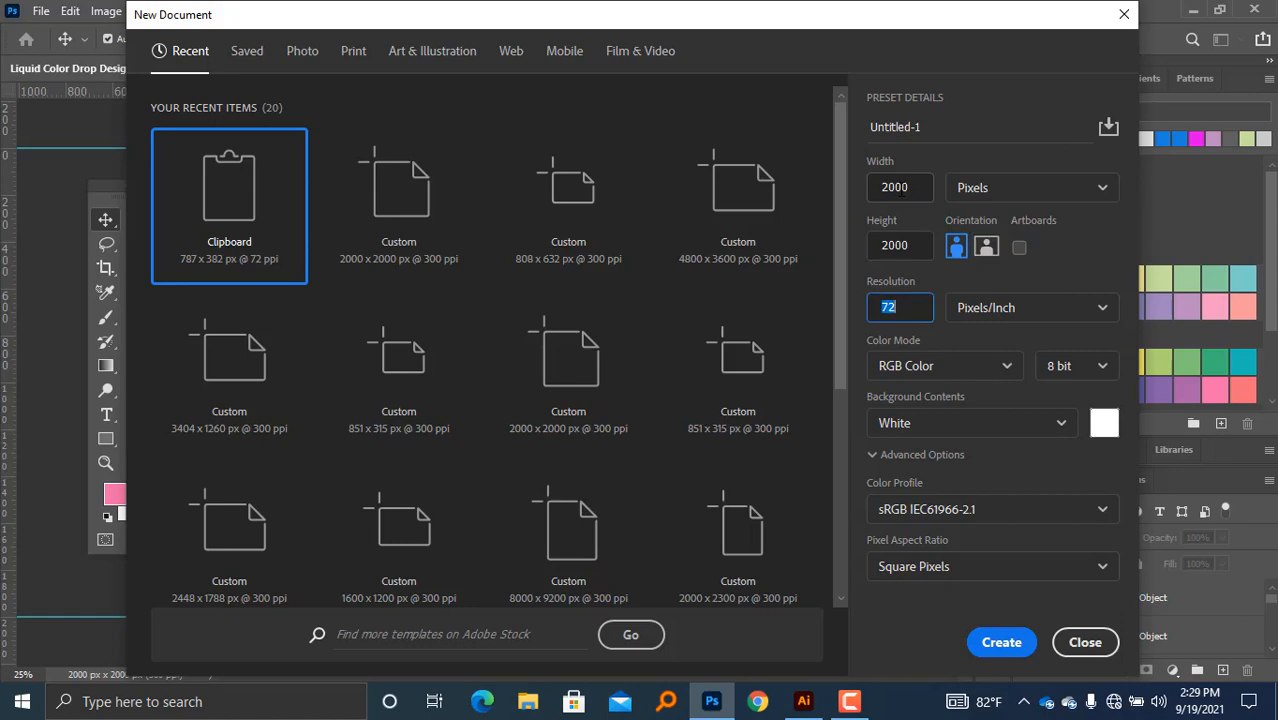
Step: Create a 2000 x 2000 px, 300 ppi document with a white background and place guides along all four canvas edges
left_click(1001, 642)
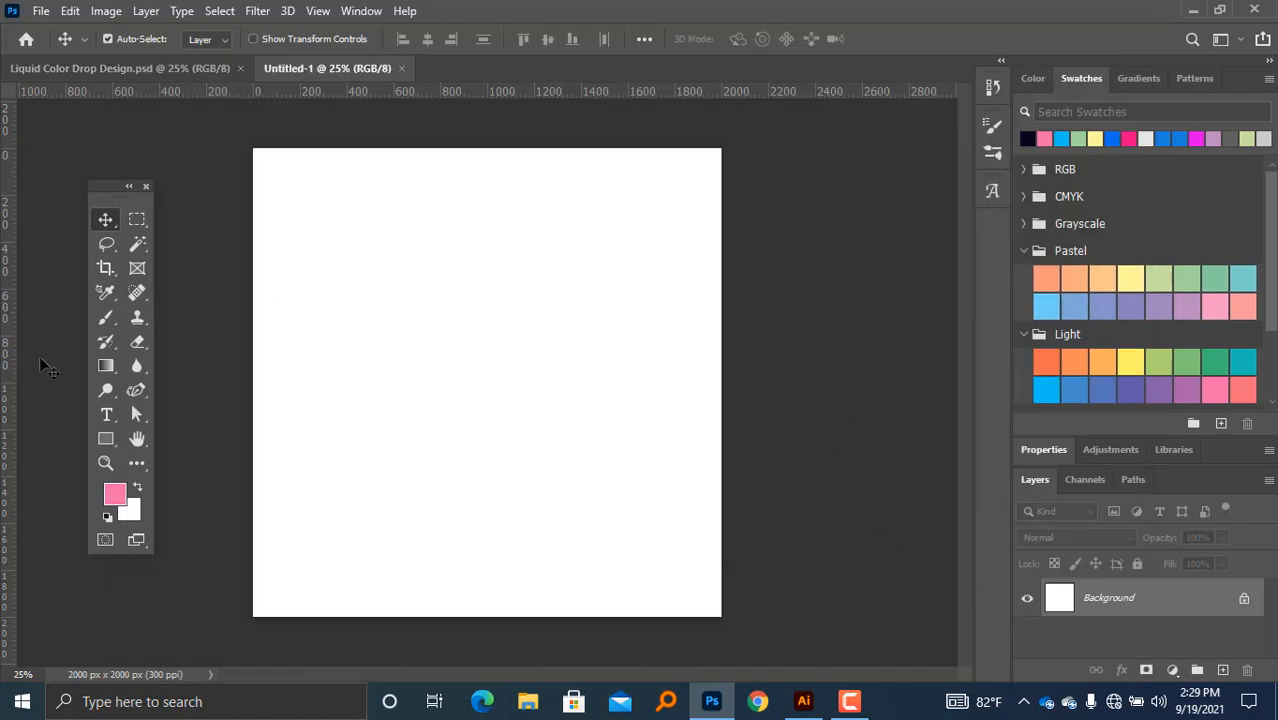
left_click_drag(8, 345, 253, 387)
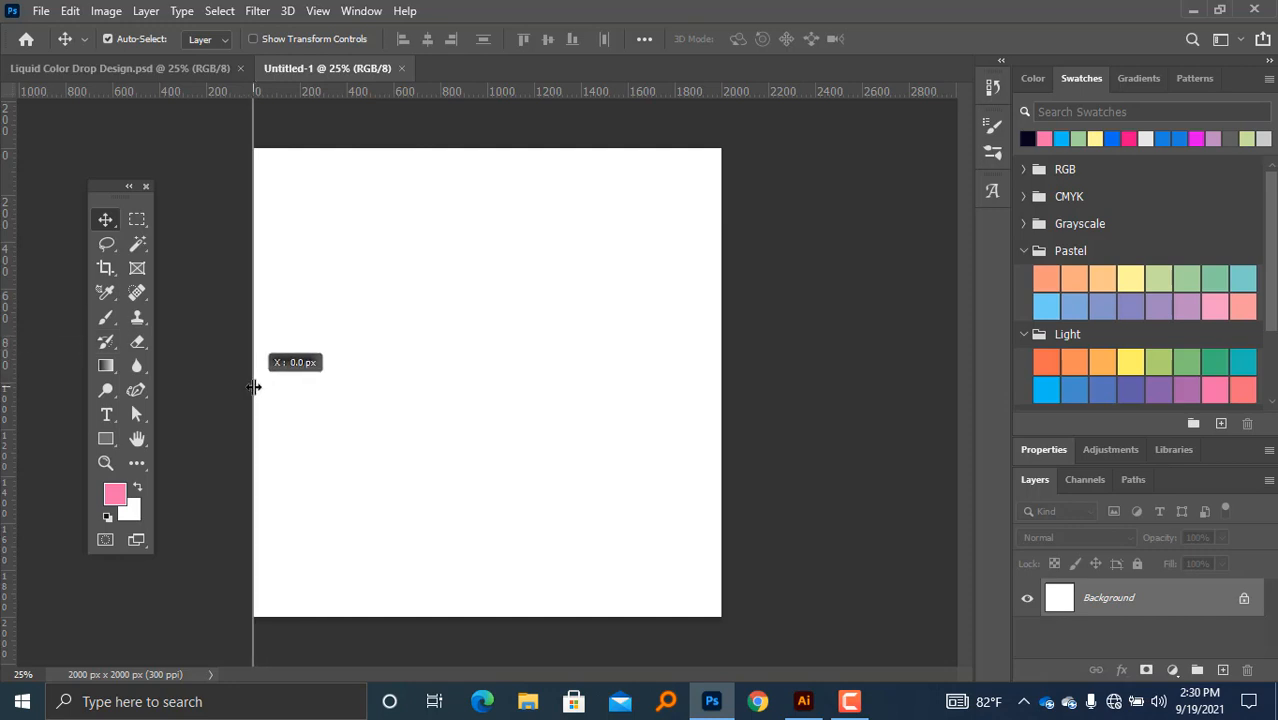
left_click_drag(525, 96, 536, 149)
left_click_drag(8, 573, 721, 531)
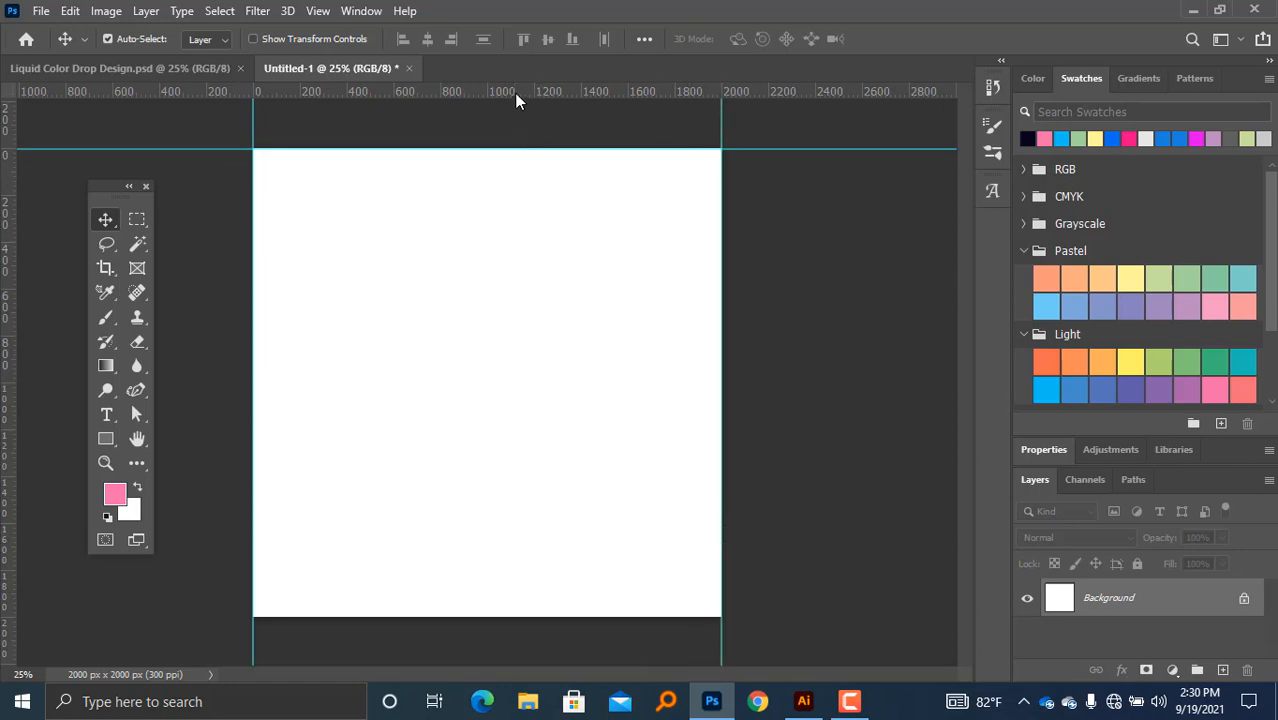
left_click_drag(517, 100, 540, 617)
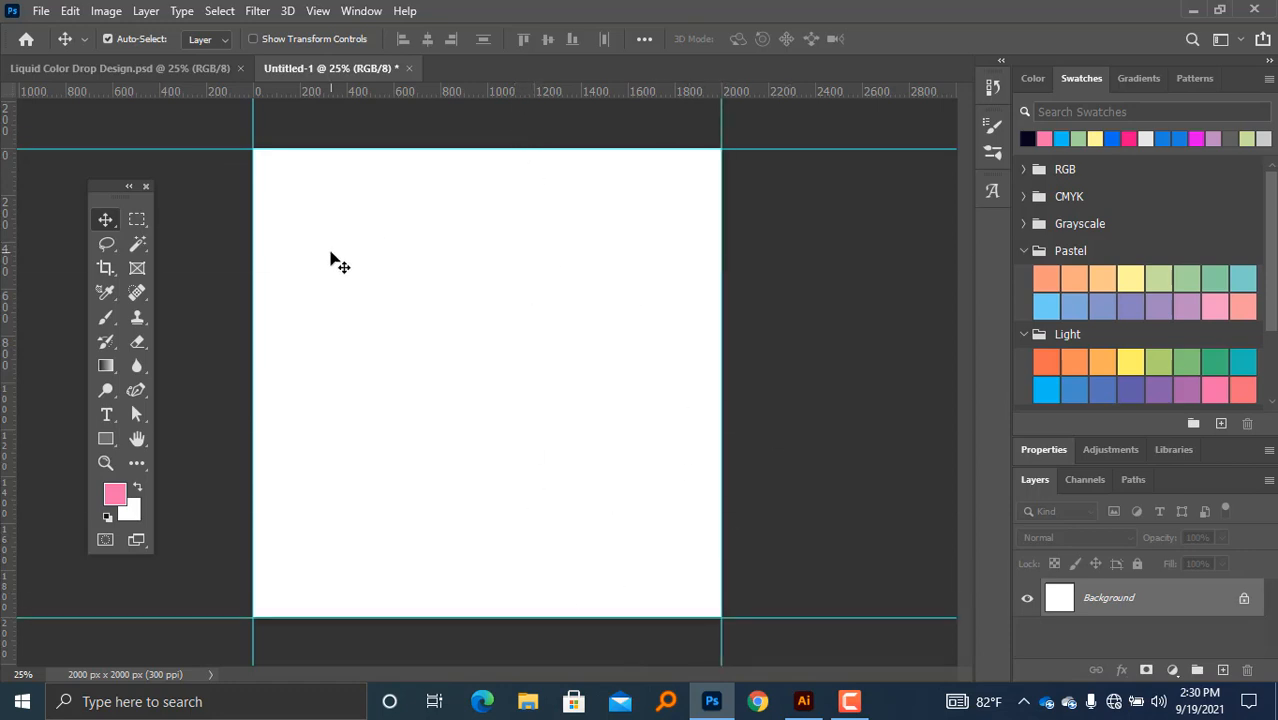
Step: Add a Solid Color fill layer in dark navy #080826 over the whole canvas
left_click(262, 152, "ctrl")
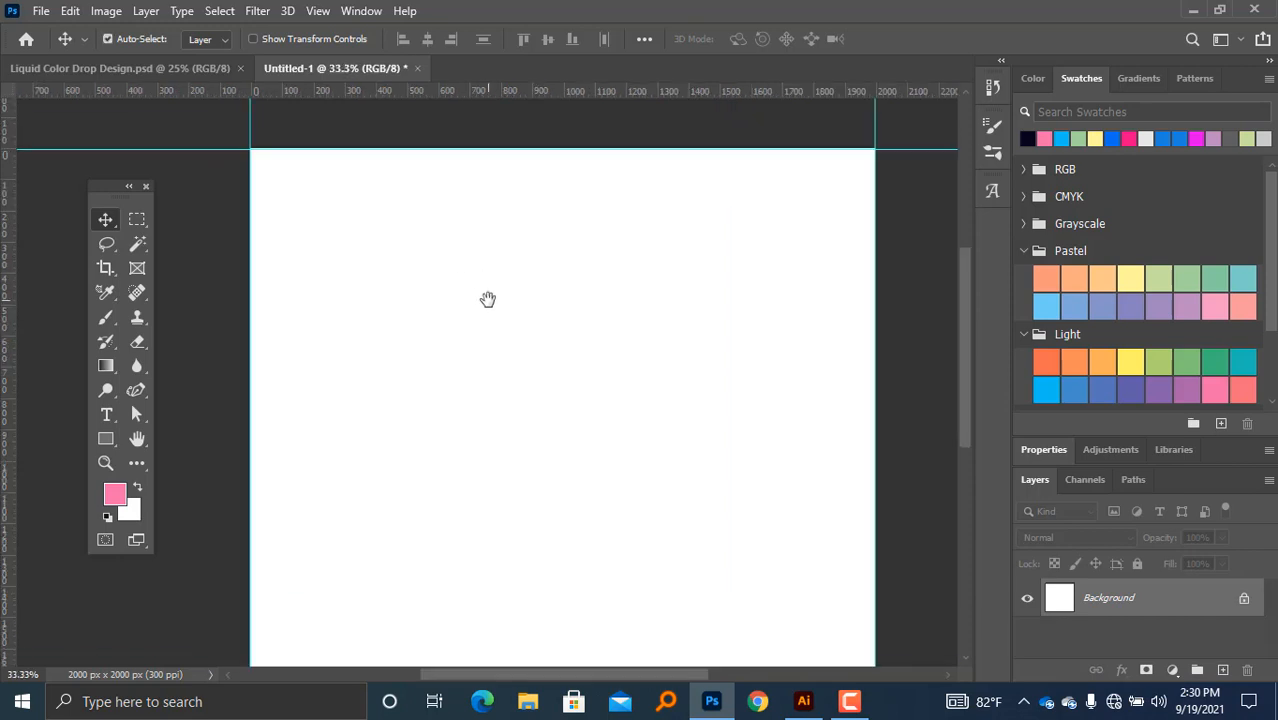
key("ctrl+0")
left_click(1172, 670)
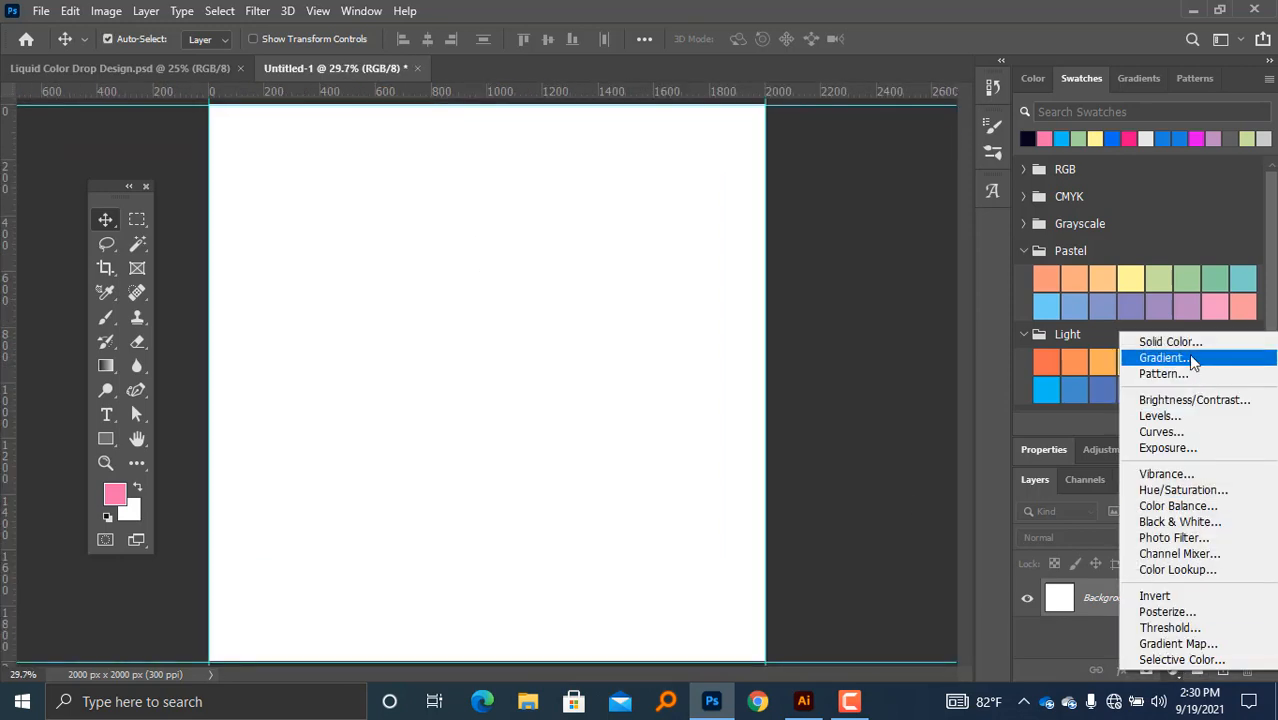
left_click(1150, 340)
left_click_drag(1042, 335, 1046, 276)
left_click_drag(1016, 318, 974, 392)
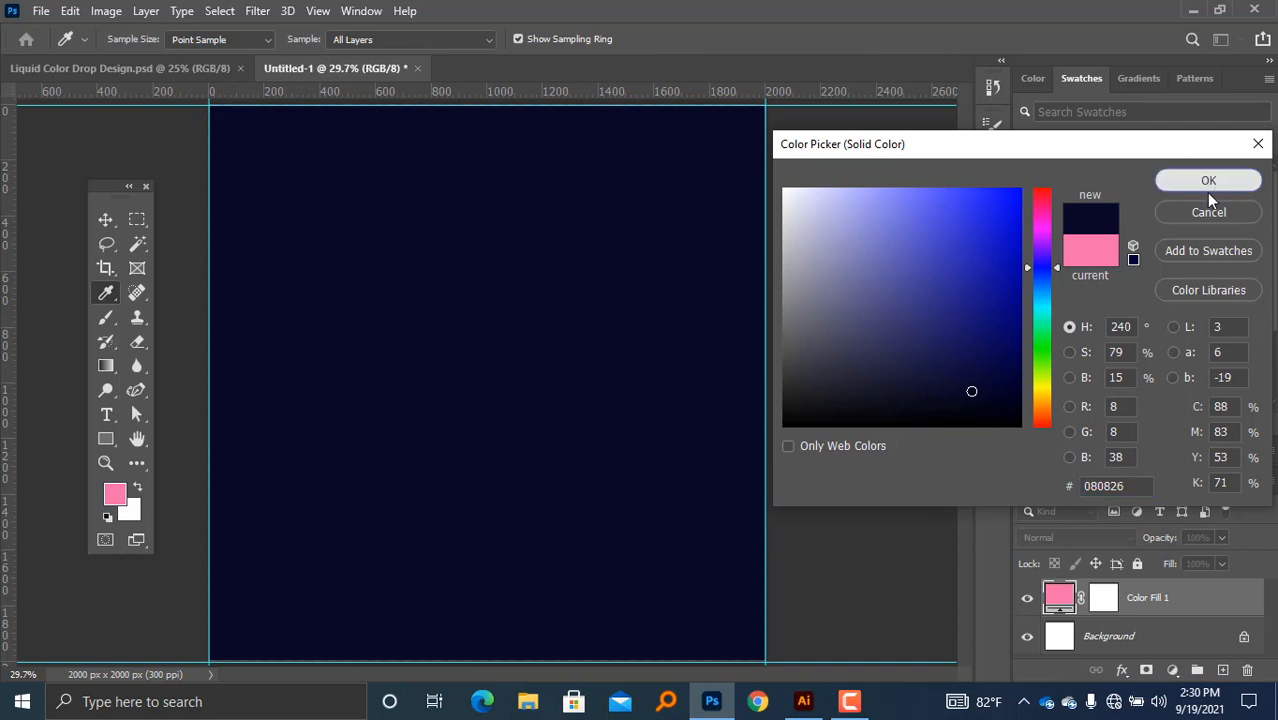
left_click(1208, 181)
key("v")
key("ctrl+minus")
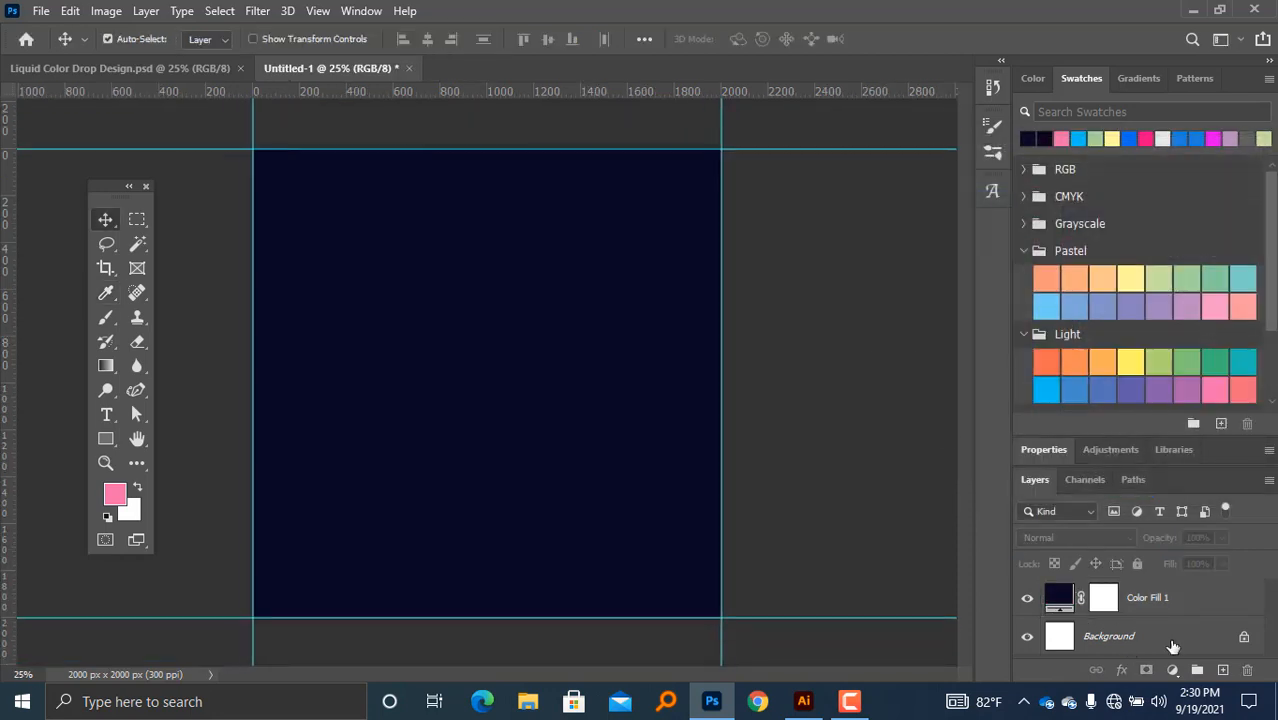
Step: Delete the white Background layer and lock the navy color fill layer
left_click(1175, 640)
key("Delete")
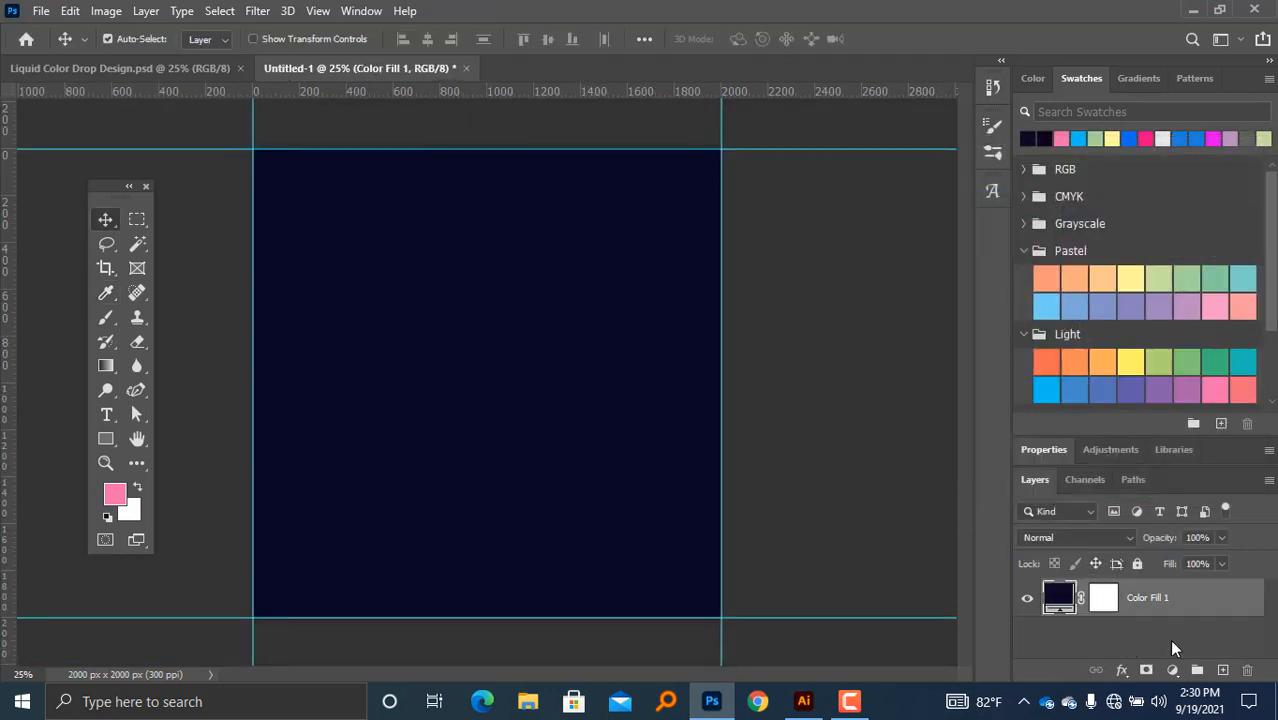
left_click(1137, 564)
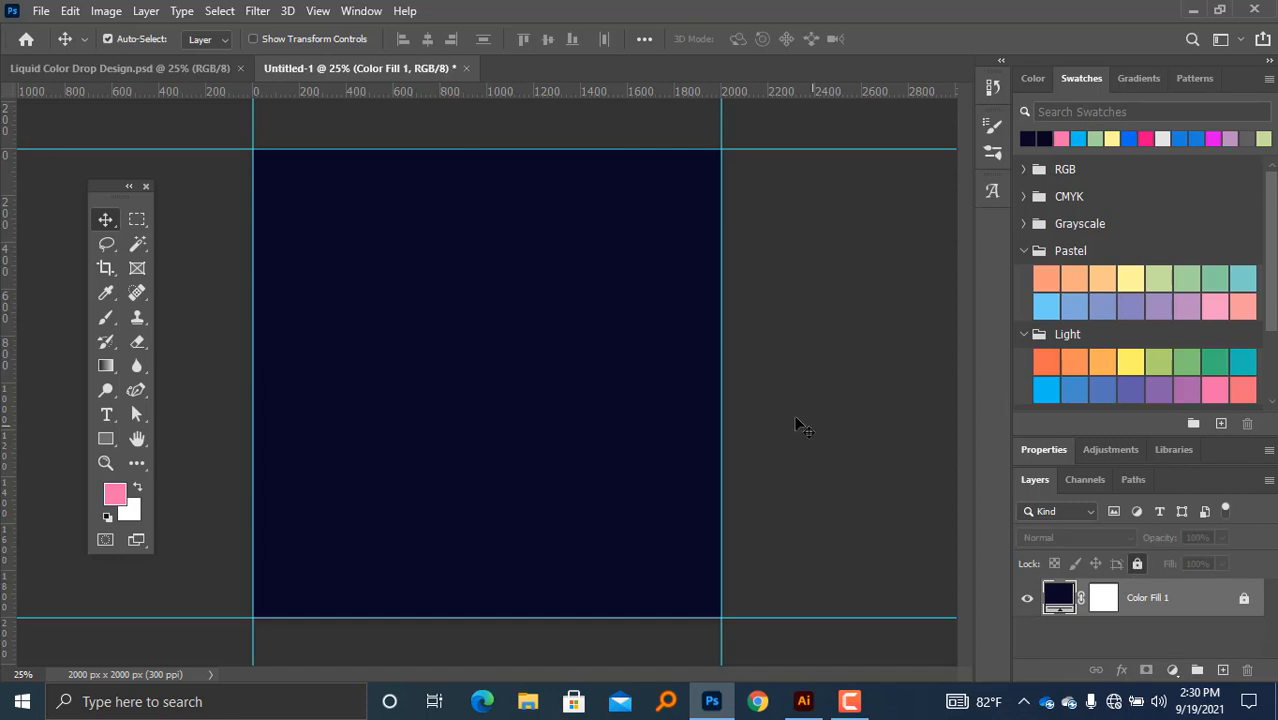
Step: Switch to the Curvature Pen tool for drawing filled shapes
left_click(137, 390)
left_click(220, 428)
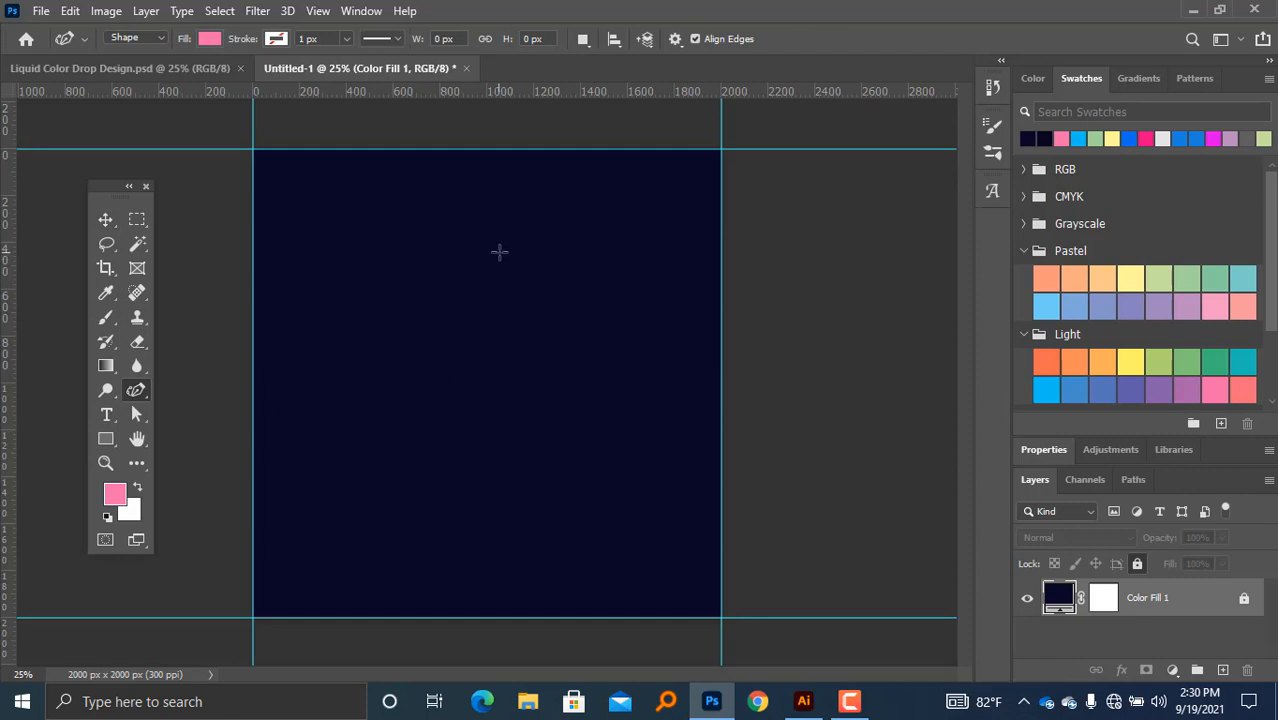
key("Caps_Lock")
left_click(448, 314)
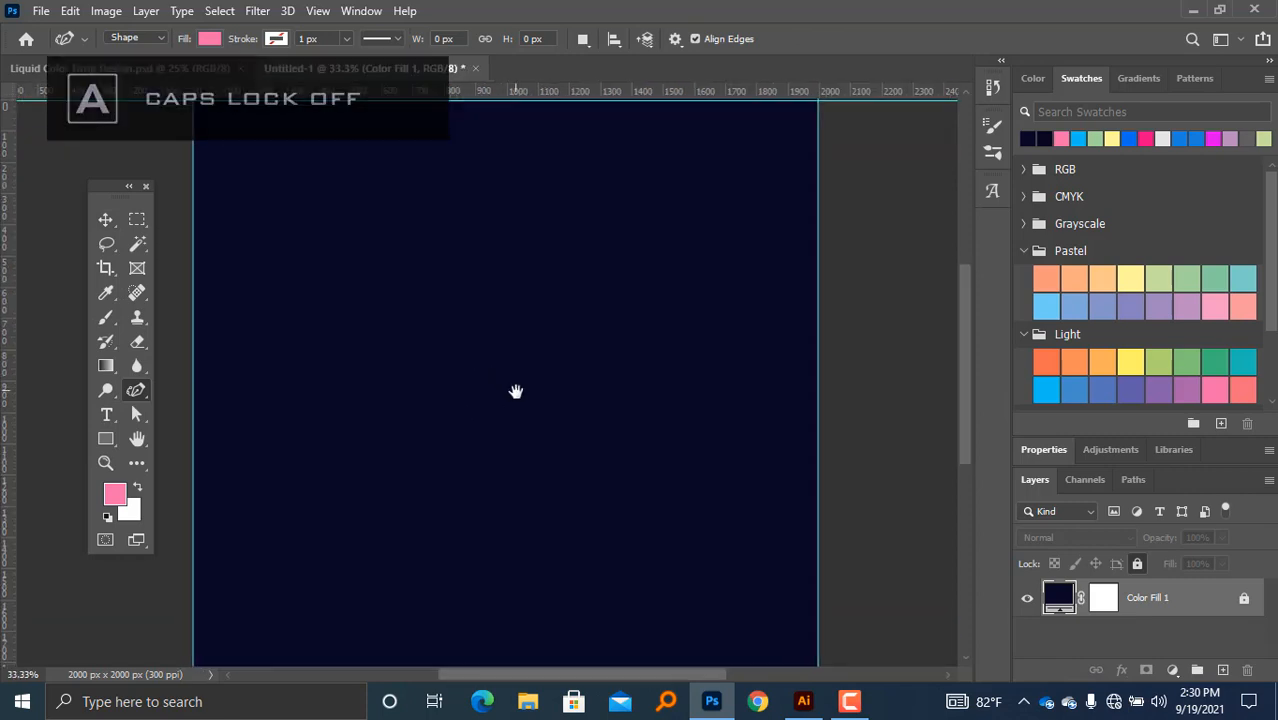
left_click(546, 200)
left_click(670, 343)
left_click(615, 516)
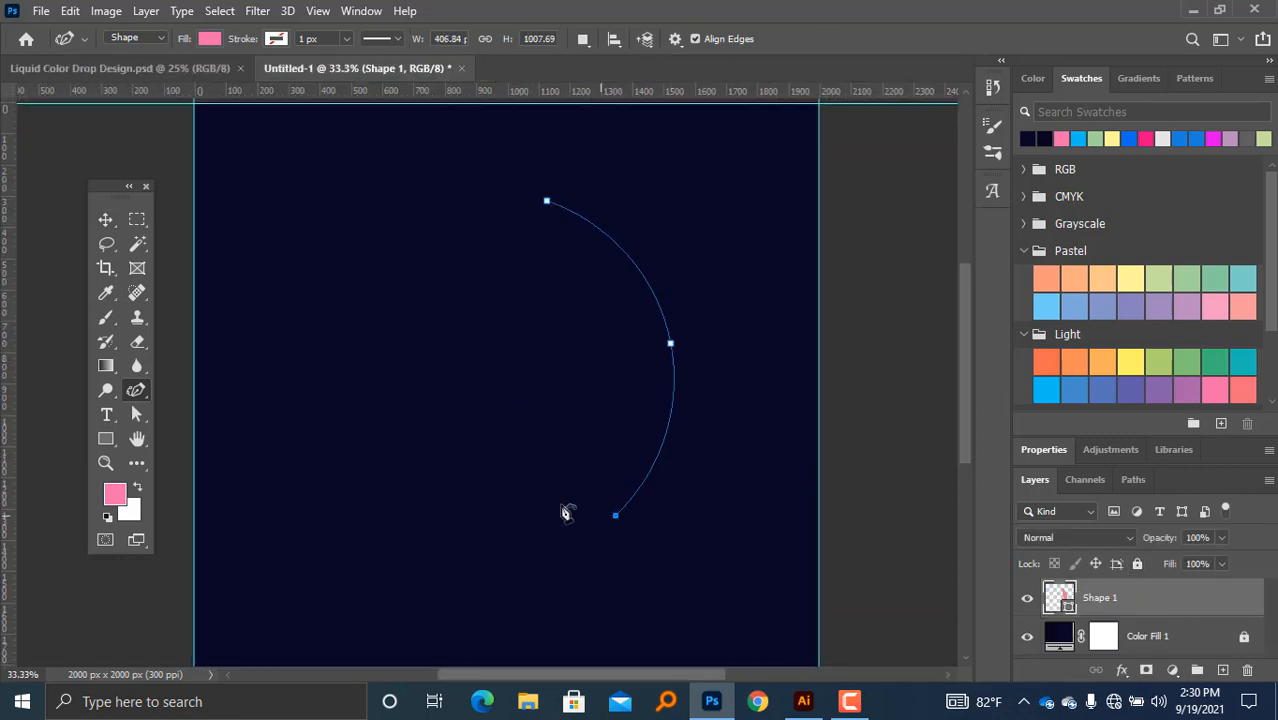
left_click(498, 393)
left_click(553, 255)
left_click_drag(548, 200, 456, 149)
key("ctrl+minus")
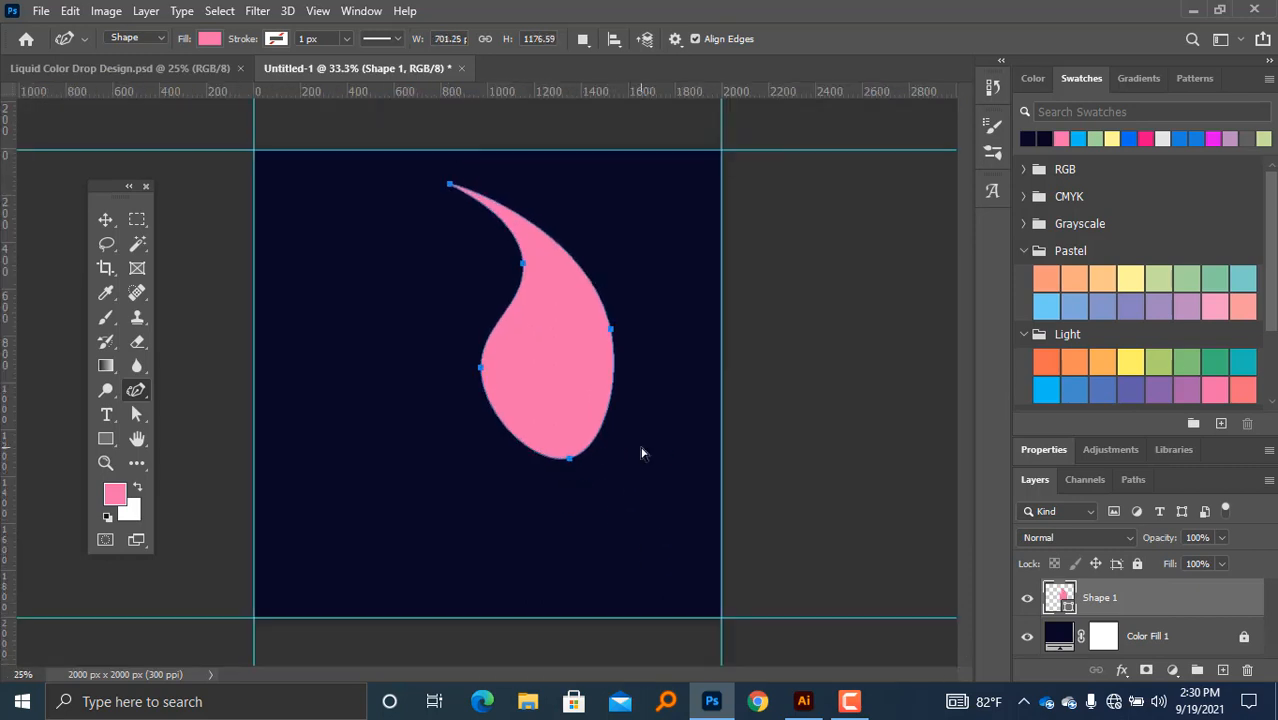
key("ctrl+minus")
key("ctrl+plus")
key("ctrl+z")
key("ctrl+z")
key("ctrl+z")
key("ctrl+z")
key("ctrl+z")
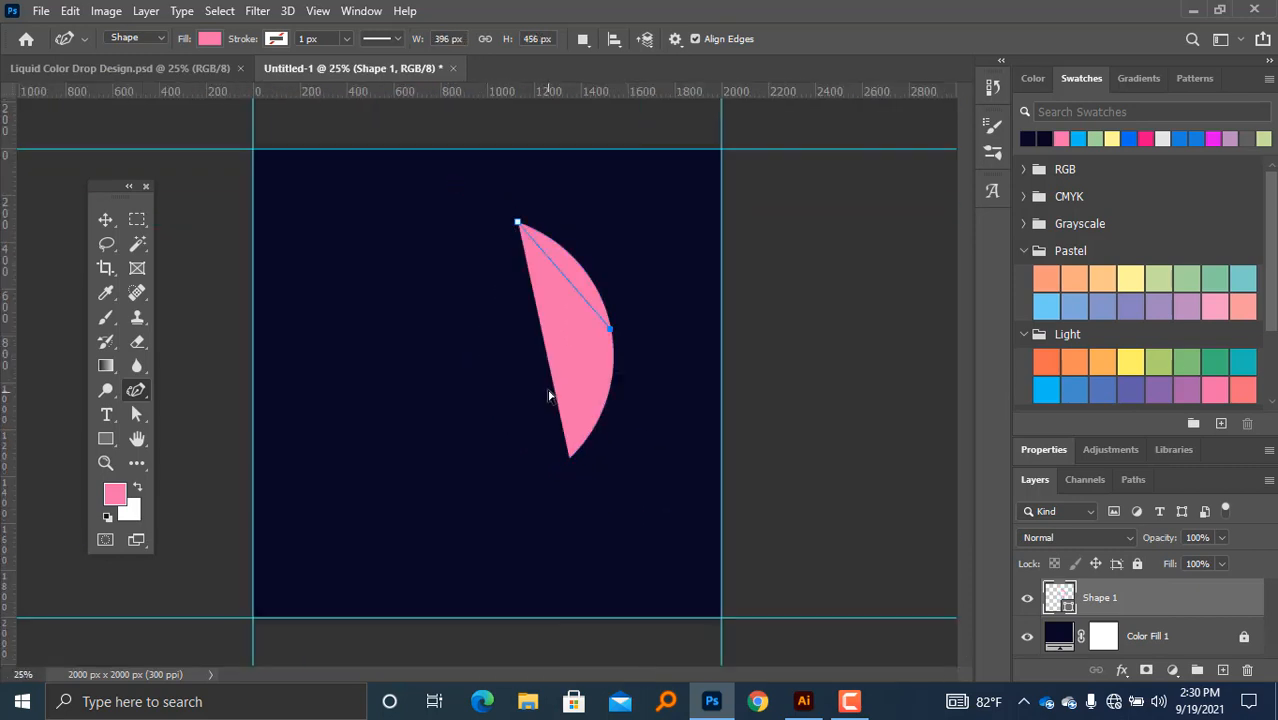
Step: Draw a closed five-point pink curved drop about 558 x 994 px on the right half of the canvas with the Curvature Pen
left_click(541, 229)
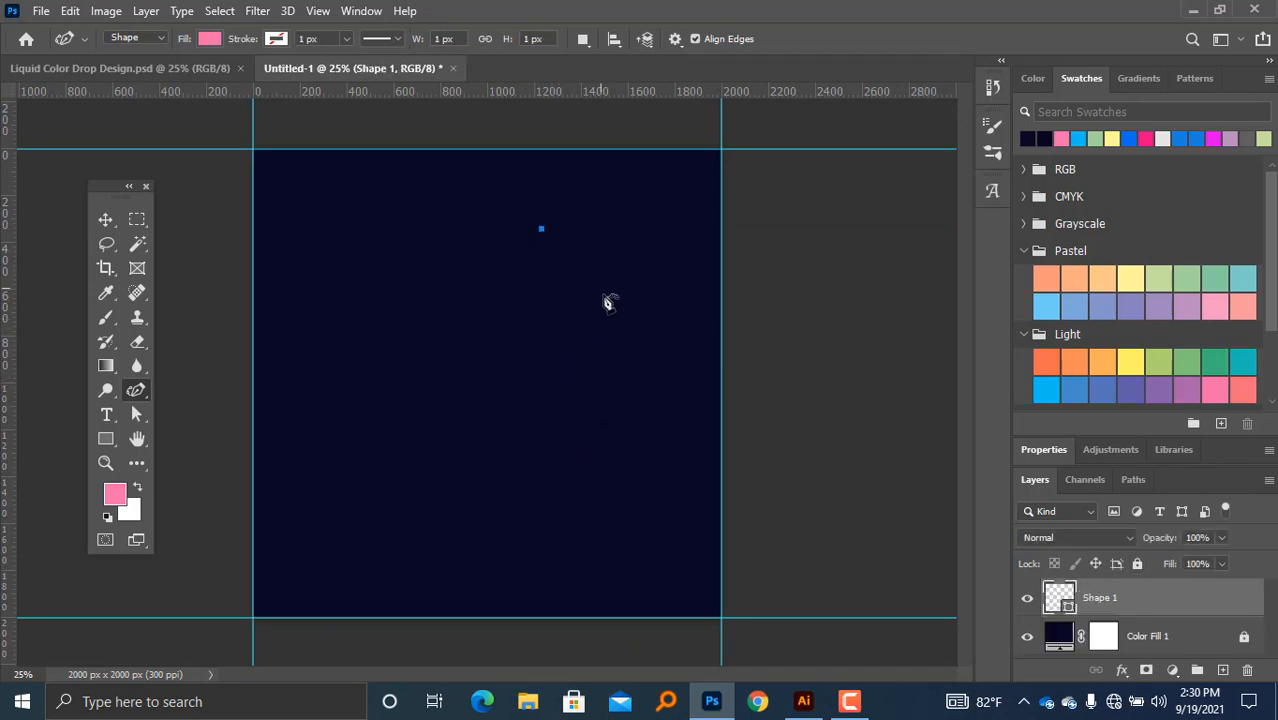
left_click(628, 334)
left_click(579, 458)
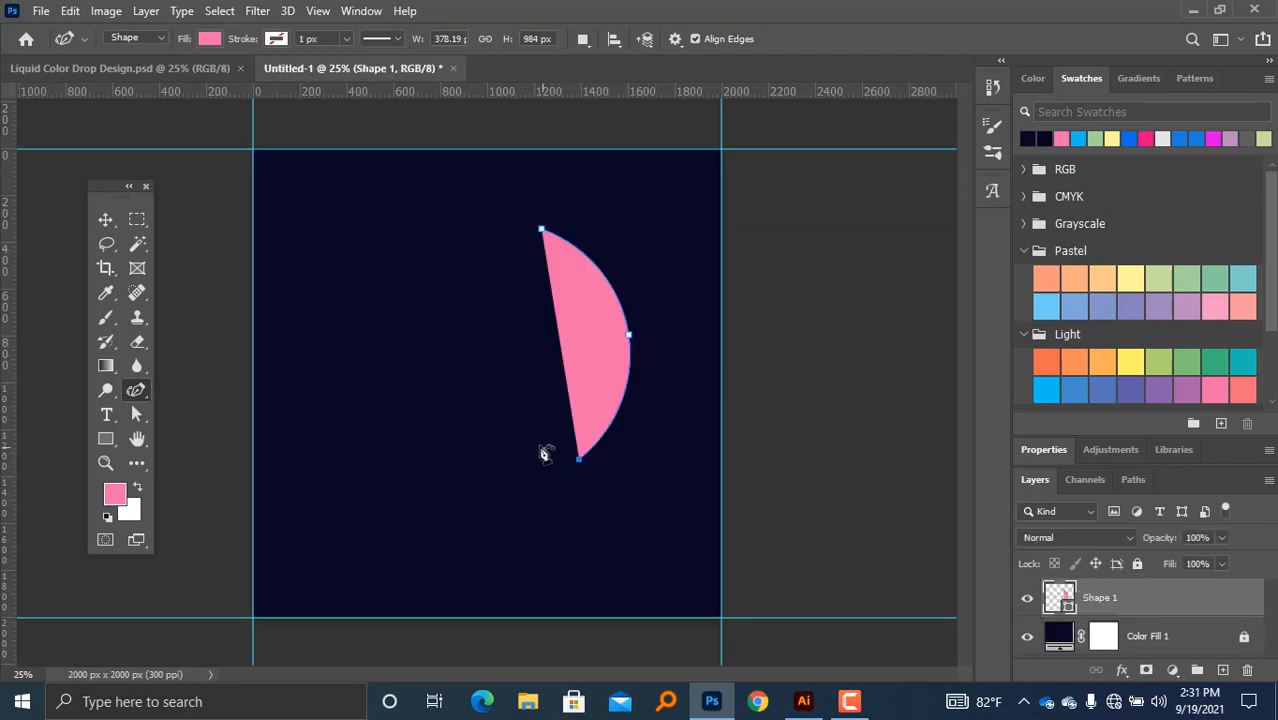
left_click(499, 409)
left_click(540, 324)
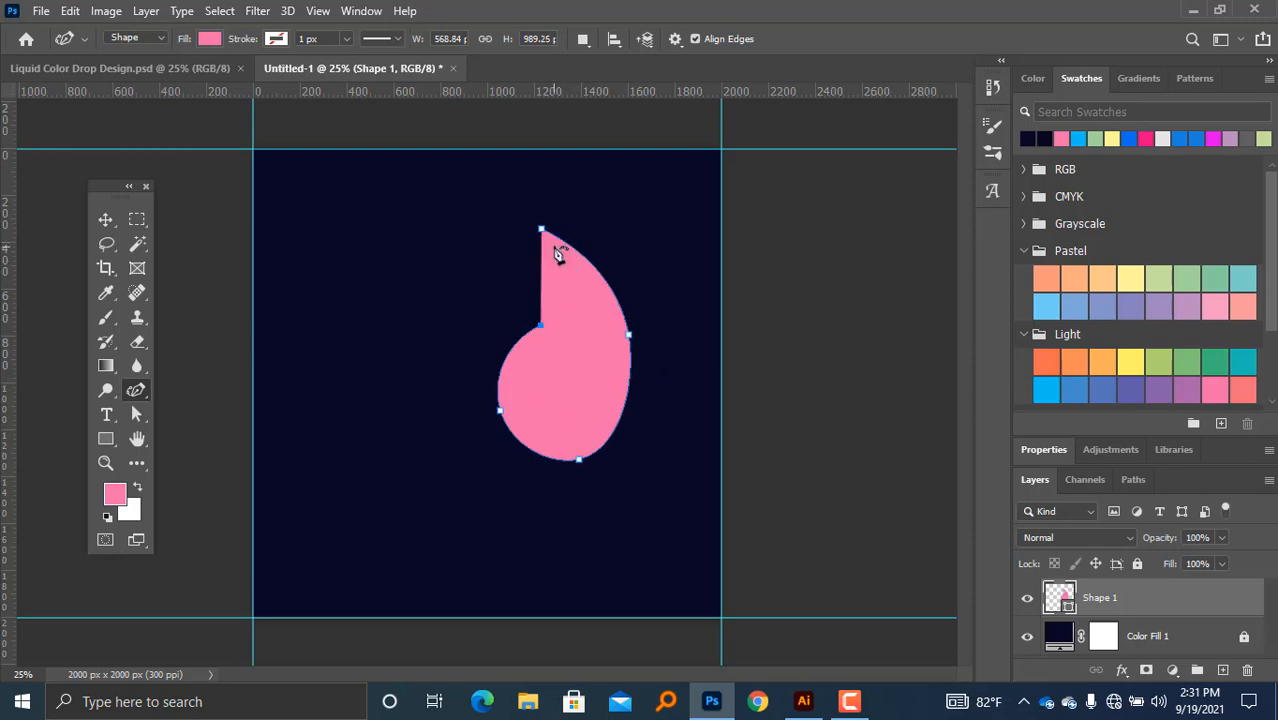
left_click(541, 230)
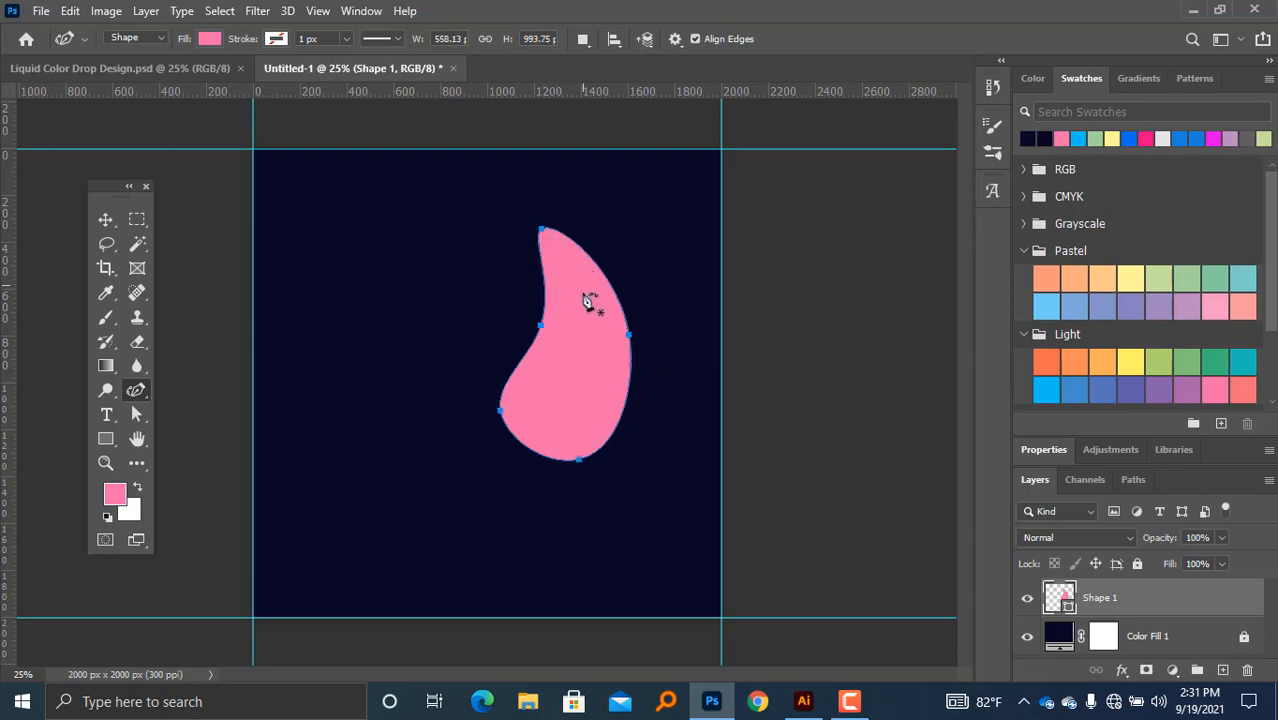
Step: Reshape the drop by extending its tip up and left, tightening the inner curve and shifting the bottom point right and up
left_click_drag(531, 222, 511, 215)
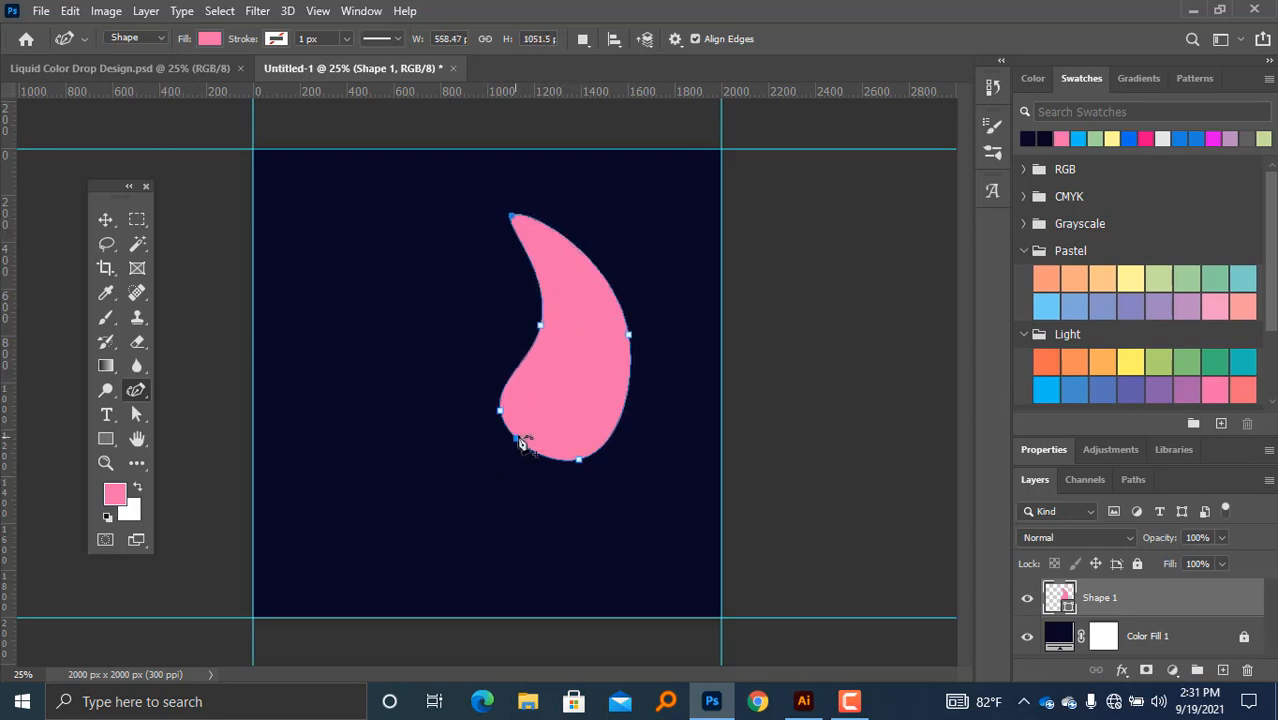
left_click_drag(542, 325, 556, 333)
left_click_drag(501, 412, 574, 428)
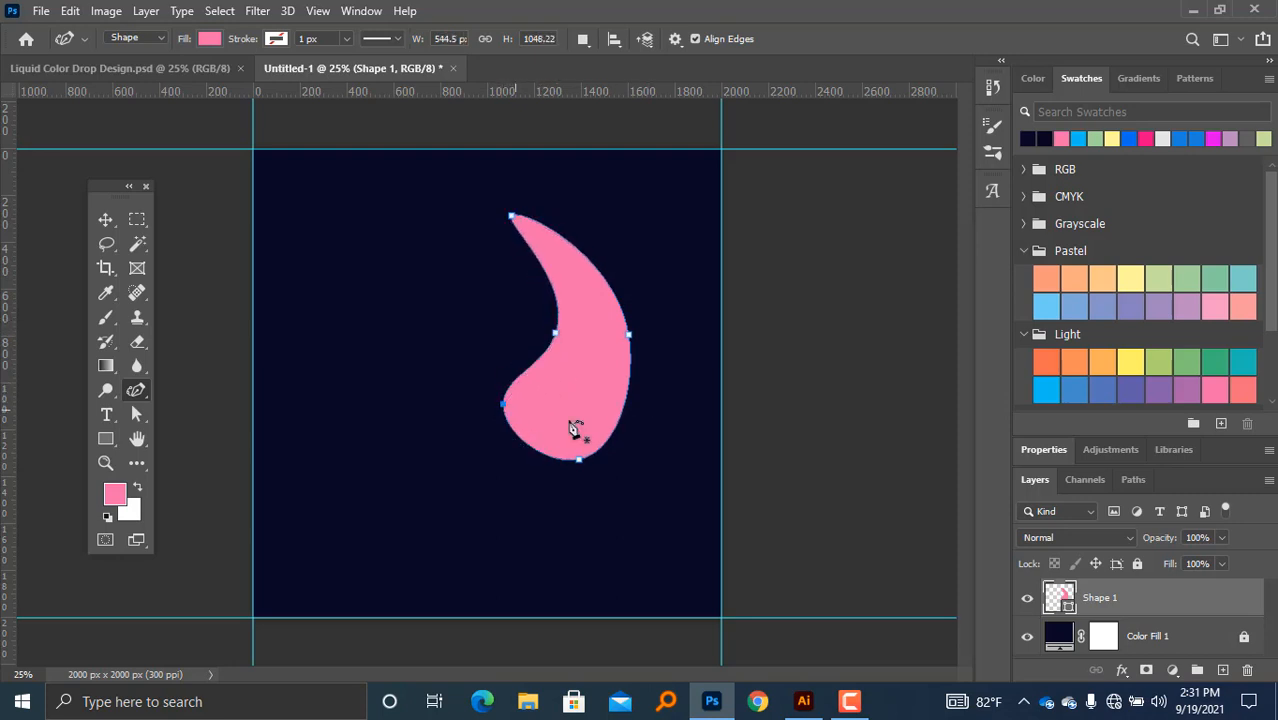
left_click_drag(557, 337, 548, 326)
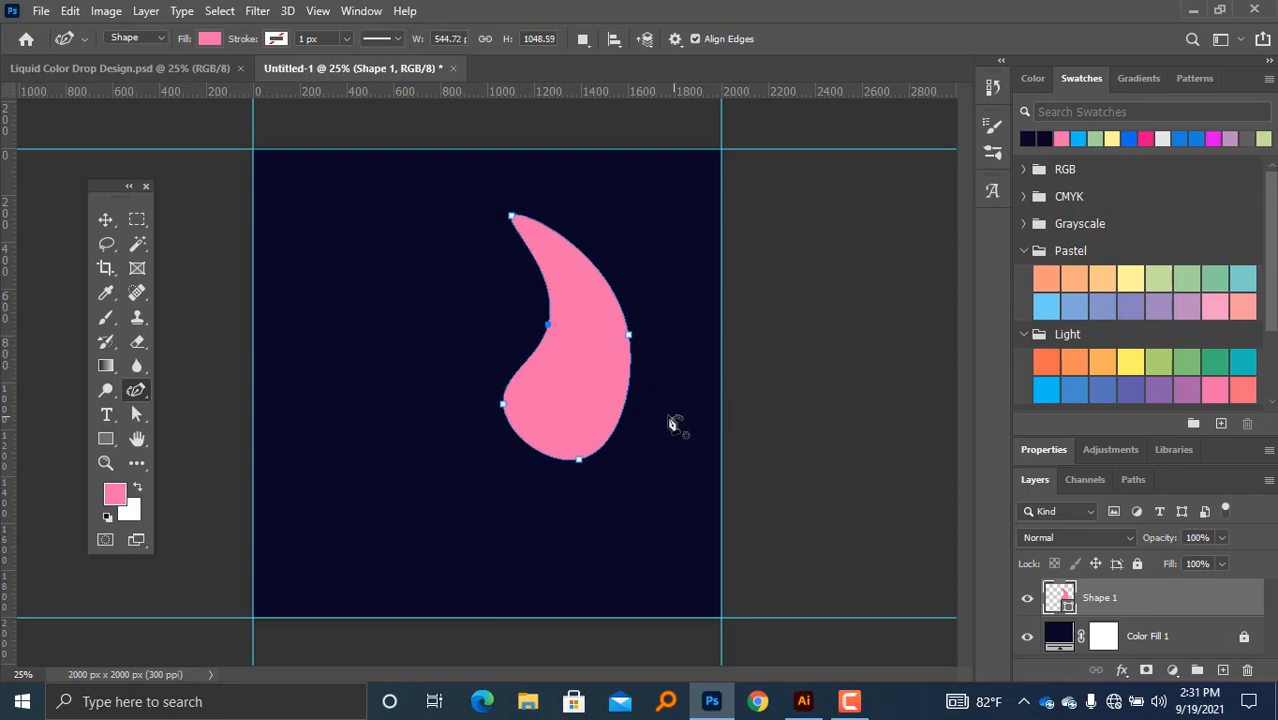
left_click_drag(580, 460, 606, 446)
Step: Move the pink drop up and right on the canvas, deselect it, and switch back to the Curvature Pen tool
key("v")
left_click(736, 408)
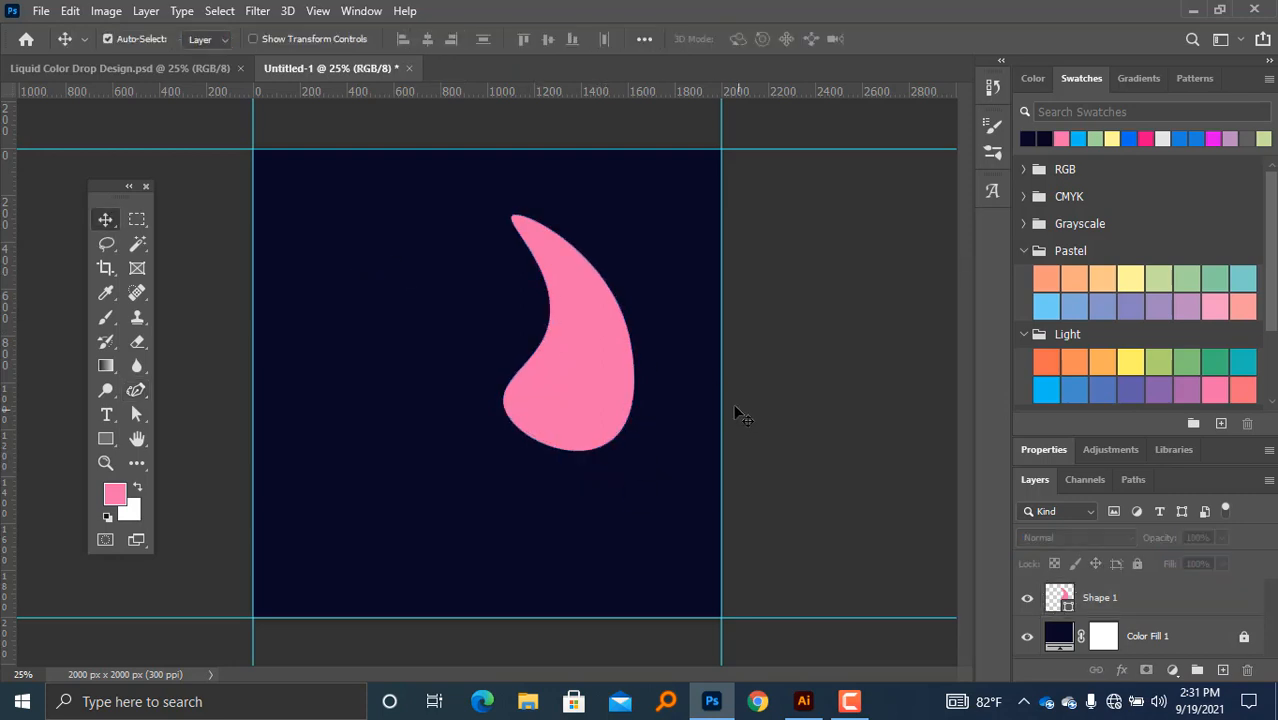
left_click_drag(566, 370, 601, 353)
left_click(772, 371)
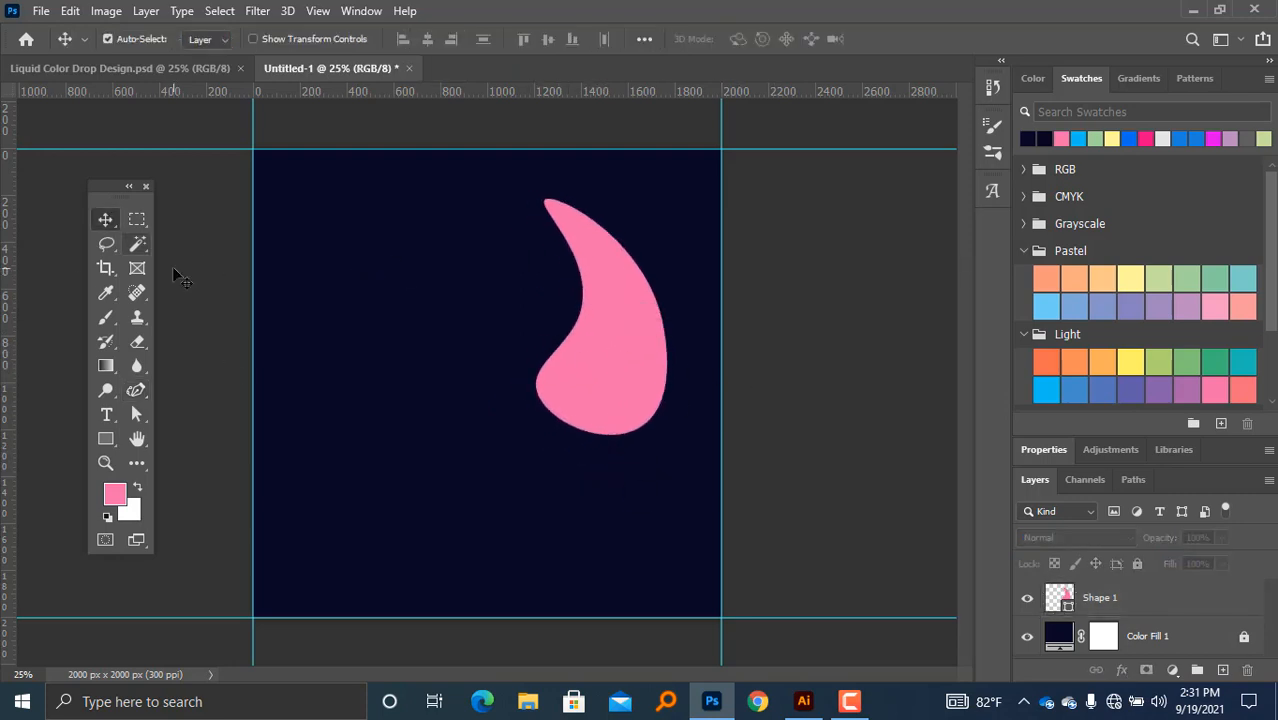
left_click(136, 390)
left_click(469, 251)
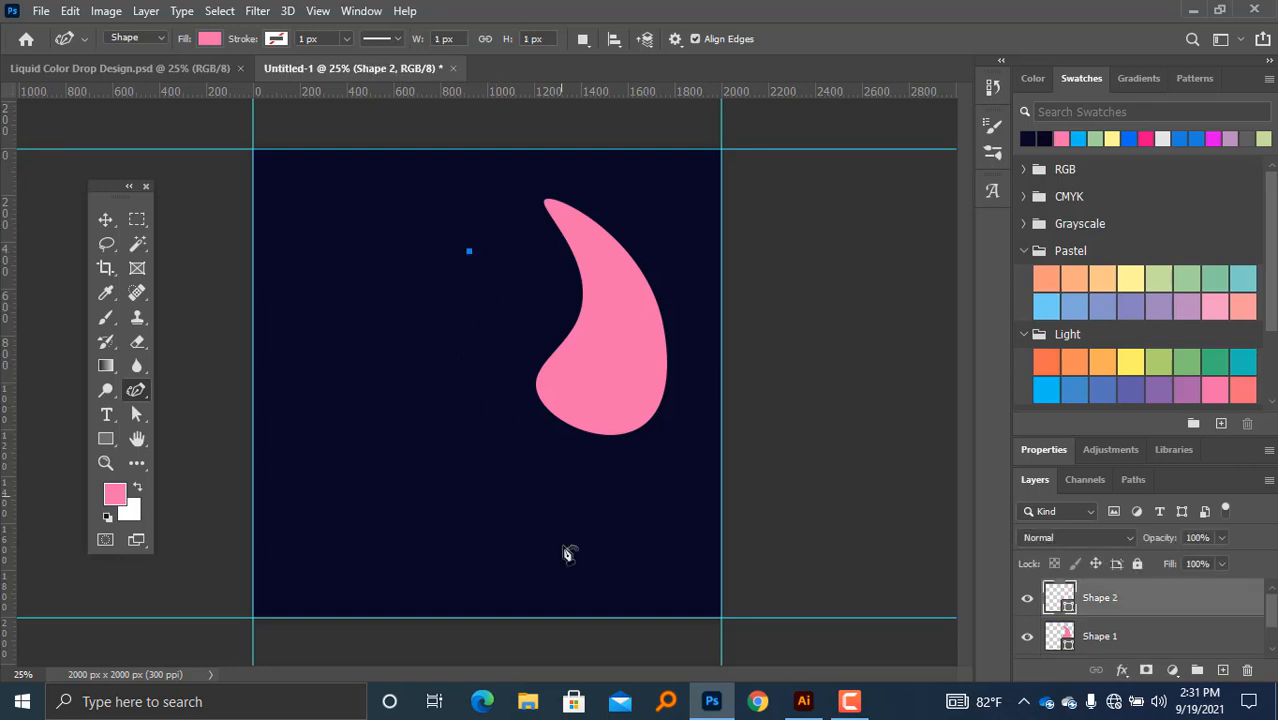
left_click(573, 352)
left_click(514, 457)
left_click(417, 449)
left_click(450, 352)
left_click(487, 330)
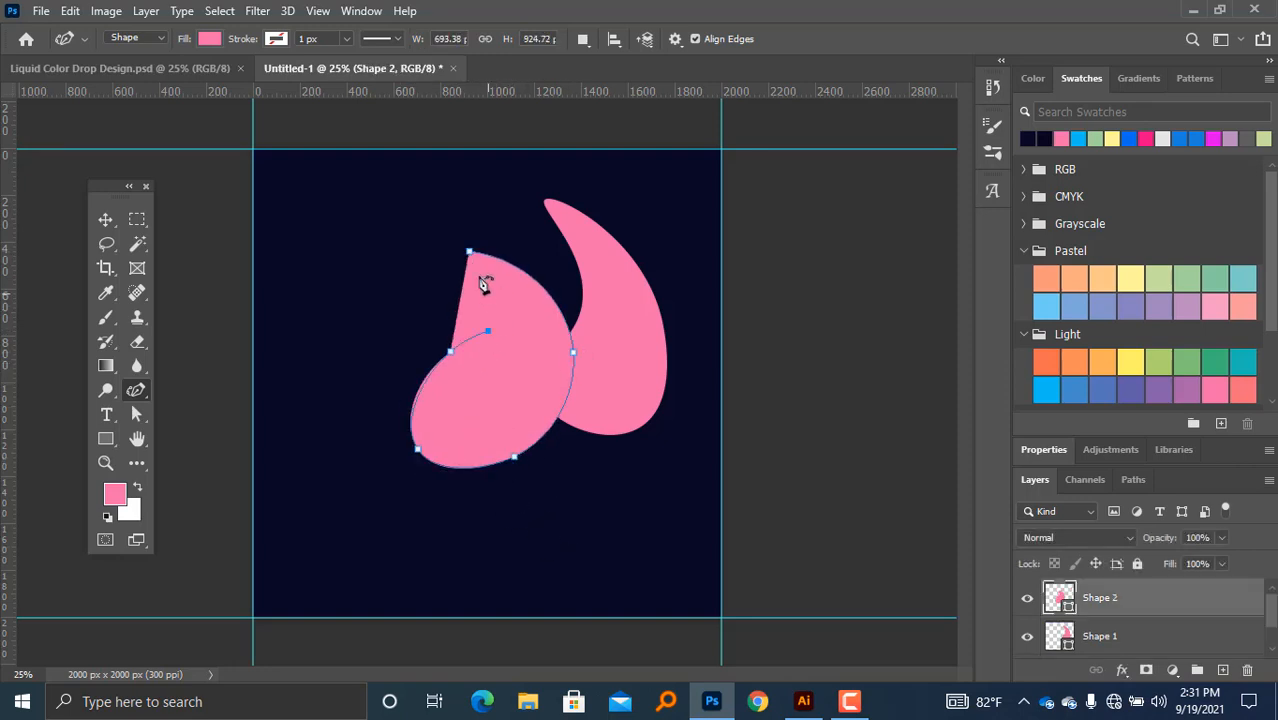
key("ctrl+z")
key("ctrl+z")
key("ctrl+z")
key("ctrl+z")
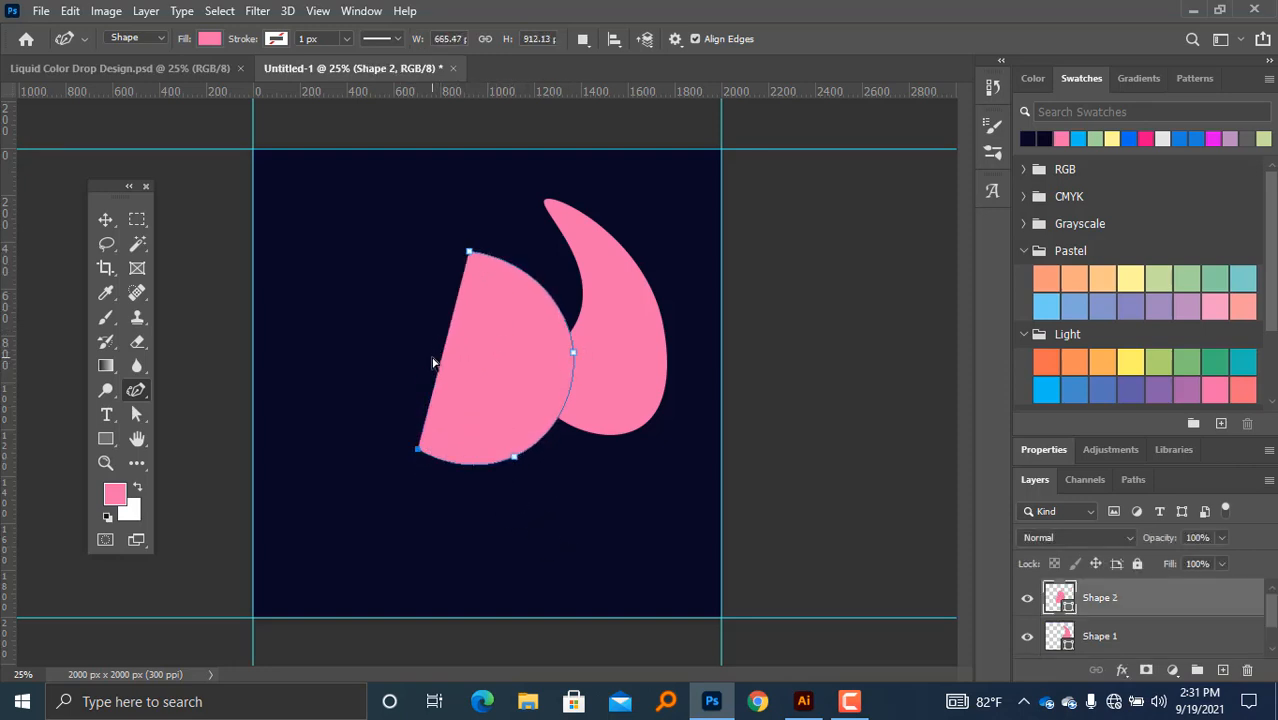
key("ctrl+z")
key("ctrl+z")
Step: Draw a rounded five-point pink blob about 811 x 899 px beside the drop and move it to the canvas's upper-left area
left_click(406, 204)
left_click(534, 240)
left_click(524, 353)
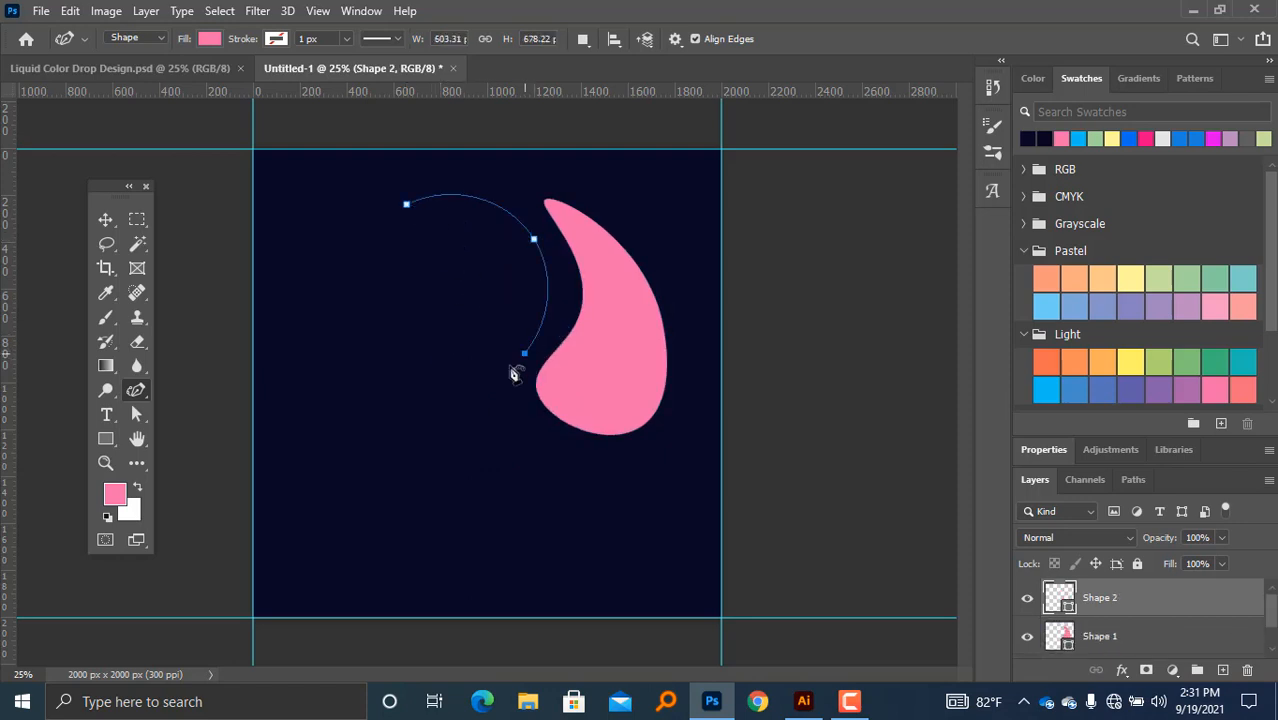
left_click(413, 400)
left_click(358, 290)
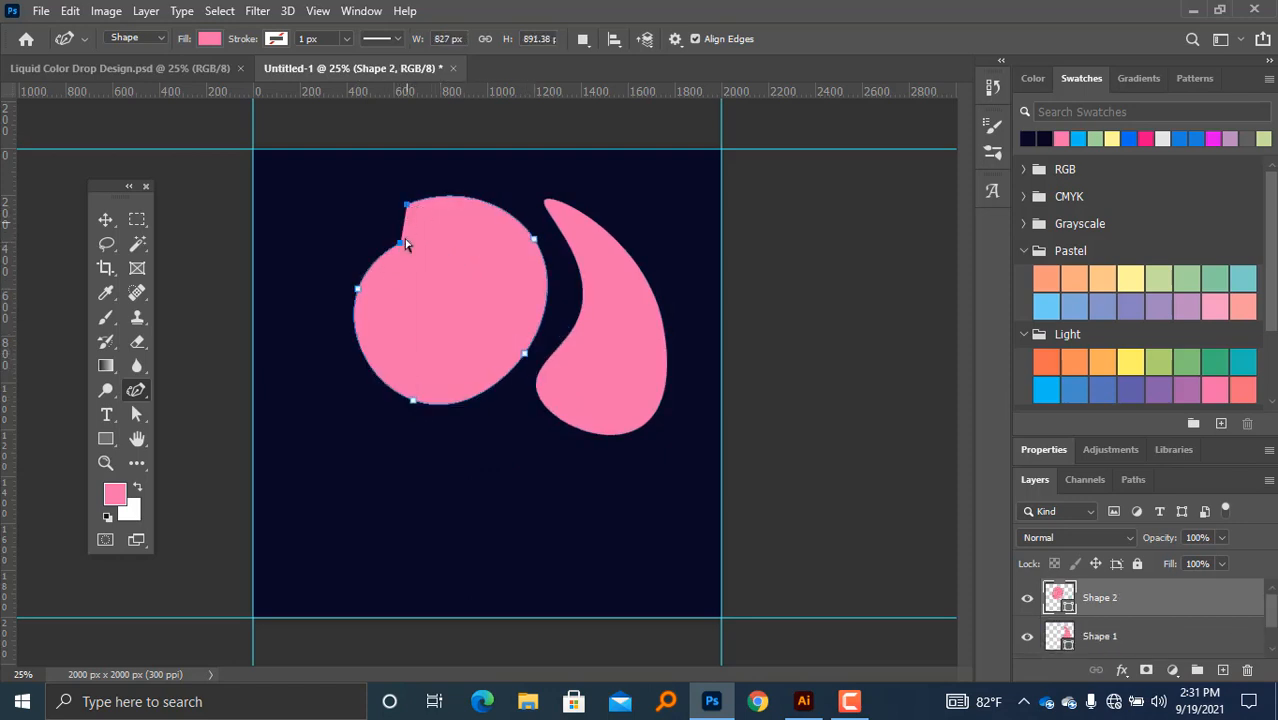
left_click(407, 206)
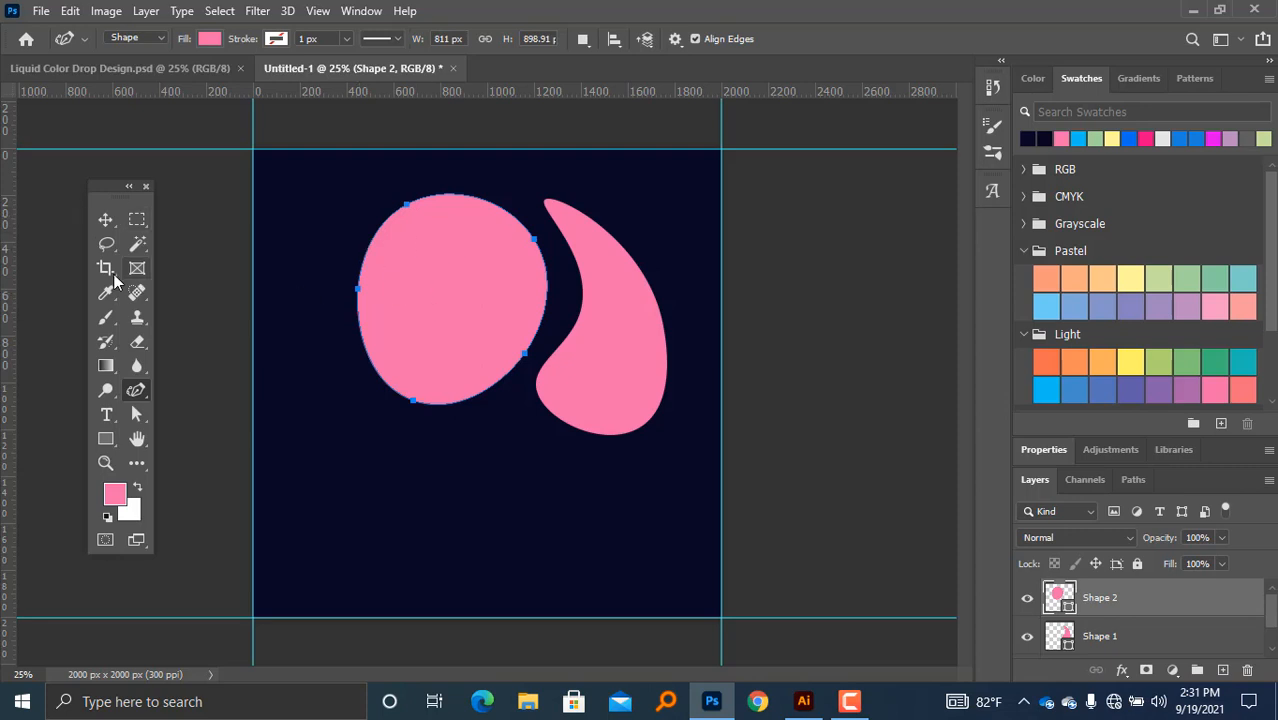
key("v")
left_click_drag(448, 305, 387, 295)
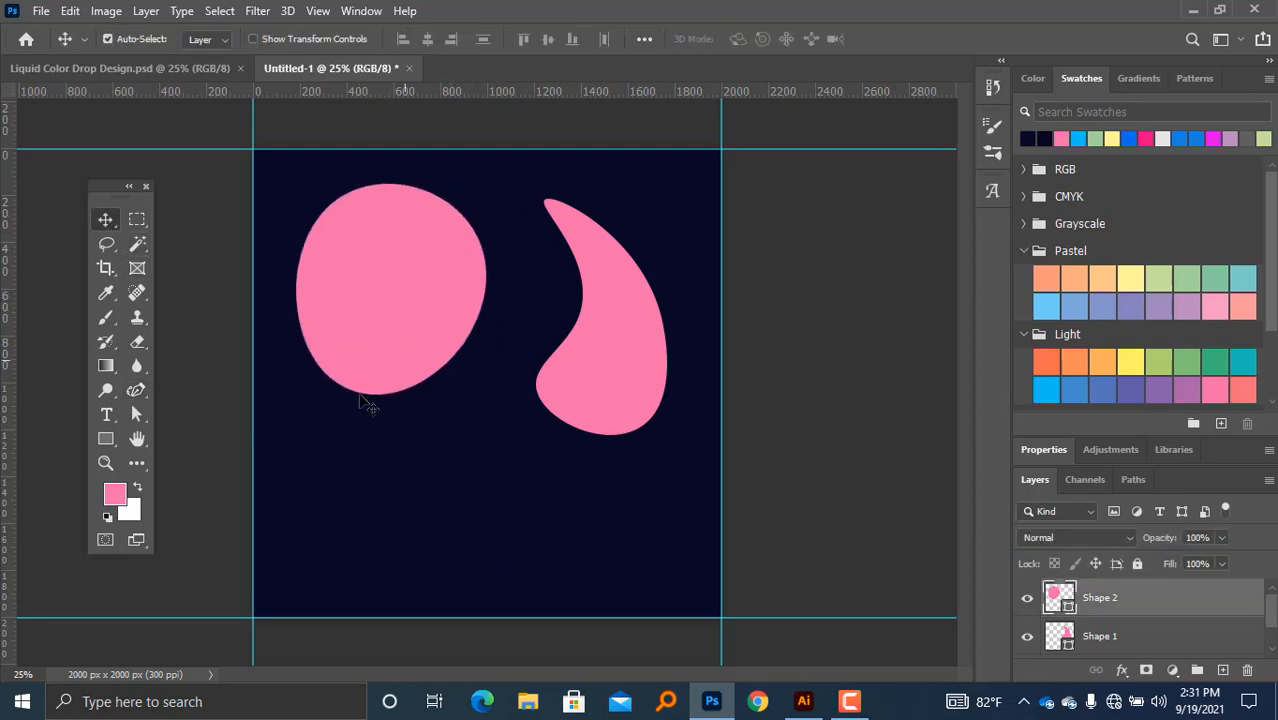
Step: Draw a third closed pink shape with five Curvature Pen points in the lower middle of the canvas, touching the drop's base
left_click(136, 390)
left_click(487, 393)
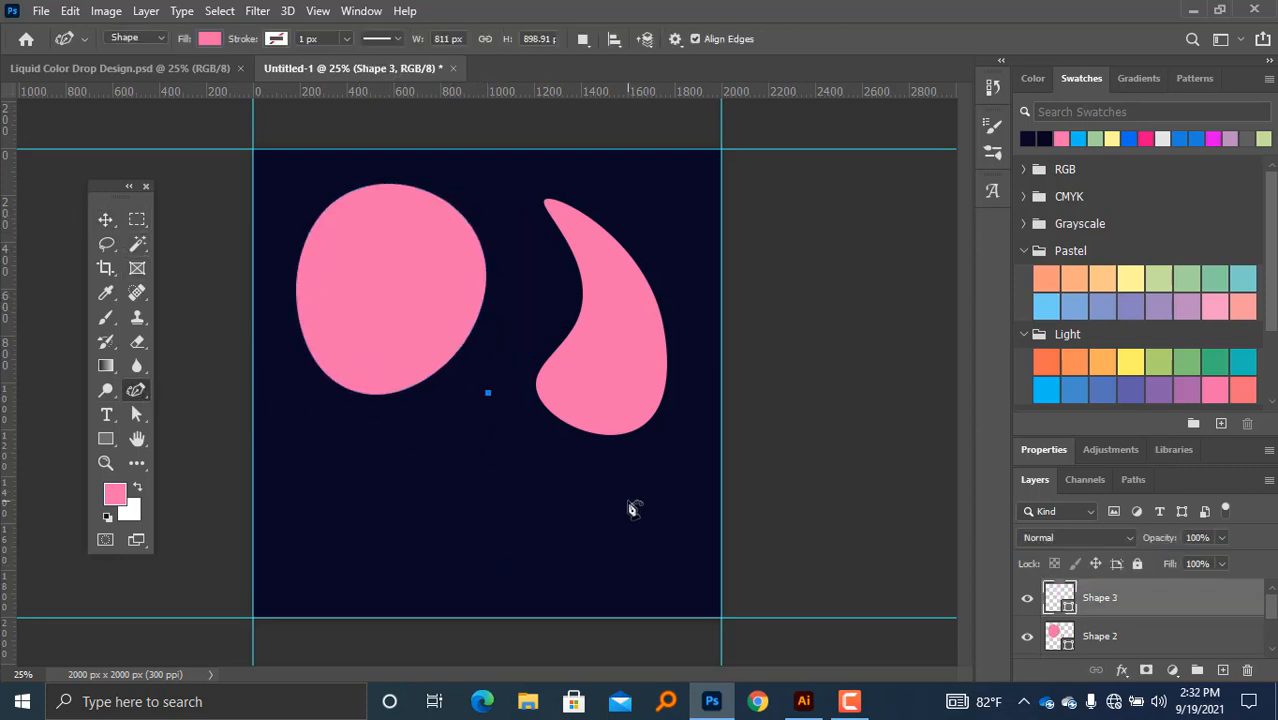
left_click(627, 500)
left_click(562, 588)
left_click(429, 569)
left_click(517, 504)
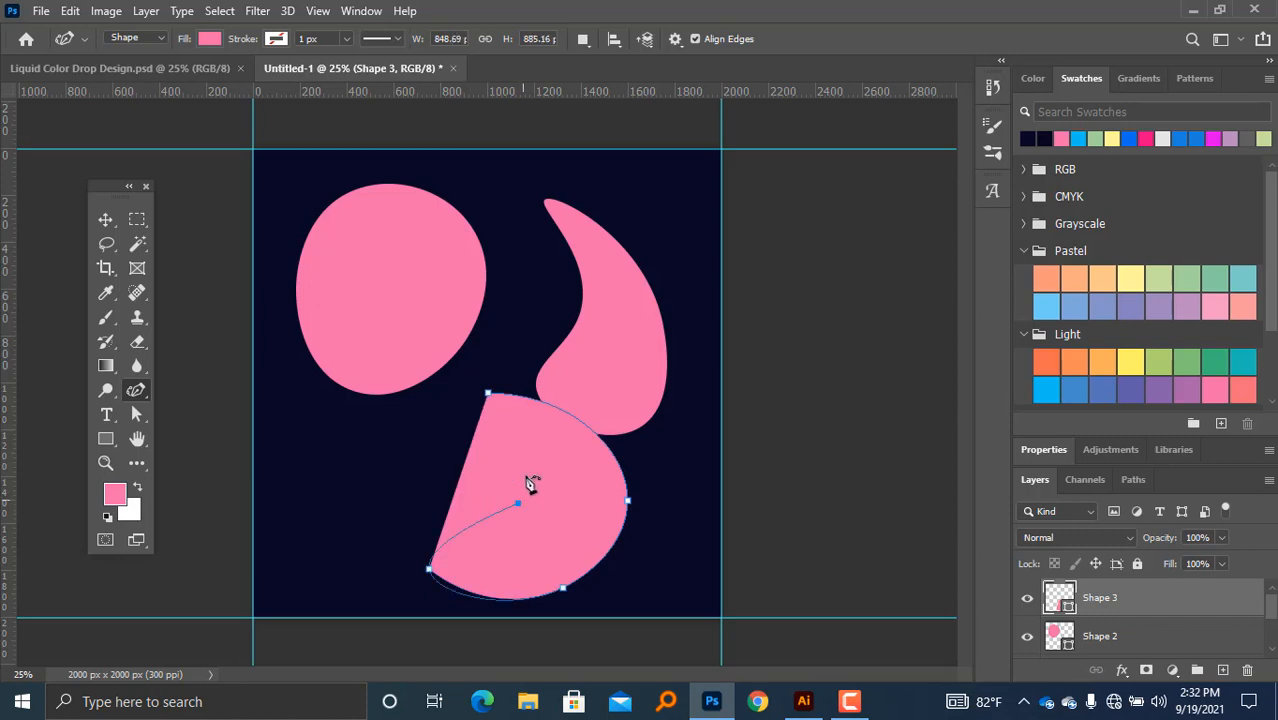
left_click(489, 395)
Step: Reshape the third shape's concave side by moving its inner and lower-left points, to about 784 x 871 px overall
left_click_drag(518, 505, 484, 489)
left_click_drag(430, 570, 443, 541)
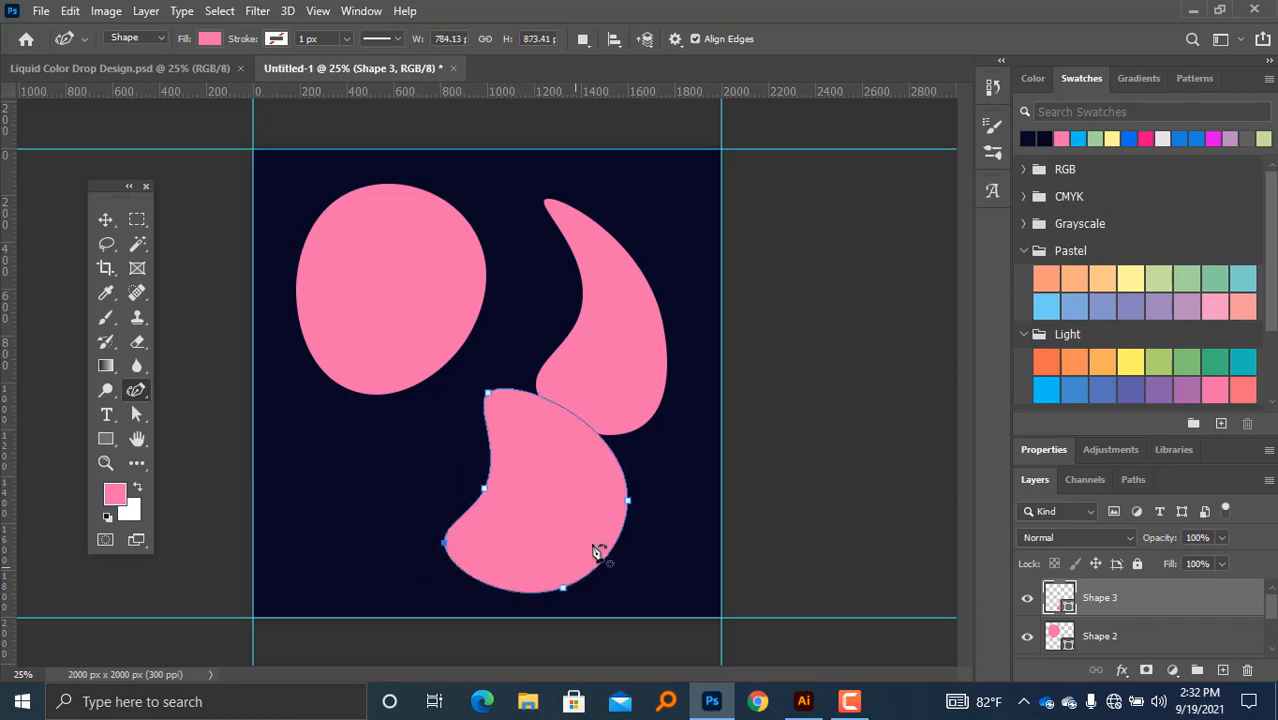
left_click_drag(493, 480, 501, 478)
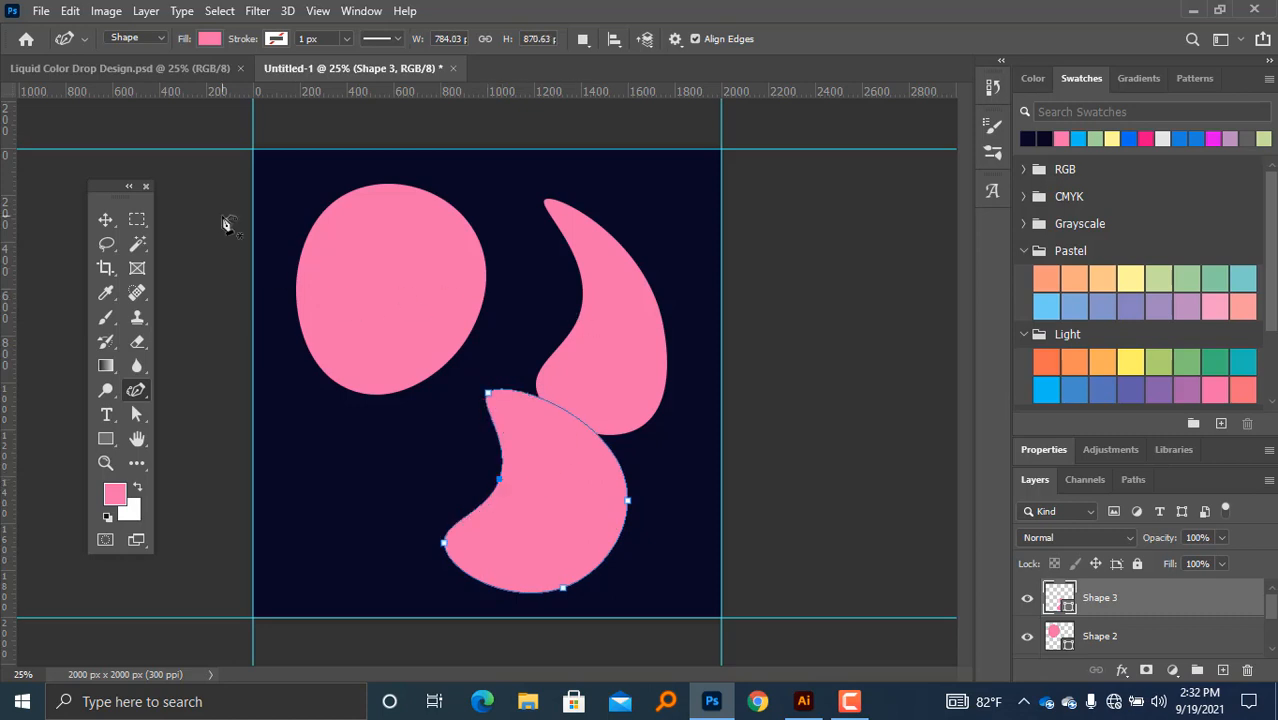
Step: Deselect the path, shift the third shape up and left, and move the pink drop toward the canvas's upper-right corner
left_click(105, 219)
left_click(770, 404)
key("ctrl+minus")
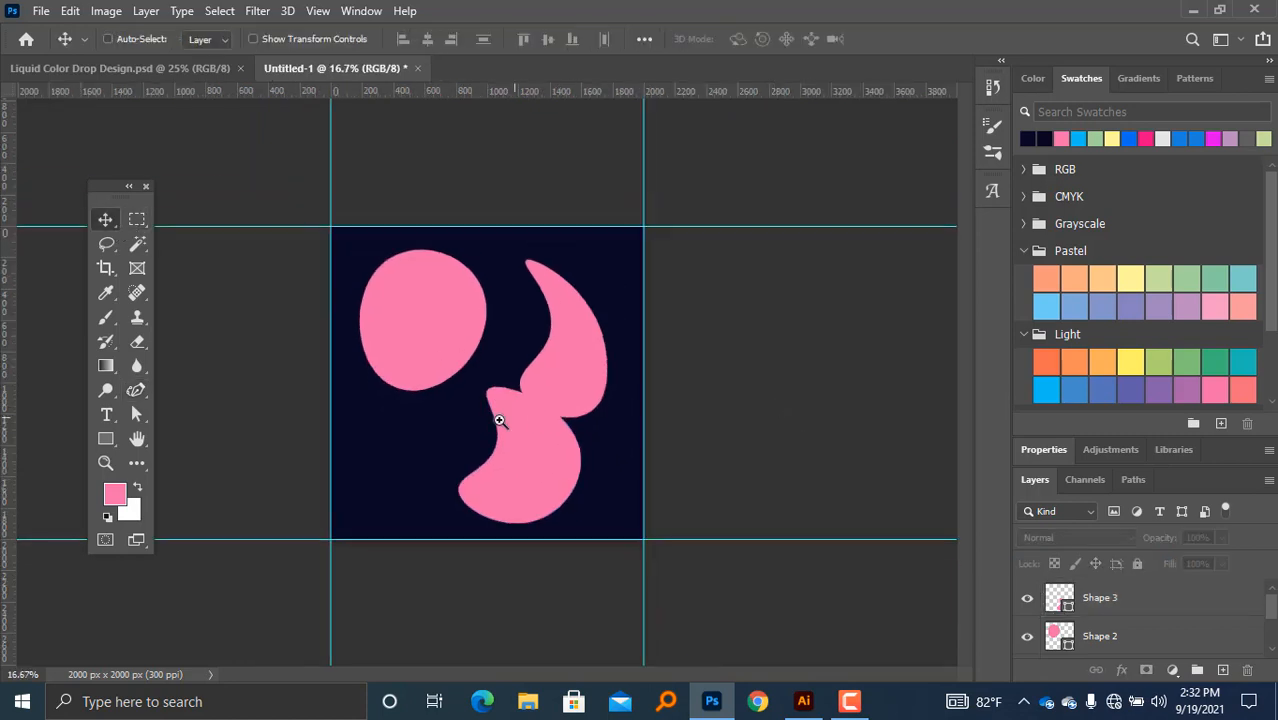
key("ctrl+plus")
left_click_drag(560, 482, 511, 461)
left_click_drag(632, 342, 665, 317)
Step: Scale the third pink shape proportionally to about 75% and place it in the lower middle of the canvas
left_click(514, 451)
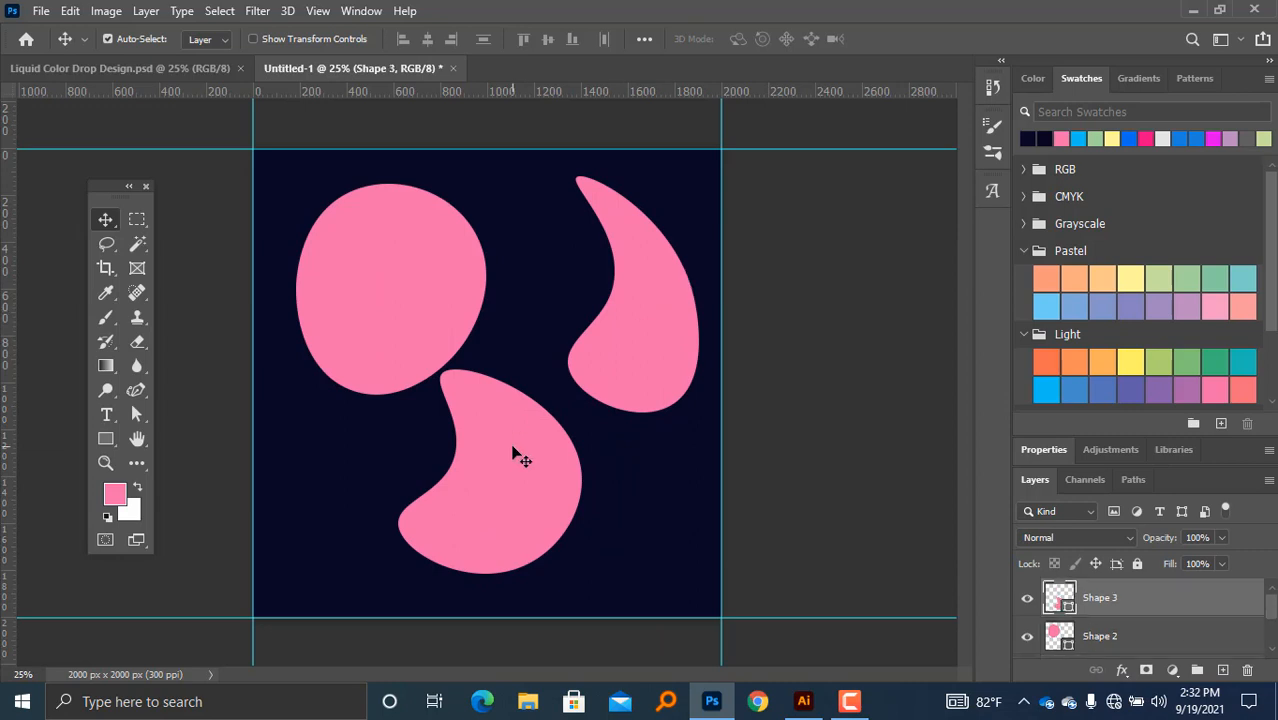
key("ctrl+t")
left_click_drag(489, 366, 498, 426)
left_click_drag(488, 469, 532, 474)
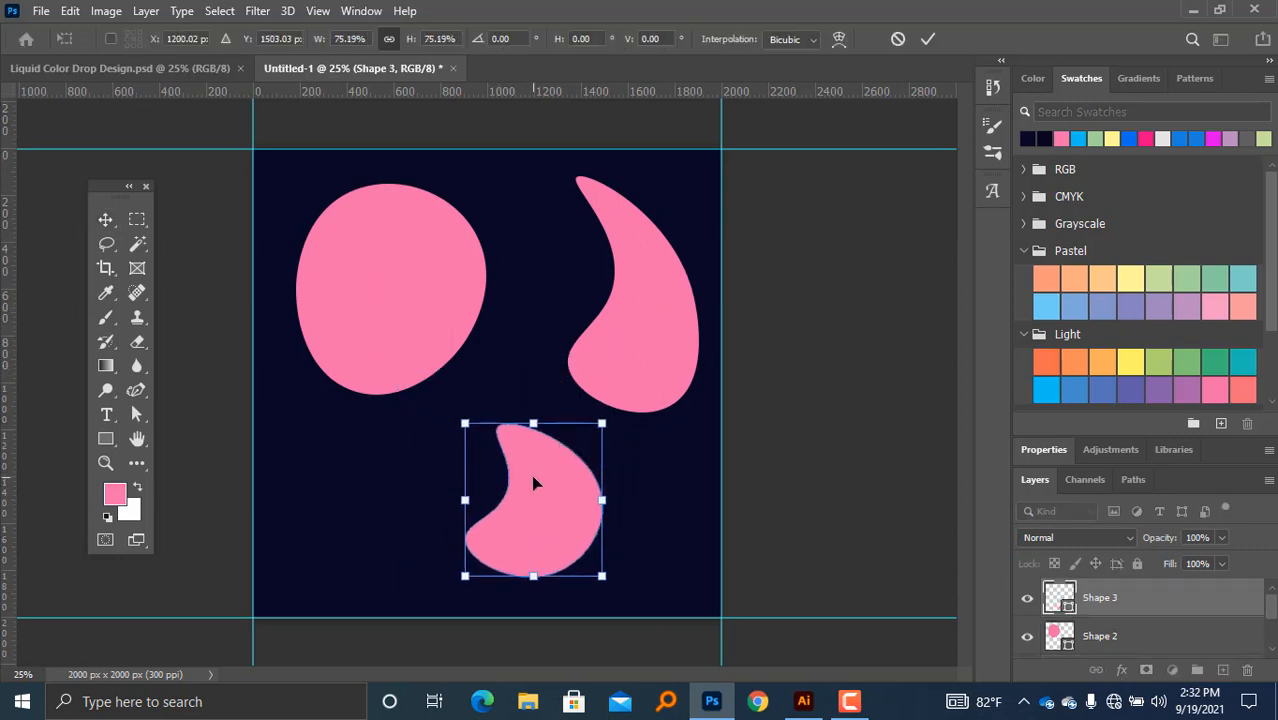
key("Return")
Step: Rotate the upper-right pink drop by about -13.4° and shift it slightly left and up
left_click(670, 362)
key("ctrl+t")
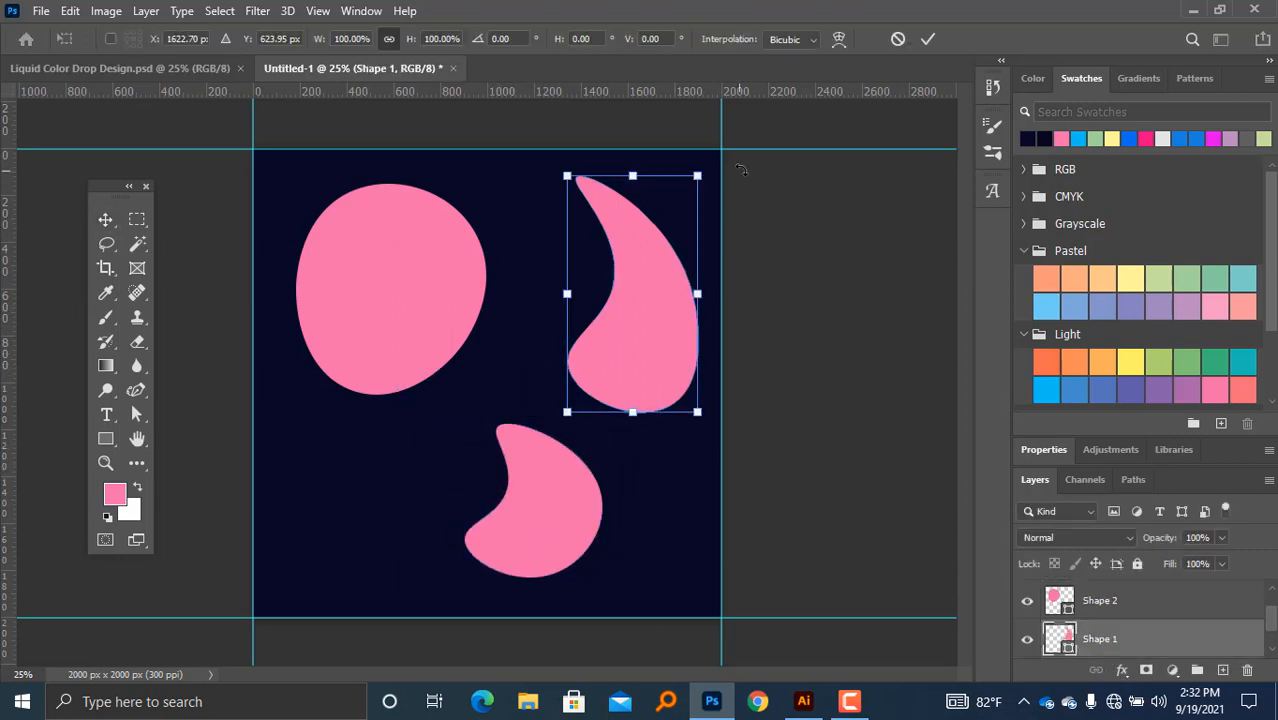
left_click_drag(736, 165, 704, 145)
left_click_drag(645, 355, 622, 339)
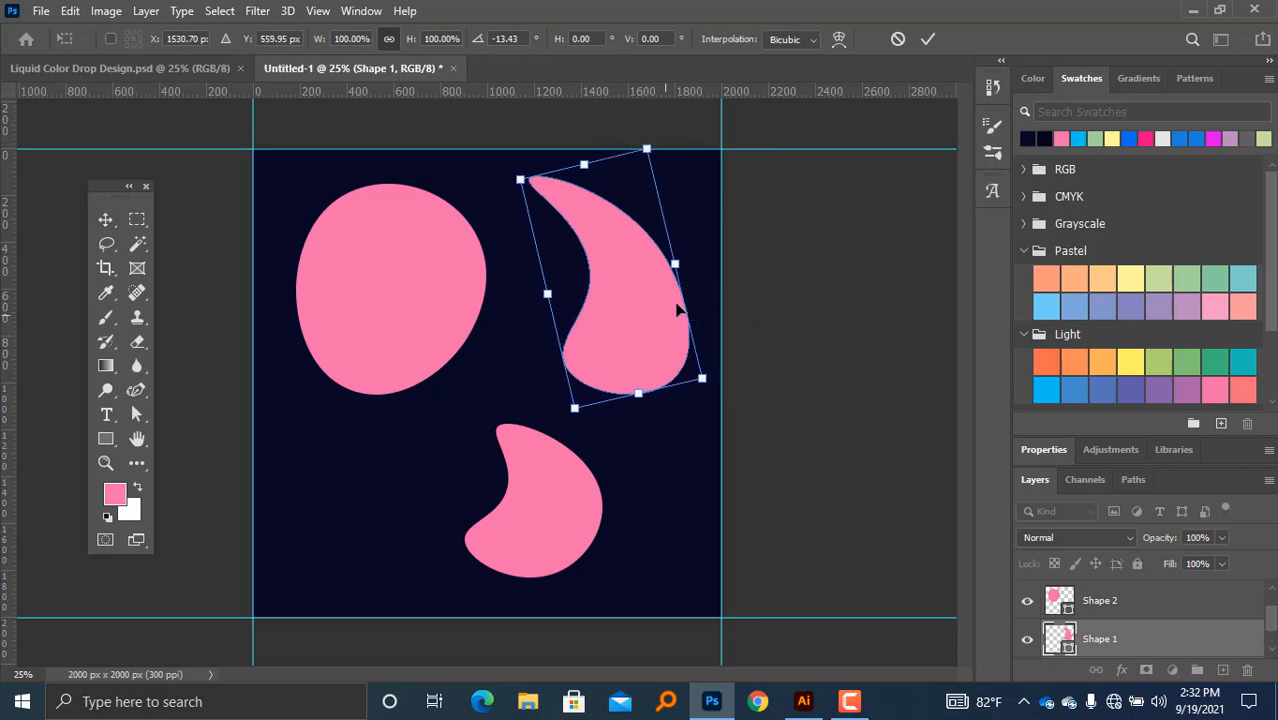
left_click(928, 41)
Step: Rearrange the three pink shapes, moving the blob down, the third shape slightly up and right, and the drop slightly left and down
left_click(796, 205)
left_click_drag(415, 318, 419, 362)
left_click_drag(539, 485, 531, 477)
mouse_move(439, 377)
left_mouse_down()
mouse_move(449, 369)
mouse_move(444, 384)
left_mouse_up()
left_click_drag(517, 455, 532, 446)
left_click_drag(625, 362, 611, 368)
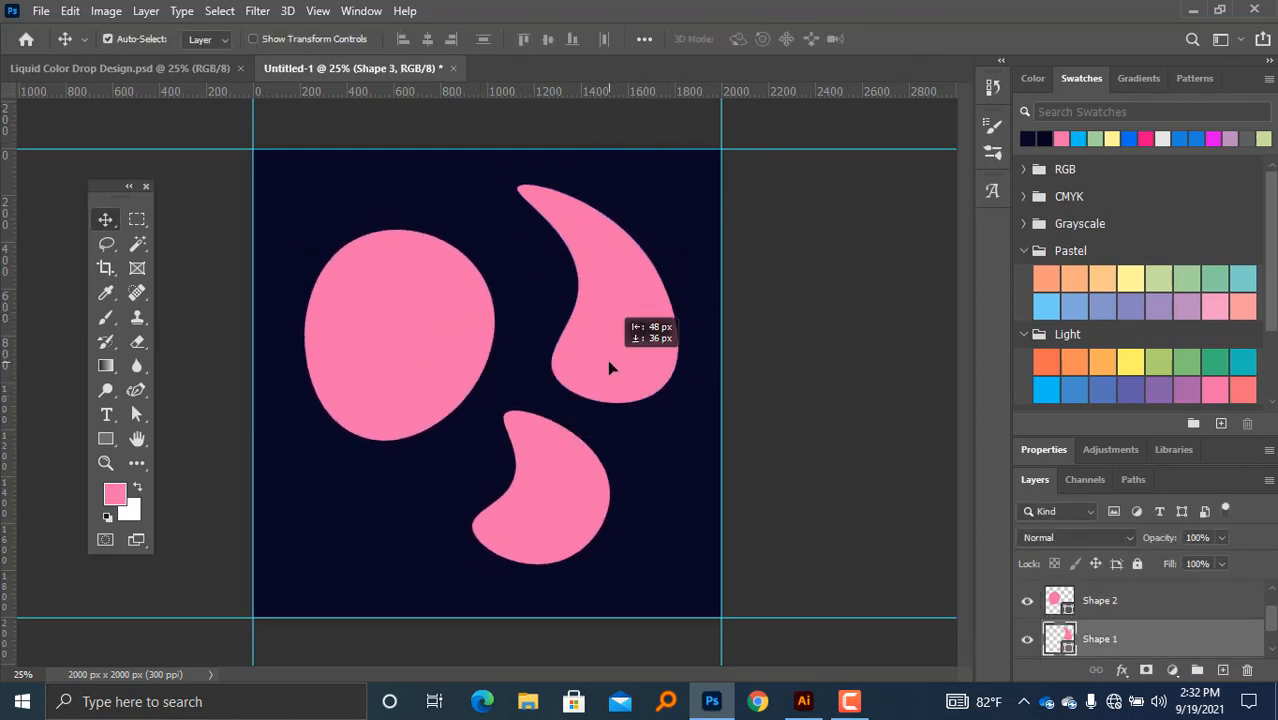
Step: Scale the rounded pink blob down proportionally and move it up in the left half of the canvas
left_click(412, 329)
key("ctrl+t")
left_click_drag(400, 229, 400, 269)
left_click_drag(399, 343, 394, 307)
left_click(928, 40)
Step: Scale the pink drop proportionally to about 80.7% and shift it slightly upward
left_click(636, 312)
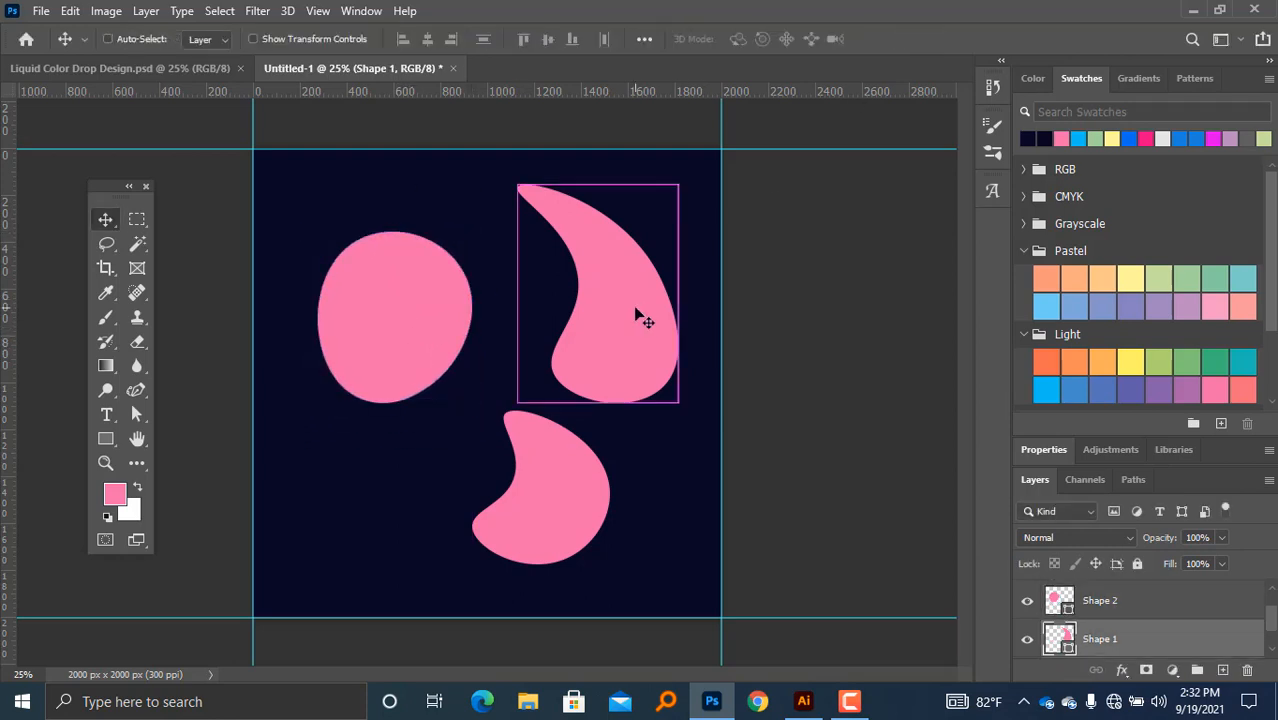
key("ctrl+t")
left_click_drag(599, 184, 600, 226)
left_click_drag(616, 308, 617, 291)
left_click(928, 40)
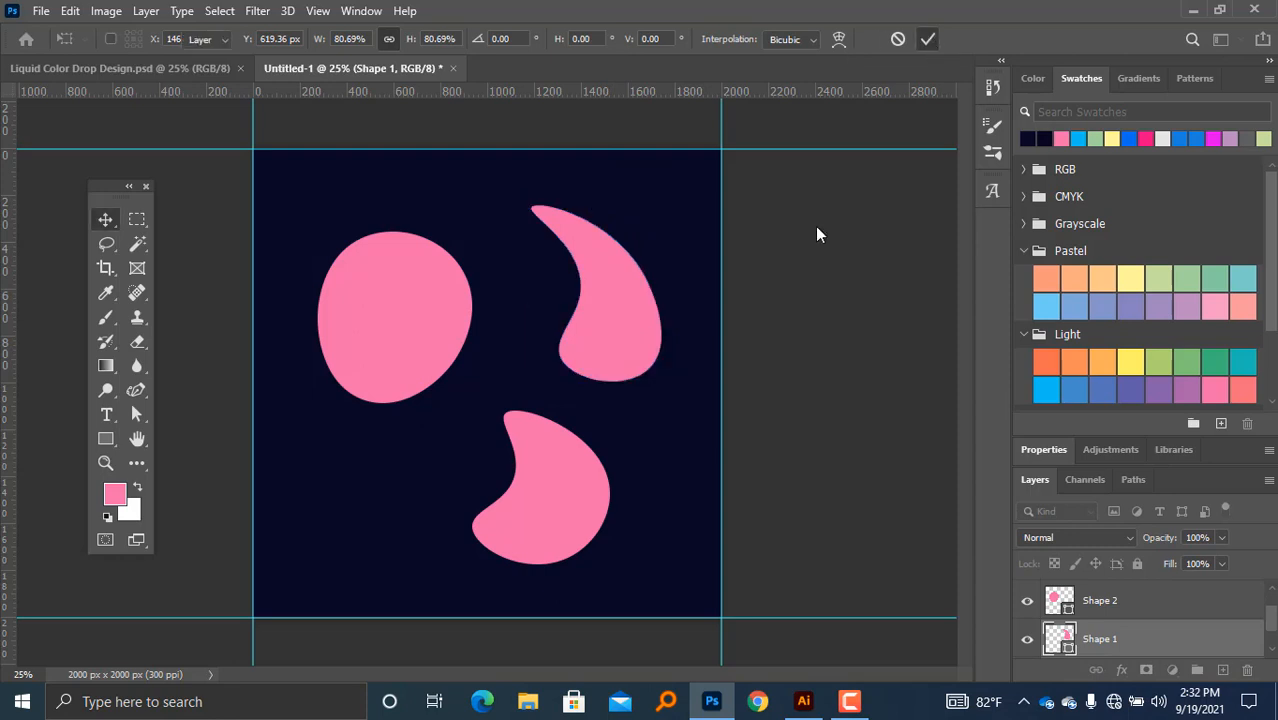
Step: Rotate the third pink shape by about -148° and place it in the lower middle with its hollow facing lower right
left_click_drag(553, 510, 536, 516)
key("ctrl+t")
left_click_drag(600, 410, 380, 528)
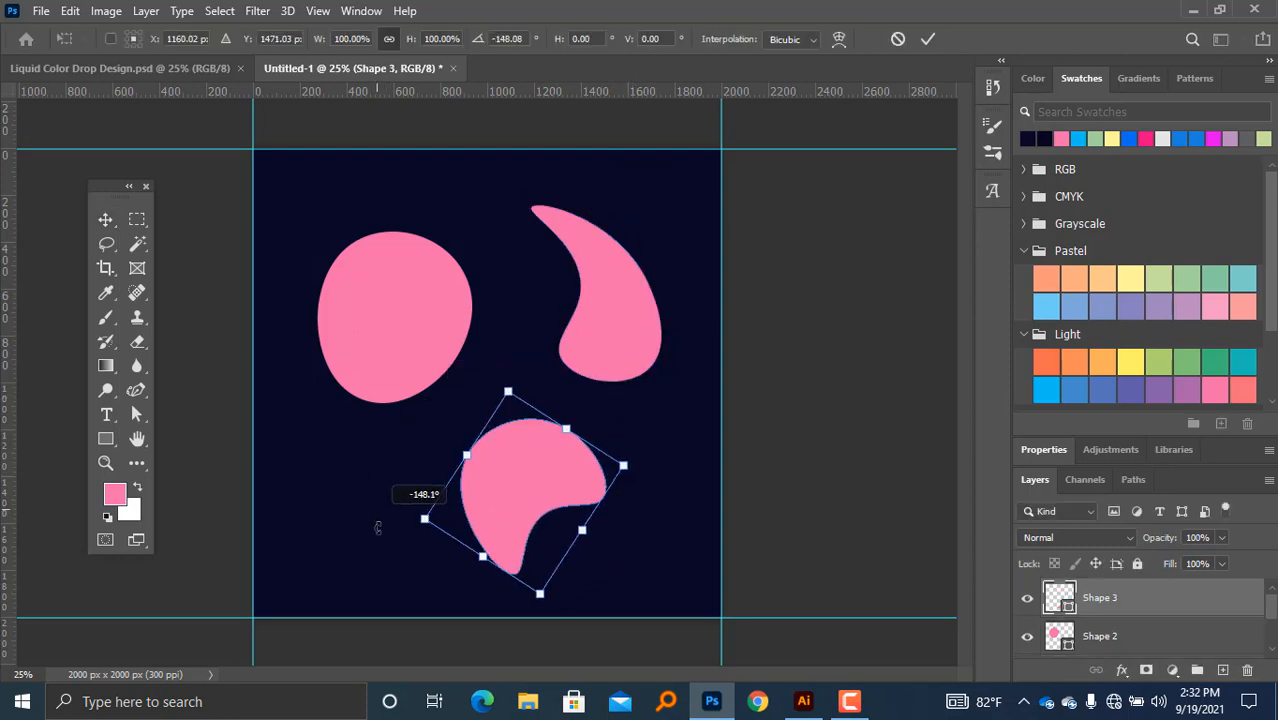
left_click_drag(536, 498, 563, 498)
key("Return")
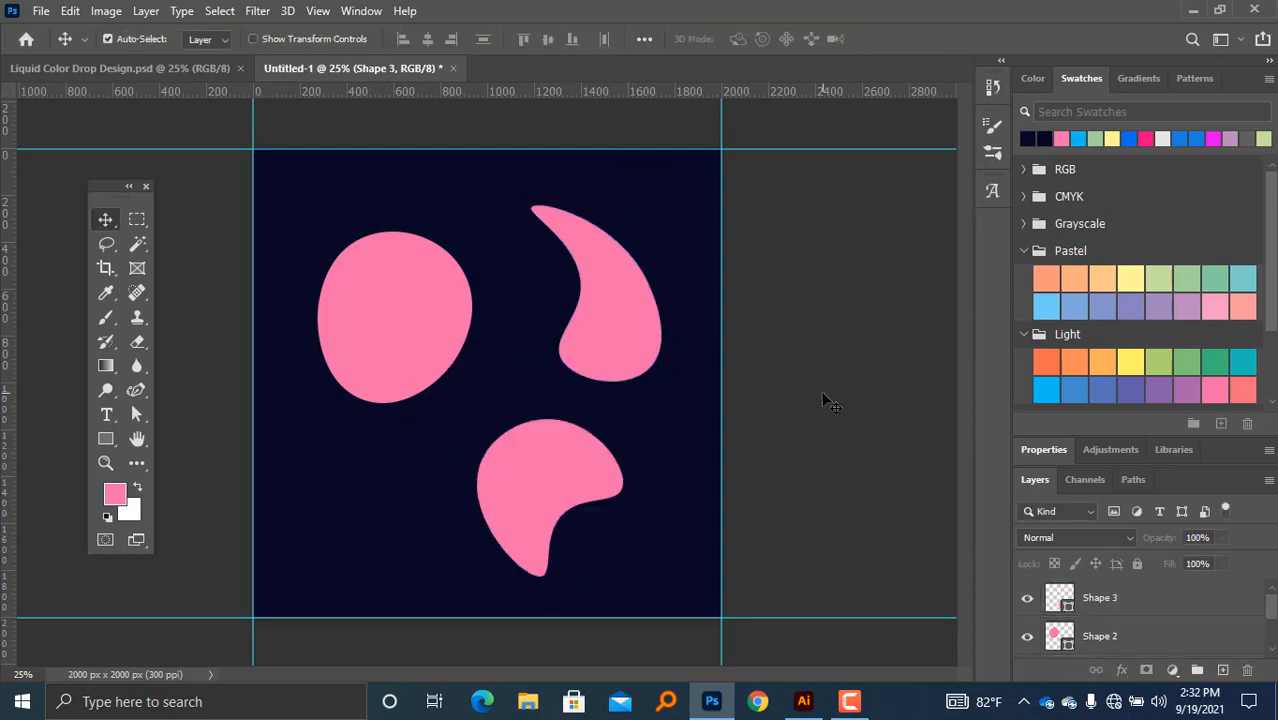
Step: Nudge the third shape and the blob slightly left, and the drop slightly down
key("ctrl+minus")
left_click(458, 445, "ctrl")
left_click_drag(546, 466, 535, 471)
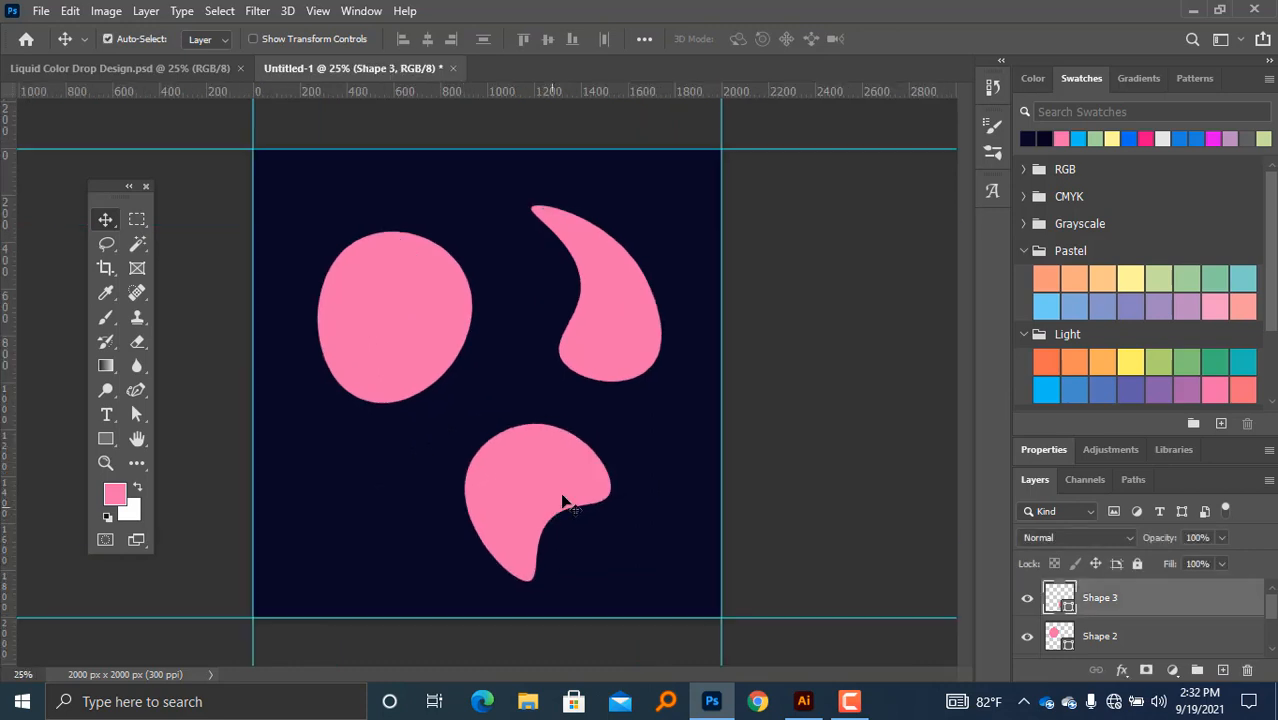
left_click(490, 405)
left_click_drag(408, 311, 400, 312)
left_click_drag(600, 320, 603, 326)
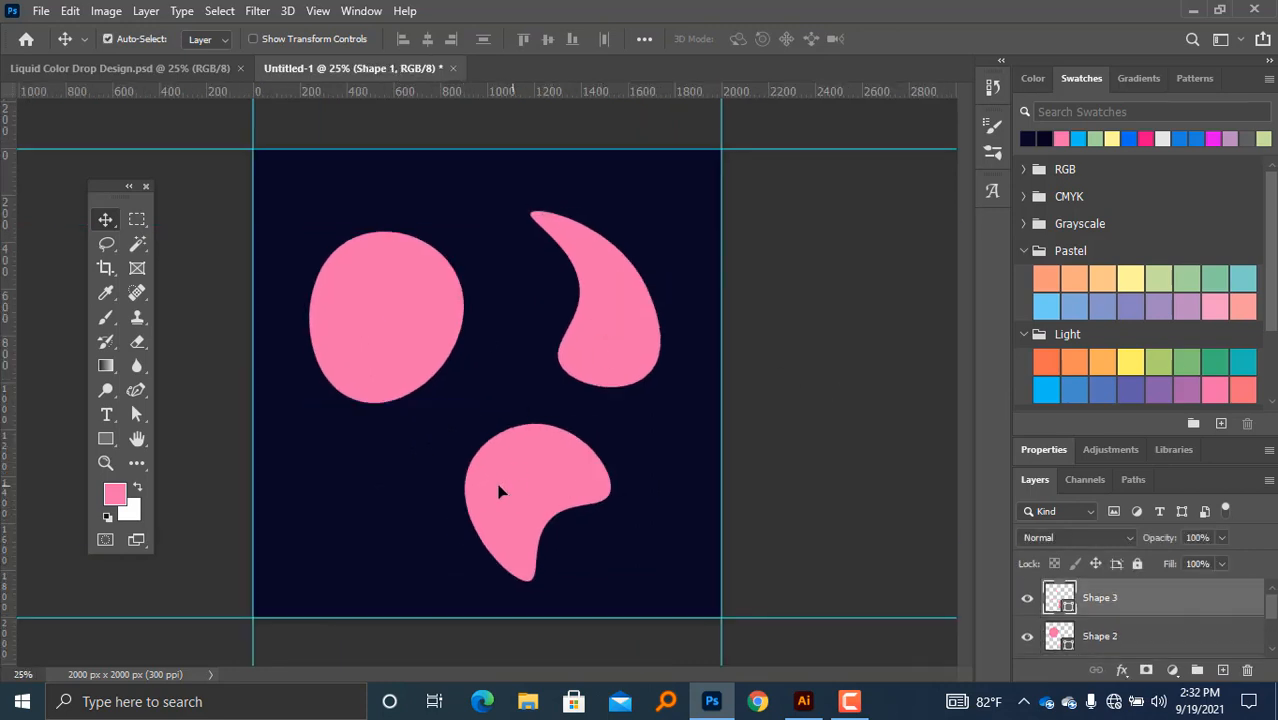
Step: Even out the layout by moving the third shape up and left, the blob slightly left, and the drop slightly up, leaving nothing selected
left_click_drag(499, 491, 513, 447)
left_click_drag(443, 320, 434, 317)
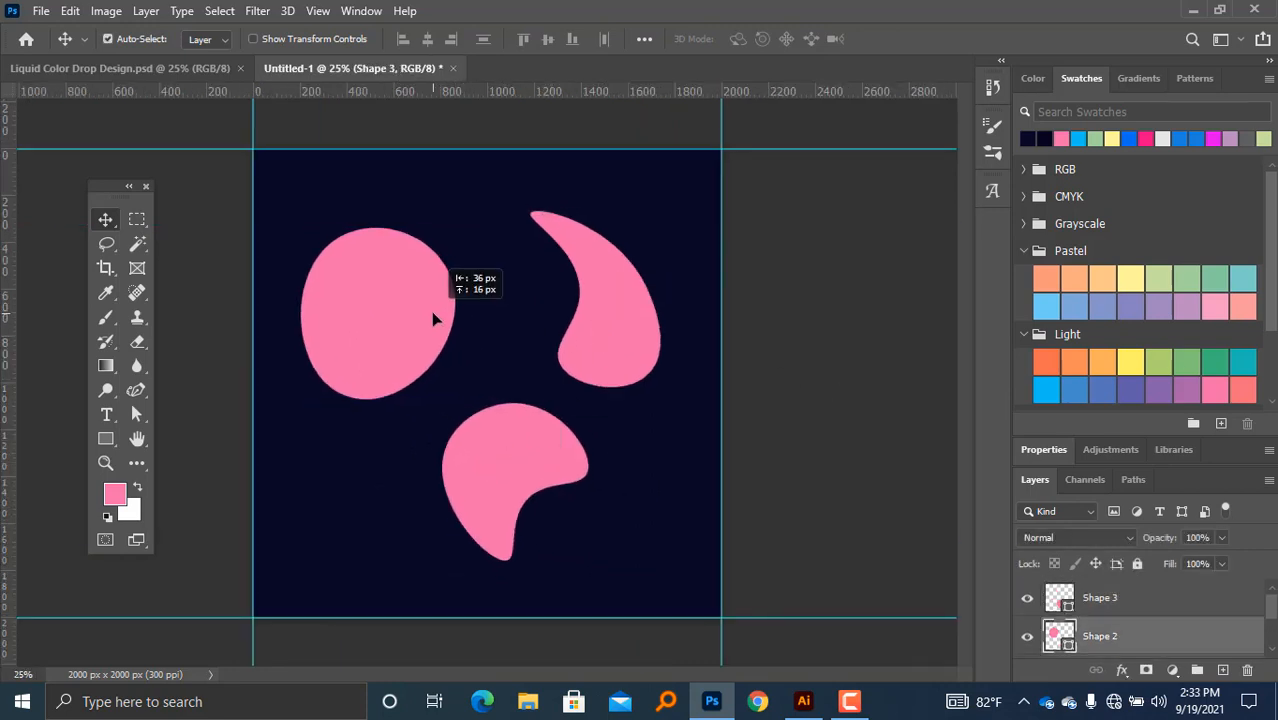
left_click_drag(600, 338, 599, 334)
left_click_drag(530, 448, 515, 450)
left_click(757, 429)
key("ctrl+minus")
key("ctrl+plus")
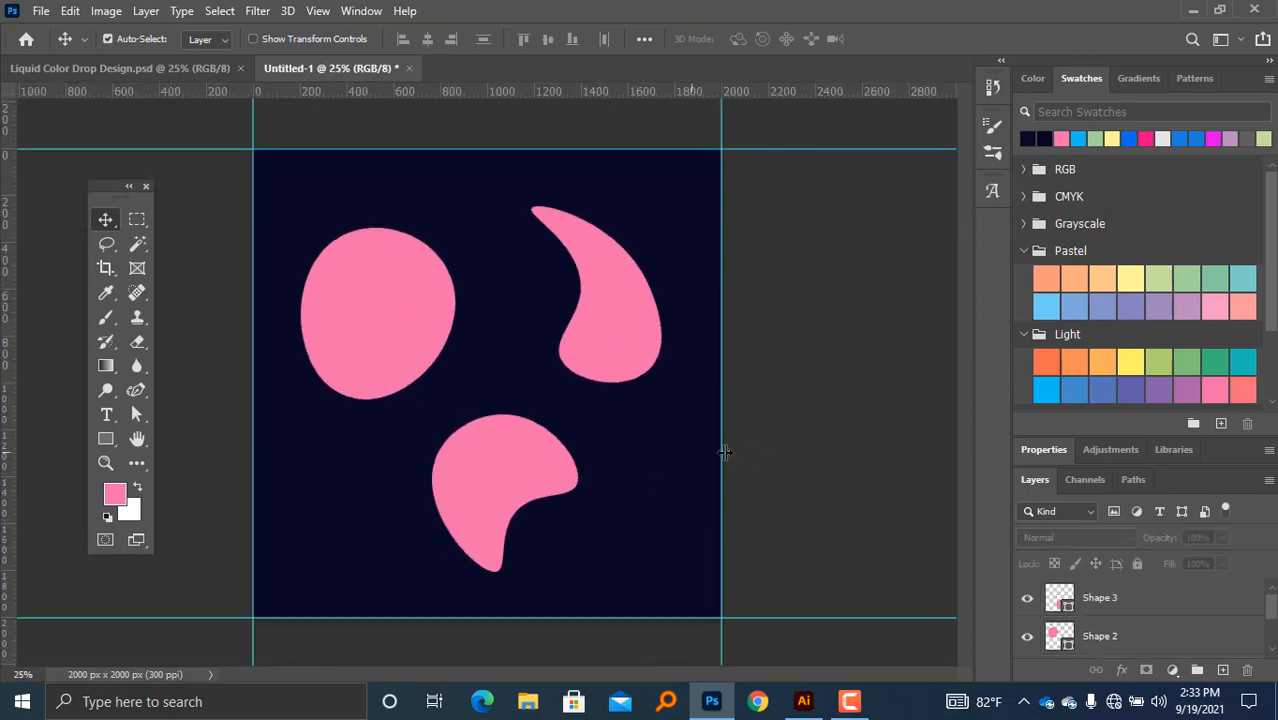
Step: Change the fill color of the upper-right drop to light gray eaeaea
left_click(613, 334)
double_click(1063, 645)
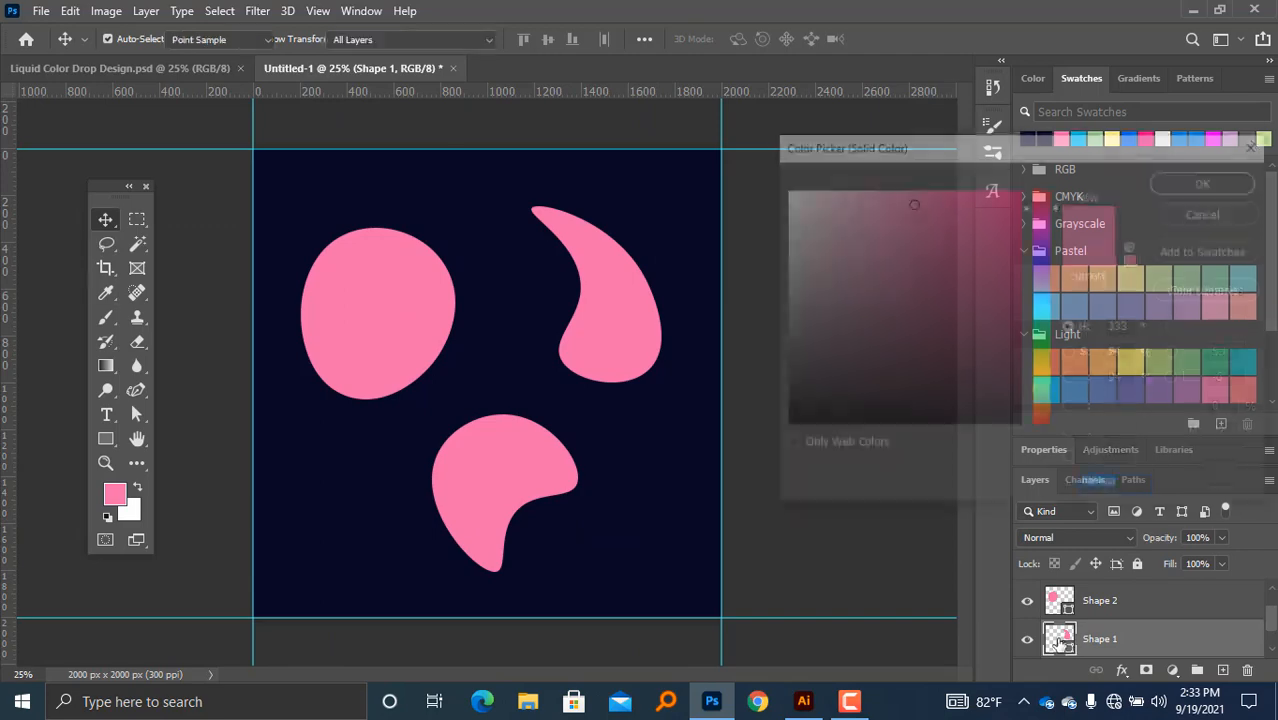
left_click_drag(799, 214, 779, 206)
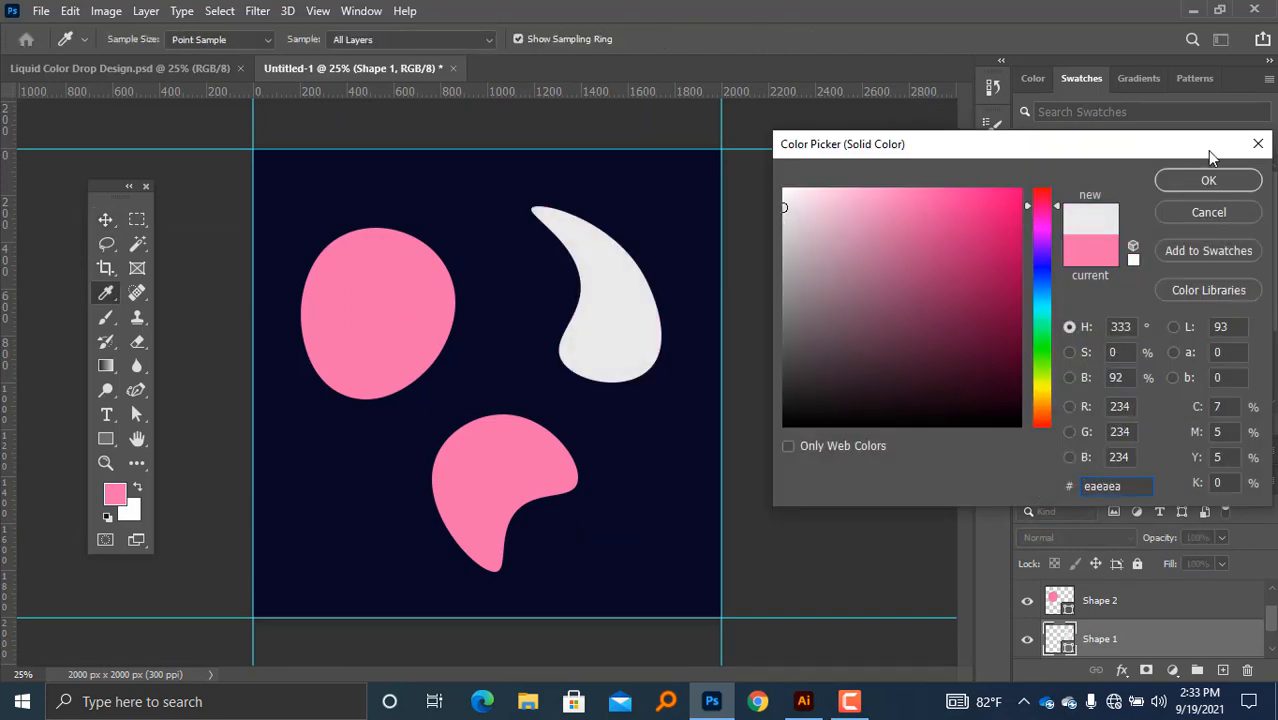
left_click(1229, 184)
left_click(845, 283)
Step: Change the fill color of the rounded blob to a similar light gray
left_click(396, 297)
double_click(1060, 599)
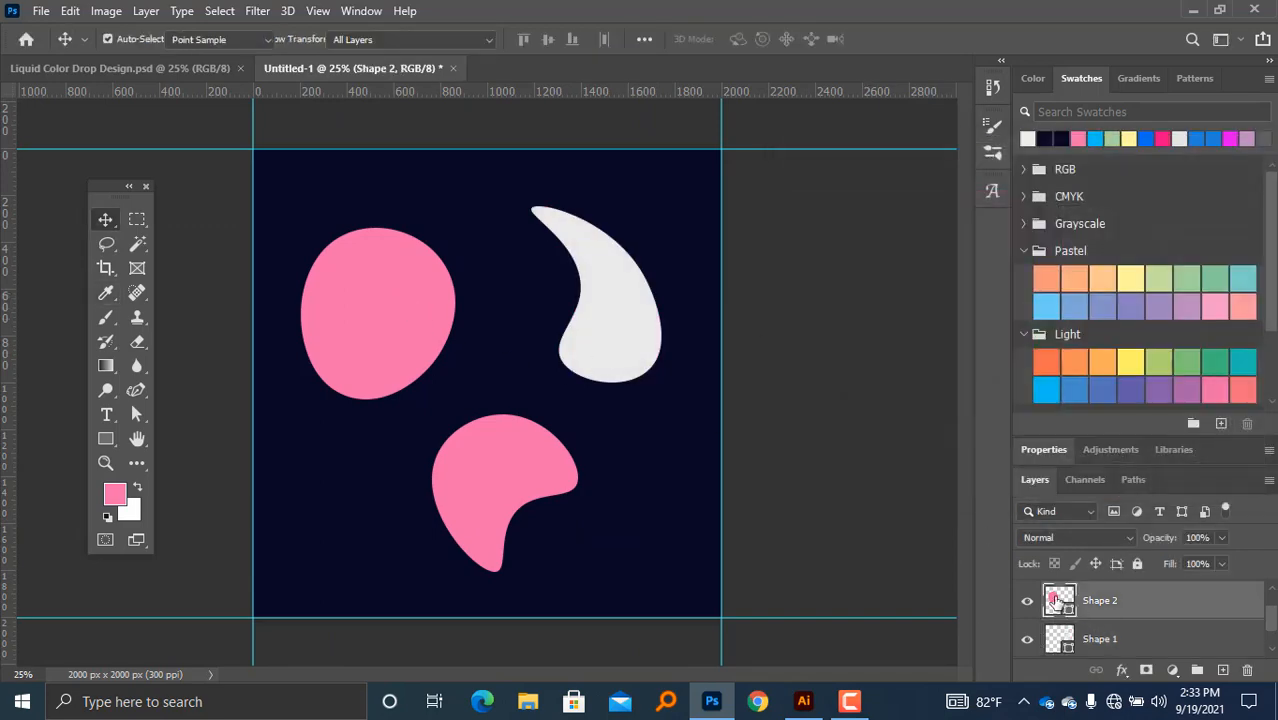
mouse_move(781, 206)
left_mouse_down()
mouse_move(771, 219)
mouse_move(770, 206)
left_mouse_up()
left_click(1208, 180)
left_click(792, 360)
Step: Recolor the lower middle shape with a slightly darker light gray and deselect it
left_click(518, 498)
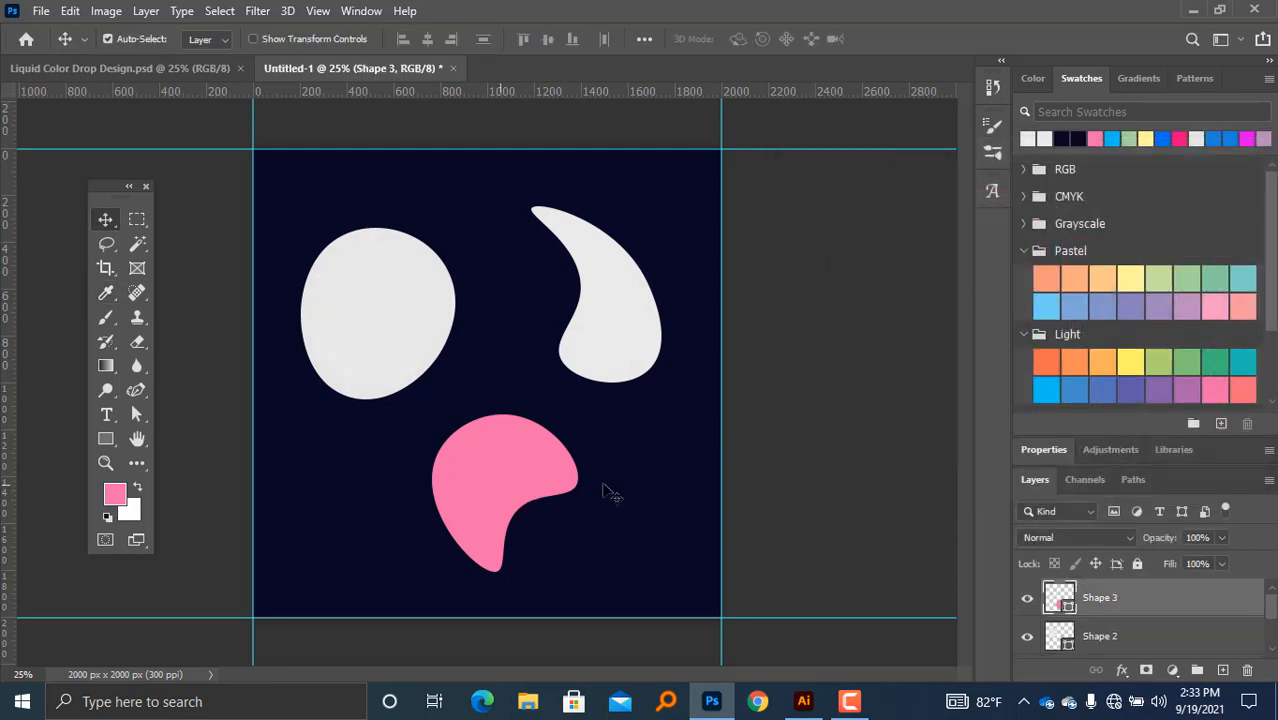
double_click(1049, 599)
left_click_drag(800, 210, 784, 224)
left_click(1208, 180)
key("v")
left_click(795, 329)
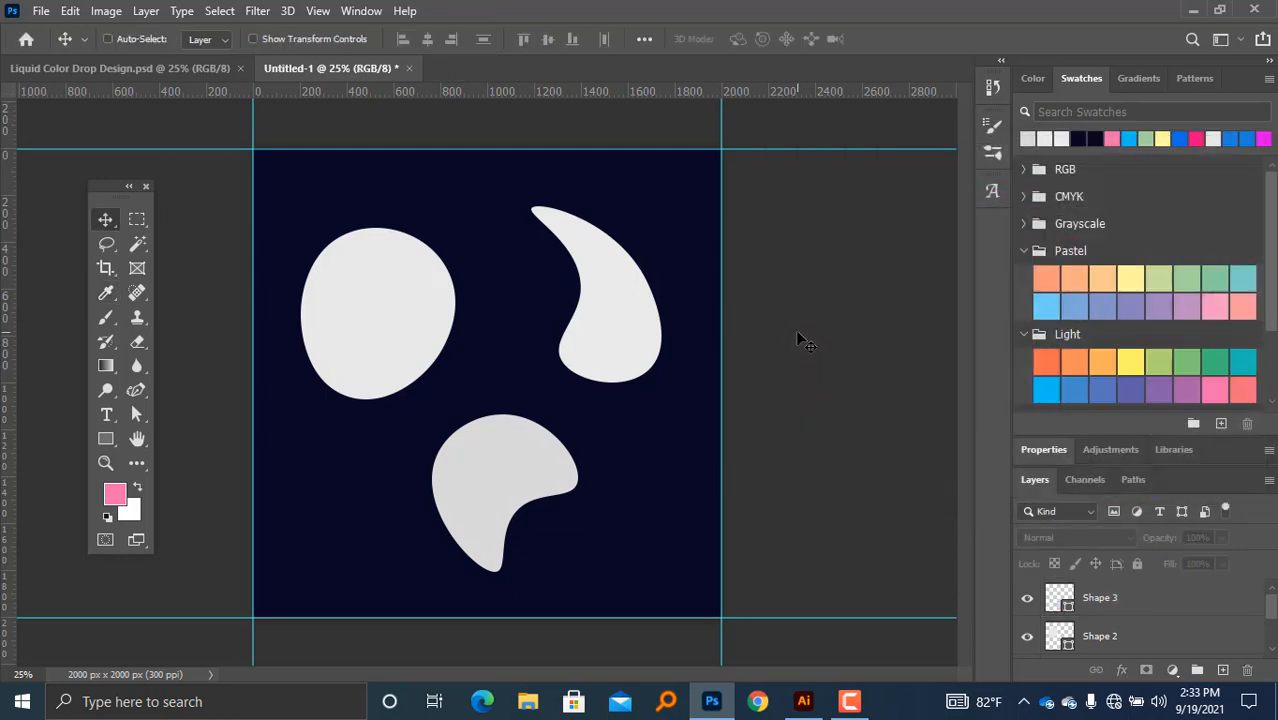
key("ctrl+minus")
key("ctrl+plus")
Step: Add a new layer directly above the drop's Shape 1 layer and name it Shadow
left_click(605, 328)
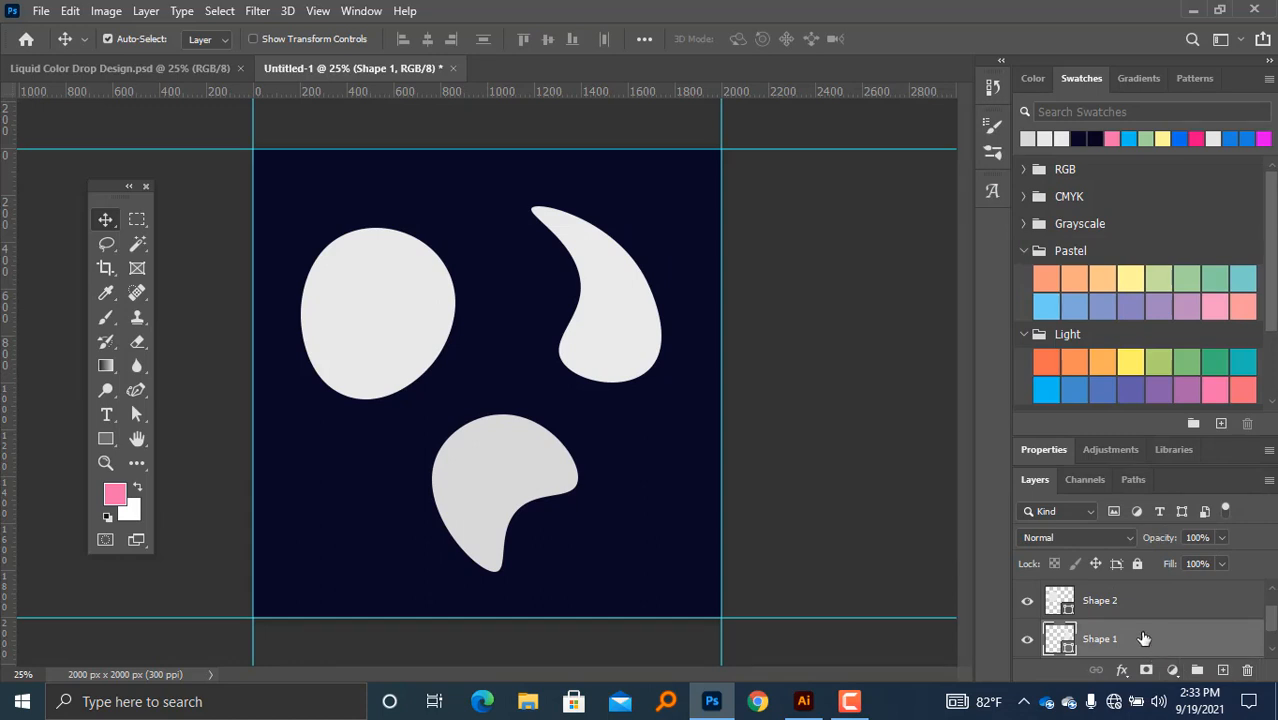
scroll(1120, 642, "down", 1)
scroll(1140, 648, "up", 1)
left_click(1224, 671)
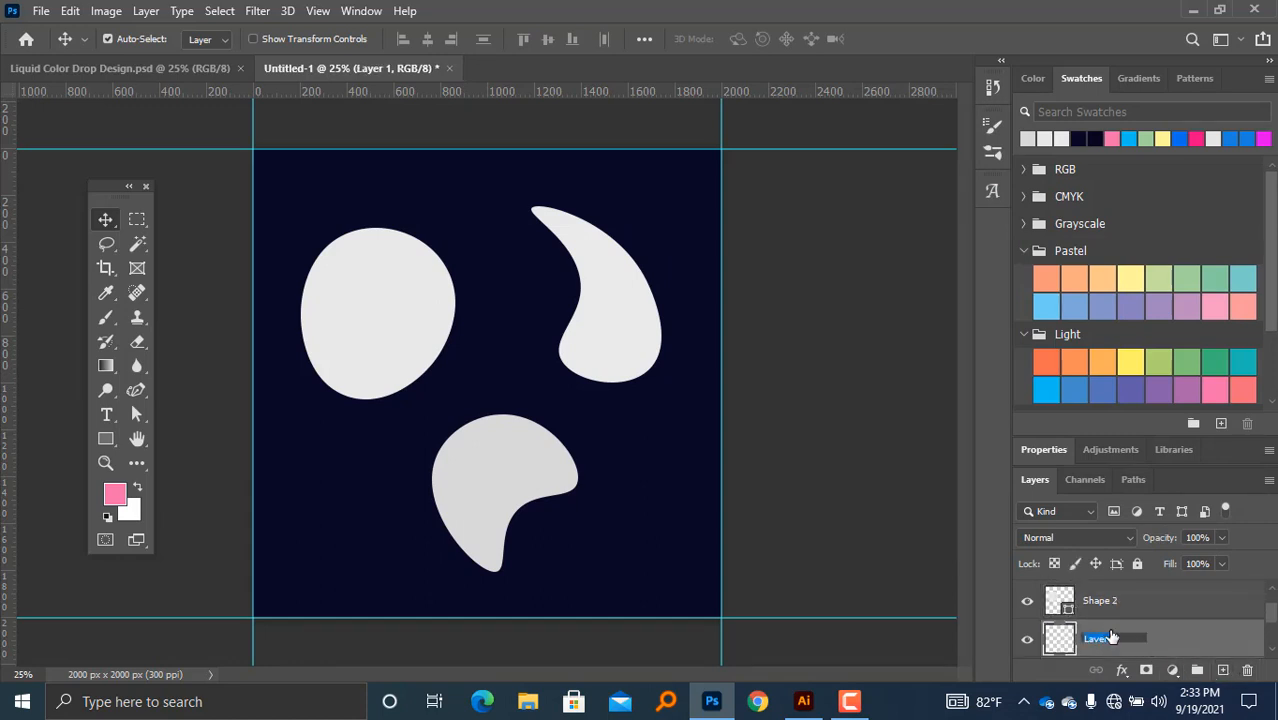
type("S")
key("Caps_Lock")
type("hapow")
key("Return")
Step: Add another new layer above Shadow and name it Color
left_click(1222, 670)
double_click(1098, 638)
key("Caps_Lock")
type("C")
key("Caps_Lock")
type("olo")
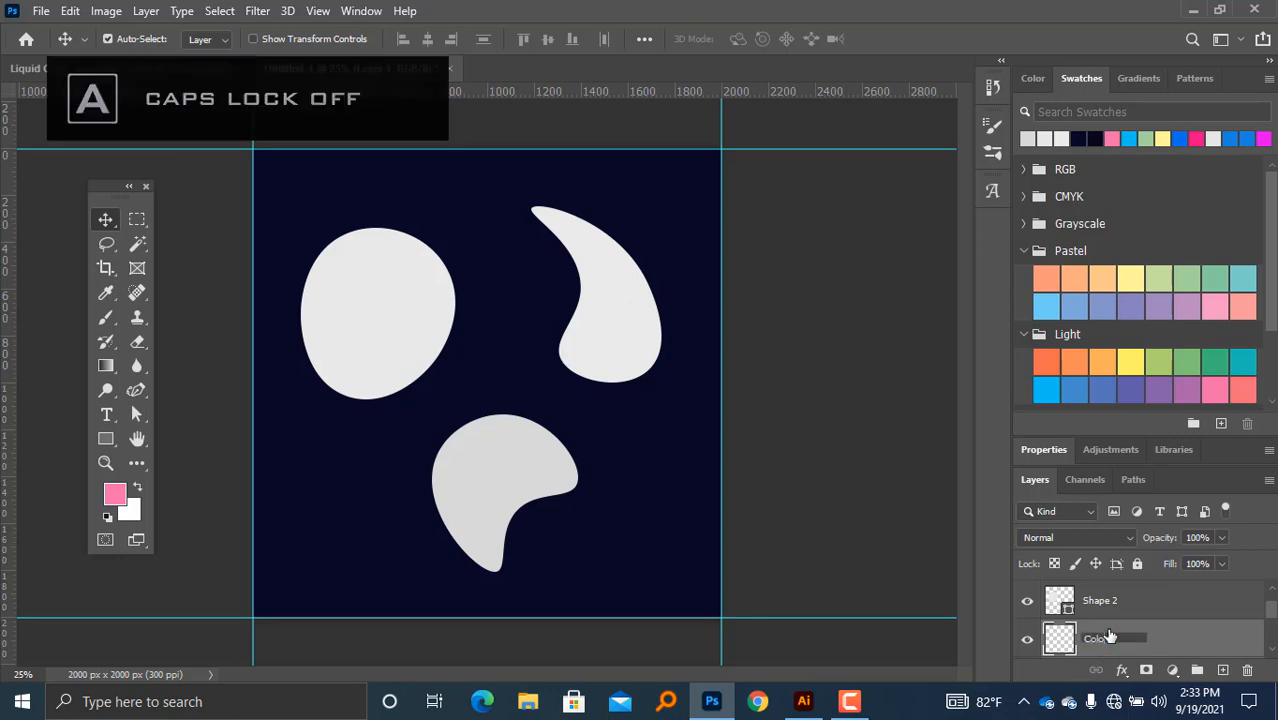
type("r")
key("Return")
Step: Enlarge the layer list upward so that more layers fit in it
scroll(1147, 633, "down", 1)
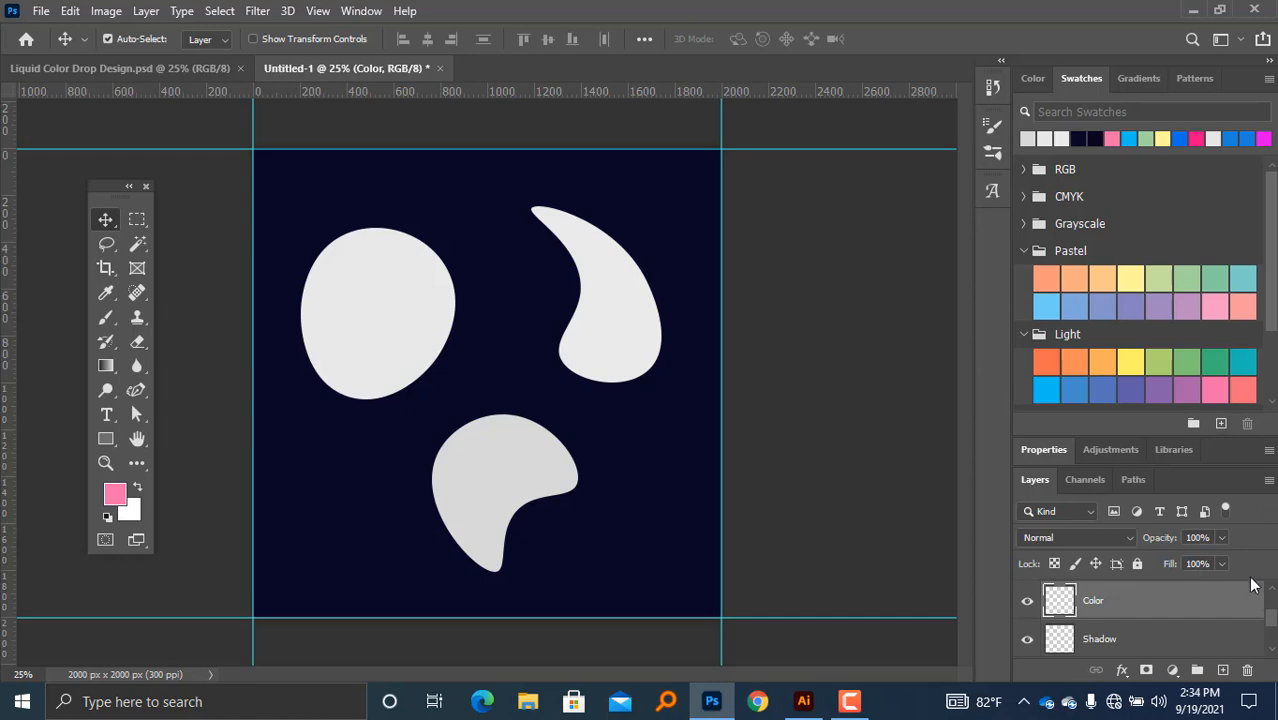
scroll(1253, 585, "up", 1)
left_click(1269, 480)
left_click(1269, 480)
left_click(1270, 450)
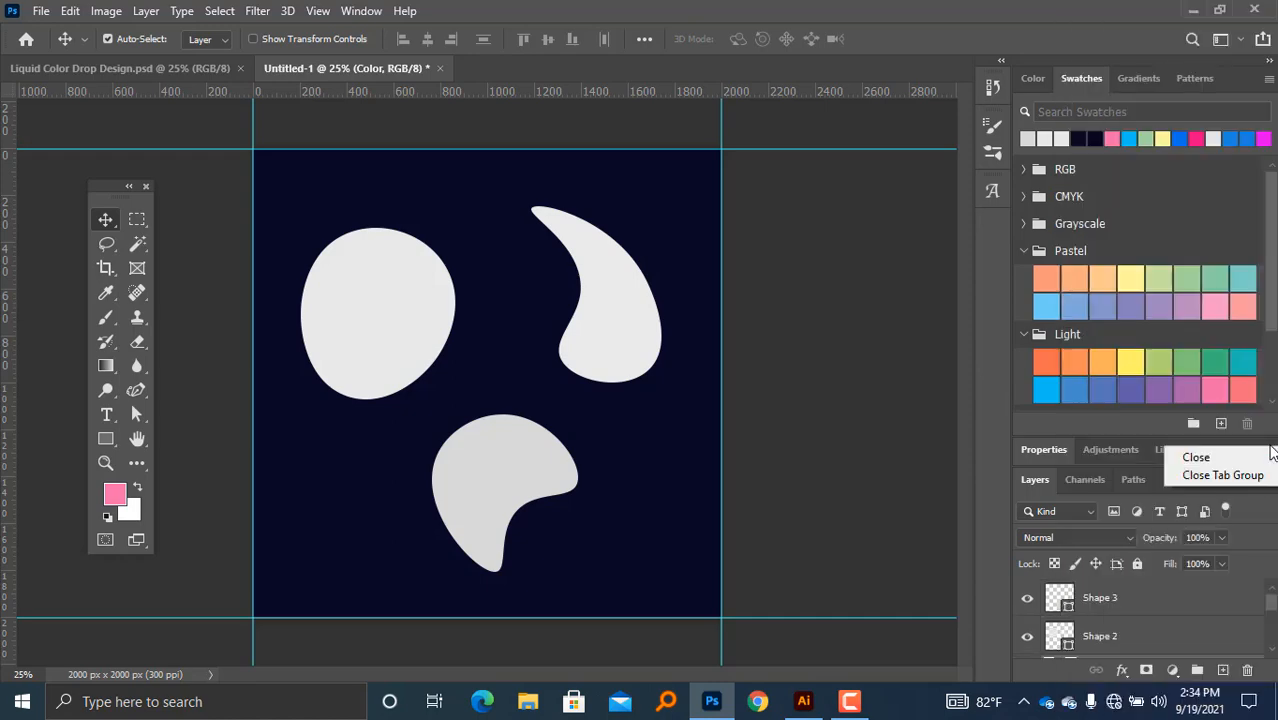
right_click(1247, 598)
left_click(1270, 605)
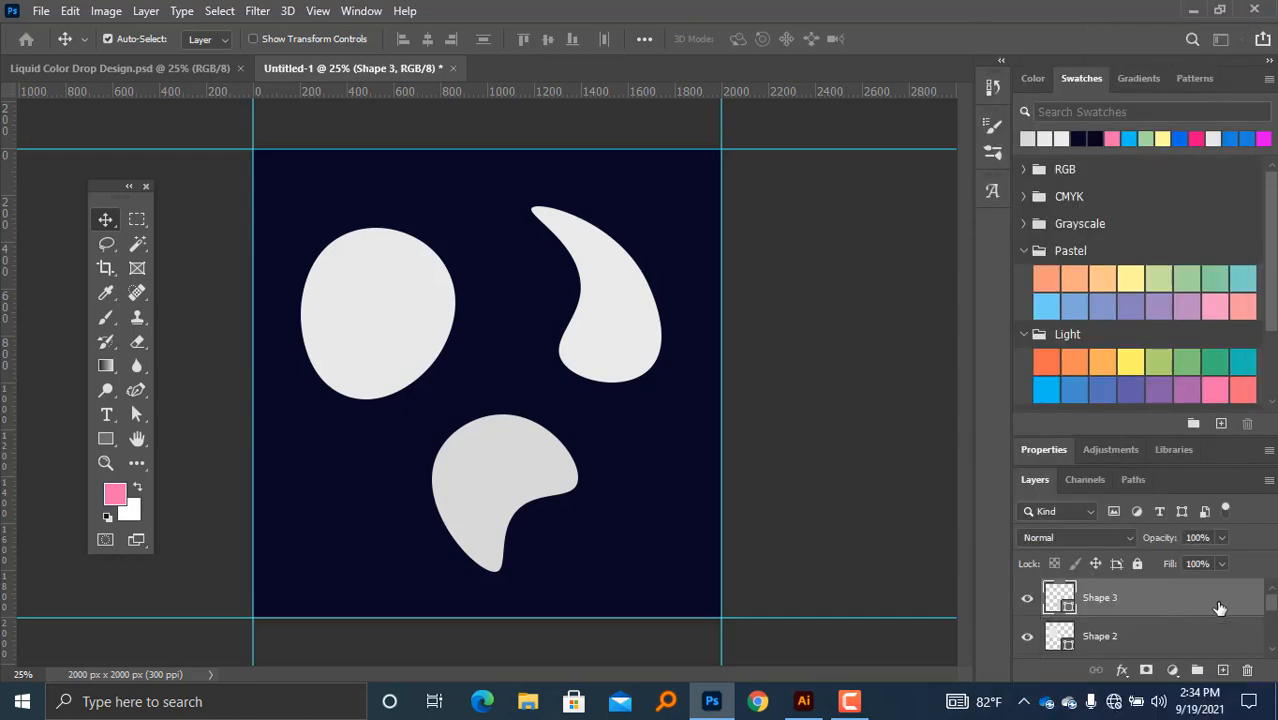
right_click(1254, 606)
left_click(1256, 605)
left_click_drag(1130, 440, 1109, 374)
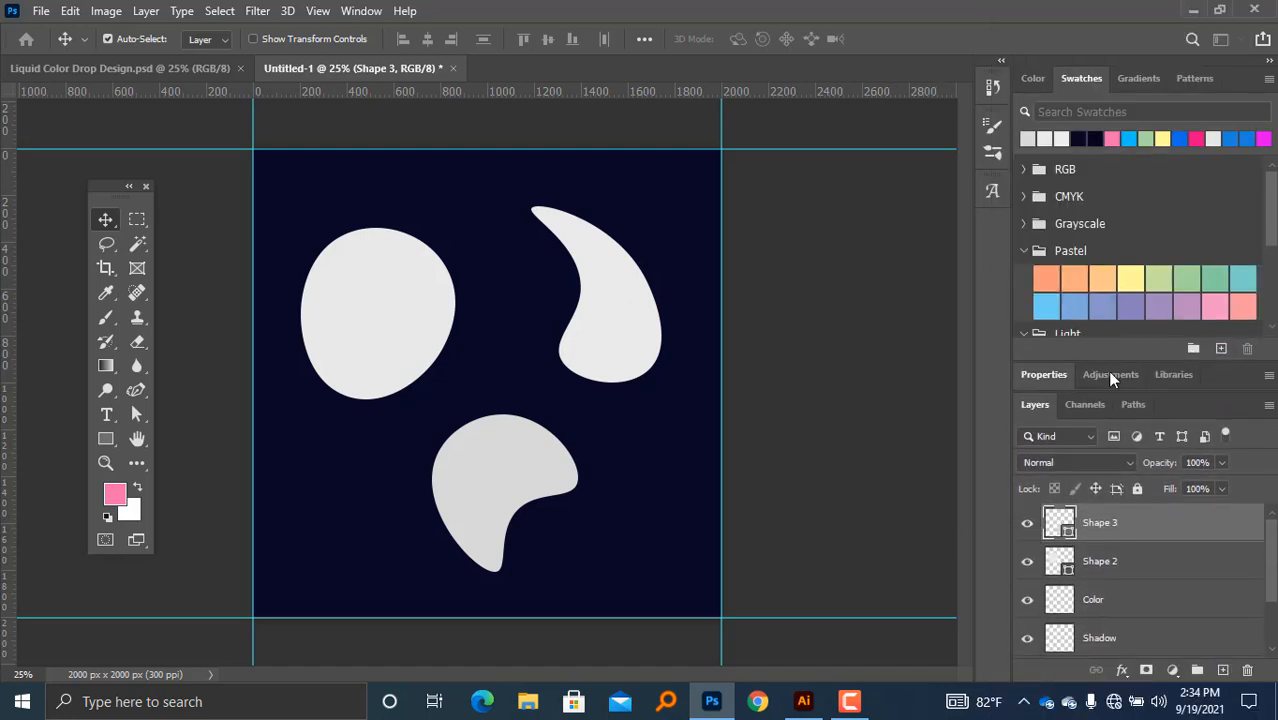
right_click(1248, 513)
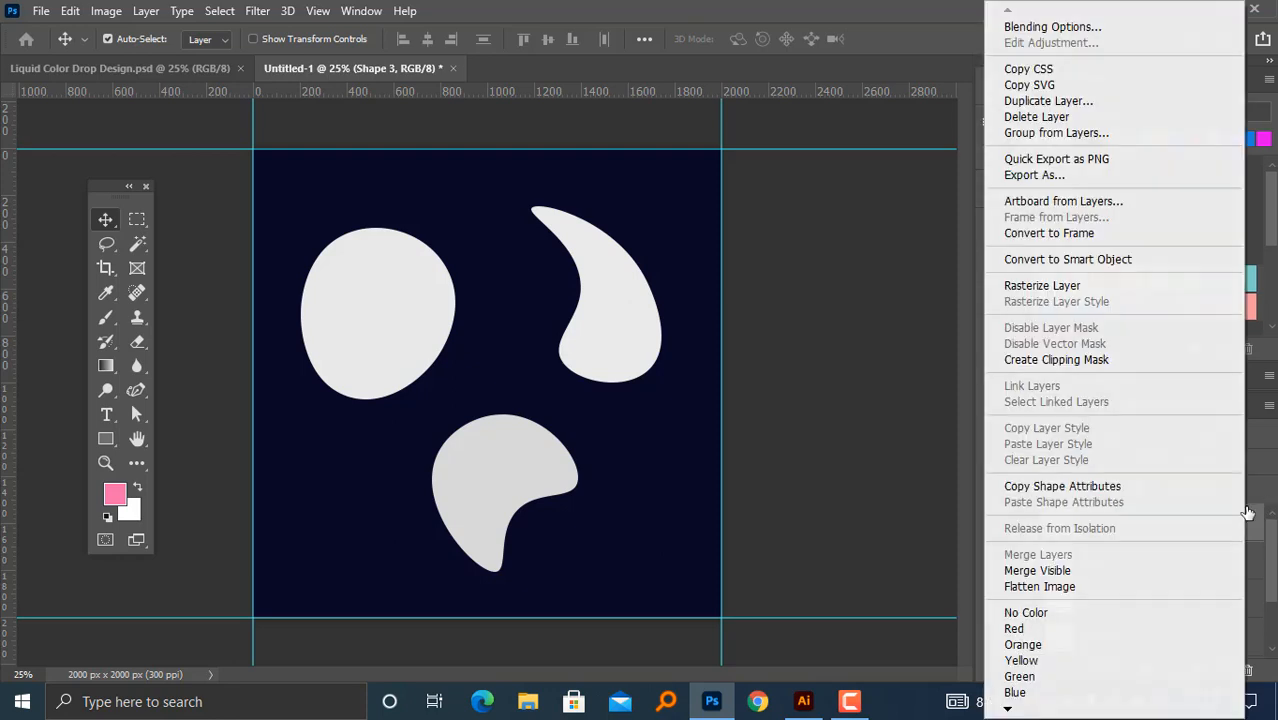
left_click(1248, 513)
Step: Load the outline of Shape 1 as a selection and make the Shadow layer active
left_click(1098, 601)
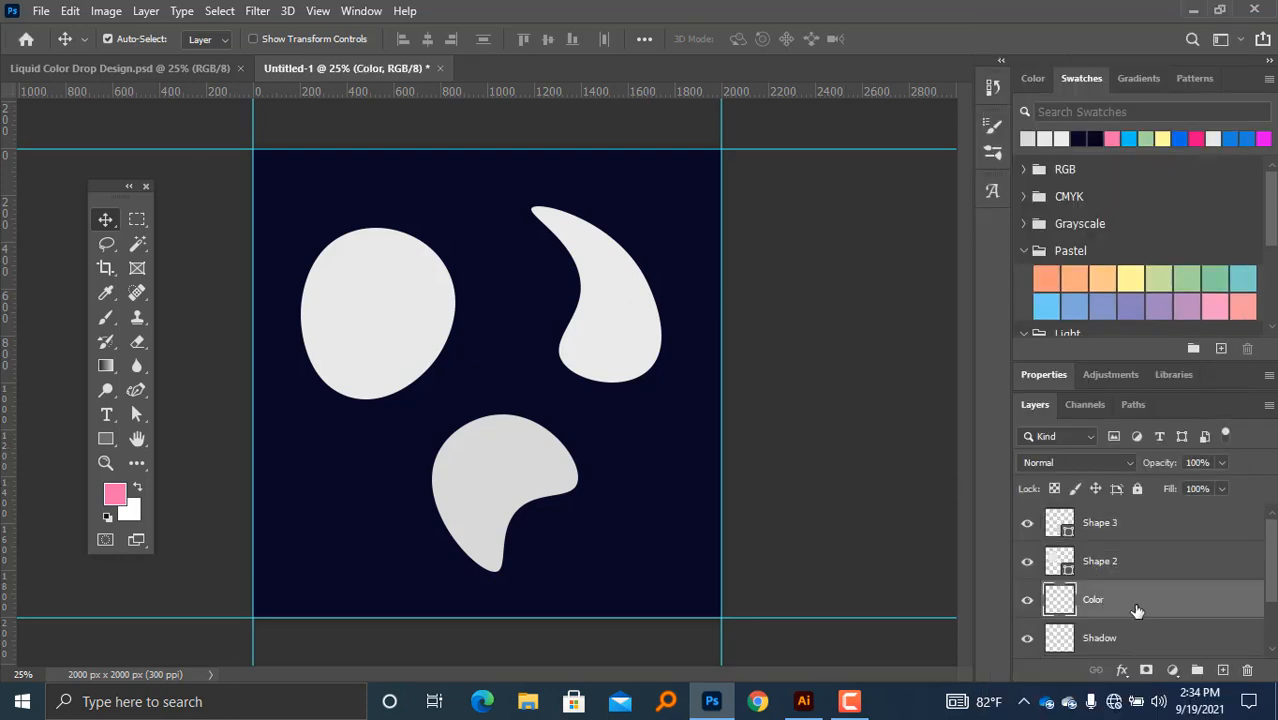
scroll(1098, 602, "down", 1)
left_click(1100, 603)
scroll(1108, 614, "down", 1)
left_click(1100, 600)
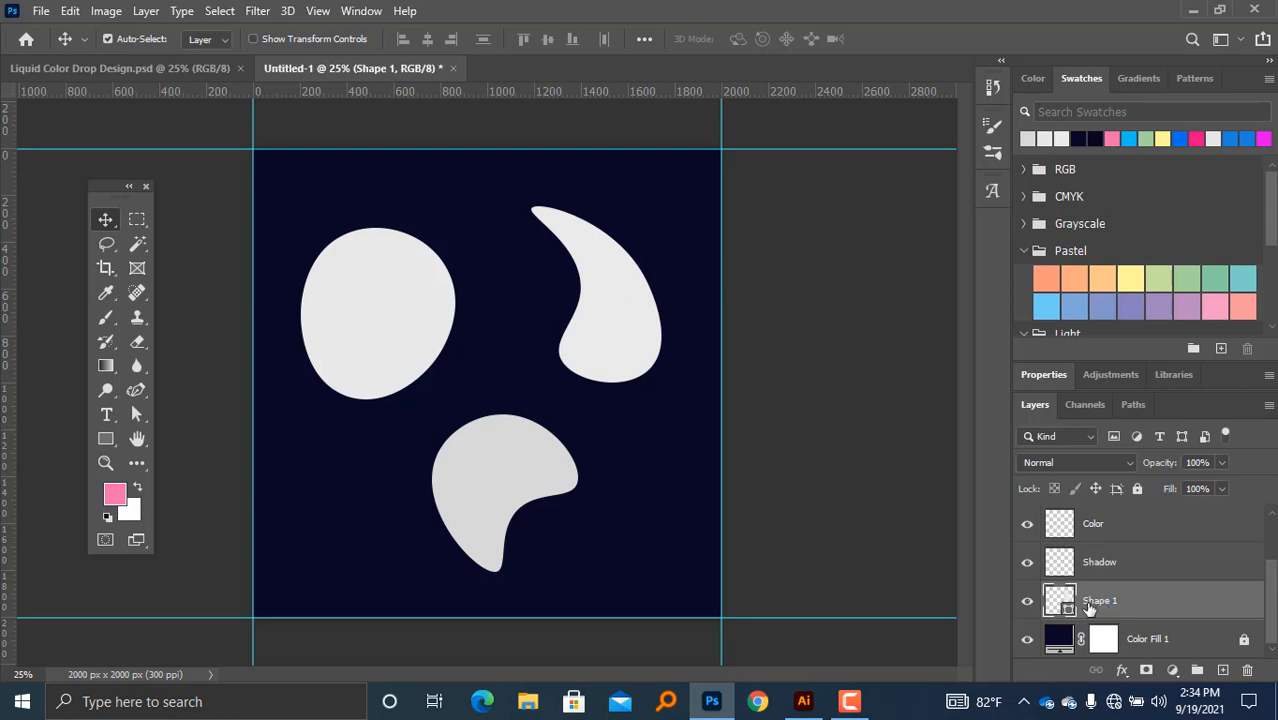
left_click(1027, 601)
left_click(1027, 601)
left_click(1068, 604, "ctrl")
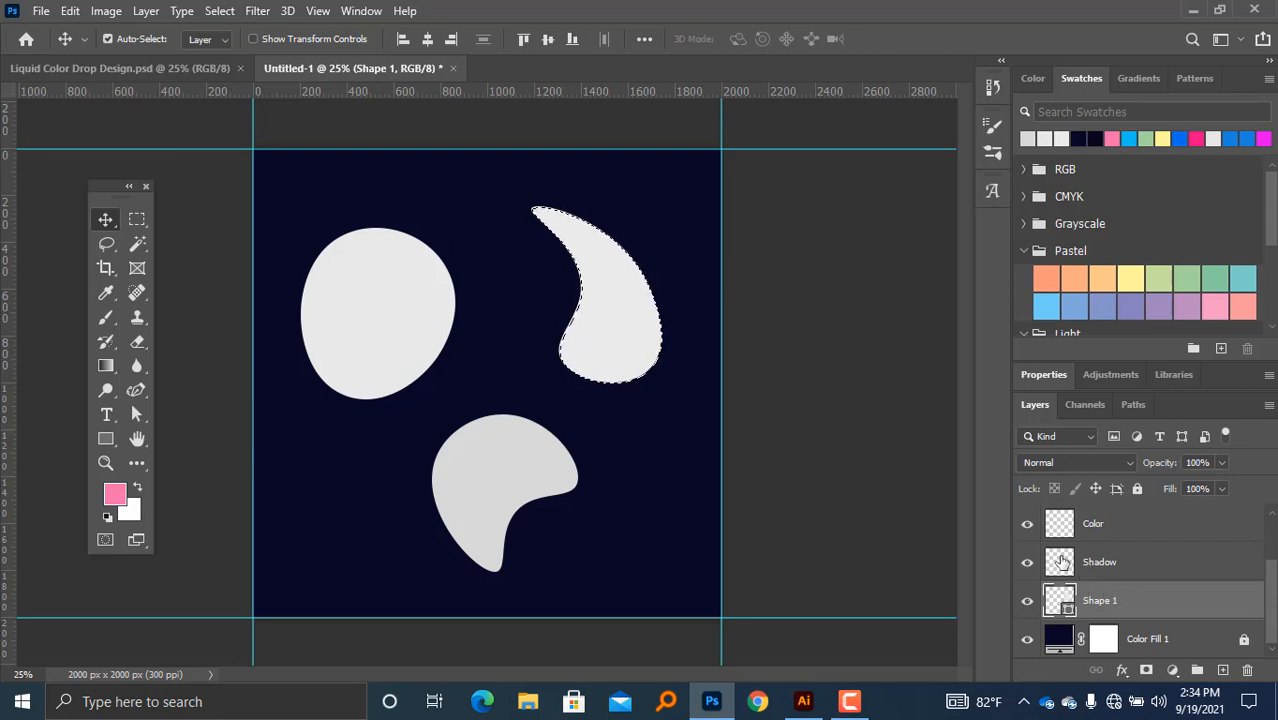
left_click(1062, 563)
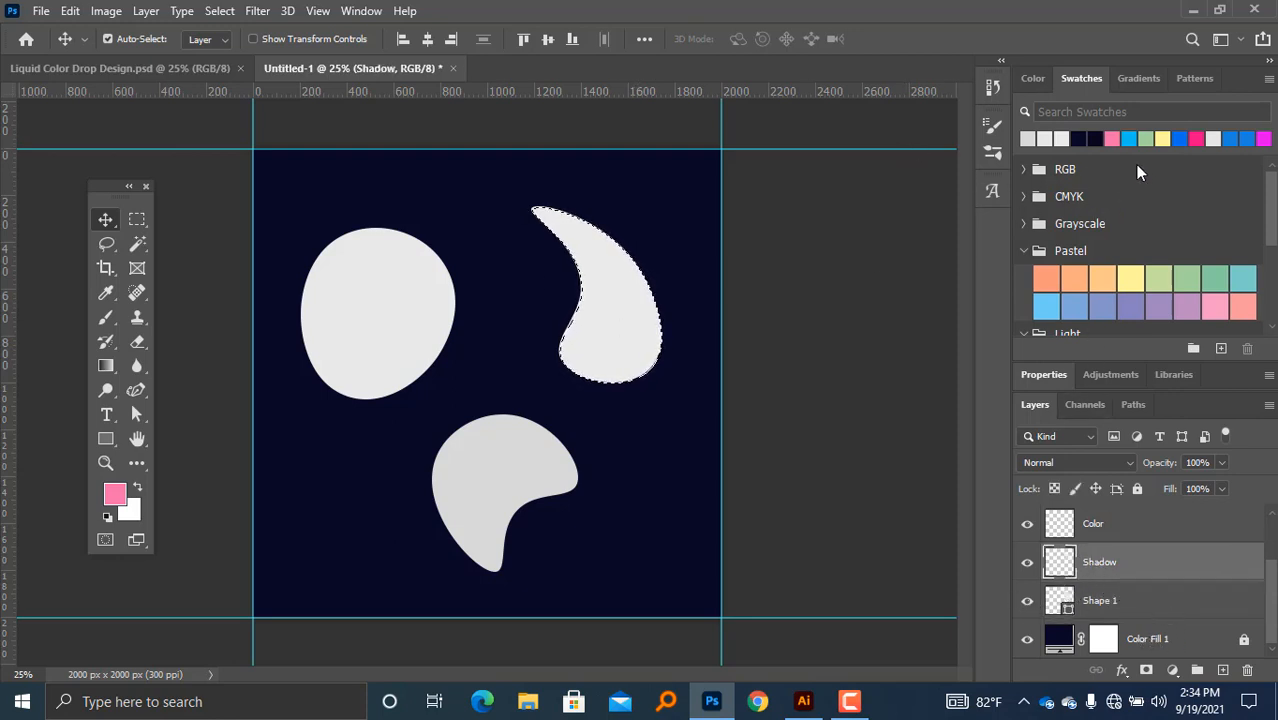
Step: Set the foreground color to dark gray 464646
left_click(116, 496)
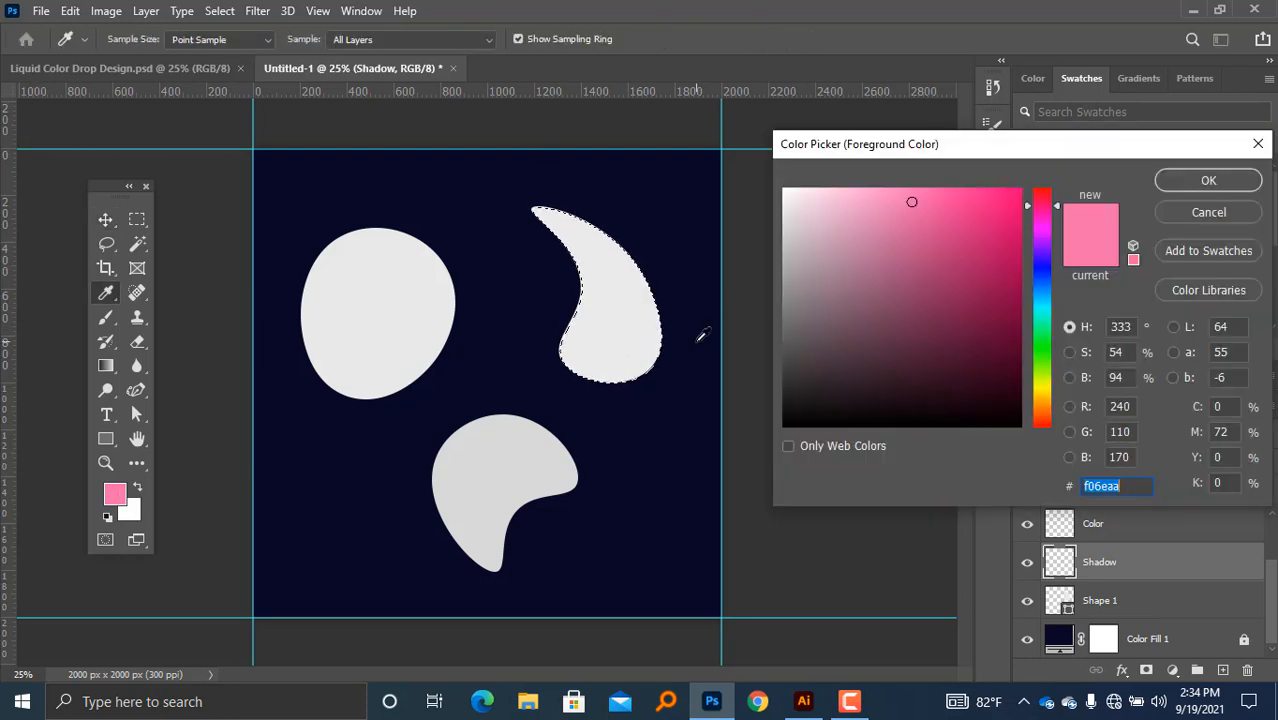
left_click(700, 339)
left_click(783, 361)
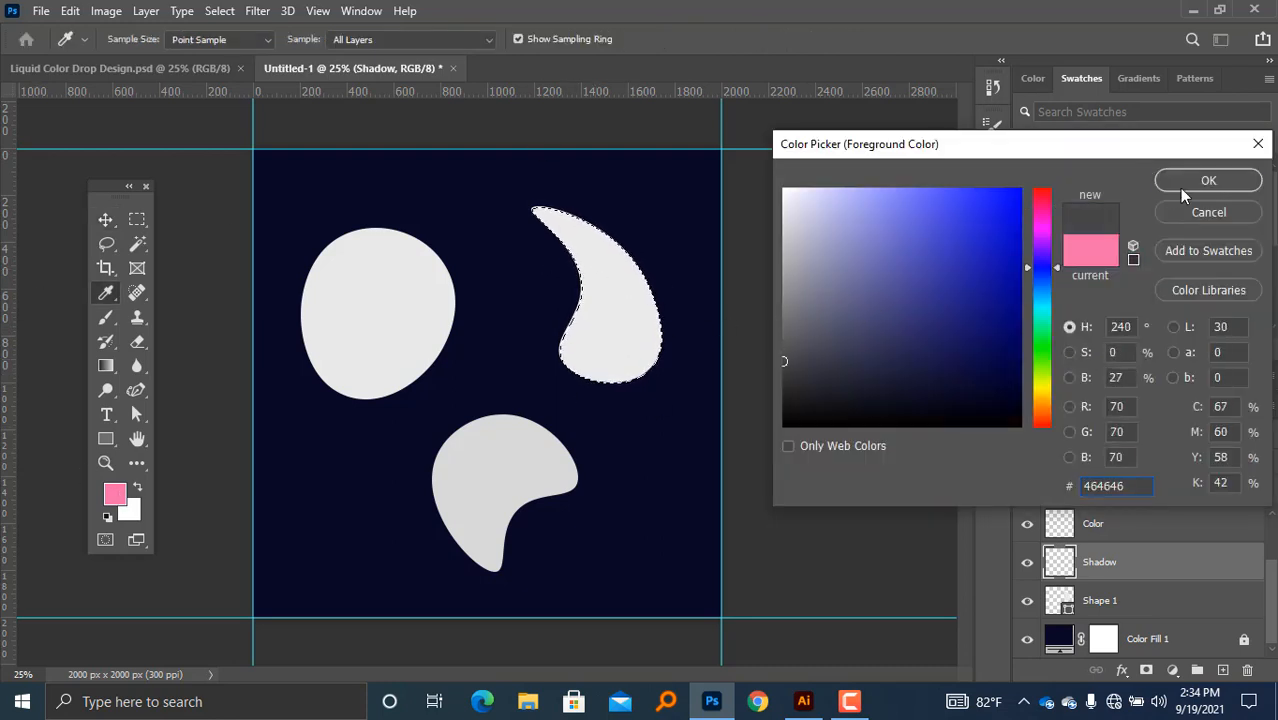
left_click(1183, 188)
Step: Choose the soft Brush tool and reduce its size to 300 px for shading the selected Shape 1 on the Shadow layer
left_click(106, 316)
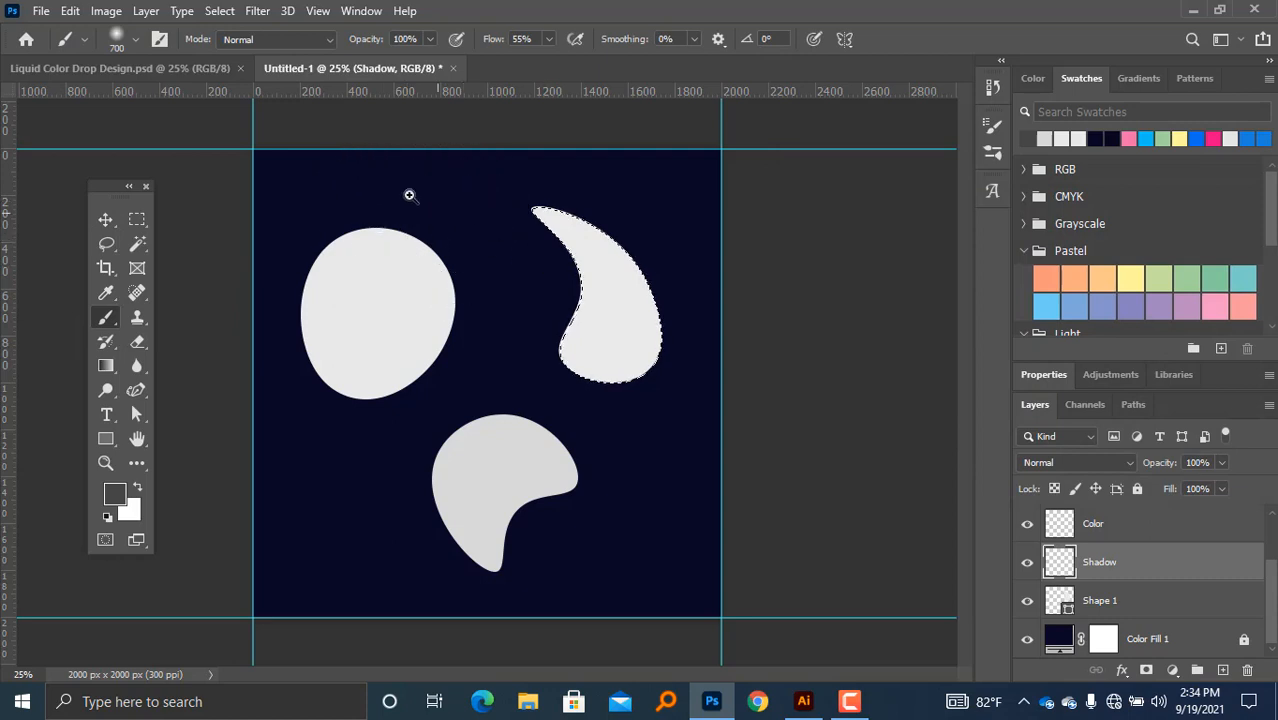
left_click(121, 42)
left_click(119, 292)
left_click(457, 290)
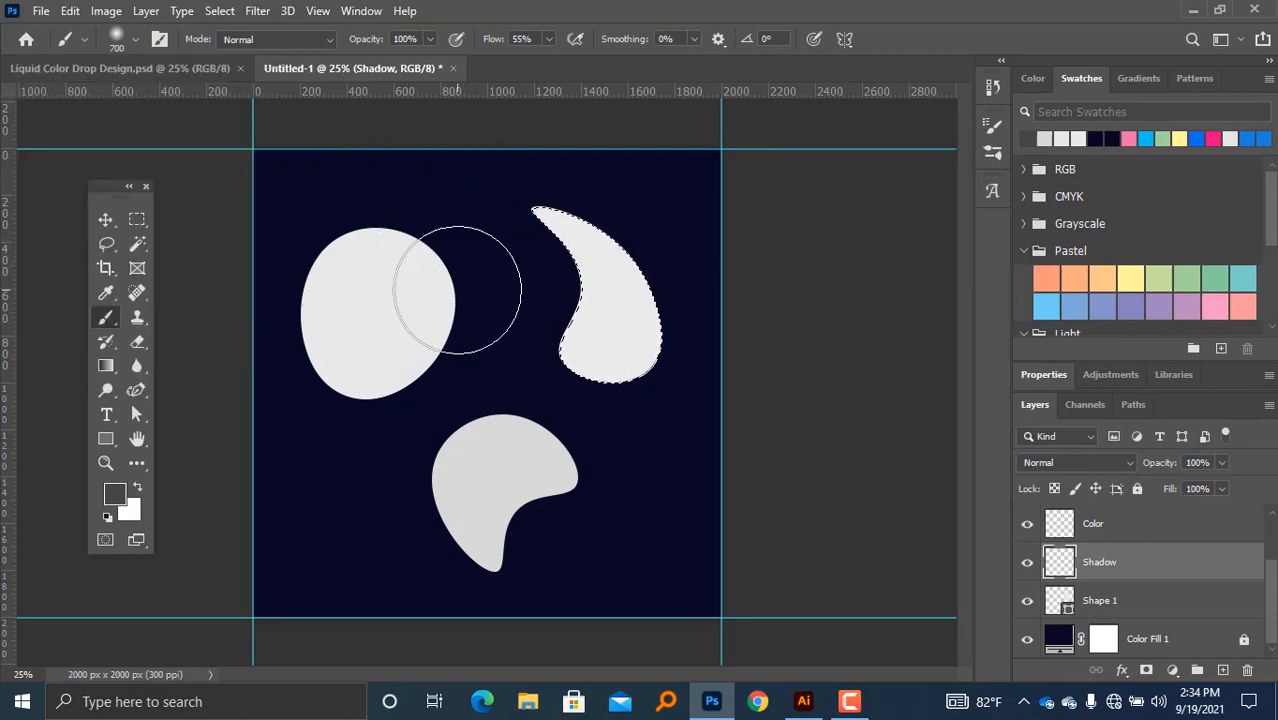
left_click(513, 271, "ctrl")
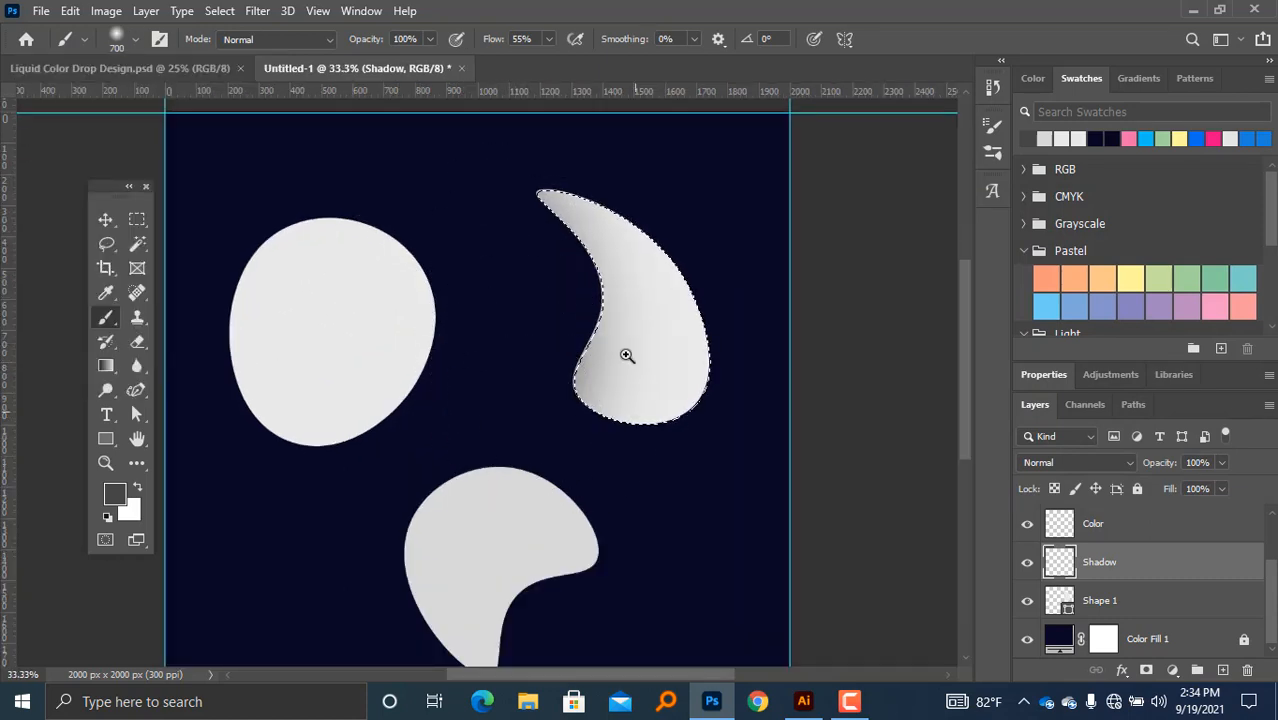
left_click(626, 355, "ctrl")
key("bracketleft")
key("bracketleft")
key("bracketleft")
key("bracketleft")
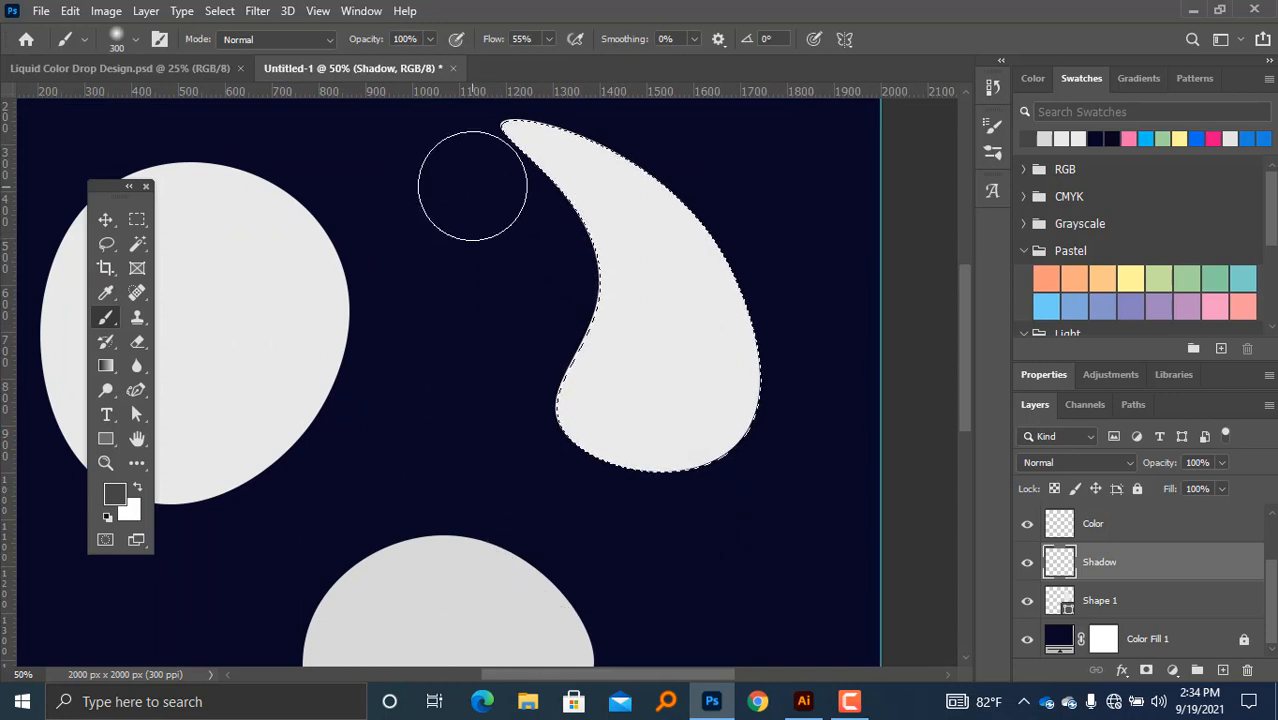
Step: Shade the inner, outer and lower edges of Shape 1 in dark gray on the Shadow layer, and clear the selection
mouse_move(472, 186)
left_mouse_down()
mouse_move(497, 190)
mouse_move(535, 266)
left_mouse_up()
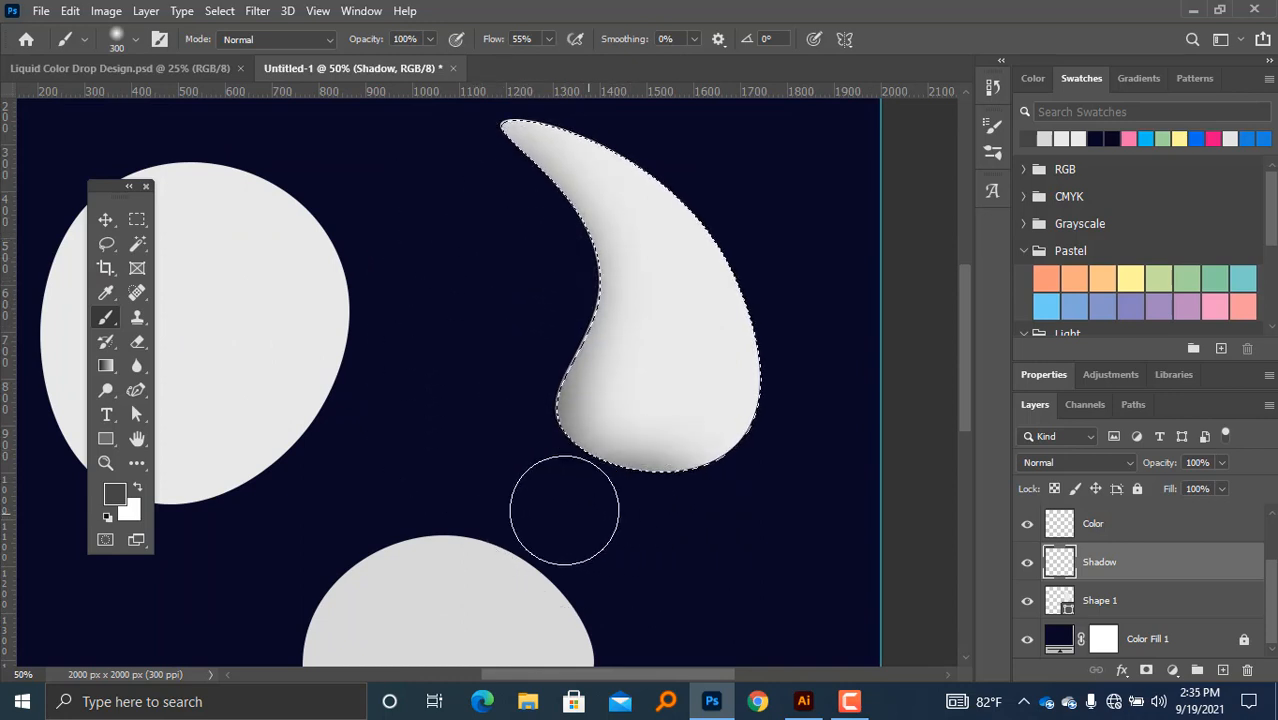
key("ctrl+z")
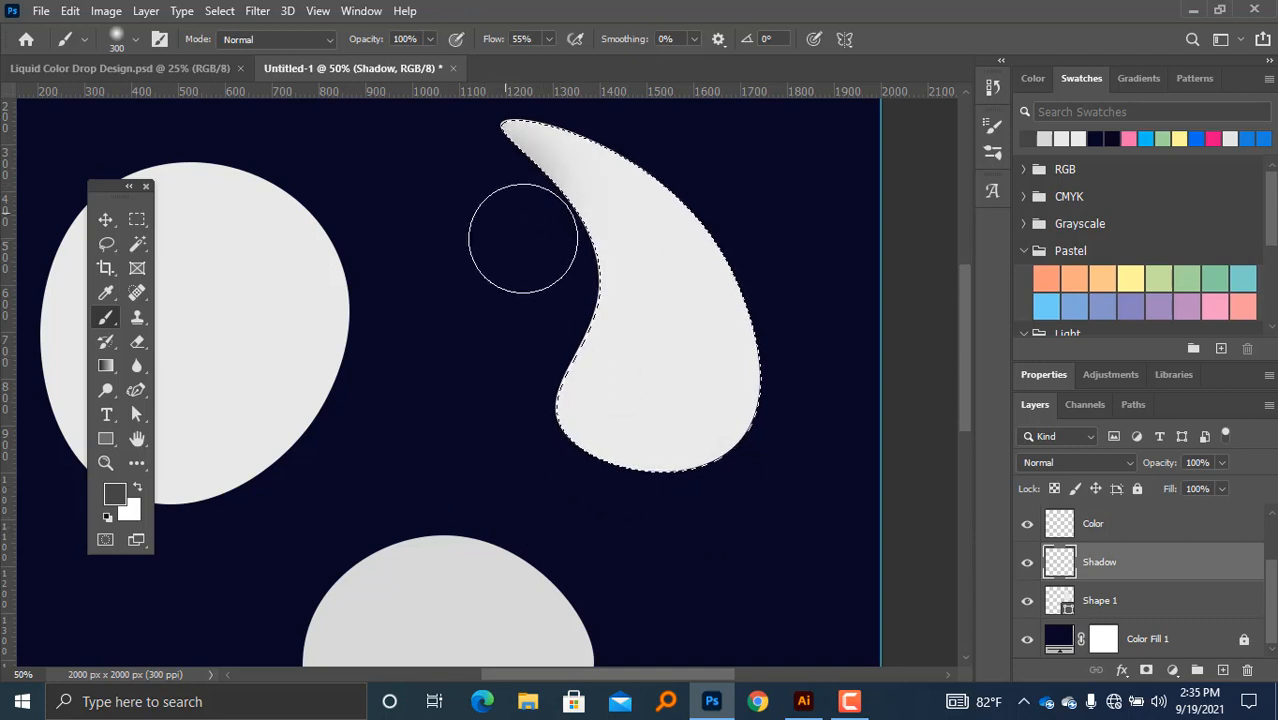
mouse_move(540, 348)
left_mouse_down()
mouse_move(555, 493)
mouse_move(675, 598)
mouse_move(564, 494)
mouse_move(651, 518)
mouse_move(743, 503)
mouse_move(782, 453)
mouse_move(796, 362)
mouse_move(784, 289)
mouse_move(729, 203)
mouse_move(604, 110)
mouse_move(455, 63)
left_mouse_up()
scroll(590, 455, "up", 1)
key("ctrl+z")
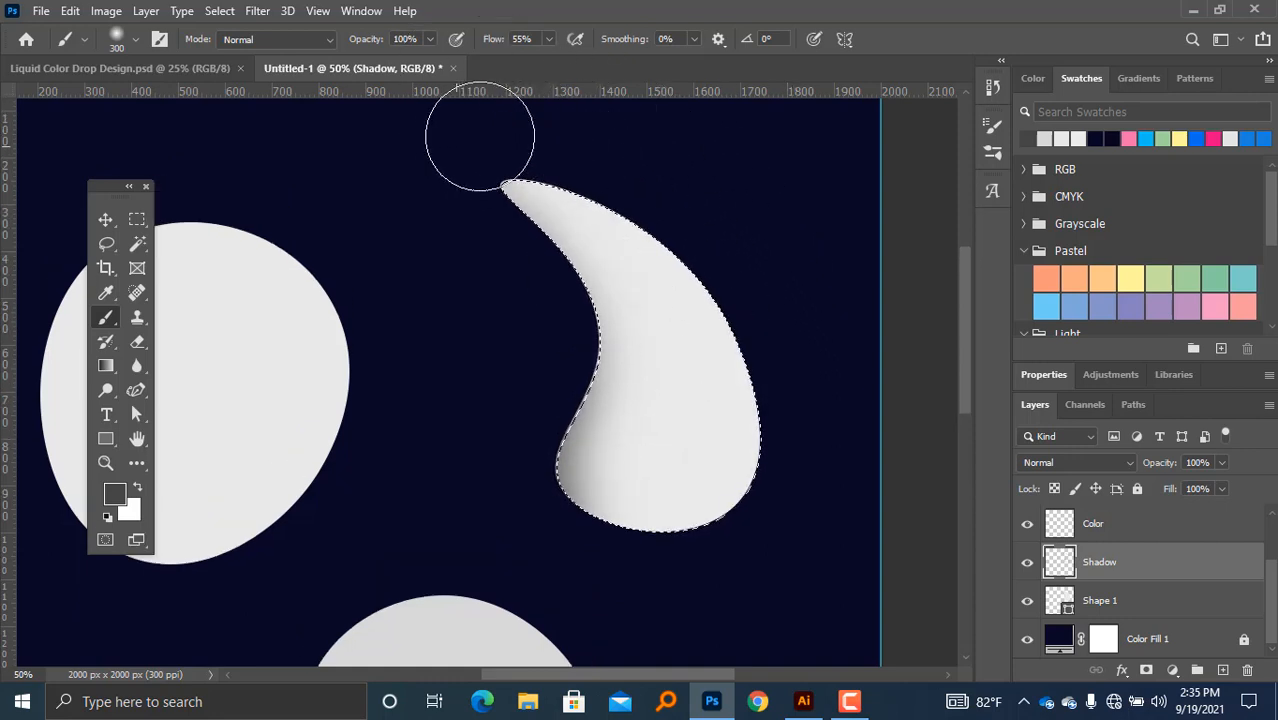
mouse_move(735, 262)
left_mouse_down()
mouse_move(797, 386)
mouse_move(795, 458)
mouse_move(749, 547)
mouse_move(663, 584)
mouse_move(479, 551)
left_mouse_up()
scroll(440, 469, "down", 1)
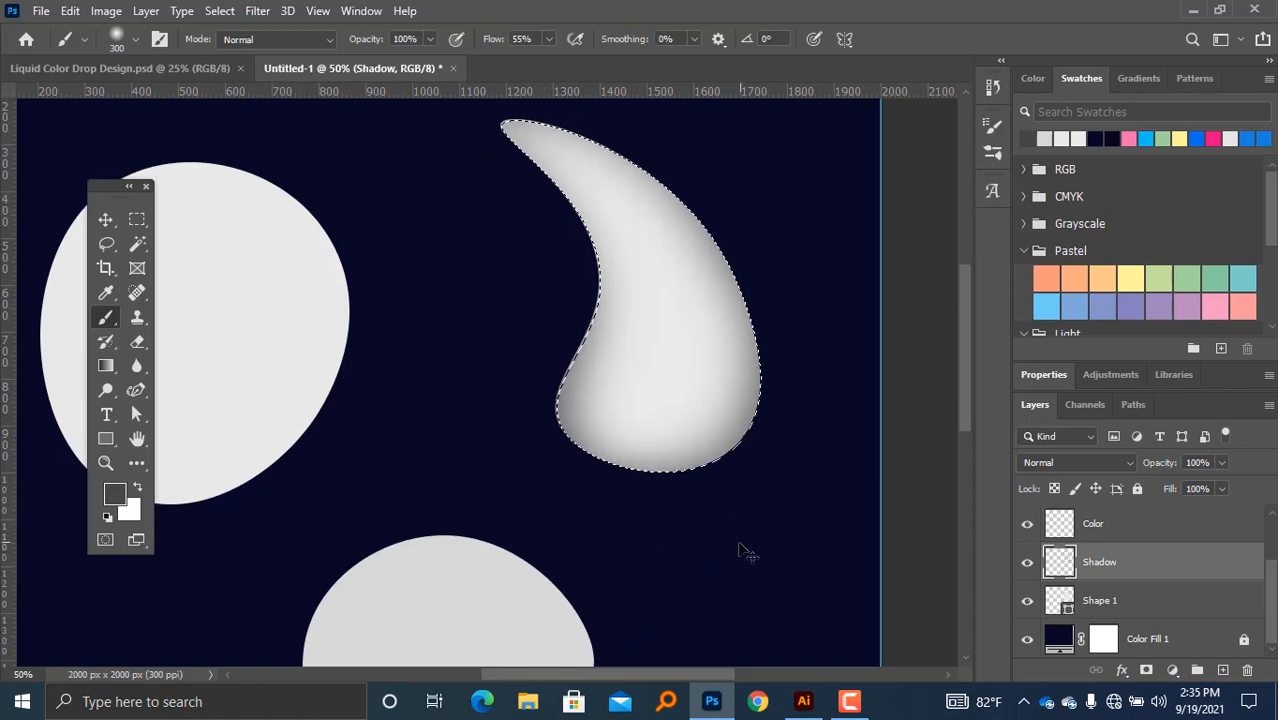
key("ctrl+minus")
key("ctrl+d")
key("ctrl+0")
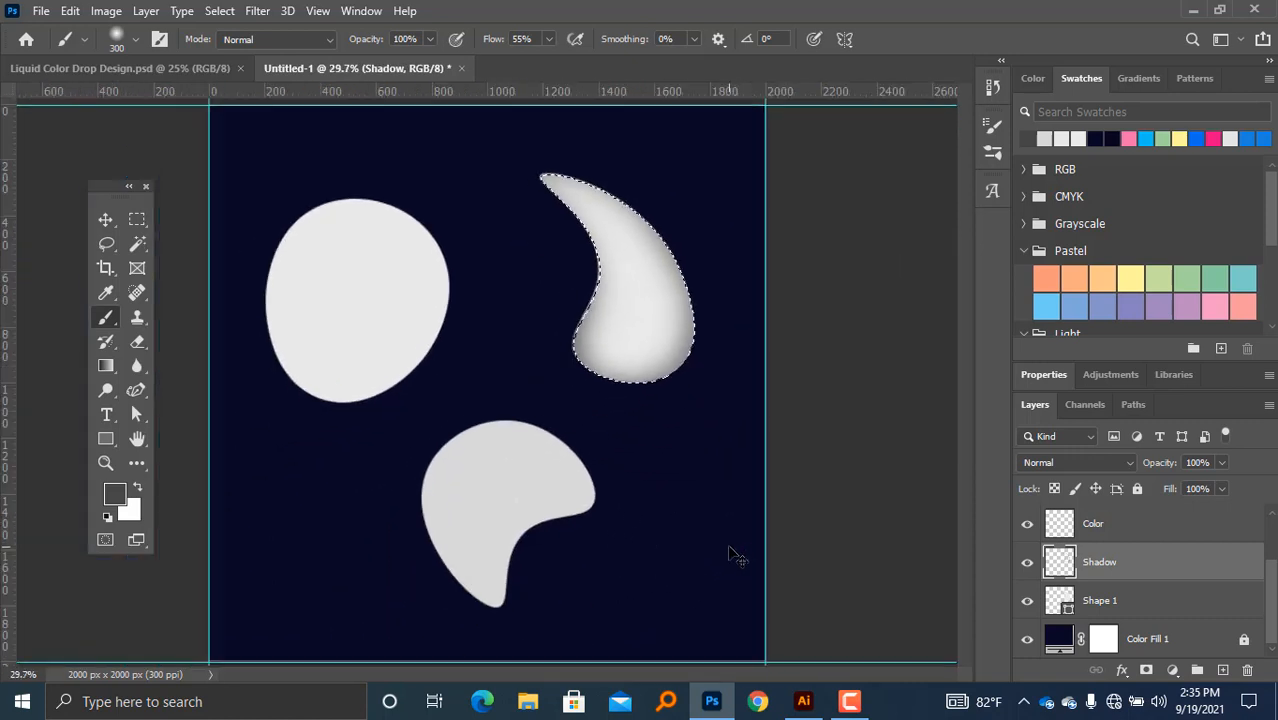
left_click(694, 245, "ctrl")
key("ctrl+d")
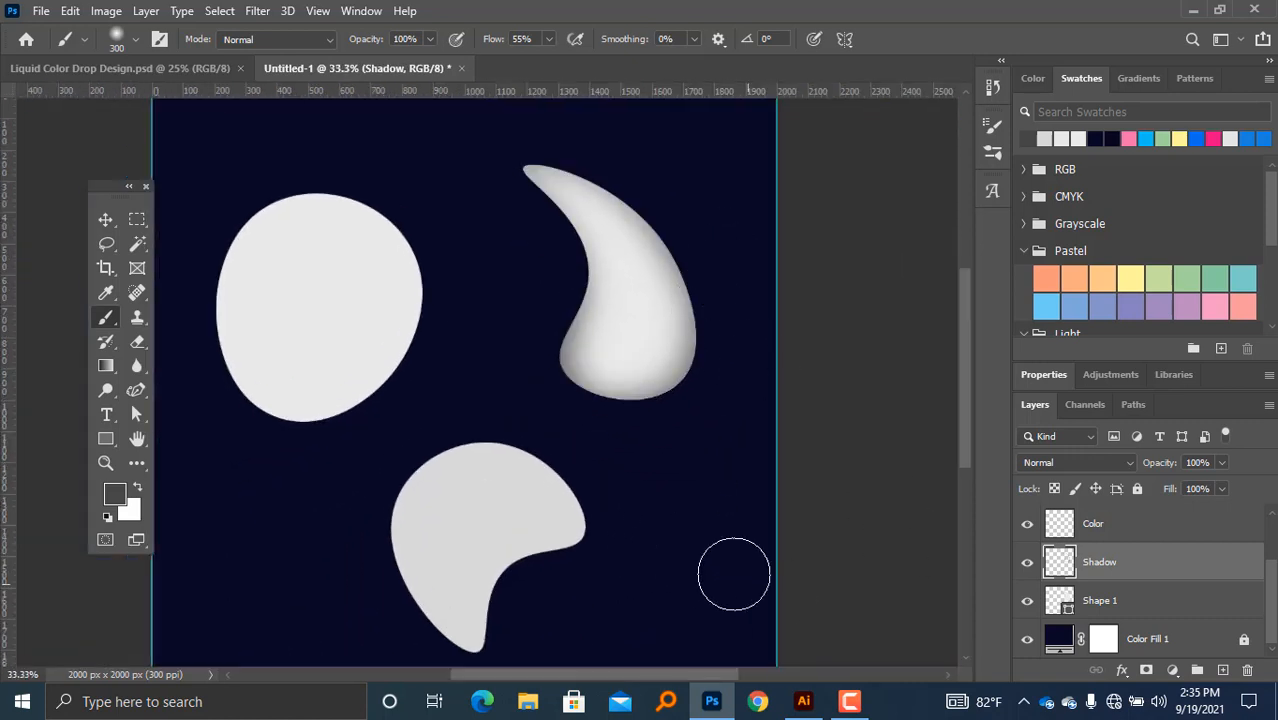
Step: Load the outline of Shape 1 as a selection on the Color layer and pick the recently used magenta swatch
left_click(1071, 533)
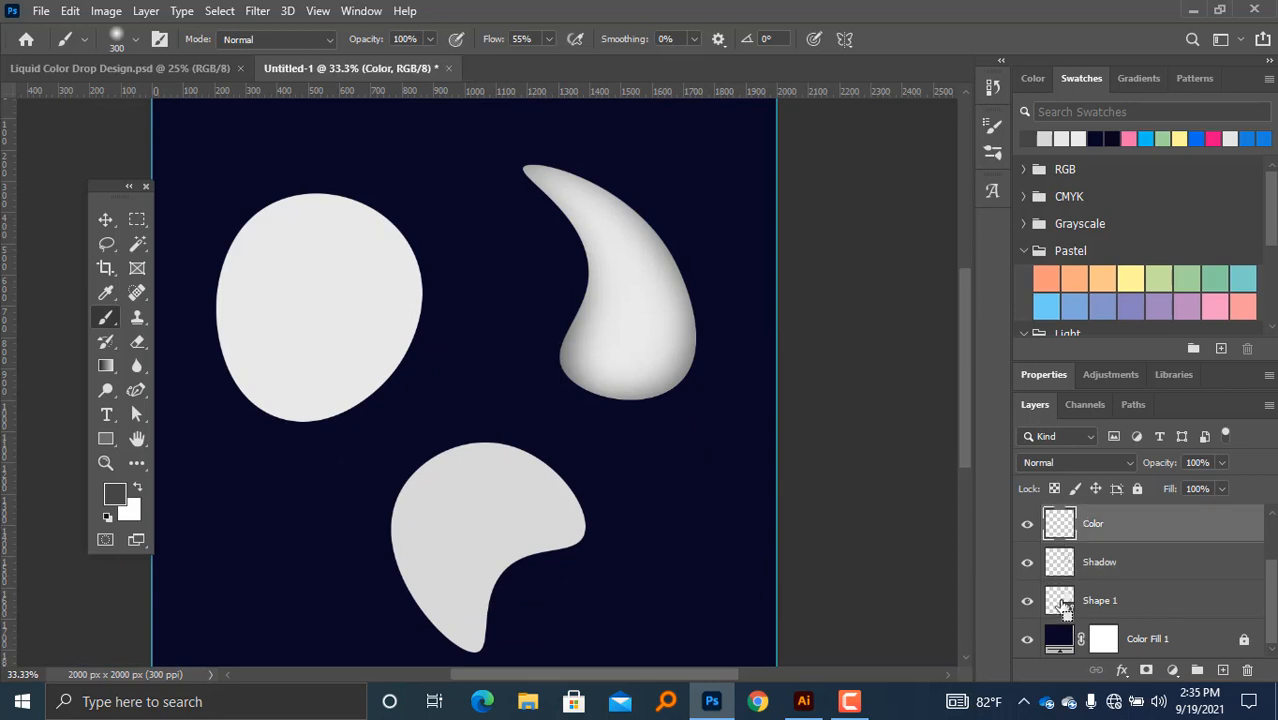
scroll(1155, 247, "down", 1)
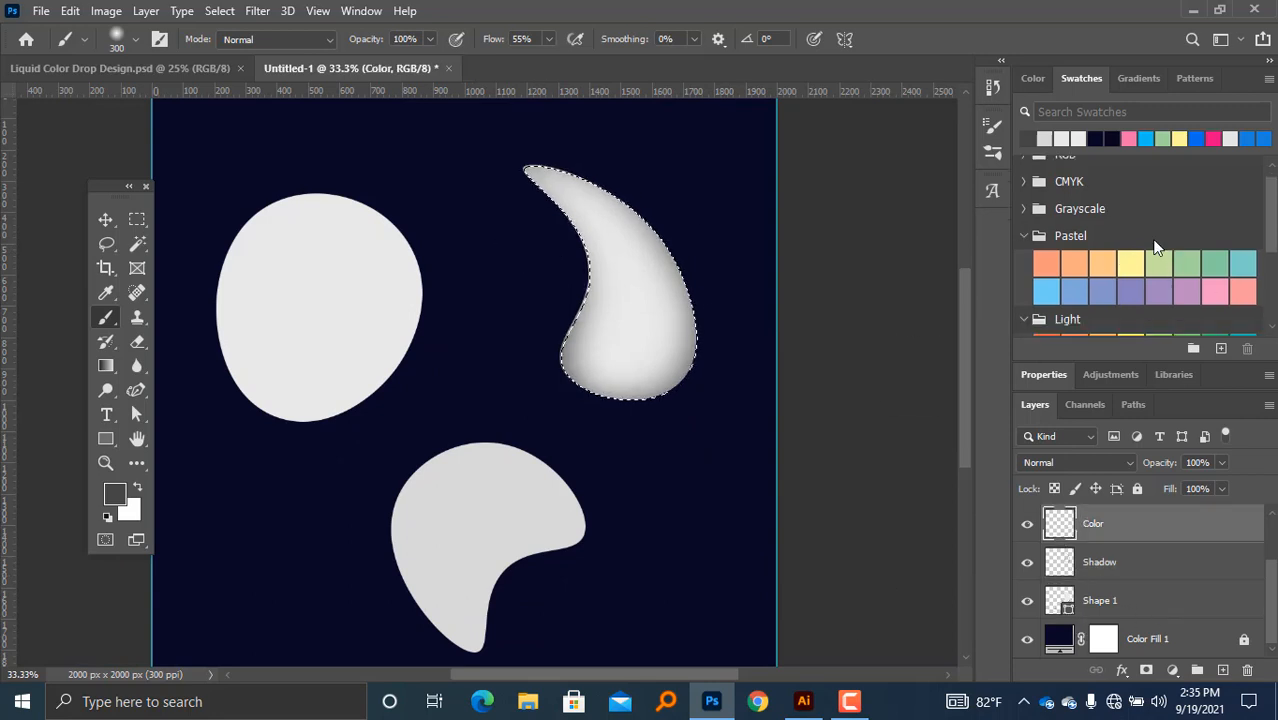
left_click(1218, 138)
Step: Paint magenta over the upper tip of the curved drop on the Color layer, with the brush enlarged to 600 px
left_click_drag(623, 162, 747, 307)
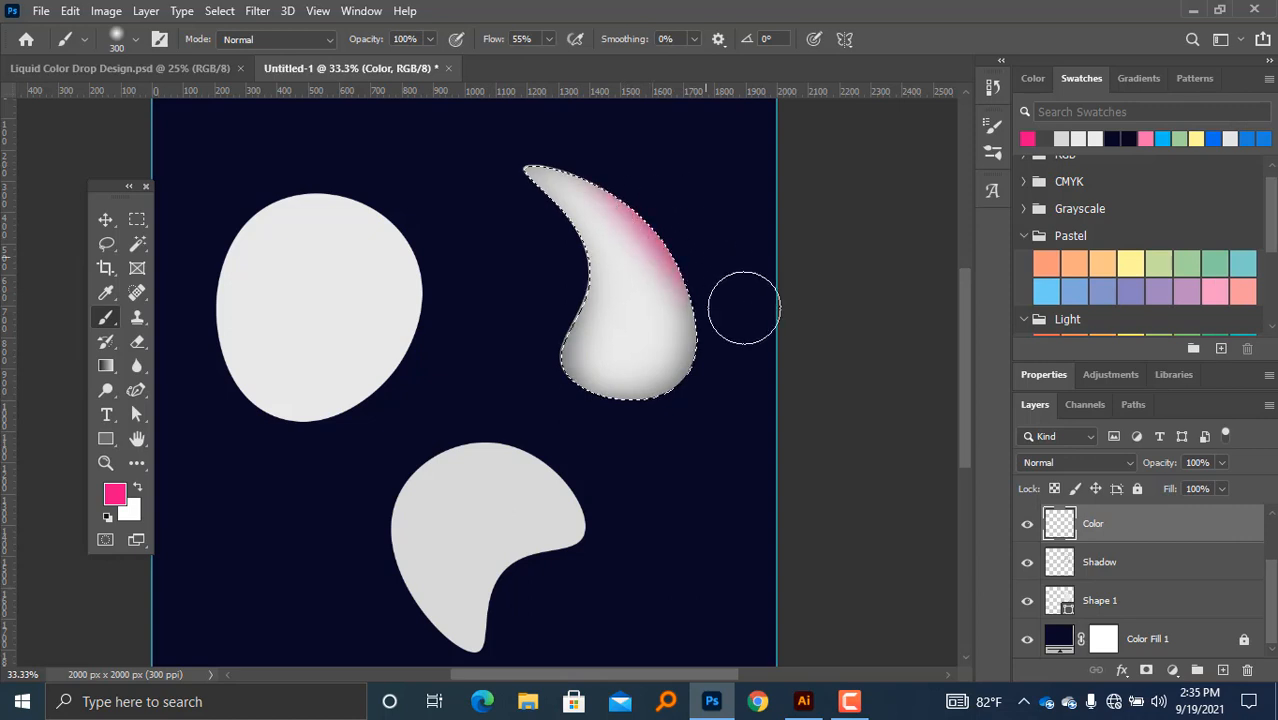
left_click(672, 219, "ctrl")
key("ctrl+z")
scroll(439, 161, "up", 1)
left_click_drag(488, 184, 515, 197)
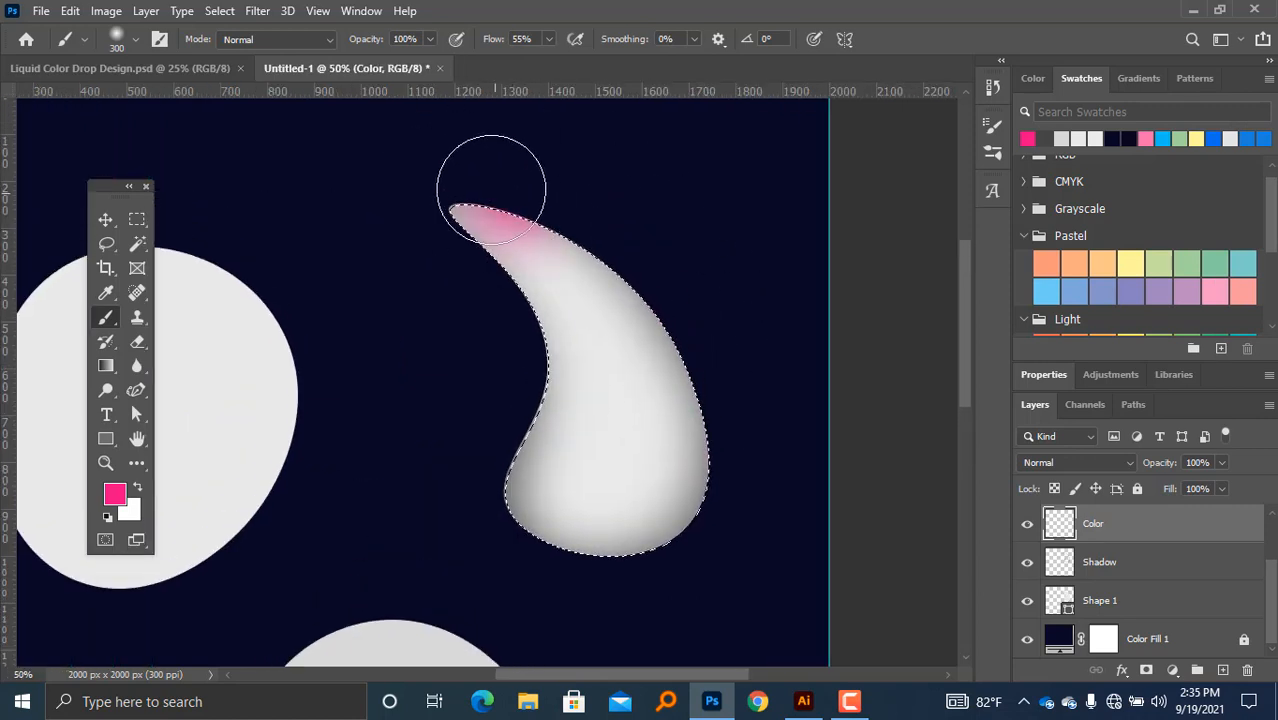
key("bracketright")
key("bracketright")
key("bracketright")
key("bracketright")
key("bracketright")
left_click(565, 185)
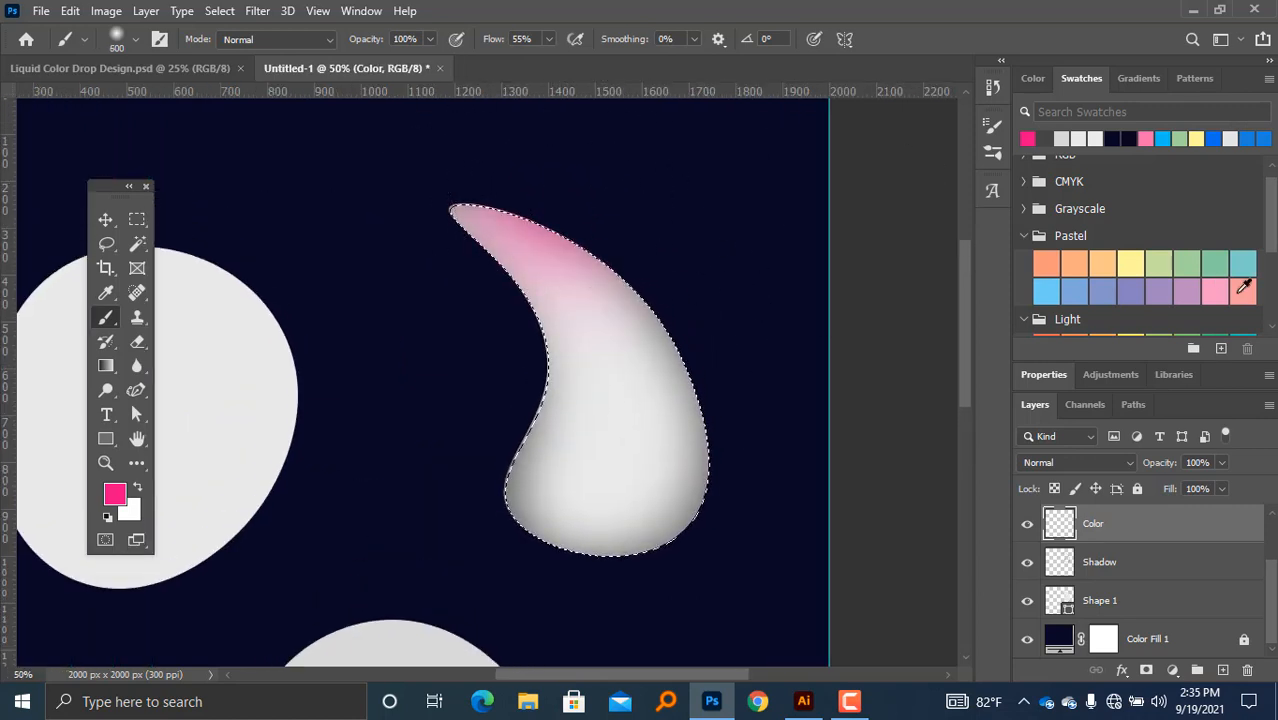
Step: Paint light blue on the drop's upper outer edge, blue on its lower inner side and light pink along the inner curve
left_click(1163, 138)
left_click(615, 205)
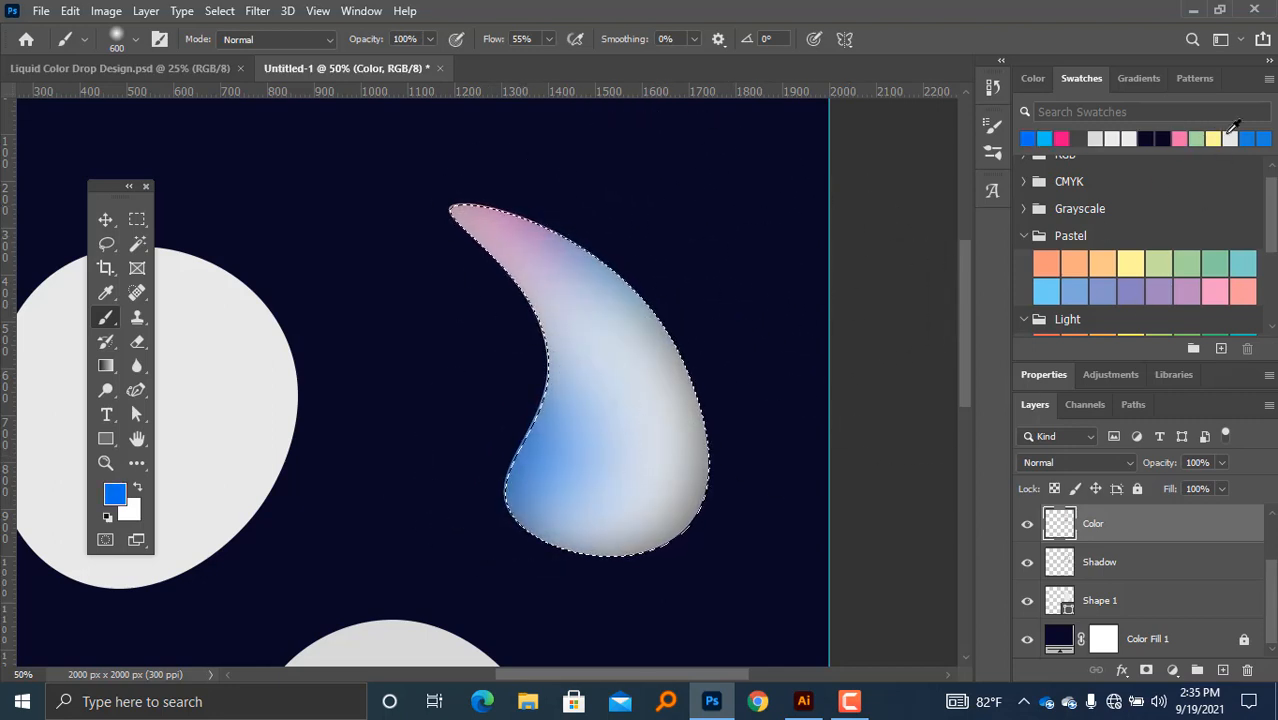
left_click(1180, 138)
left_click(531, 480)
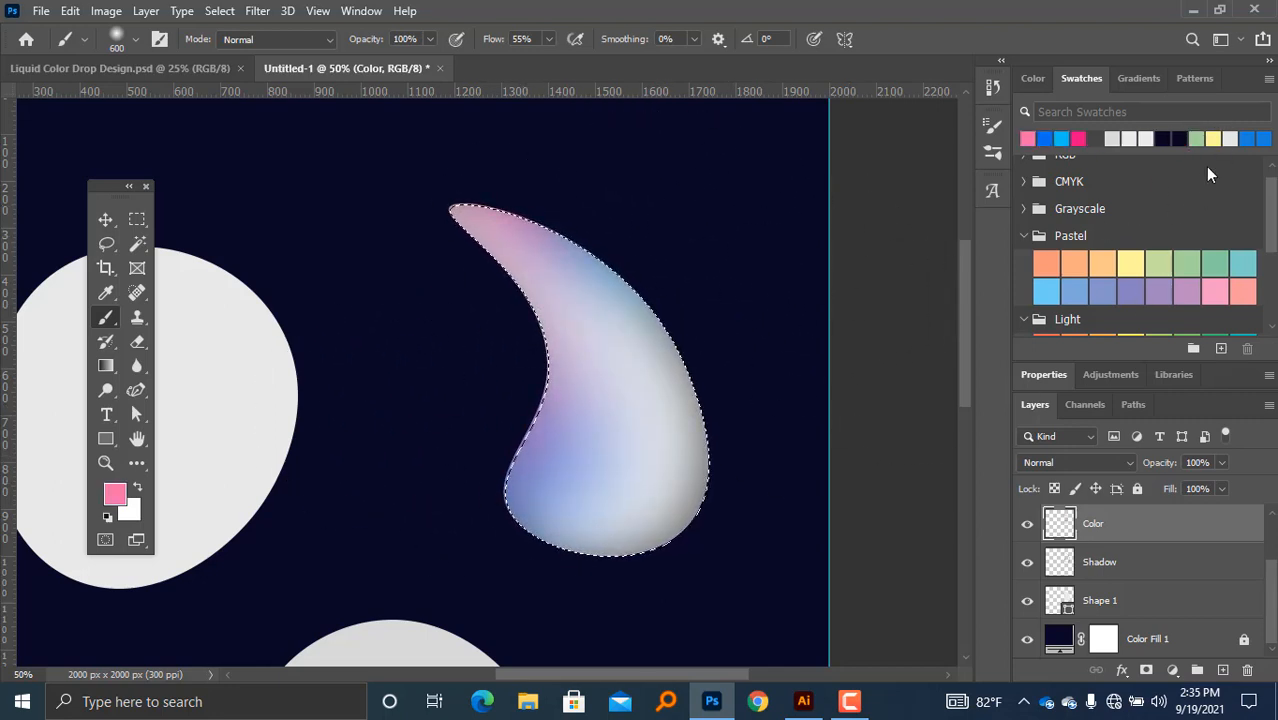
Step: Paint blue over the drop's rounded lower end and magenta along its lower outer edge
left_click(1247, 138)
left_click(690, 500)
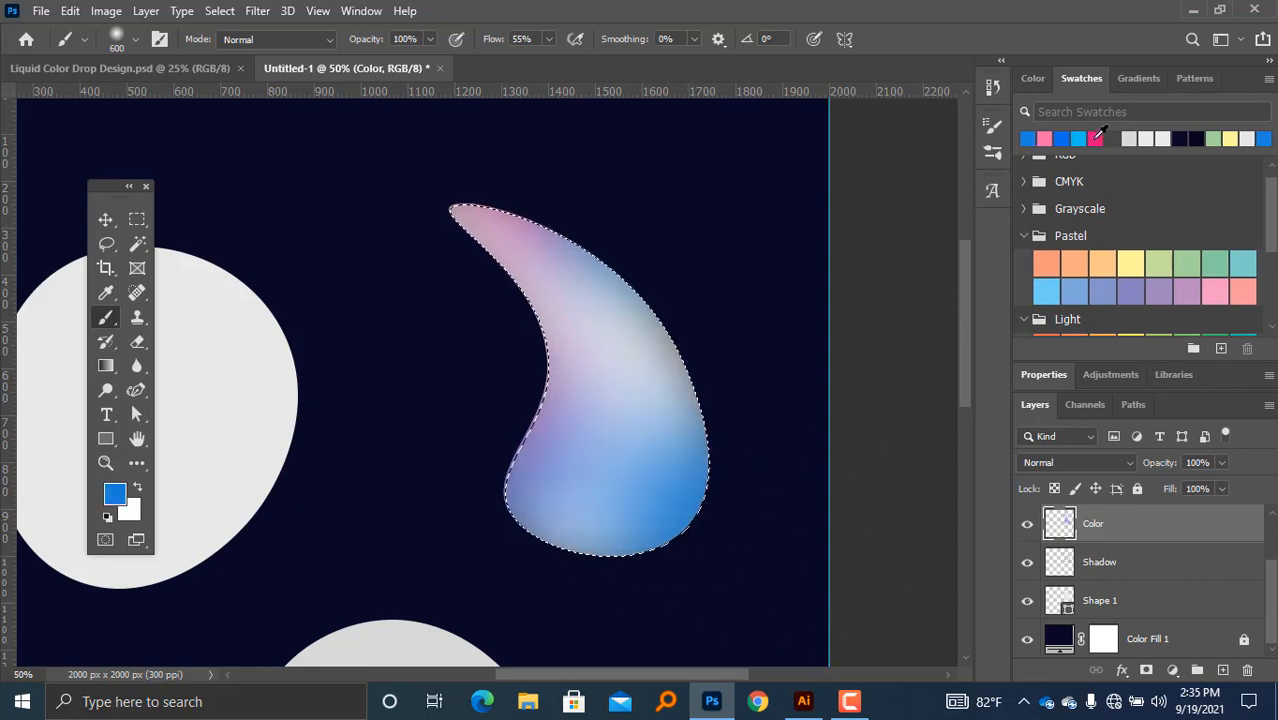
left_click(1096, 138)
left_click(735, 465)
Step: Paint a bright cyan-blue spot on the drop's outer edge above the magenta area with a 250 px brush
left_click(1095, 138)
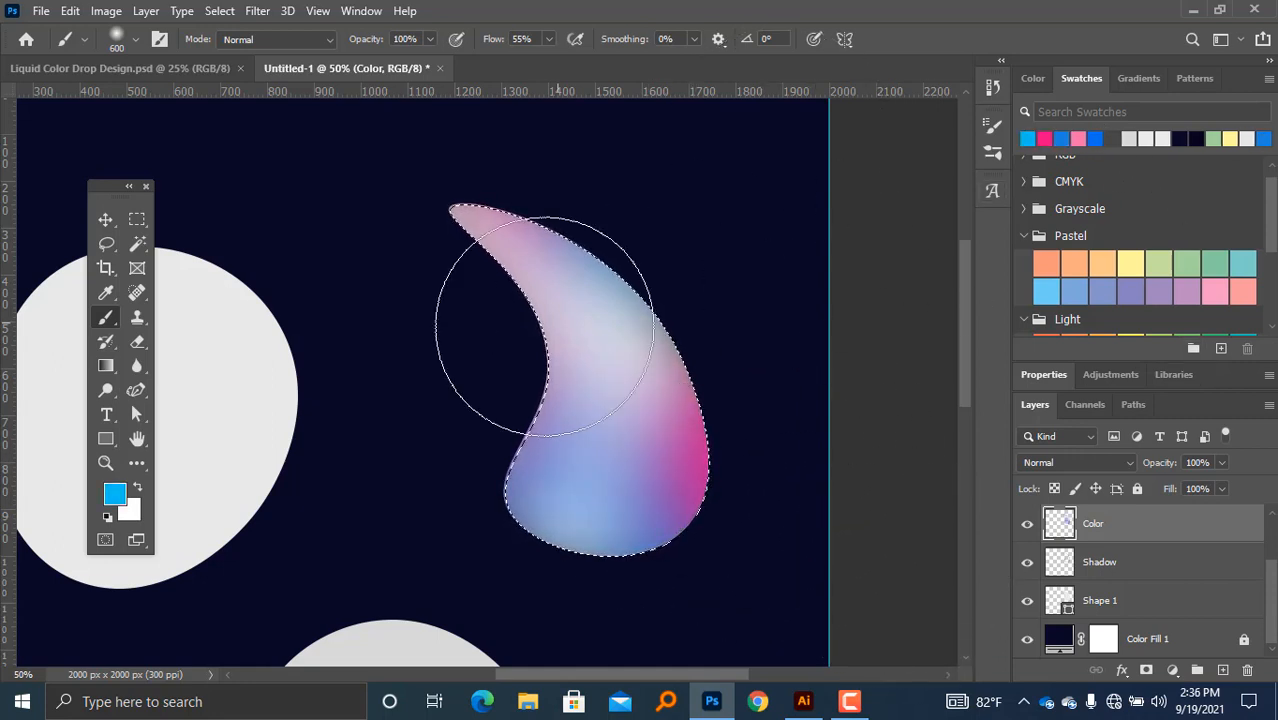
key("bracketleft")
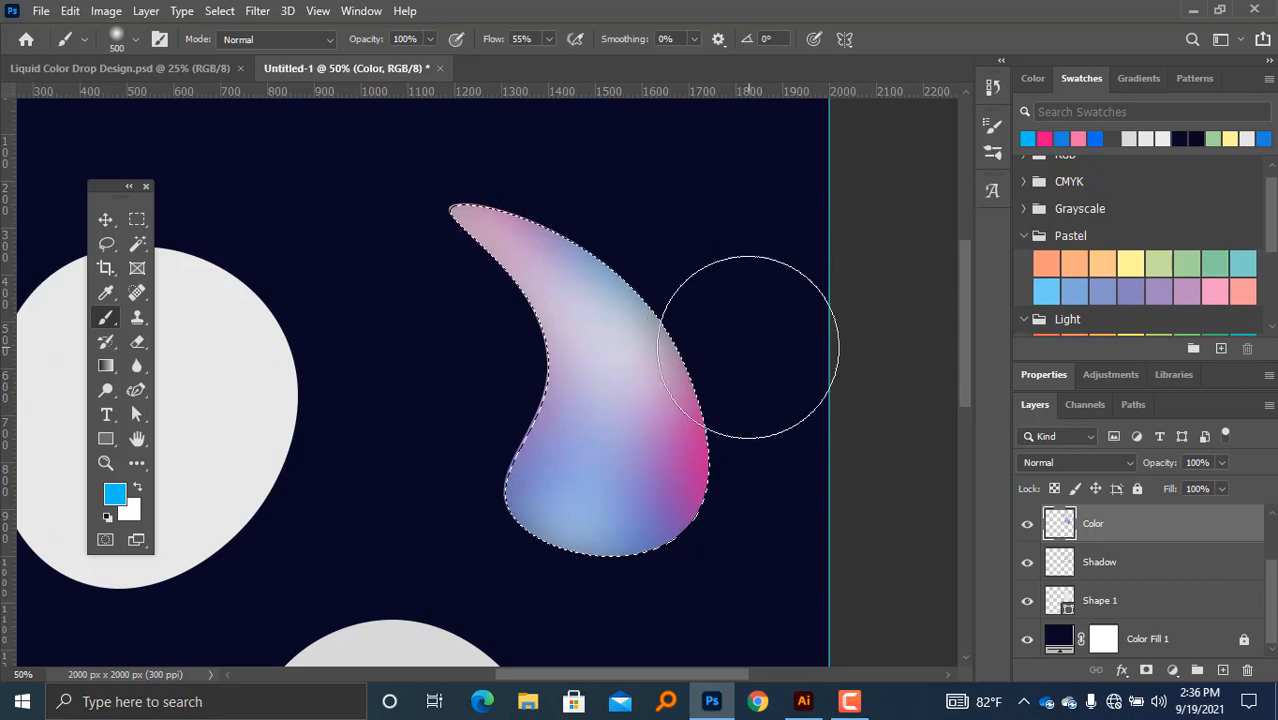
key("bracketleft")
key("bracketleft")
key("bracketleft")
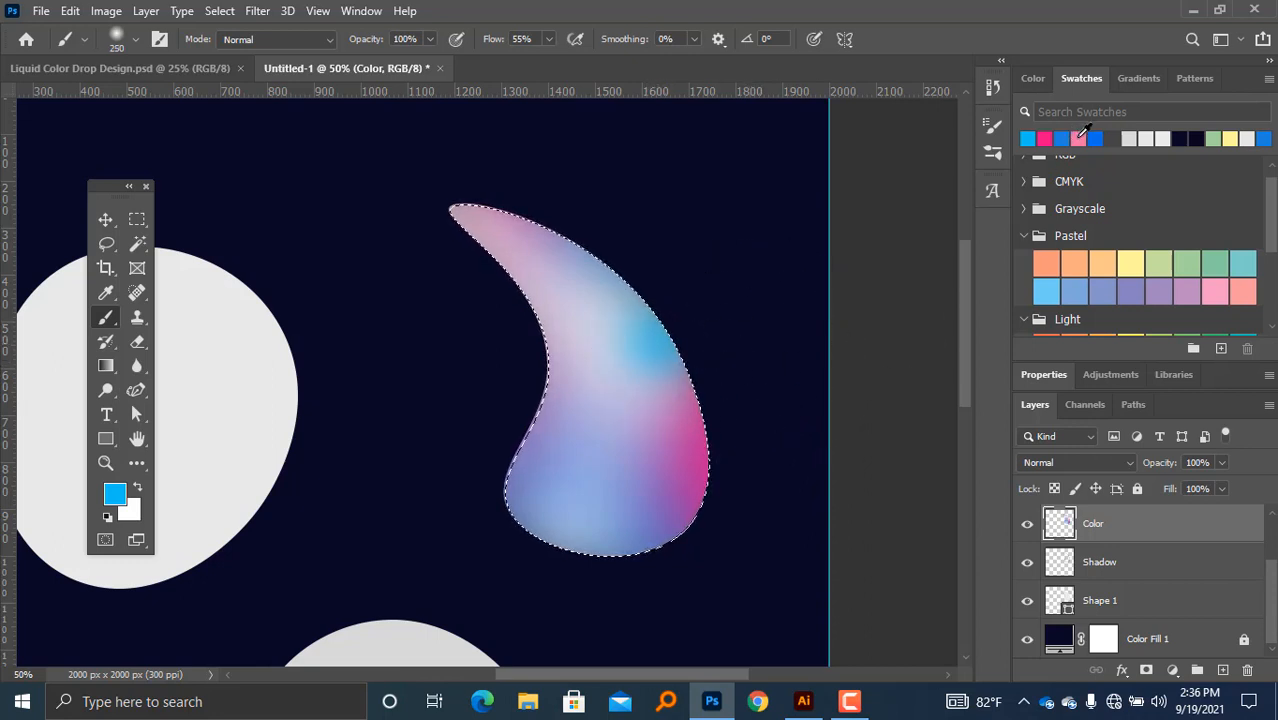
Step: Add light pink touches around the drop's middle and paint a pastel yellow band down its inner half
left_click(1079, 137)
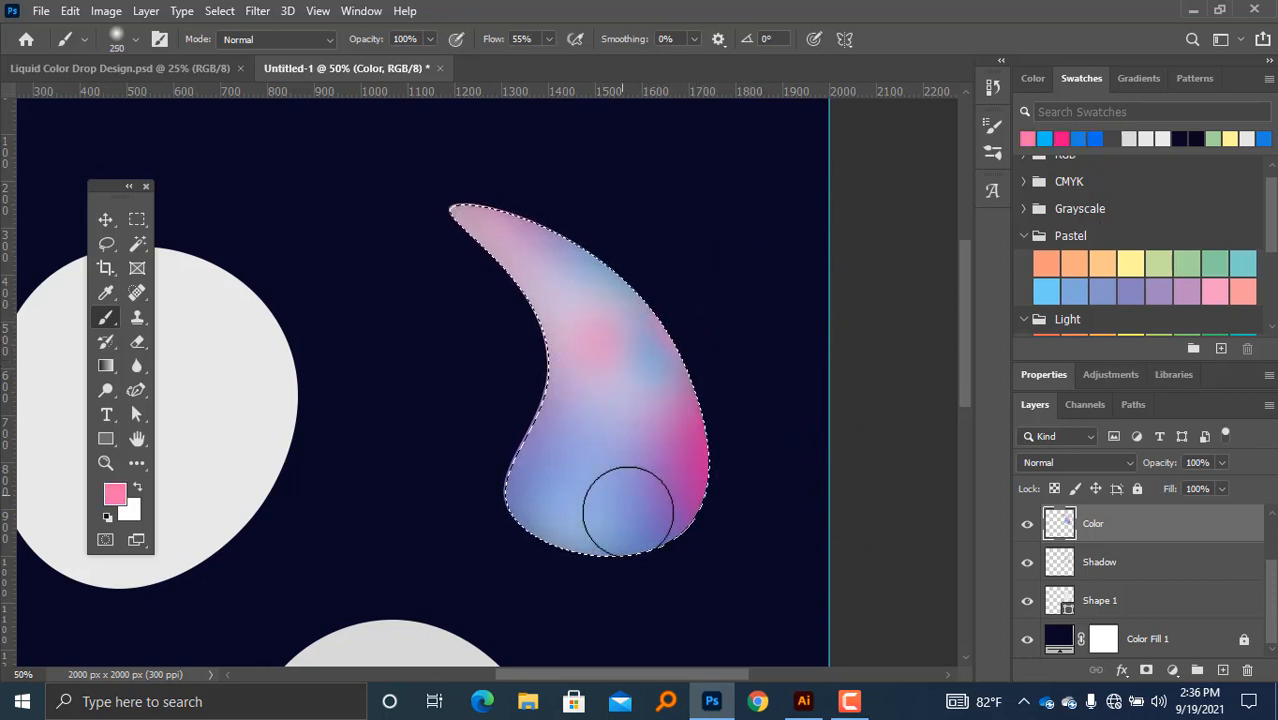
left_click(1131, 262)
left_click(578, 365)
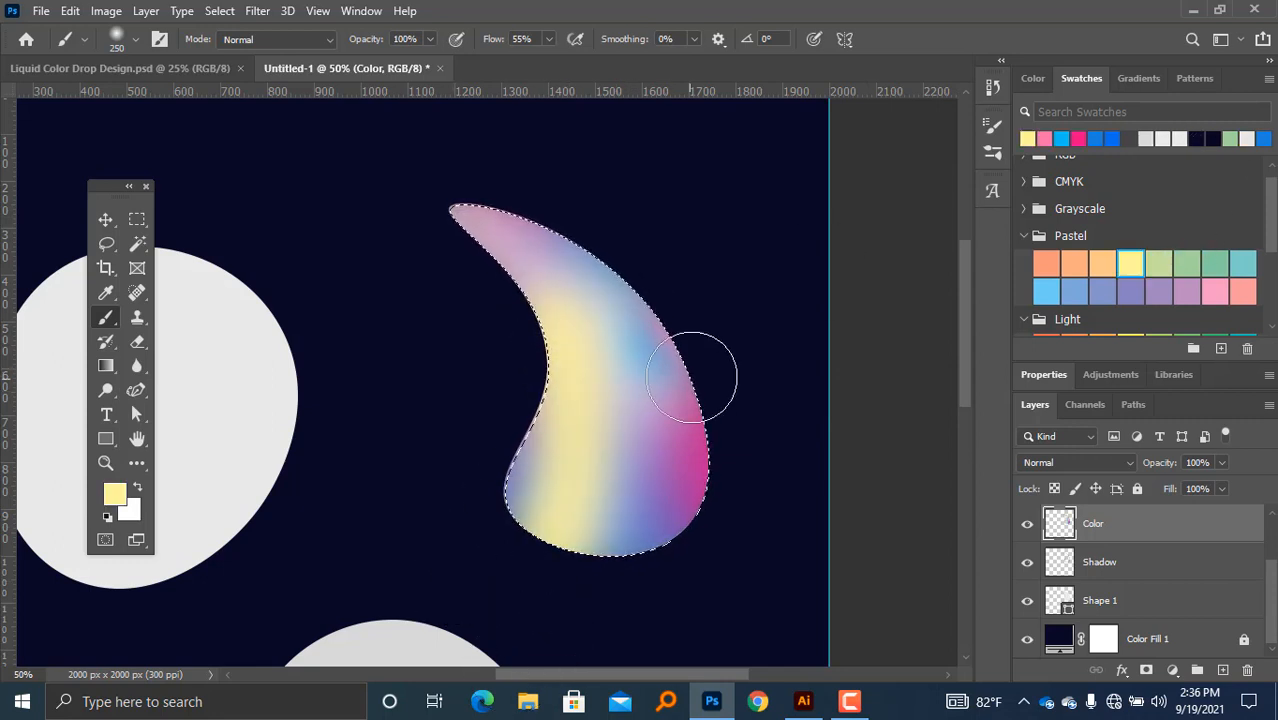
Step: Paint pastel salmon pink along the drop's upper outer edge and its inner edge down to the lower end
left_click(1243, 291)
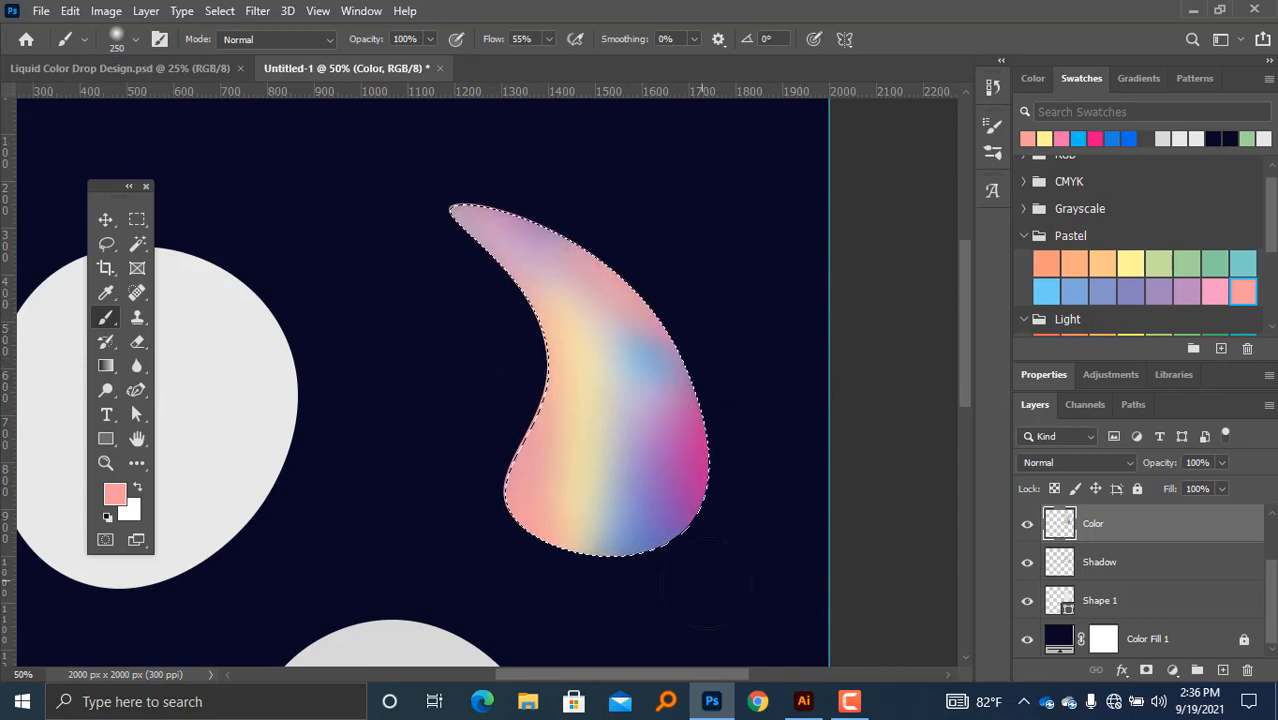
key("ctrl+0")
key("ctrl+minus")
left_click(606, 335, "ctrl")
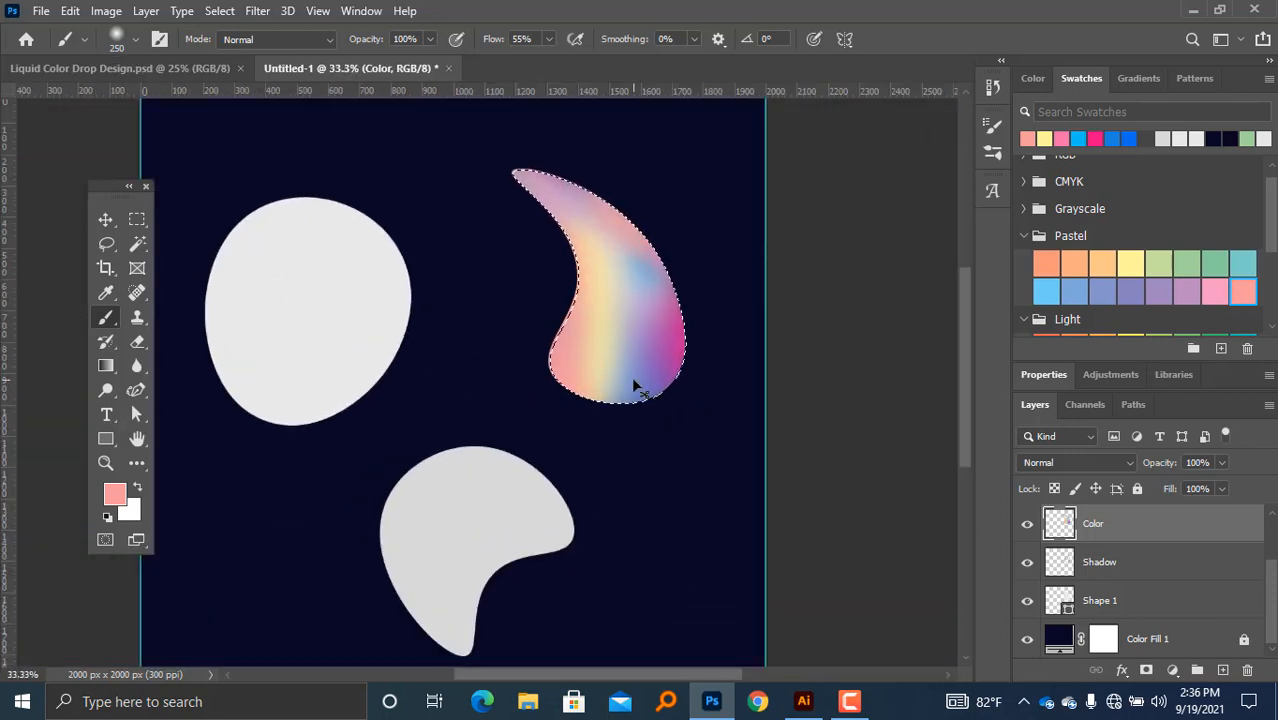
Step: Clear the selection and toggle the Shape 1 layer's visibility to examine the painted colors without the gray base
left_click(1027, 601)
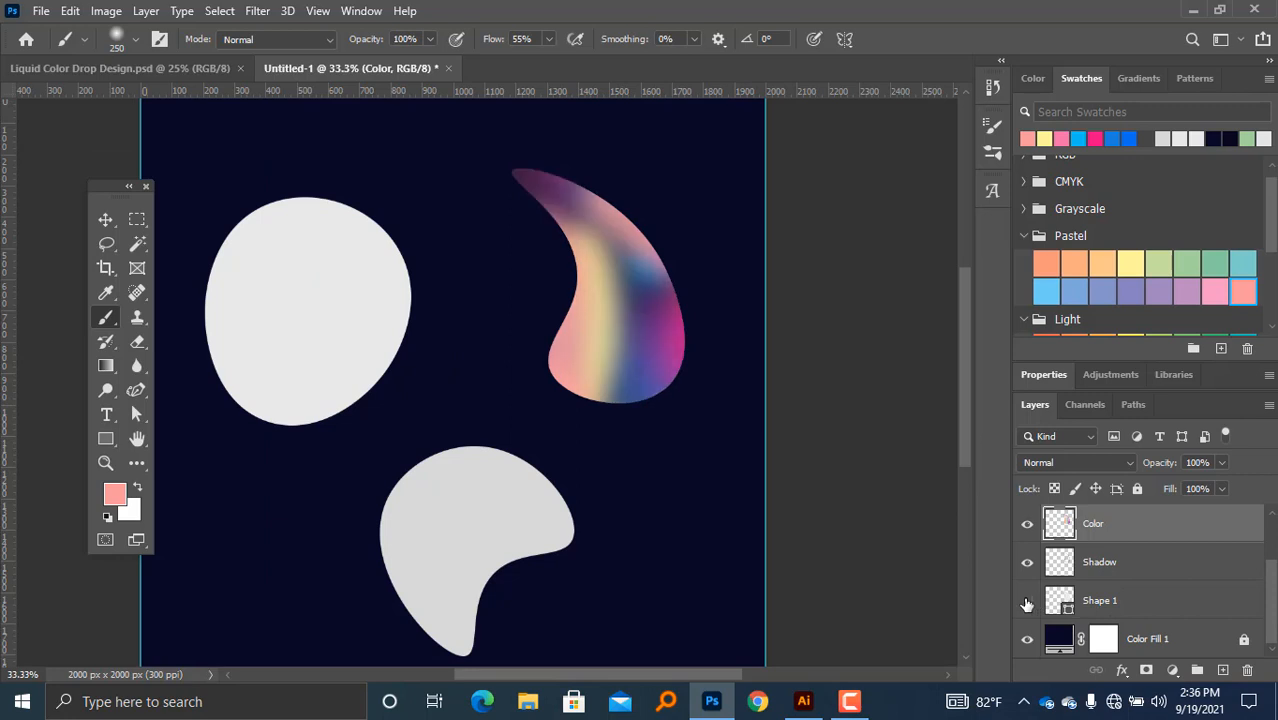
key("ctrl+minus")
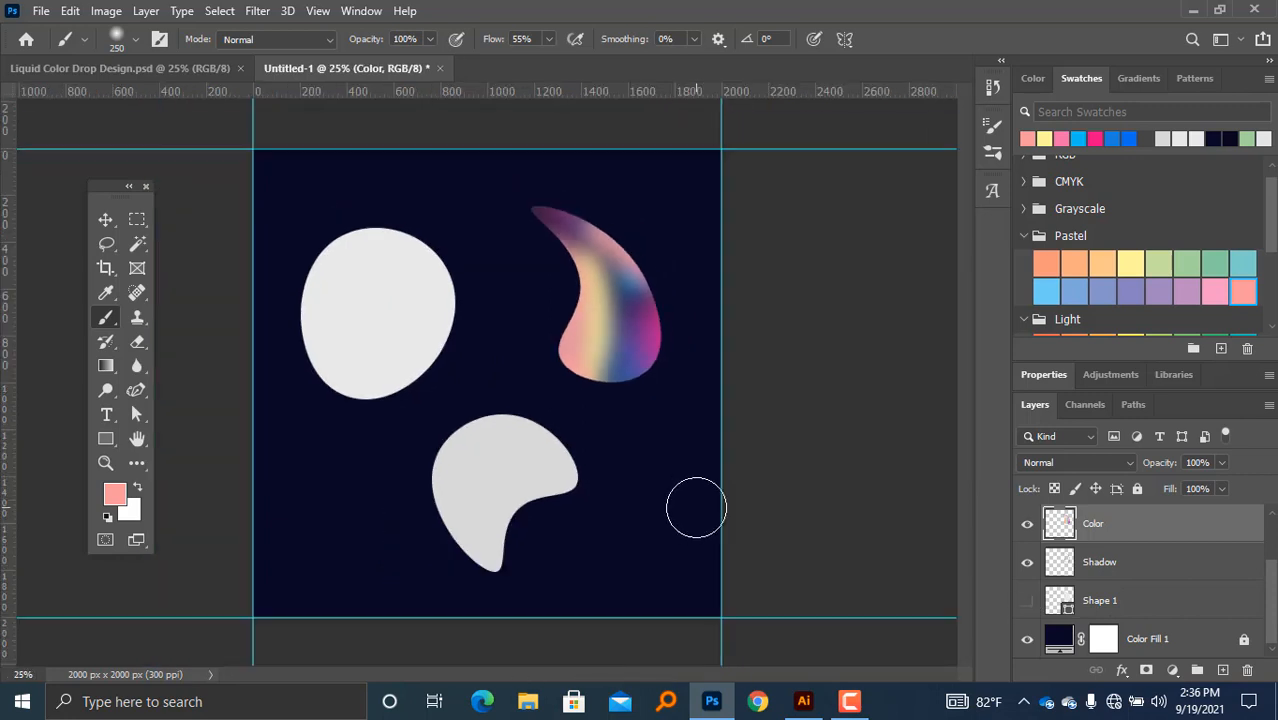
left_click(573, 291, "ctrl")
left_click(1027, 601)
left_click(1027, 601)
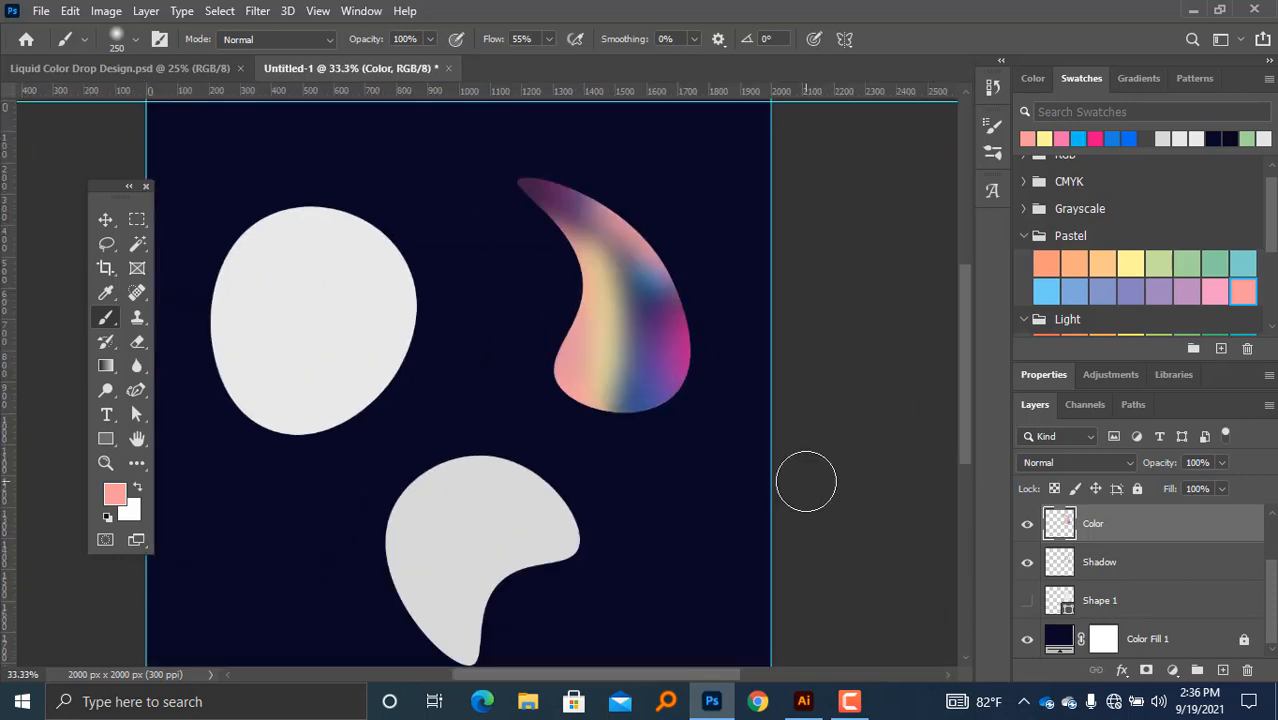
key("ctrl+minus")
Step: Switch to the Move tool and make the Shape 1 layer visible again
left_click(1097, 602)
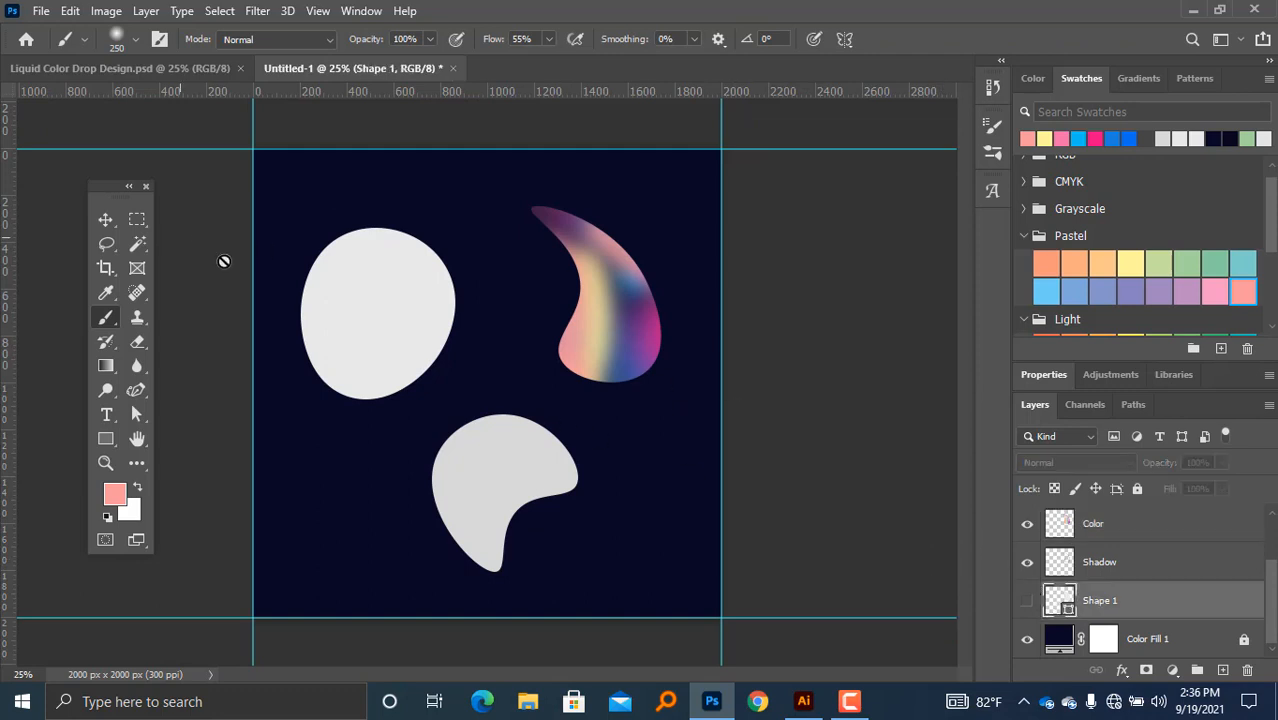
left_click(105, 219)
left_click(789, 406)
key("ctrl+minus")
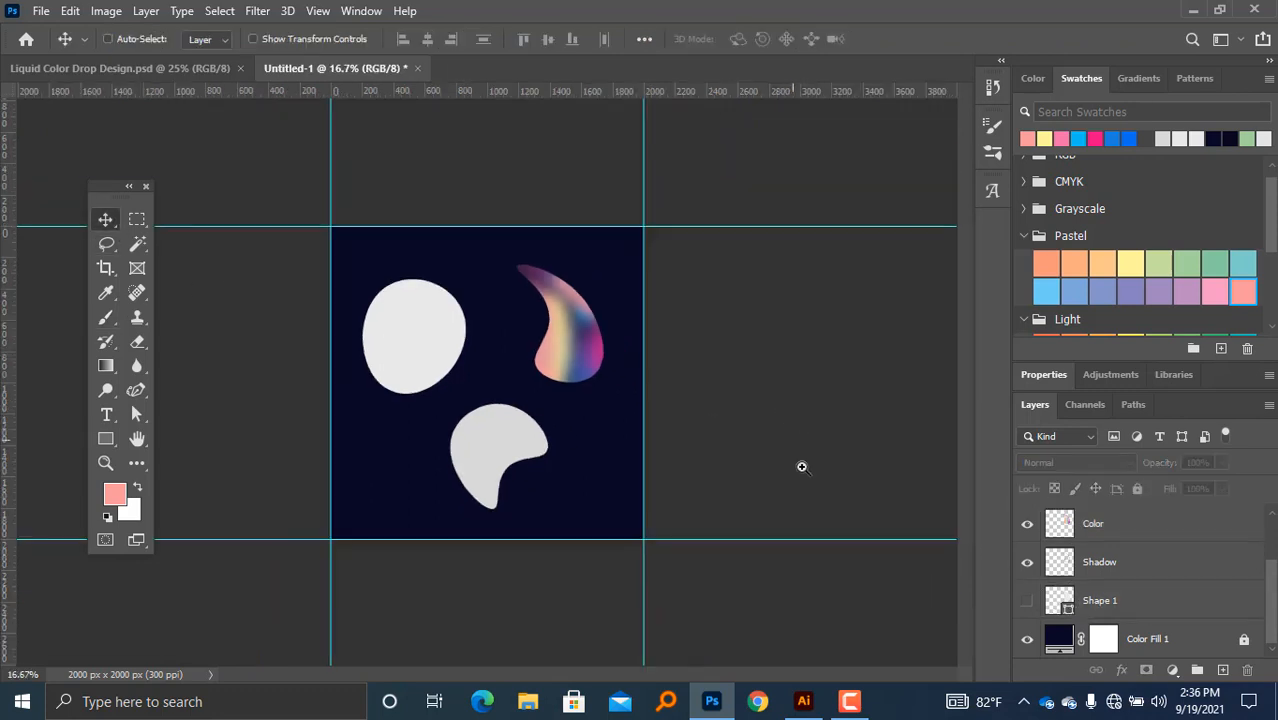
key("ctrl+plus")
left_click(1027, 601)
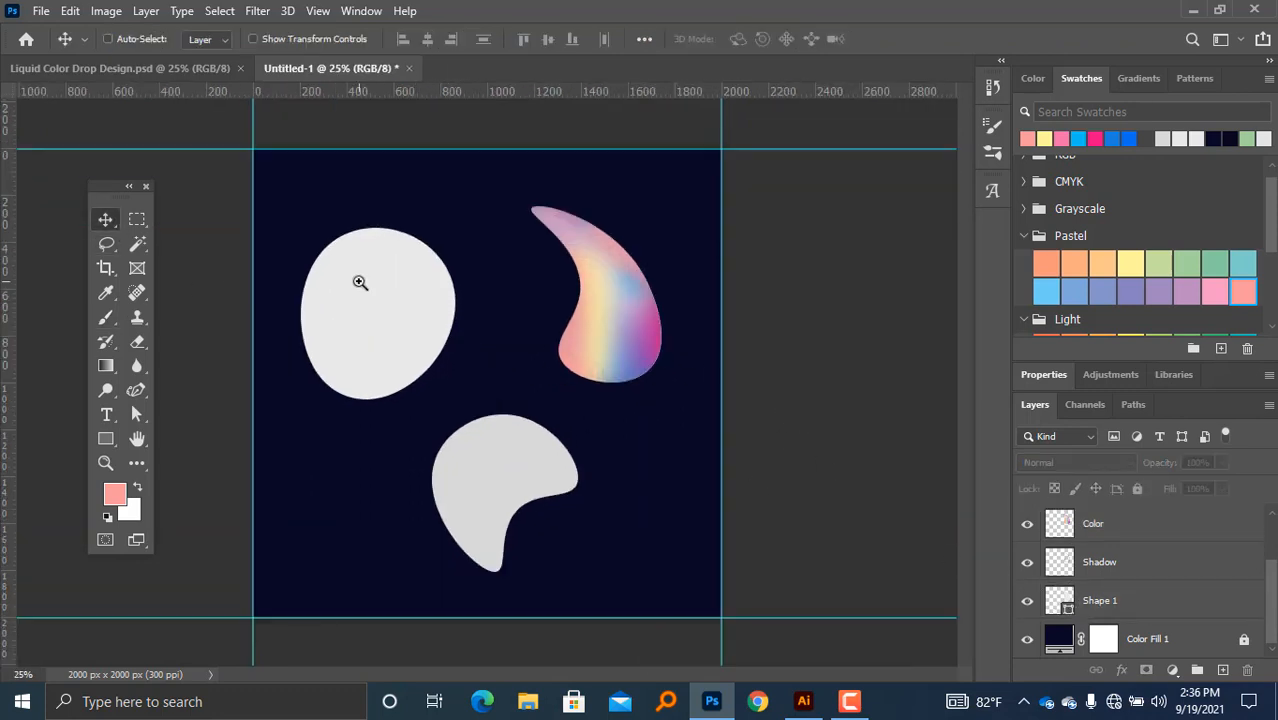
Step: Add a new layer directly above Shape 2 and name it Shadow
key("ctrl+plus")
left_click(430, 300)
scroll(1165, 572, "up", 1)
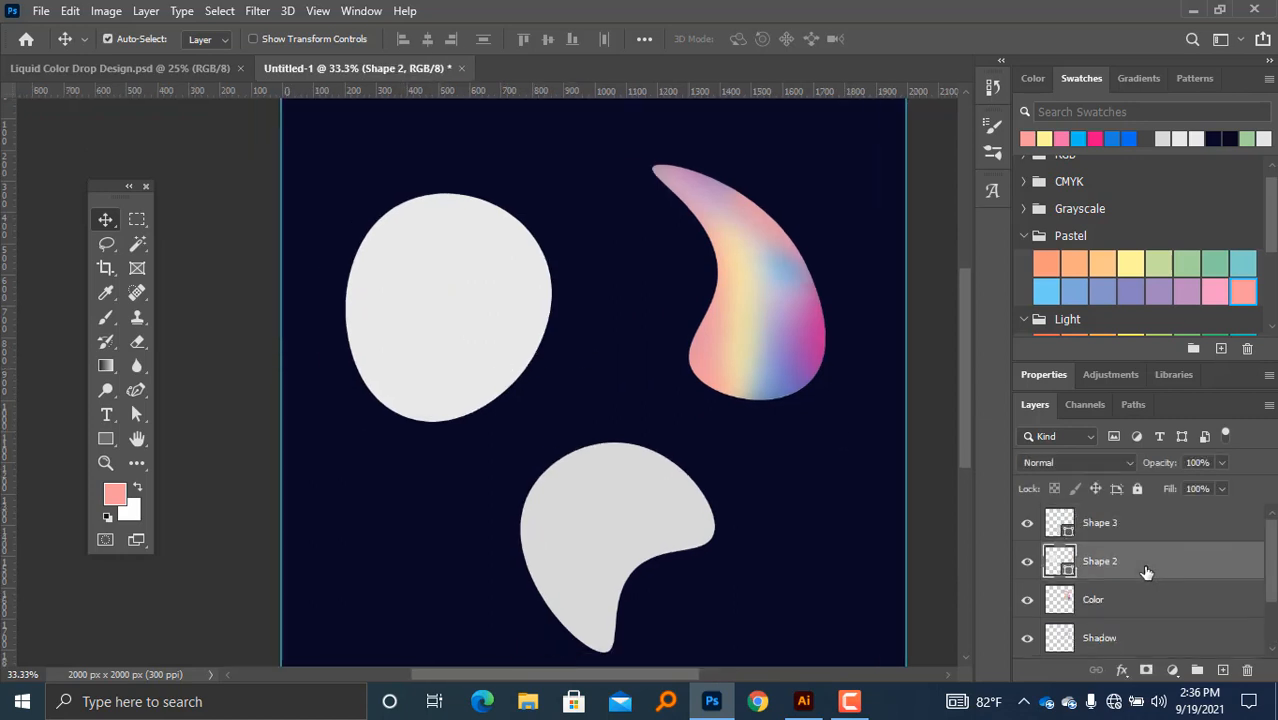
scroll(1160, 586, "down", 1)
scroll(1138, 590, "up", 1)
left_click(1224, 670)
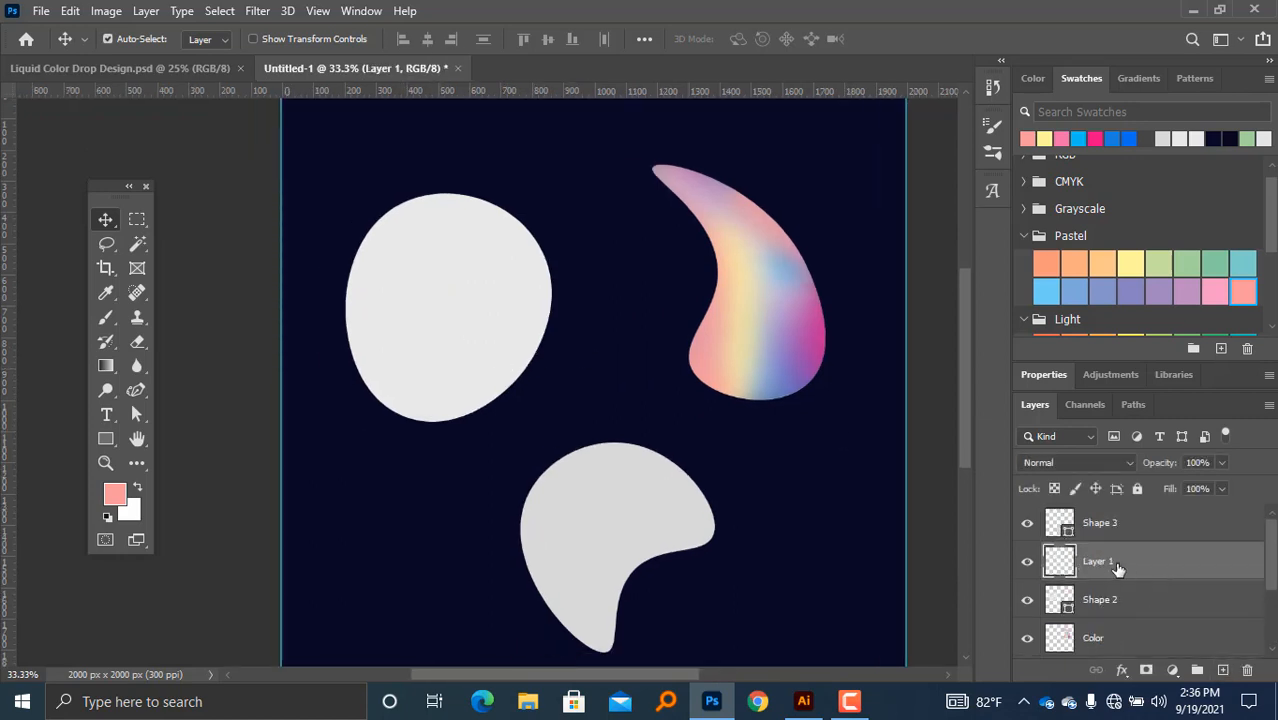
key("Caps_Lock")
type("S")
key("Caps_Lock")
type("ha")
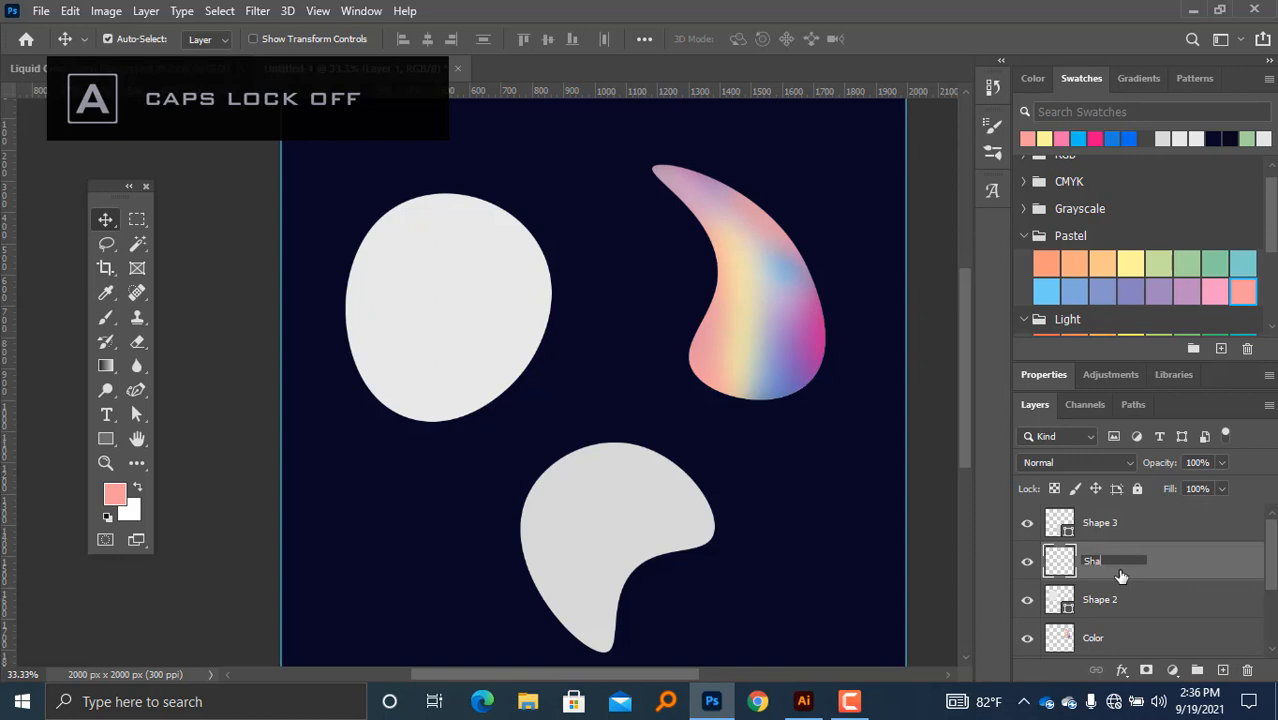
type("dow")
key("Return")
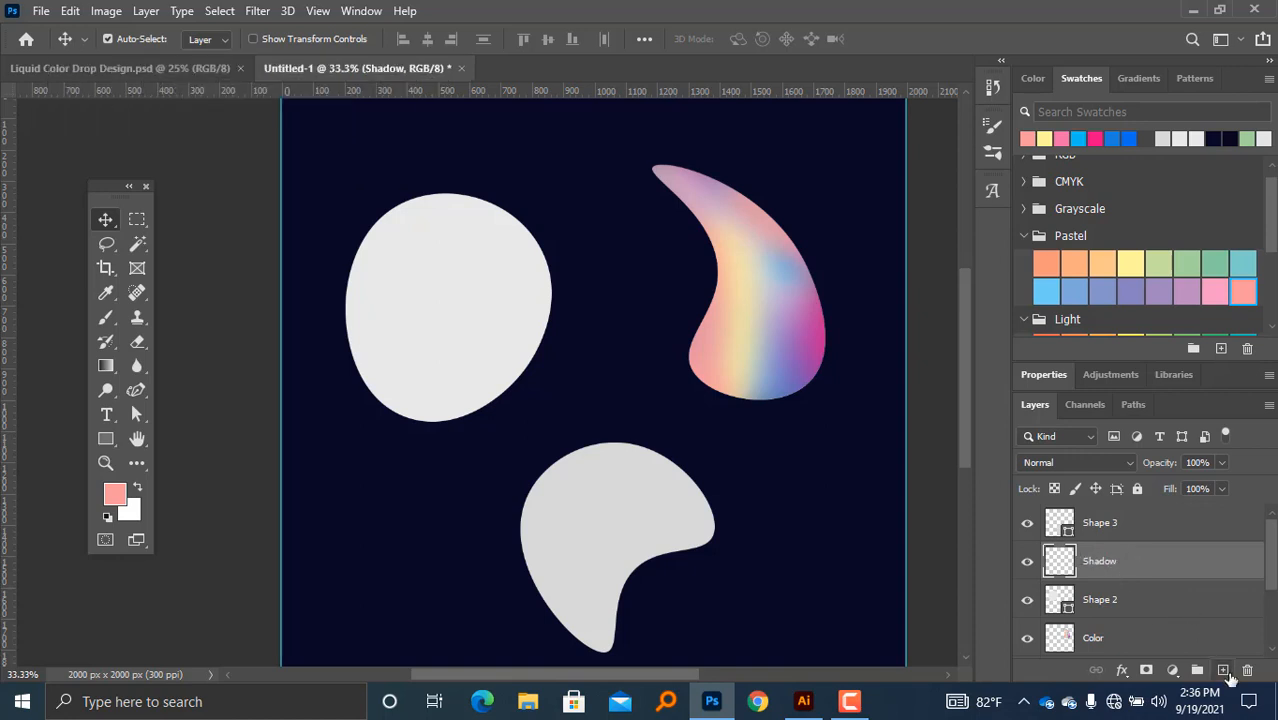
Step: Add a new layer directly above Shape 2's Shadow layer and name it Color
left_click(1223, 671)
key("Caps_Lock")
type("C")
key("Caps_Lock")
type("olor")
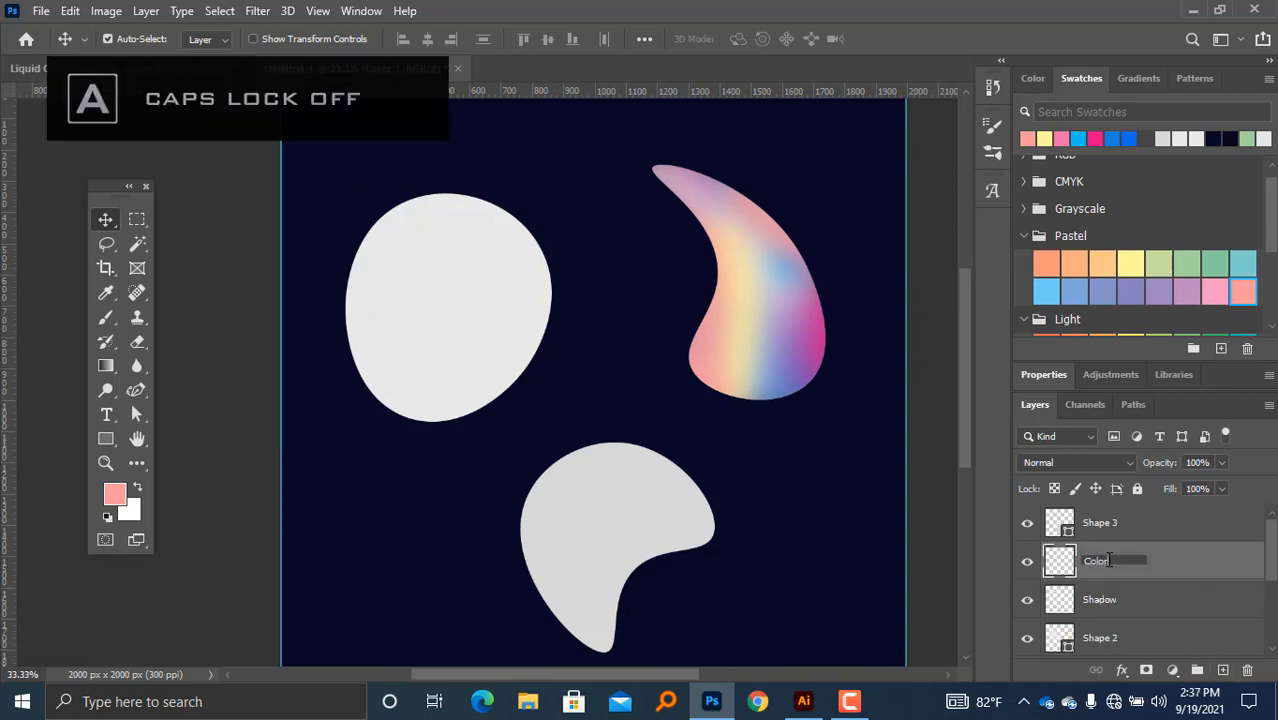
key("Return")
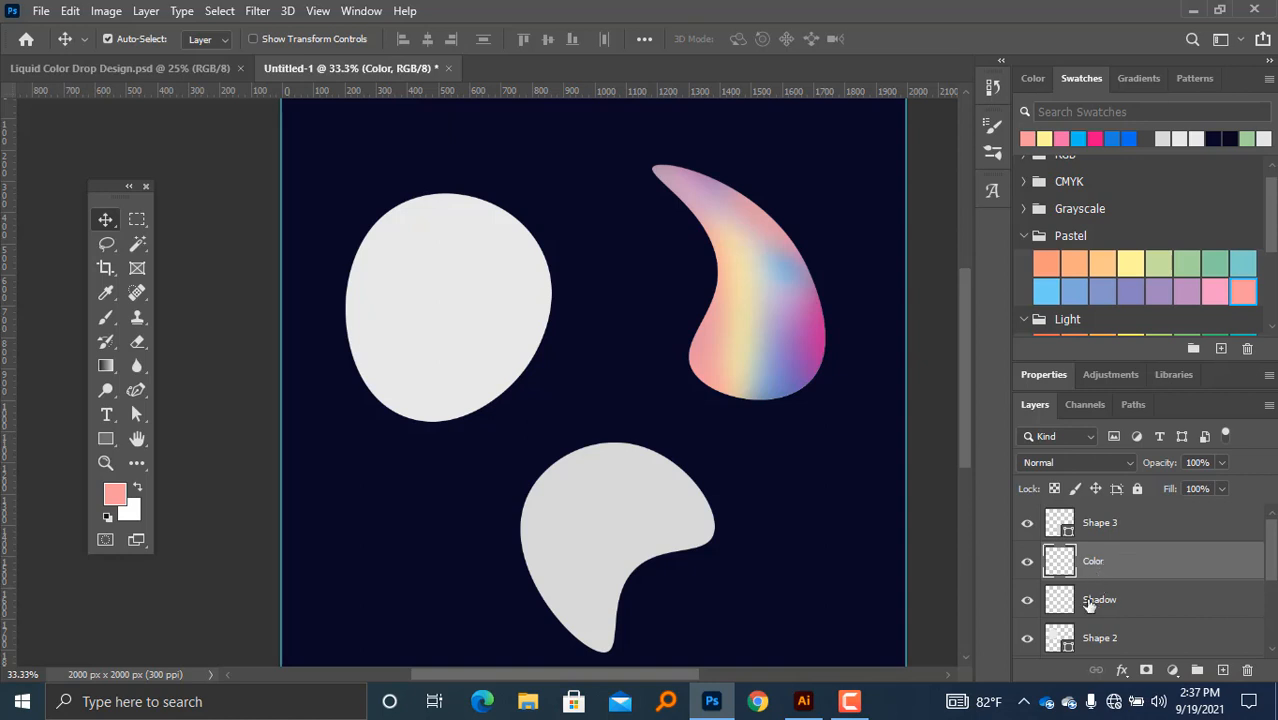
Step: Activate the Shadow layer, load Shape 2's outline as a selection and set the foreground color to 4e4e4e
left_click(1089, 601)
left_click(1060, 640, "ctrl")
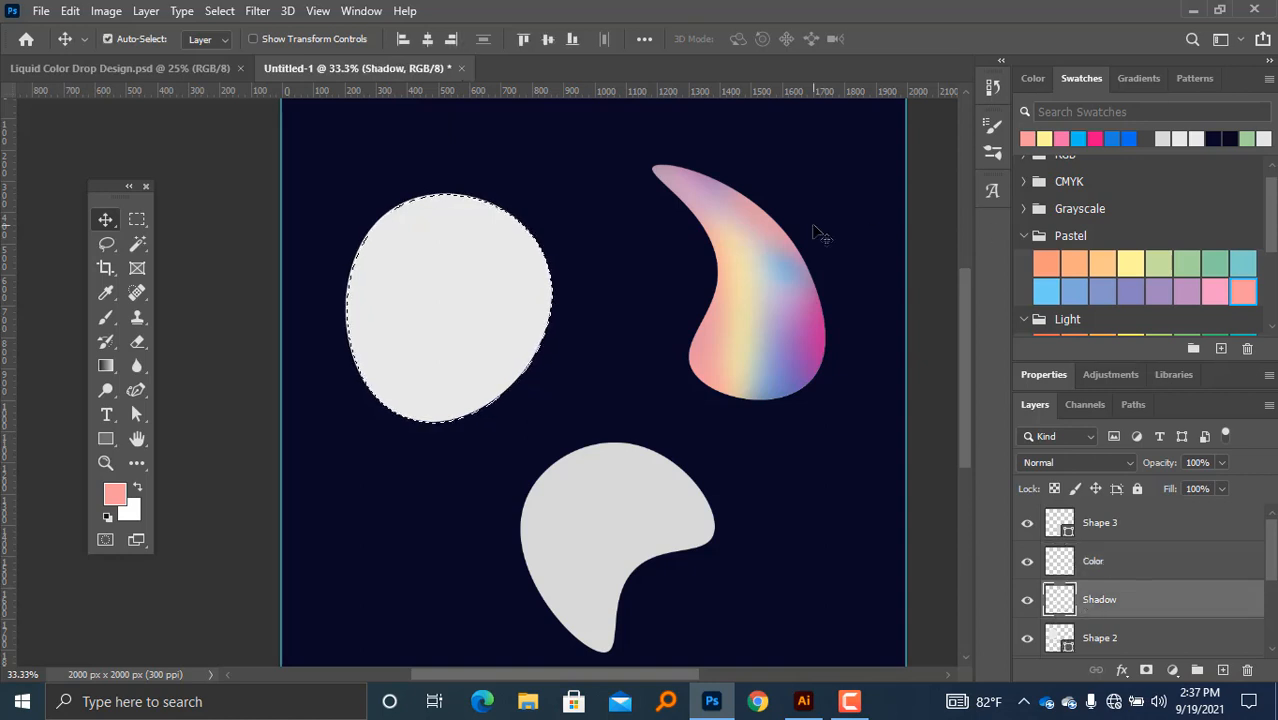
left_click(114, 494)
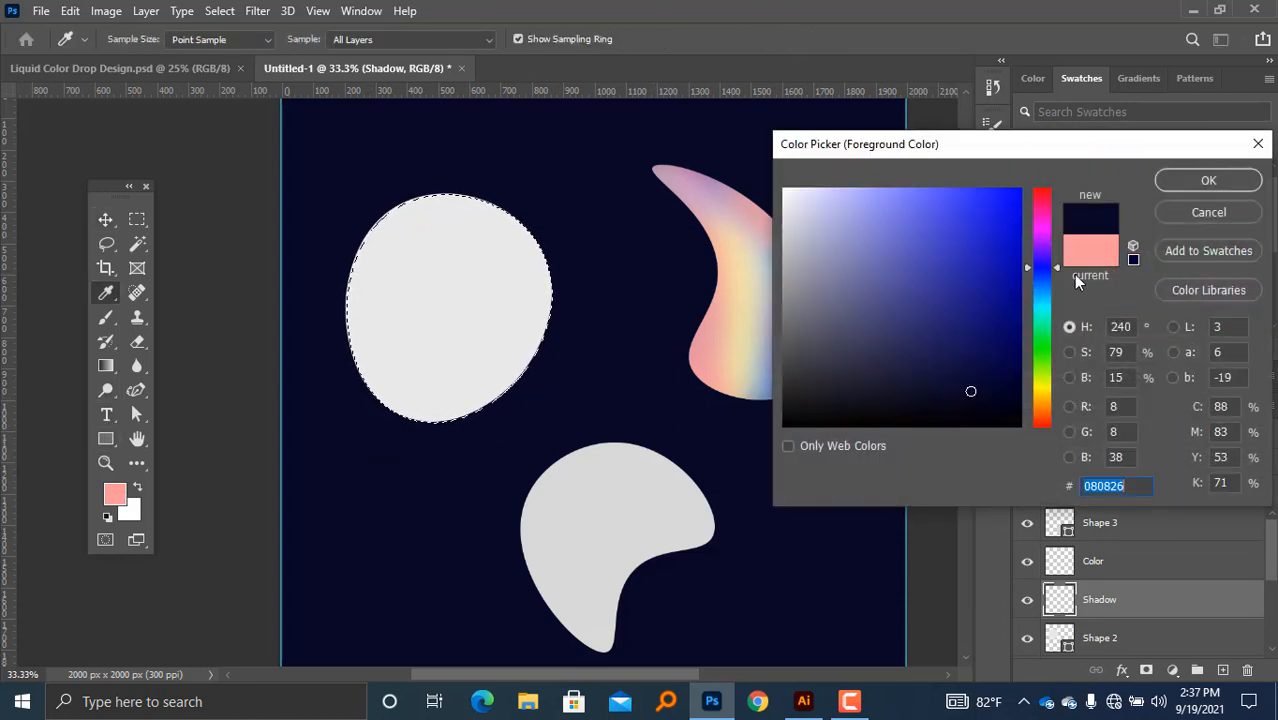
type("4e4e4e")
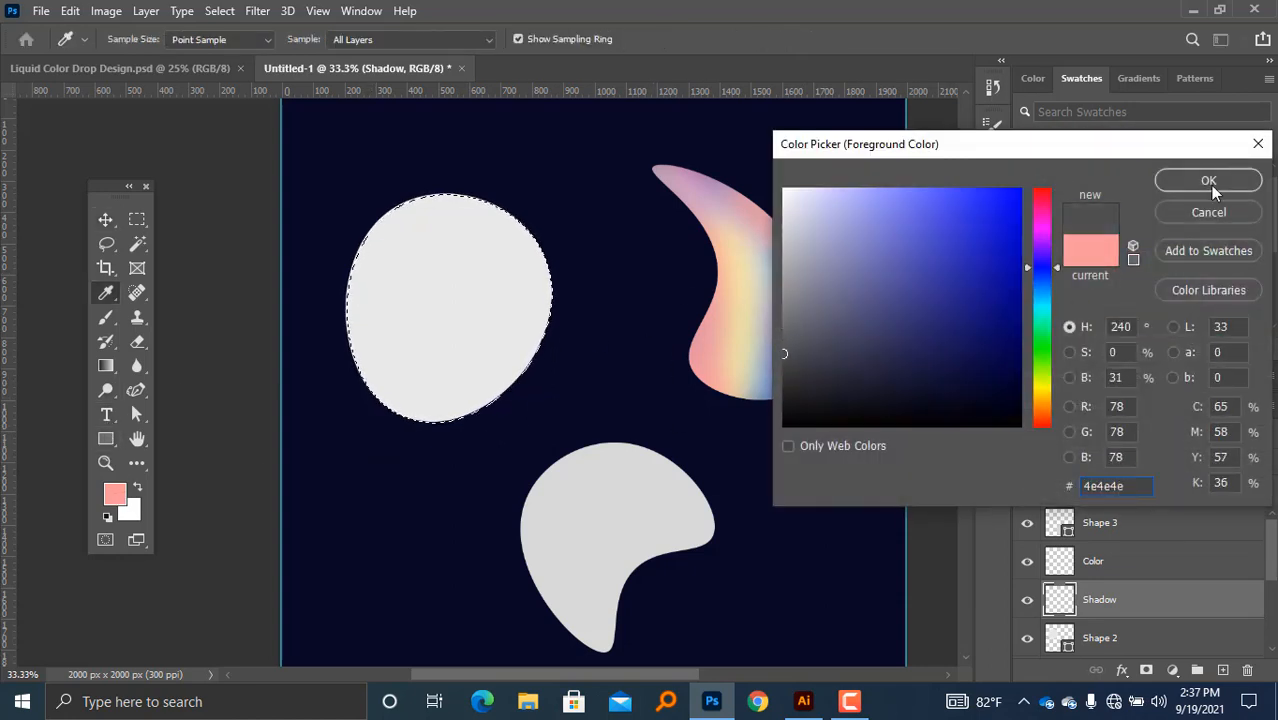
left_click(1208, 181)
Step: Paint a soft dark gray shadow all around the inner edge of the rounded shape with a 600 px brush
left_click(105, 317)
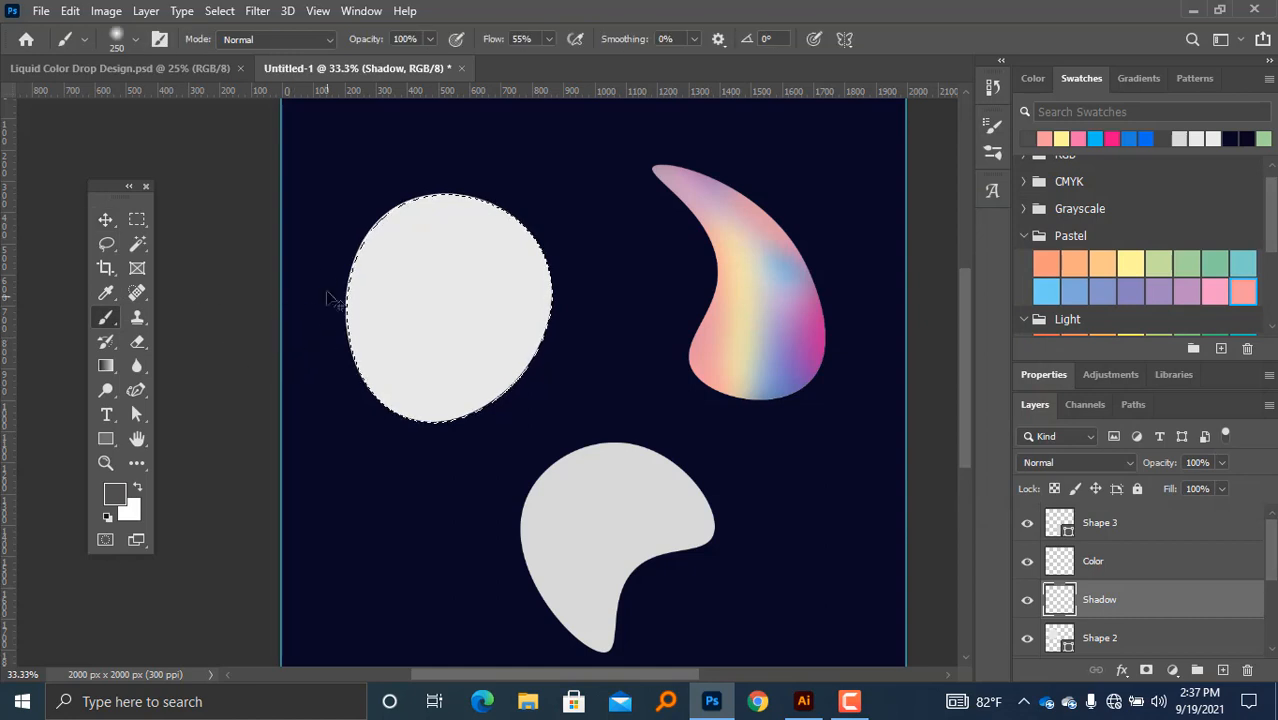
scroll(327, 298, "up", 1)
scroll(280, 323, "up", 1)
key("bracketright")
key("bracketright")
key("bracketright")
key("bracketright")
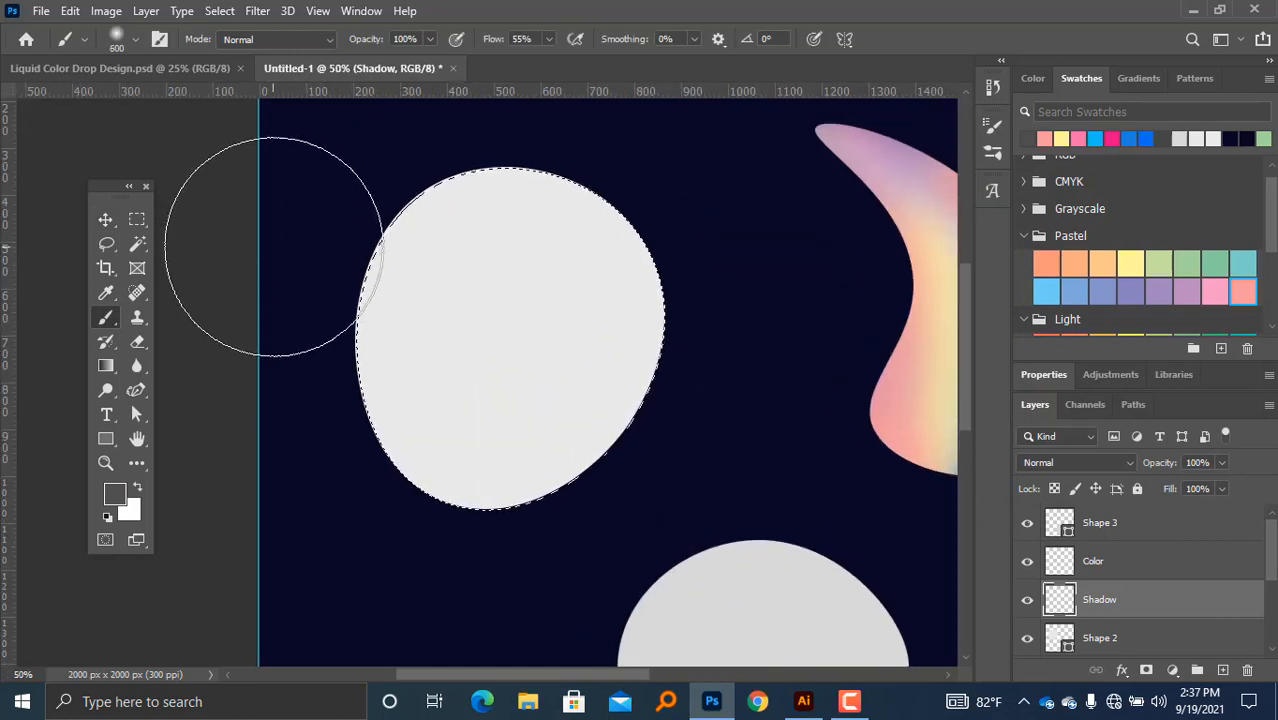
mouse_move(273, 246)
left_mouse_down()
mouse_move(260, 313)
mouse_move(274, 434)
mouse_move(321, 538)
mouse_move(380, 577)
mouse_move(482, 600)
mouse_move(632, 560)
mouse_move(716, 446)
mouse_move(761, 336)
mouse_move(763, 244)
mouse_move(731, 181)
mouse_move(613, 111)
mouse_move(395, 81)
mouse_move(291, 195)
mouse_move(254, 386)
mouse_move(286, 493)
mouse_move(366, 585)
mouse_move(477, 623)
mouse_move(591, 581)
mouse_move(731, 447)
mouse_move(761, 240)
mouse_move(630, 60)
mouse_move(381, 77)
mouse_move(277, 202)
mouse_move(273, 407)
mouse_move(355, 544)
mouse_move(567, 603)
left_mouse_up()
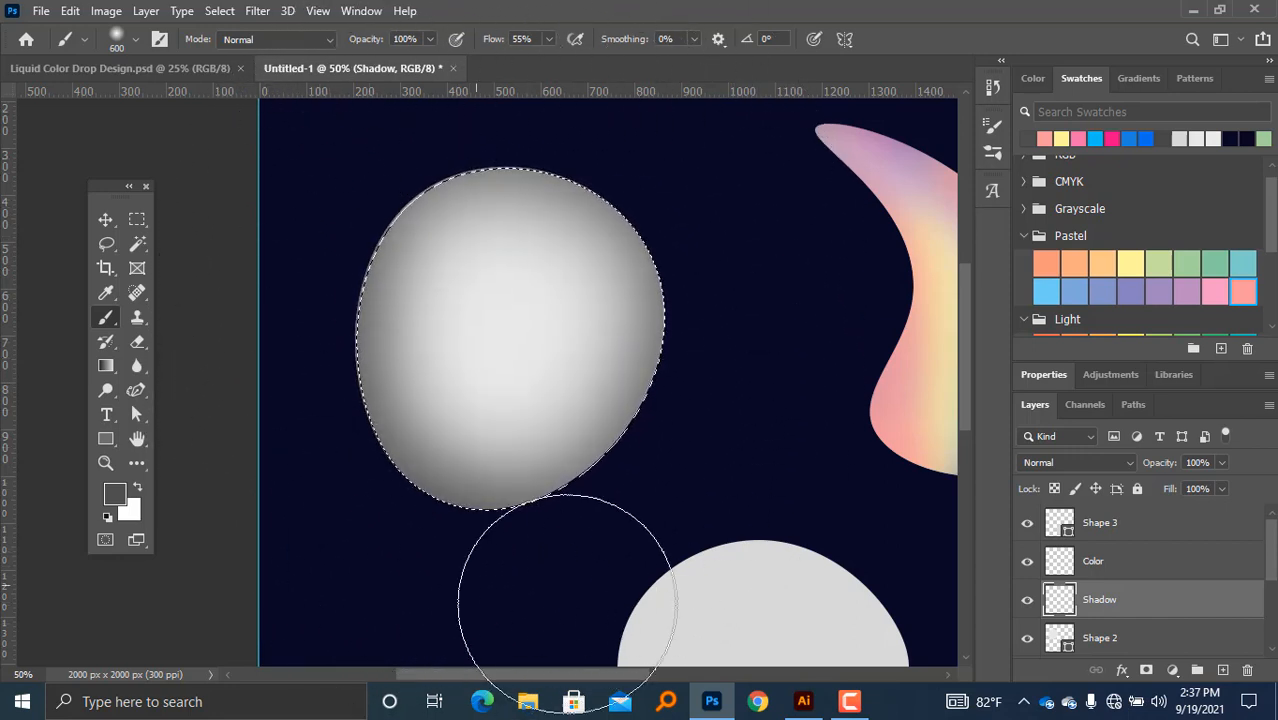
Step: On the Color layer, paint bright pink on the rounded shape's lower edge and light blue on its lower right edge
key("ctrl+minus")
left_click(1062, 568)
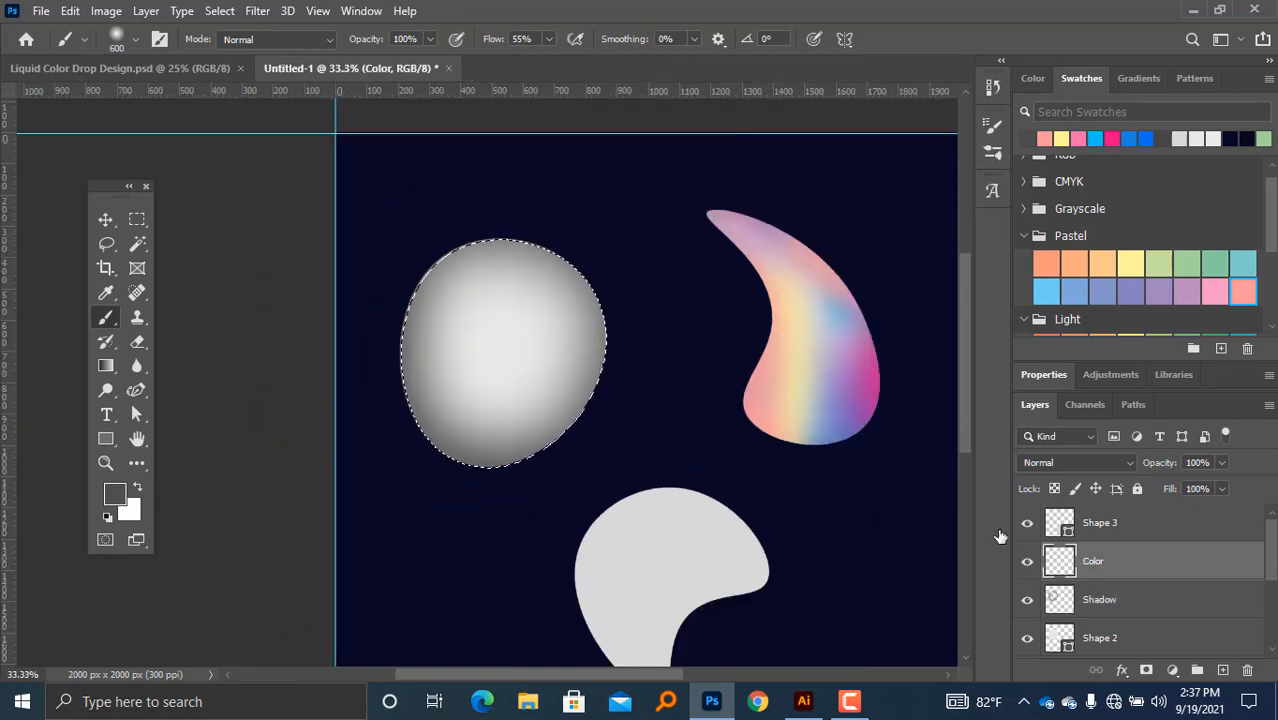
scroll(502, 323, "up", 1)
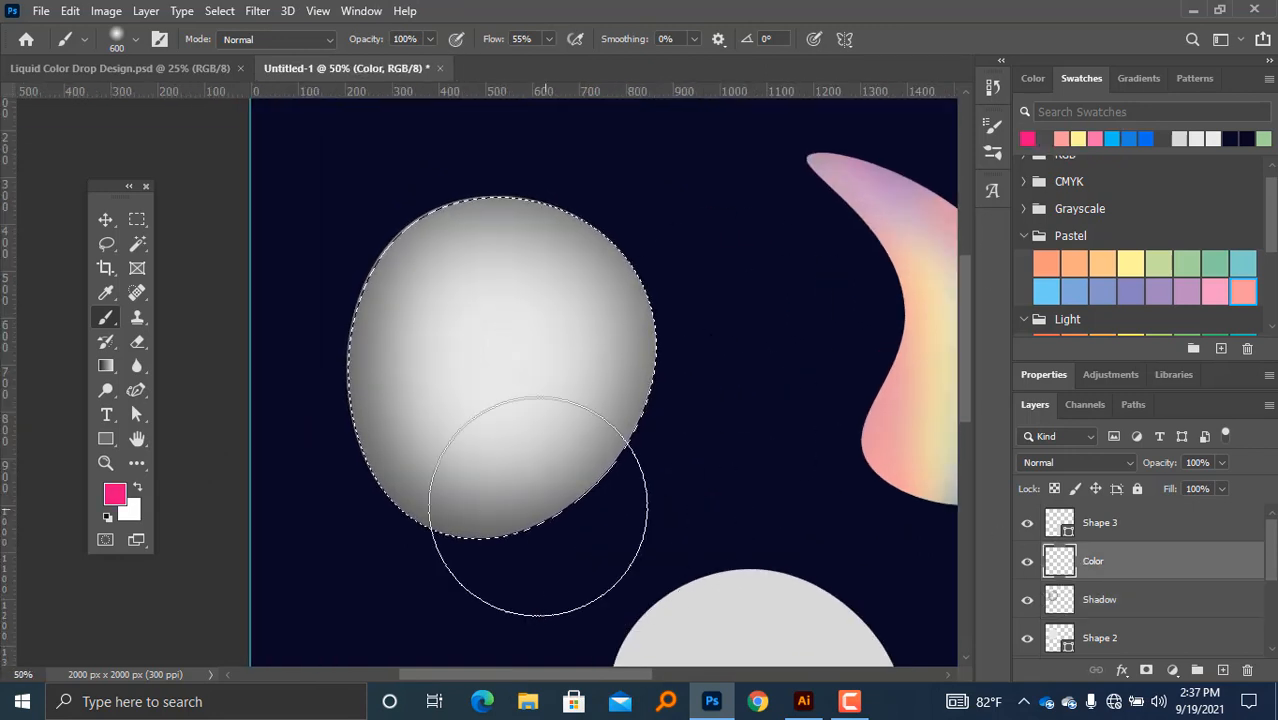
left_click(1115, 136)
left_click(630, 471)
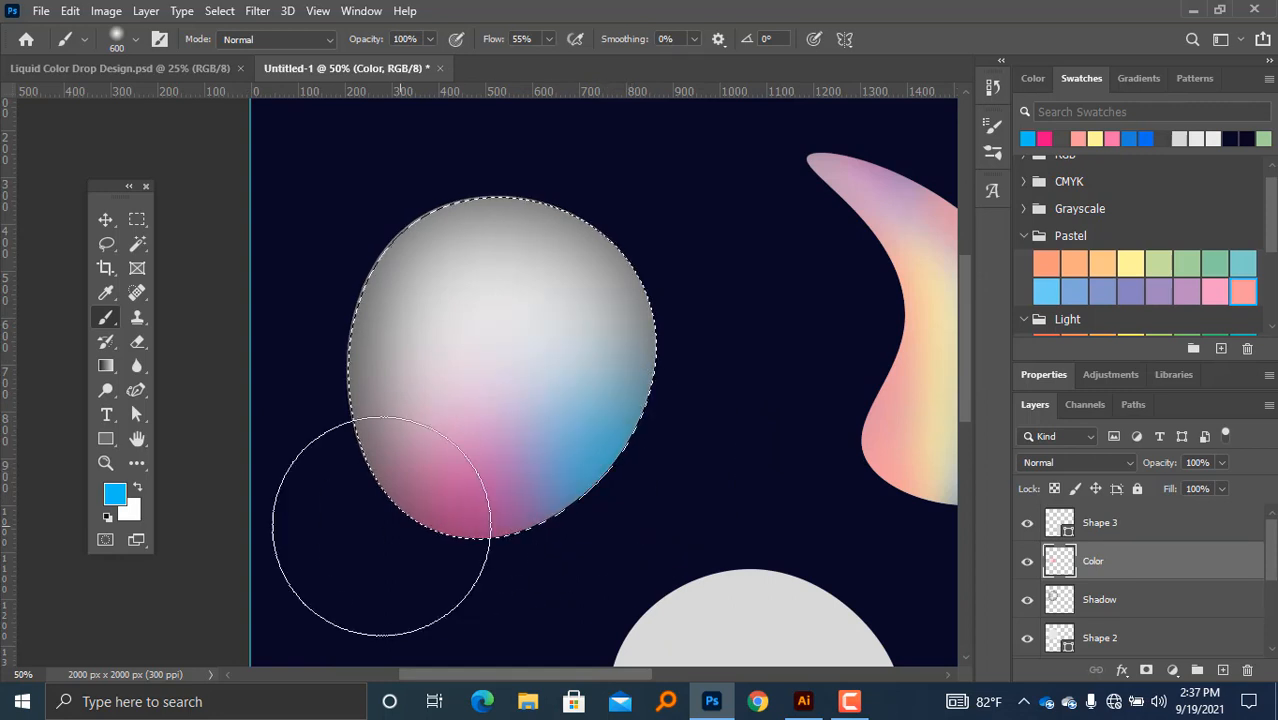
Step: Paint medium blue on the rounded shape's upper left edge and bright pink on its left edge
left_click(1146, 138)
left_click(372, 230)
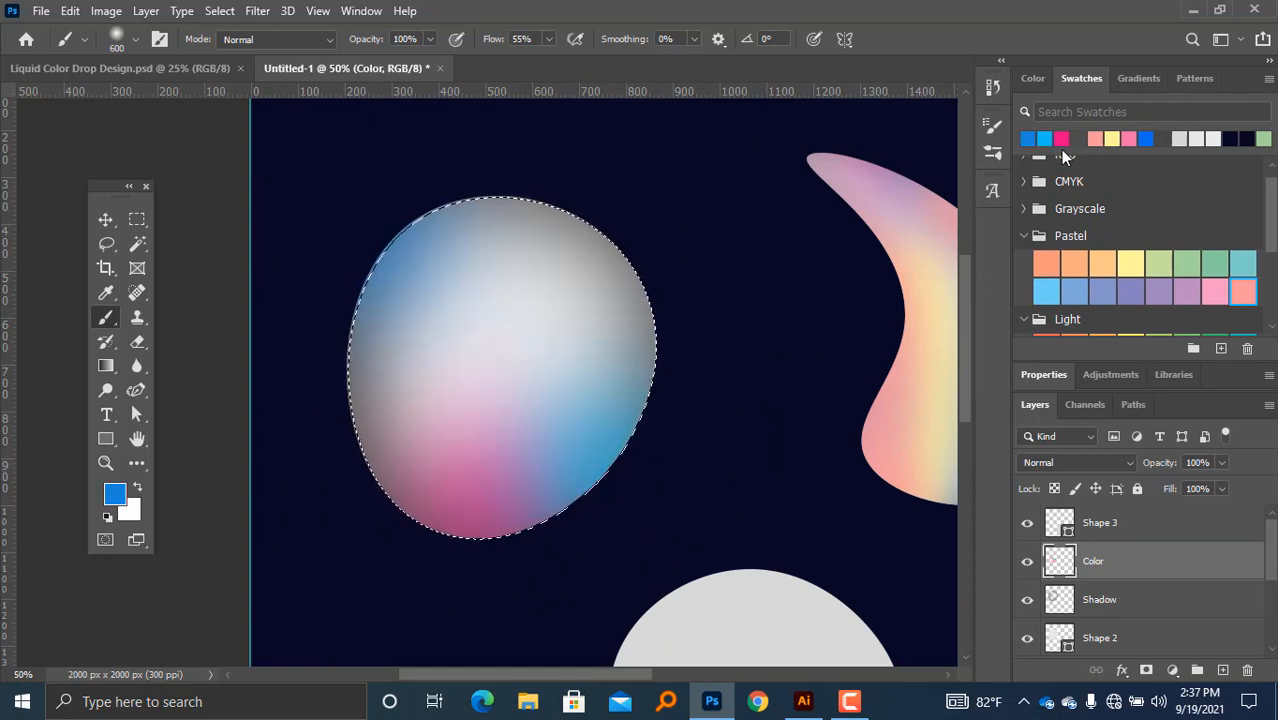
left_click(401, 300)
key("ctrl+z")
left_click(289, 392)
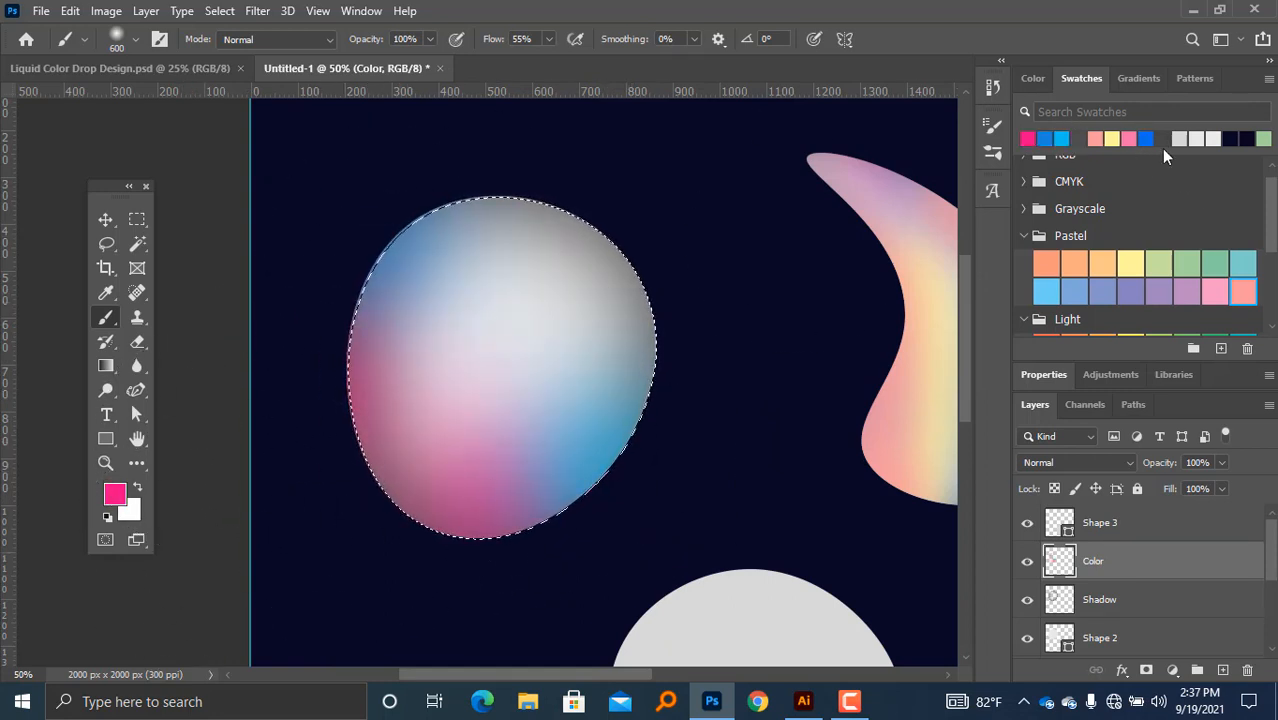
Step: Paint pastel yellow on the shape's lower left edge, and light blue overlaid with pastel yellow on its upper right edge
left_click(1112, 138)
left_click(350, 395)
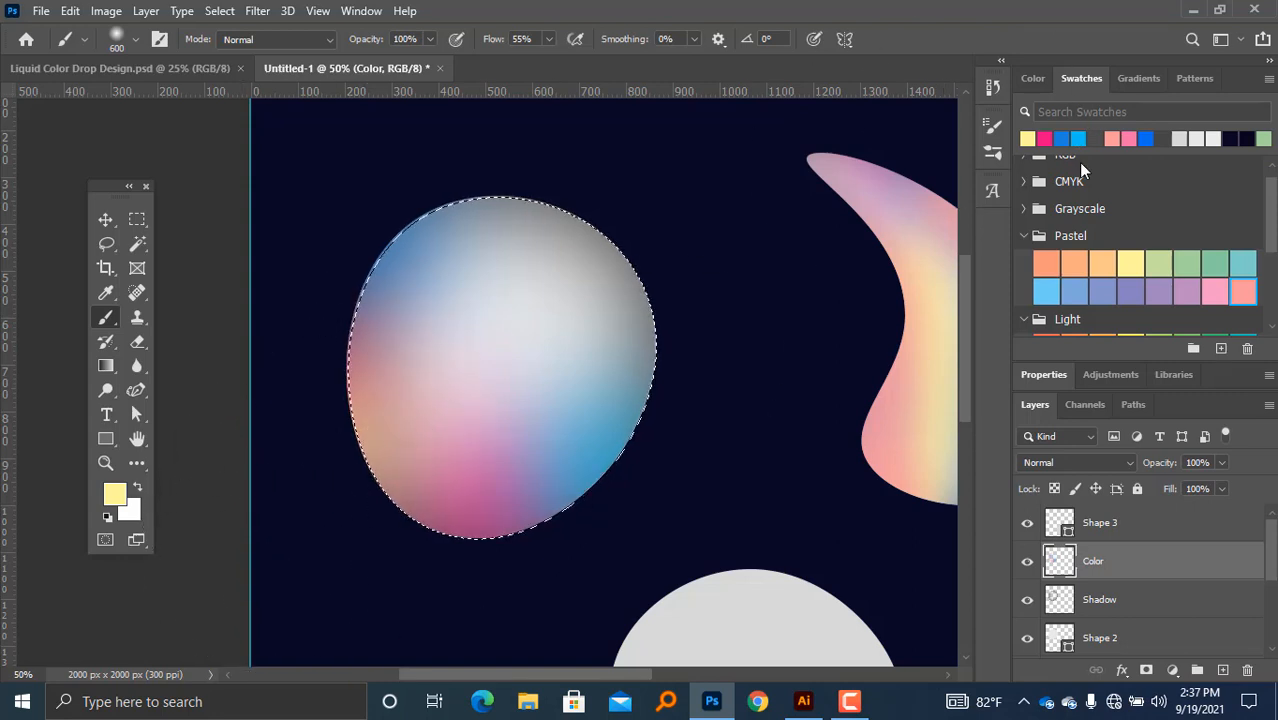
left_click(1062, 139)
left_click(1079, 139)
left_click(625, 228)
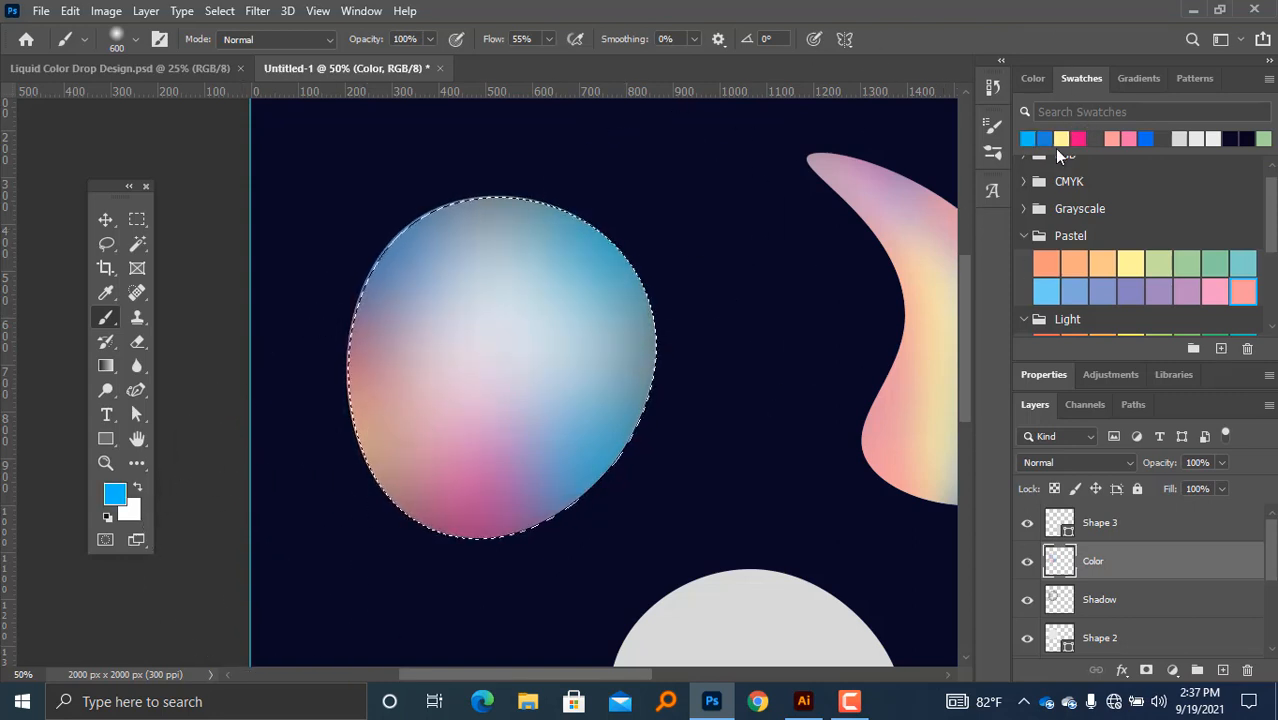
left_click(1062, 140)
left_click(590, 260)
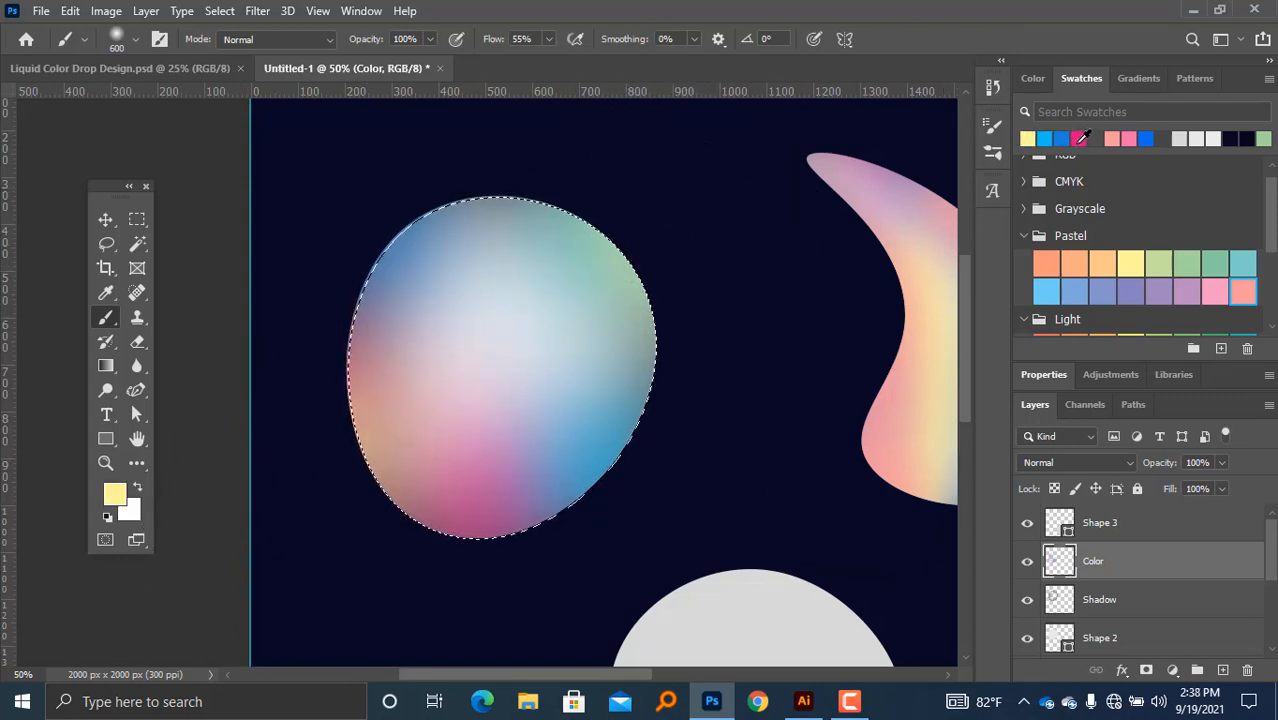
Step: Try painting bright pink and light blue over the rounded shape's center, then light blue on its right edge
left_click(1079, 138)
left_click(500, 330)
left_click(1062, 139)
left_click(535, 335)
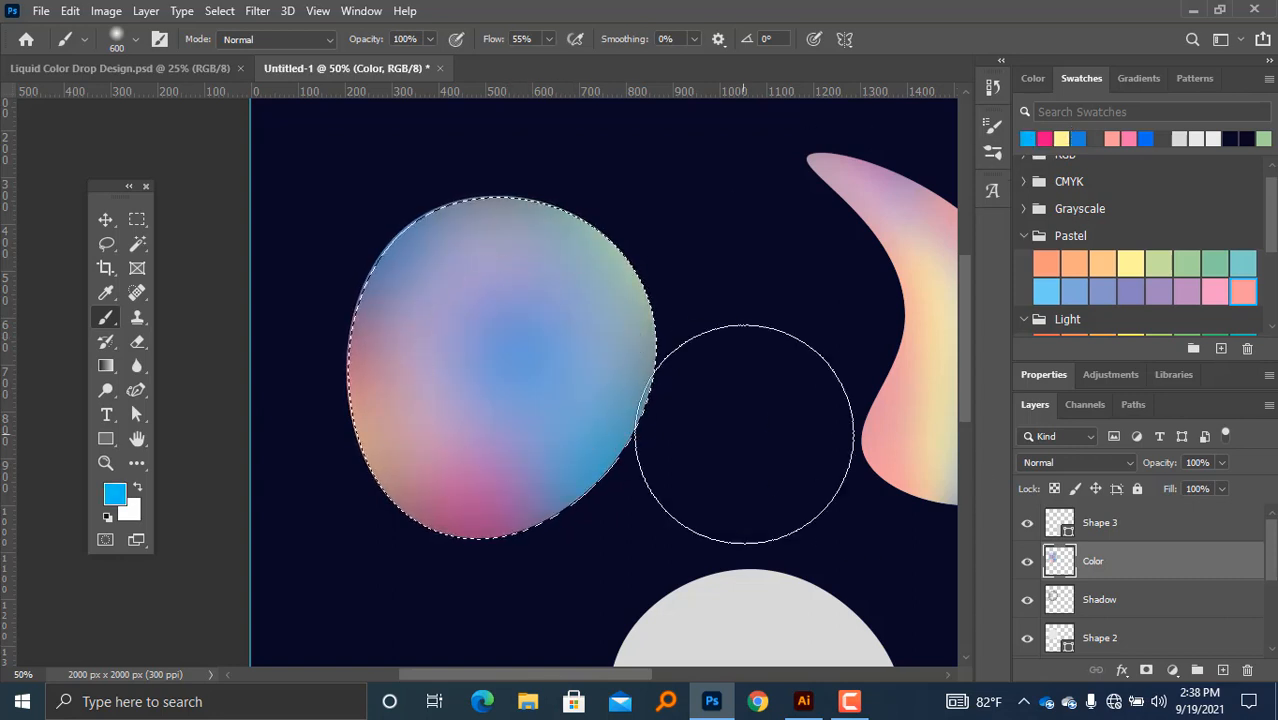
key("ctrl+z")
left_click(643, 265)
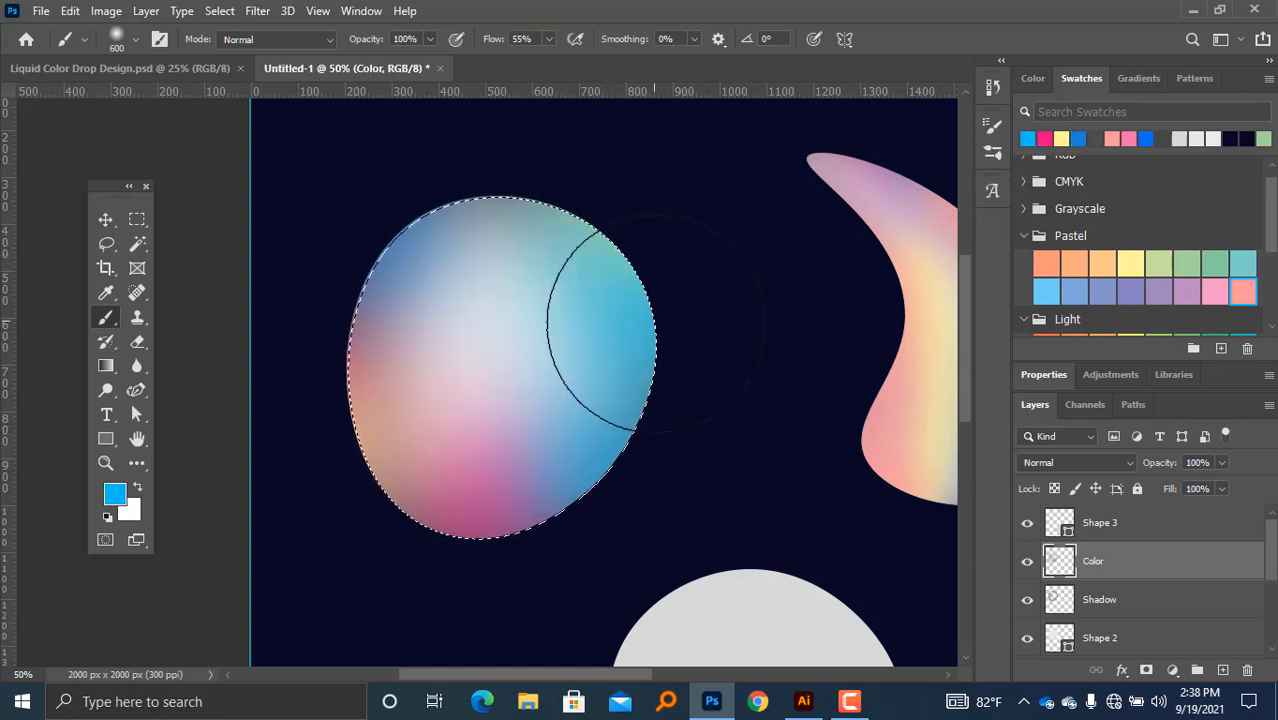
key("ctrl+z")
Step: Paint bright pink on the rounded shape's top edge with a 400 px brush and blend pastel yellow over it
left_click(1045, 139)
left_click(640, 282)
key("ctrl+z")
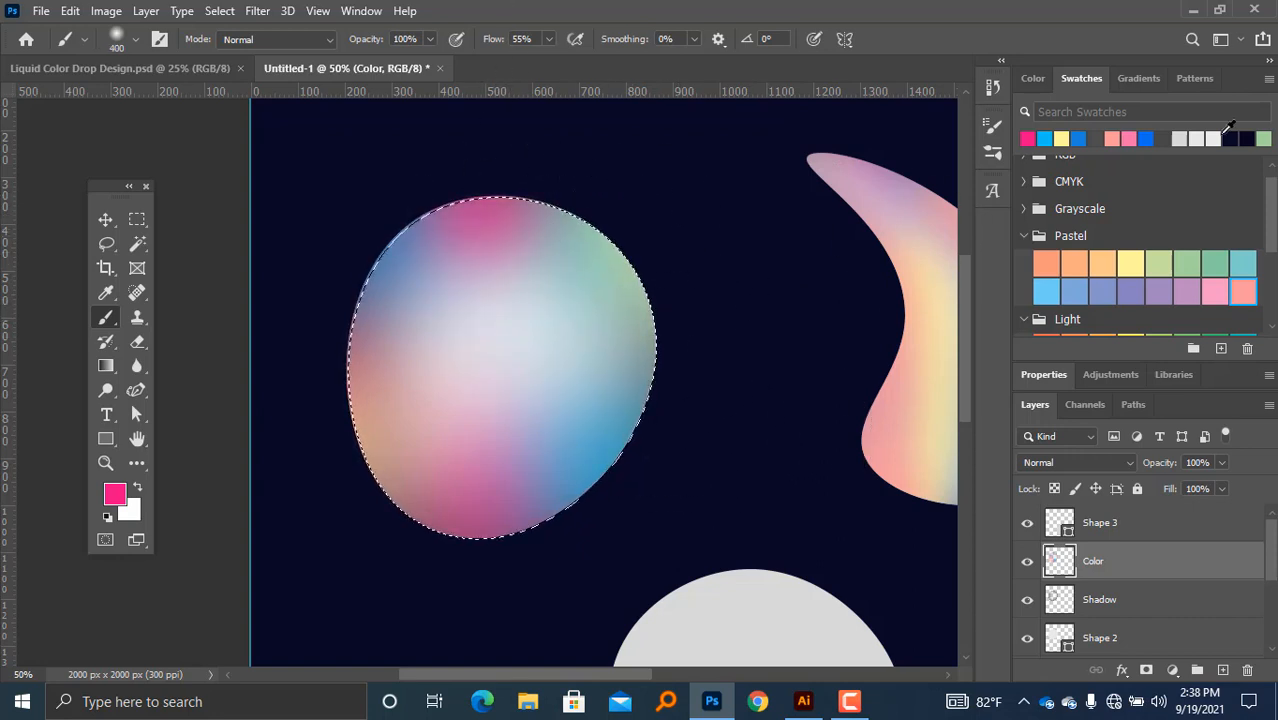
left_click(1130, 262)
left_click(470, 235)
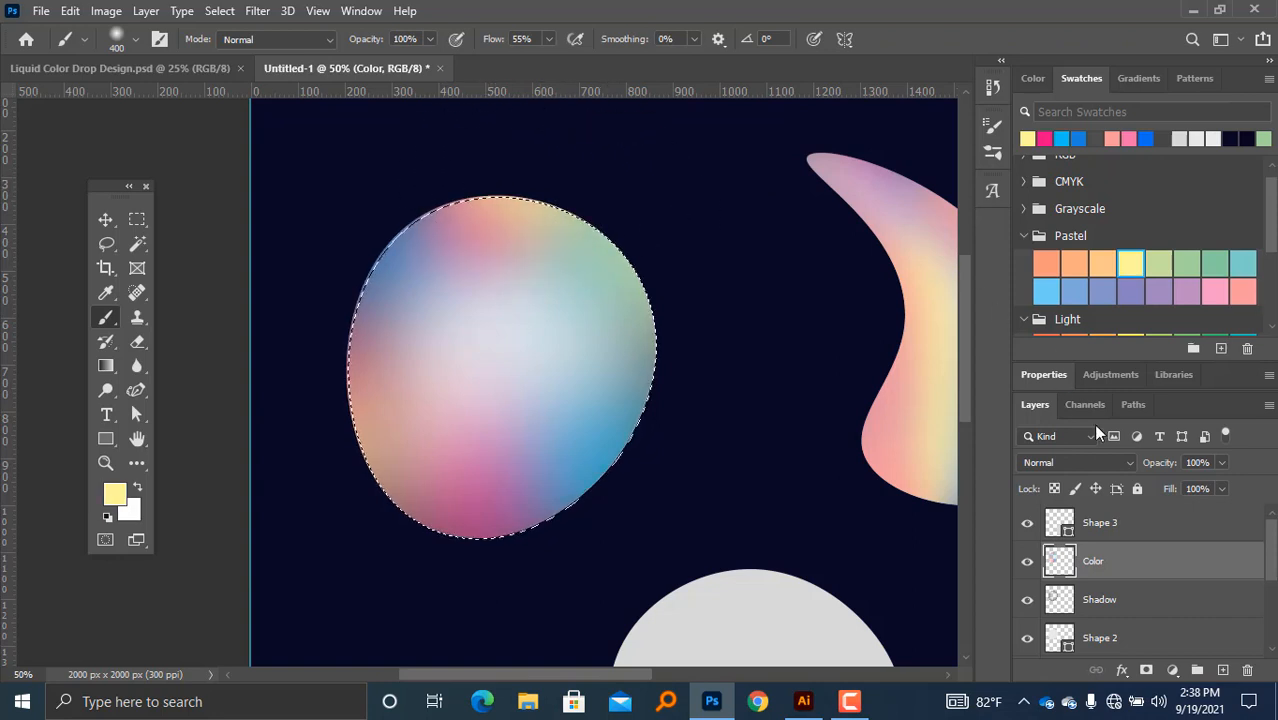
Step: Paint pastel teal right of the rounded shape's center and pastel yellow over the center
left_click(1242, 262)
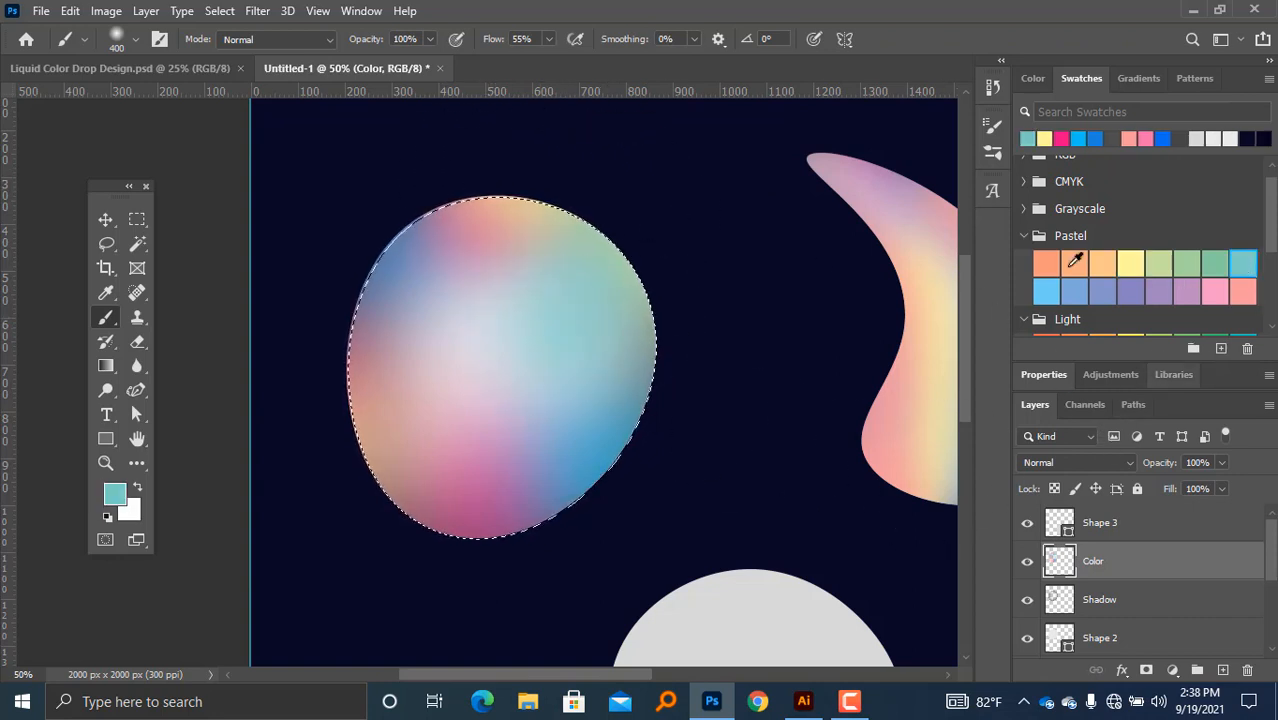
left_click(1131, 262)
key("ctrl+minus")
key("ctrl+minus")
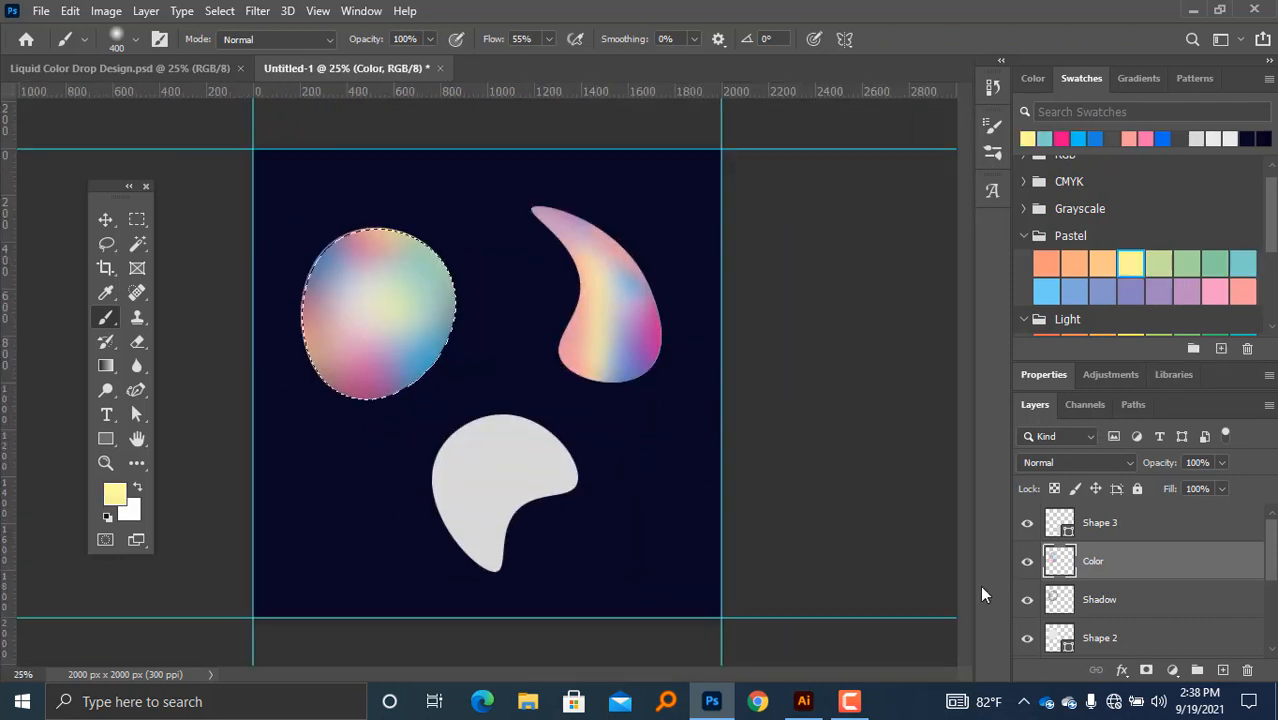
left_click(247, 346, "ctrl")
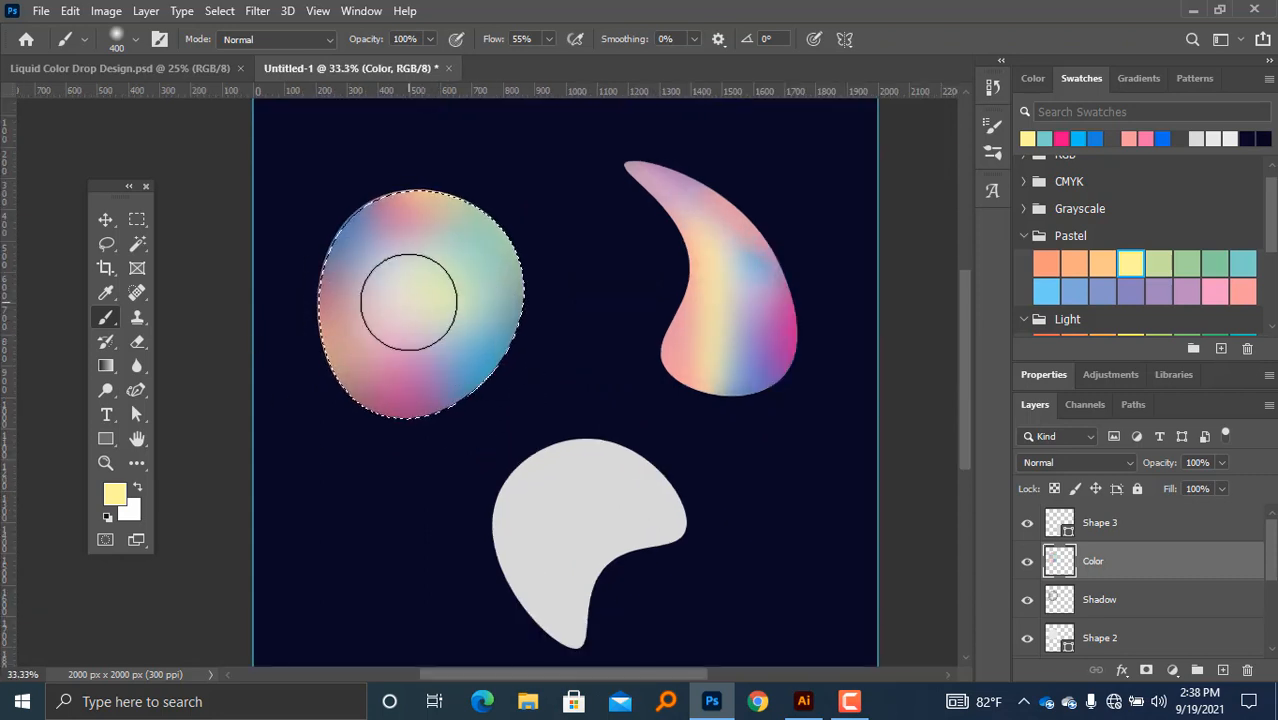
Step: Paint light gray over the rounded shape's center and right edge, and clear the selection
left_click(1212, 142)
left_click(414, 332)
left_click(509, 330)
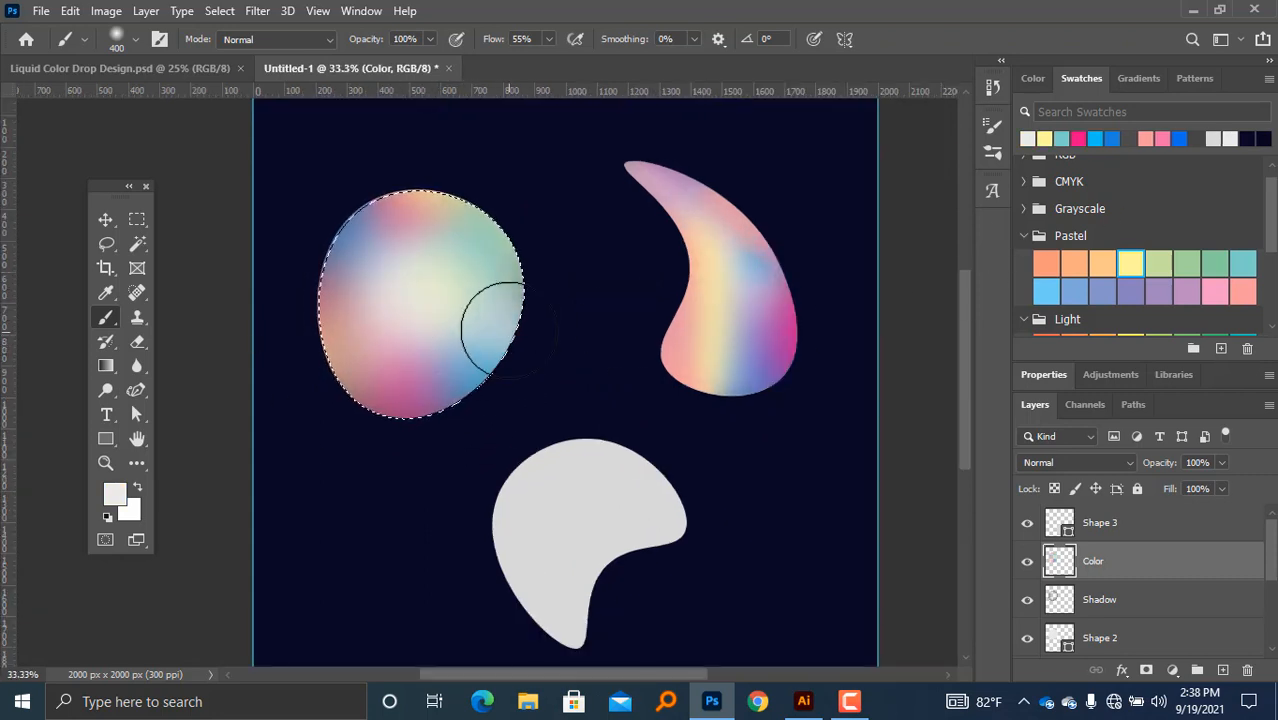
key("ctrl+minus")
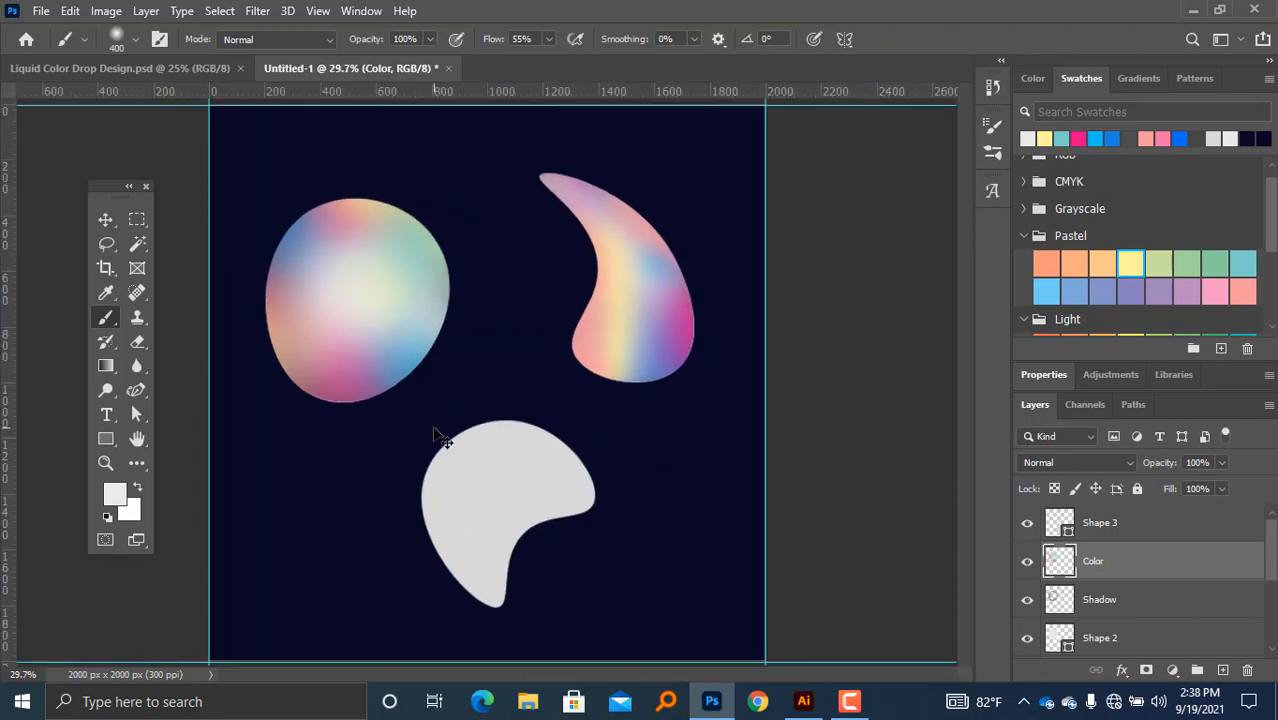
Step: Compare the painted colors with and without the gray base, leaving Shape 2 hidden and its layer selected
left_click(1028, 638)
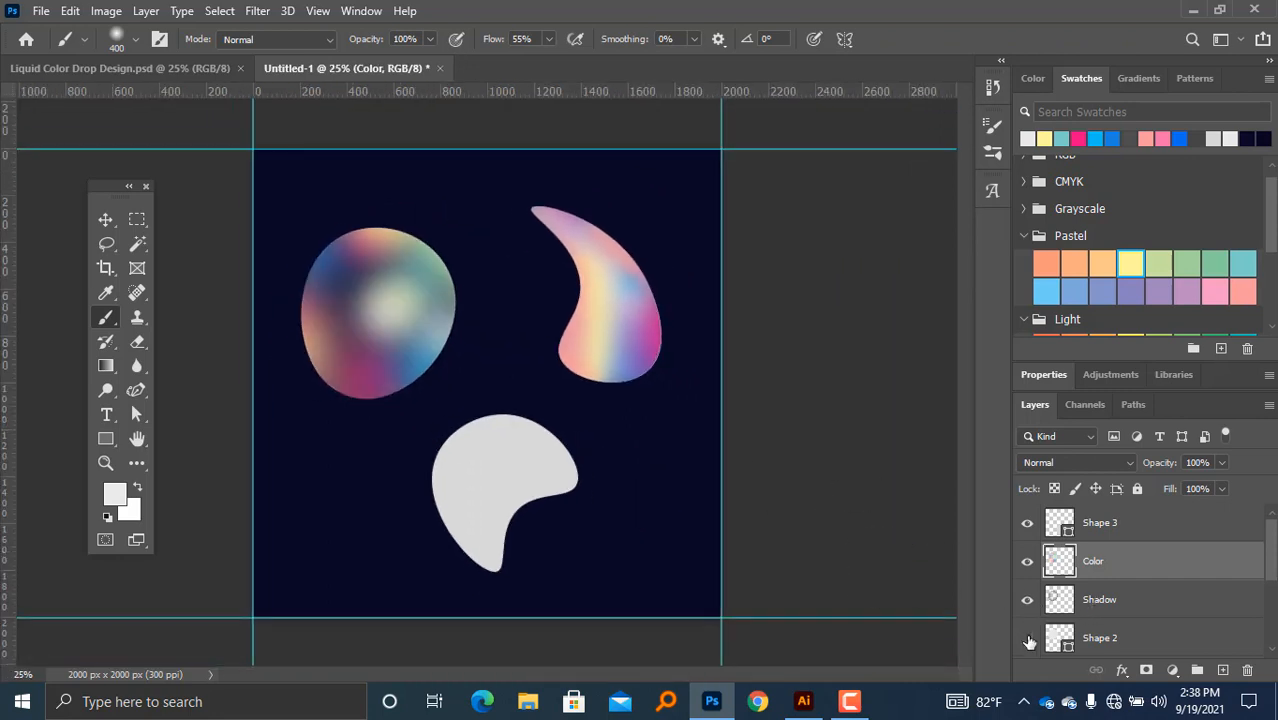
left_click(1028, 638)
left_click(1028, 638)
left_click(1060, 641, "alt")
key("ctrl+minus")
key("ctrl+minus")
key("ctrl+minus")
key("ctrl+minus")
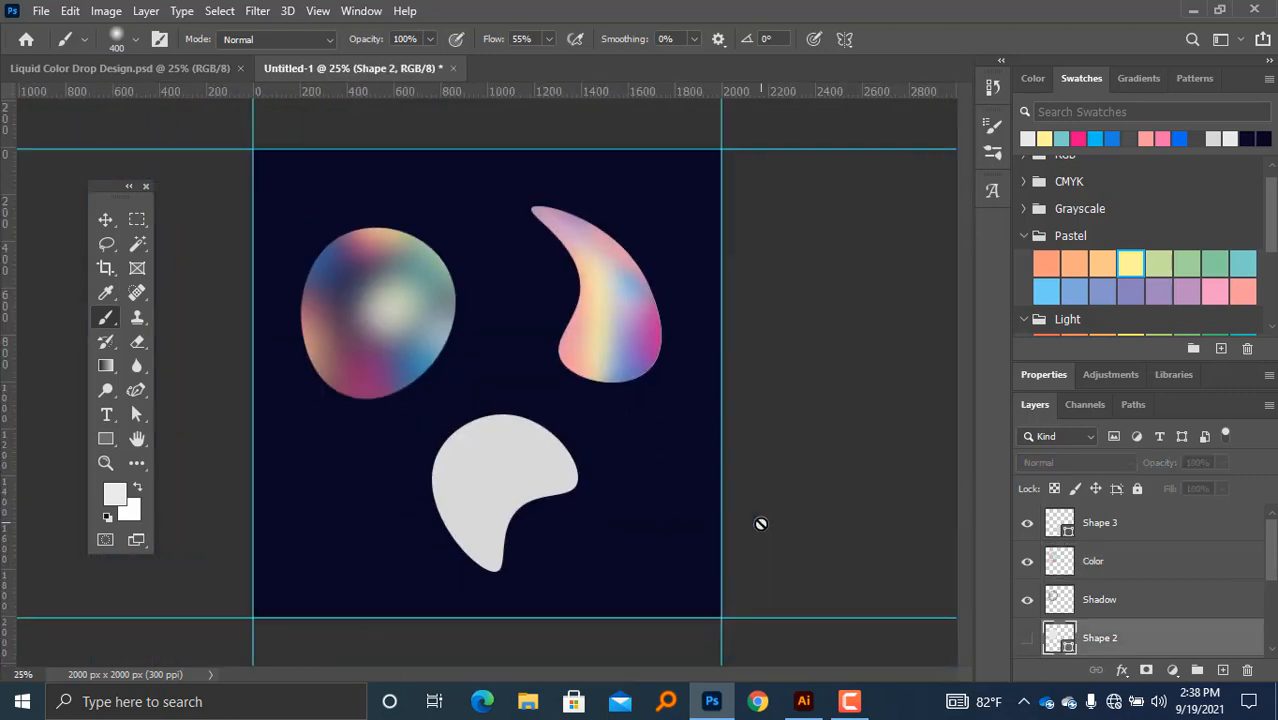
Step: Load Shape 2's outline as a selection and return to the Color layer with pink as the paint color
left_click(337, 323, "ctrl")
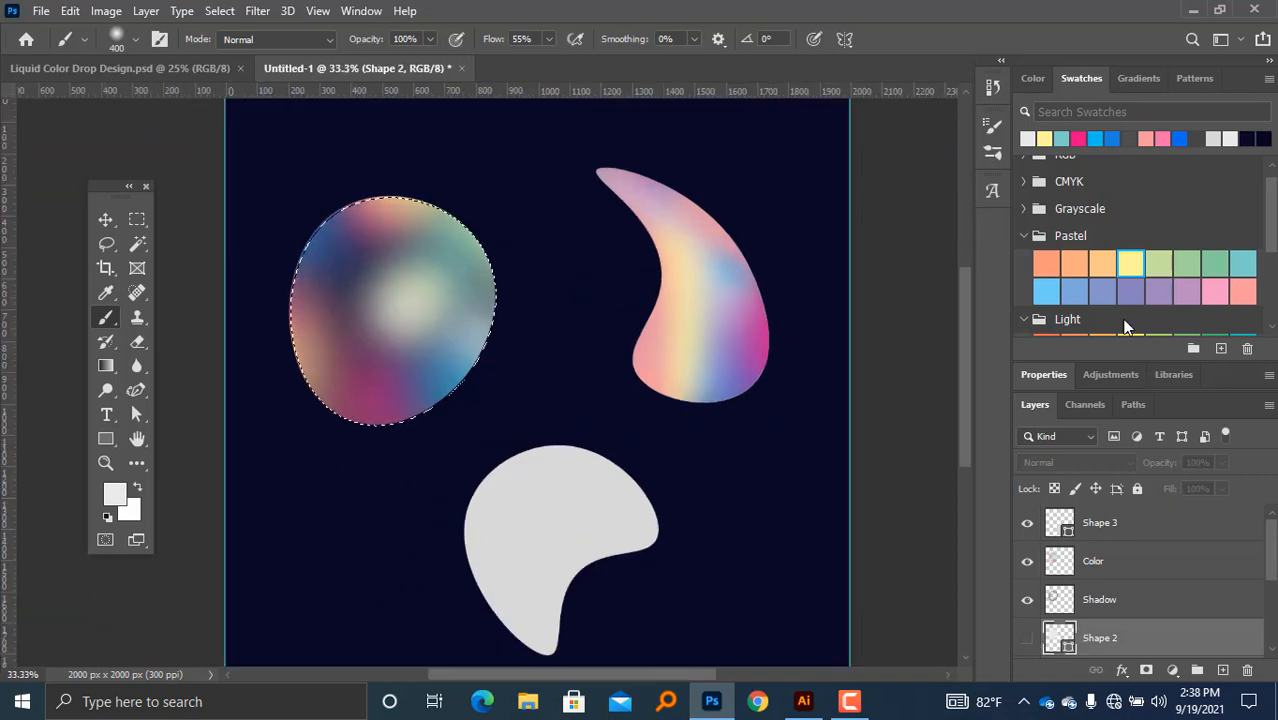
left_click(1162, 141)
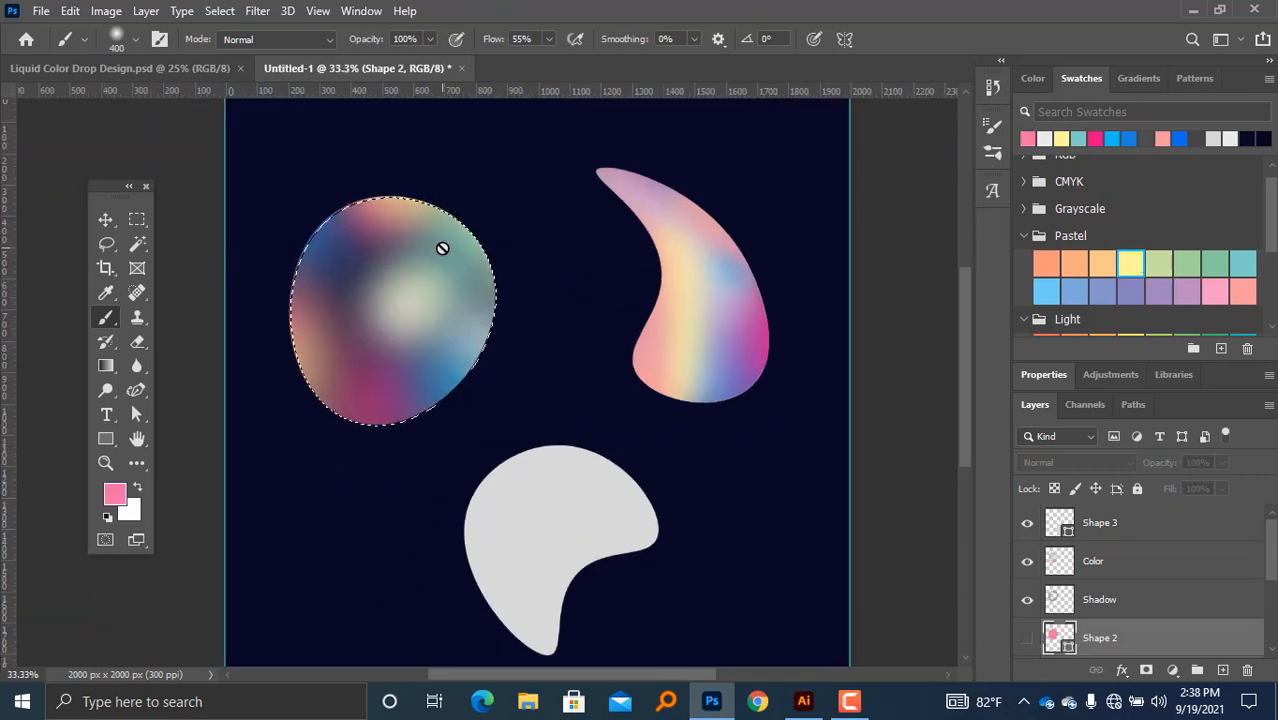
left_click(1074, 570)
Step: Try painting pink and pastel yellow over the rounded shape's center
left_click(418, 305)
key("ctrl+z")
left_click(412, 283)
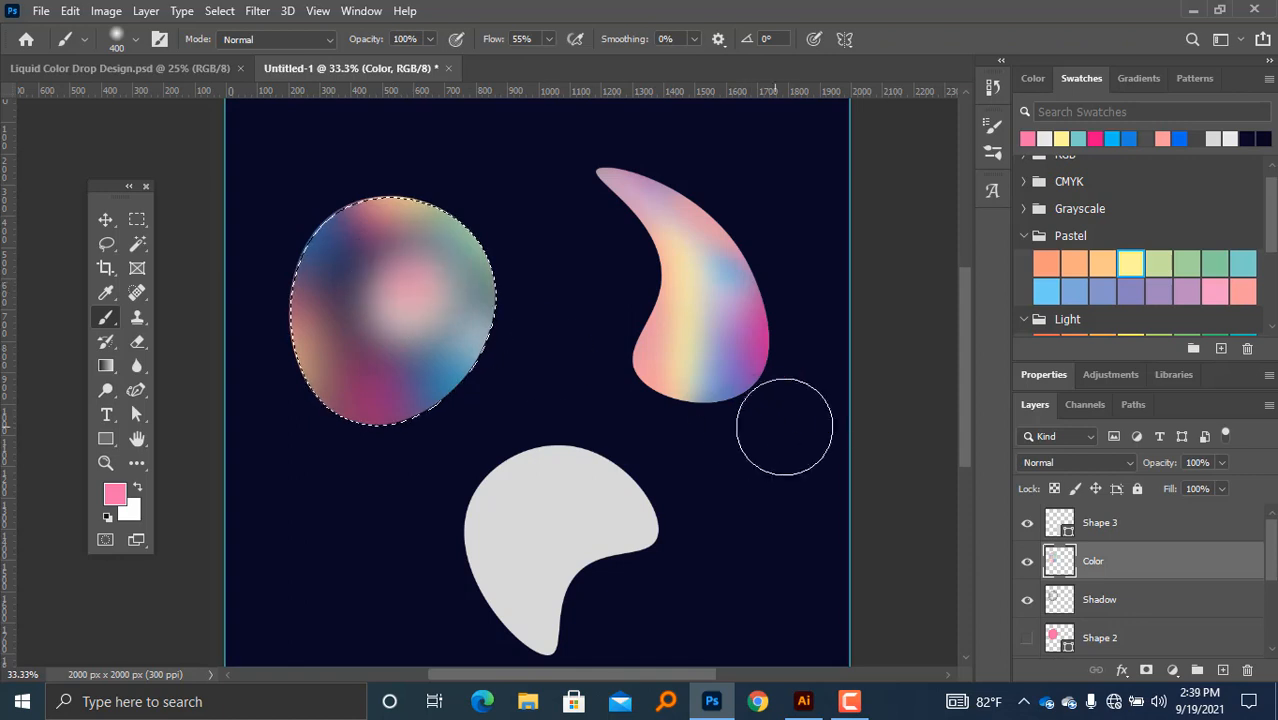
key("ctrl+z")
left_click(1128, 263)
left_click(376, 279)
key("ctrl+z")
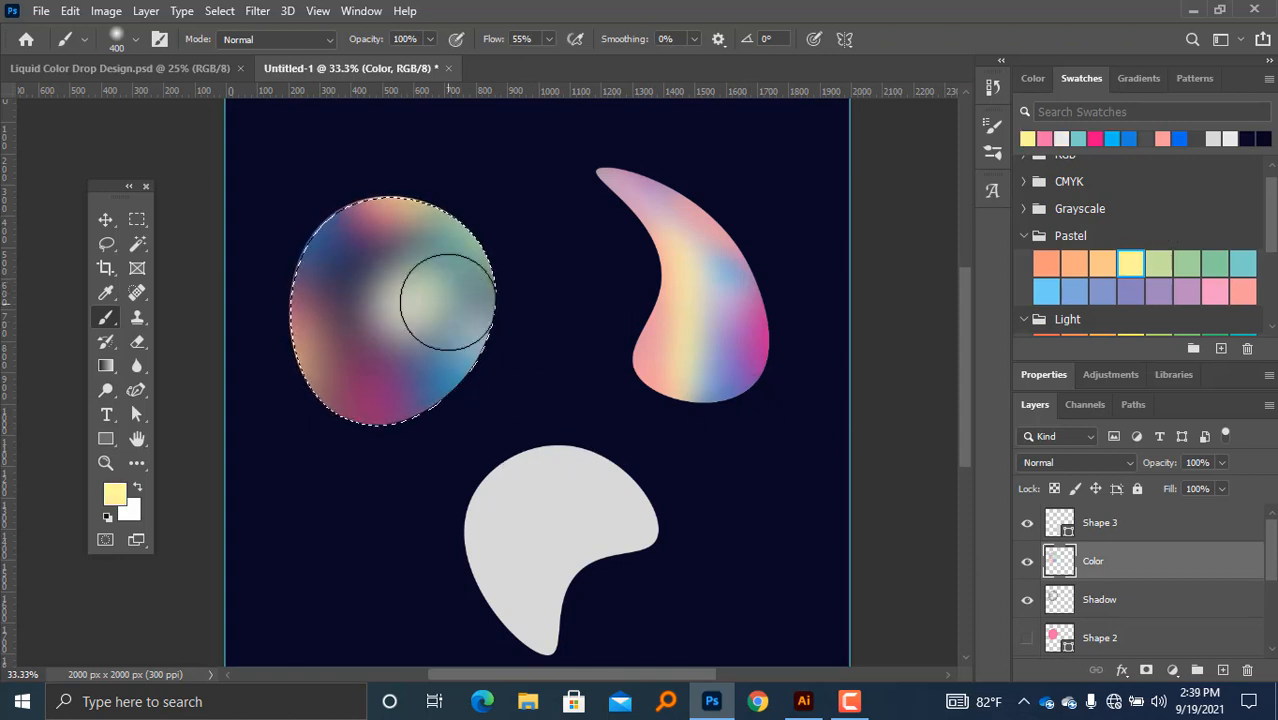
Step: Paint pastel light blue just below the rounded shape's center and pastel yellow just above it
left_click(1046, 290)
left_click(390, 333)
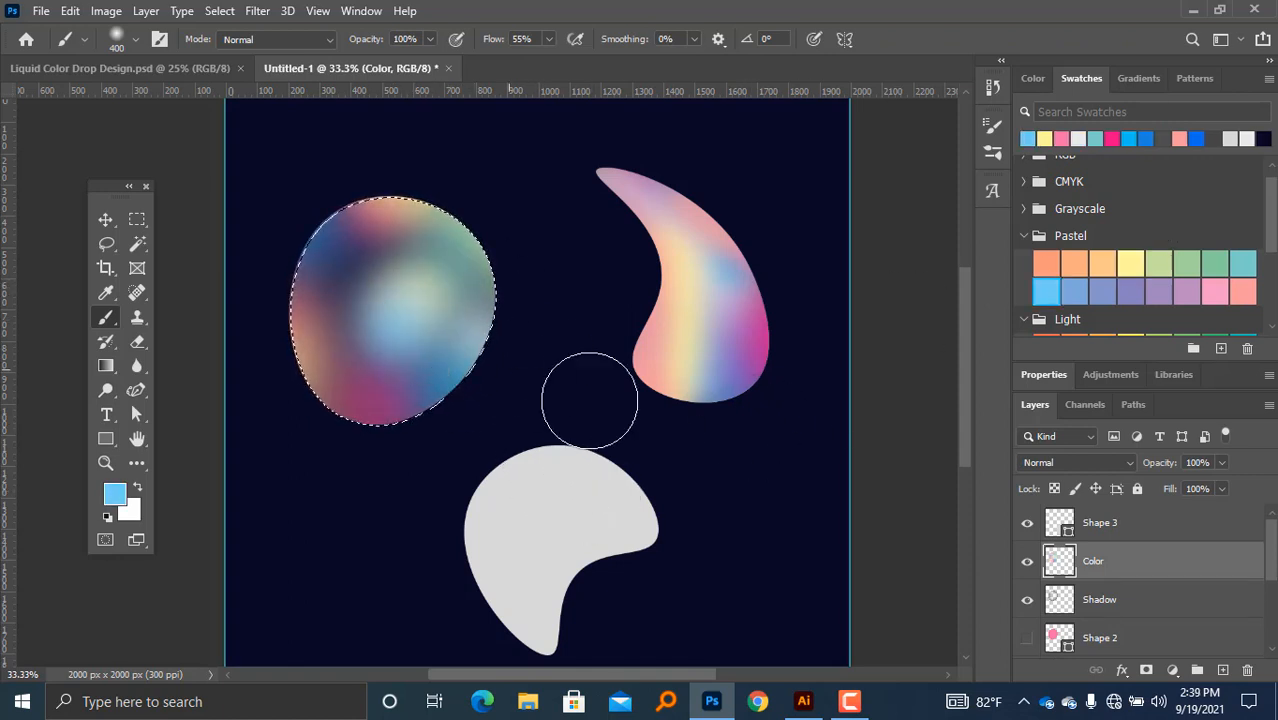
left_click(1128, 263)
left_click(392, 272)
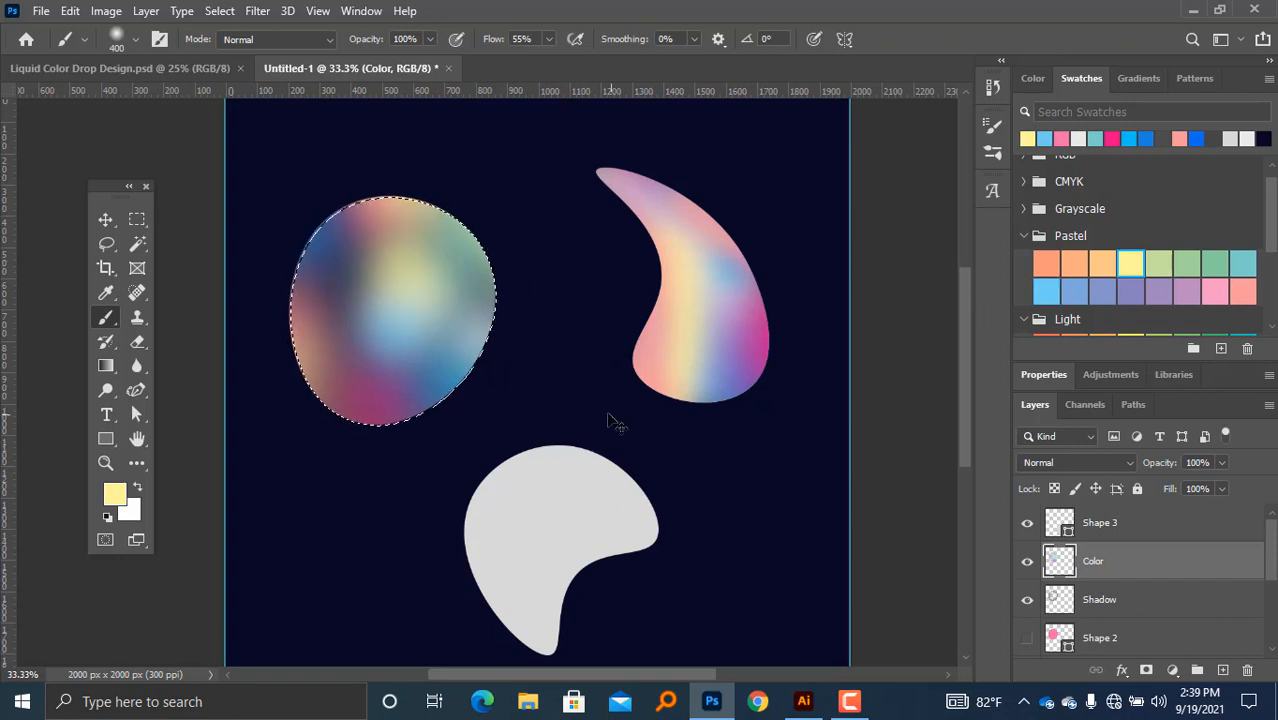
Step: Clear the selection, switch to the Move tool and deselect all layers
key("ctrl+d")
key("ctrl+minus")
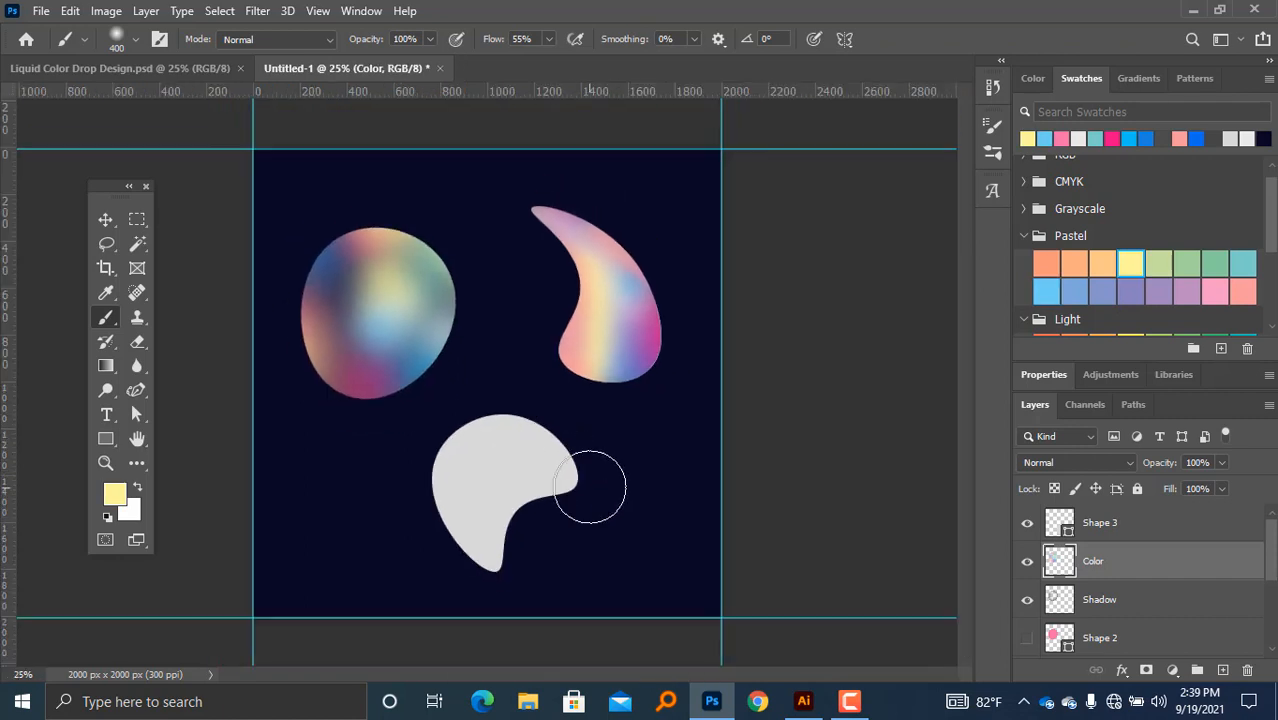
left_click(106, 220)
left_click(798, 437)
key("ctrl+minus")
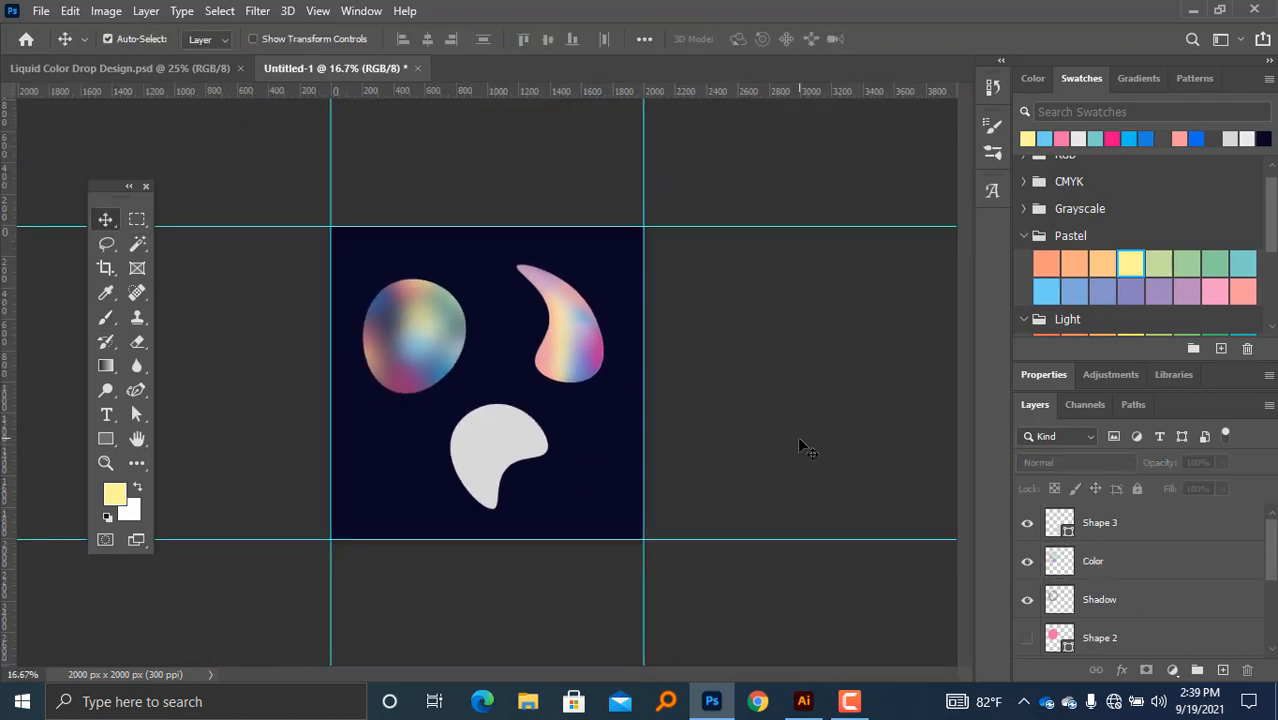
Step: Add a new layer above Shape 3 and name it Shadow
key("ctrl+plus")
left_click(519, 487)
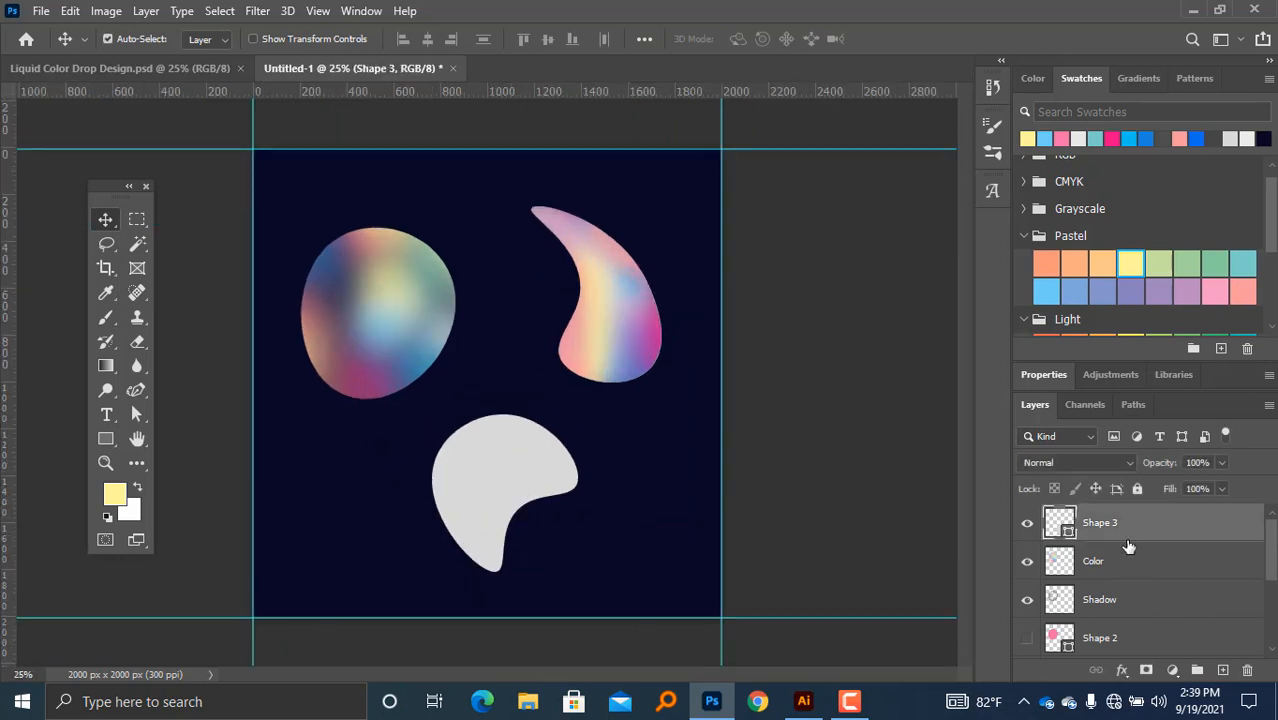
left_click(1221, 668)
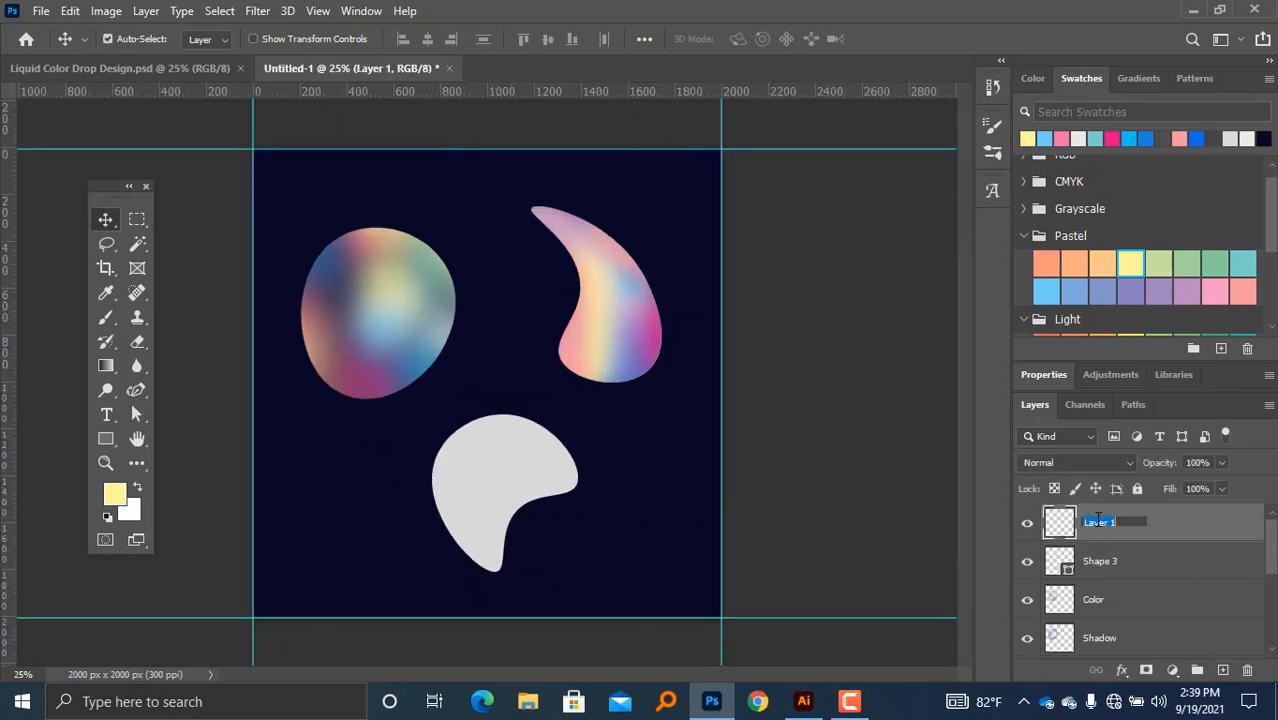
key("Caps_Lock")
key("Caps_Lock")
type("Sha")
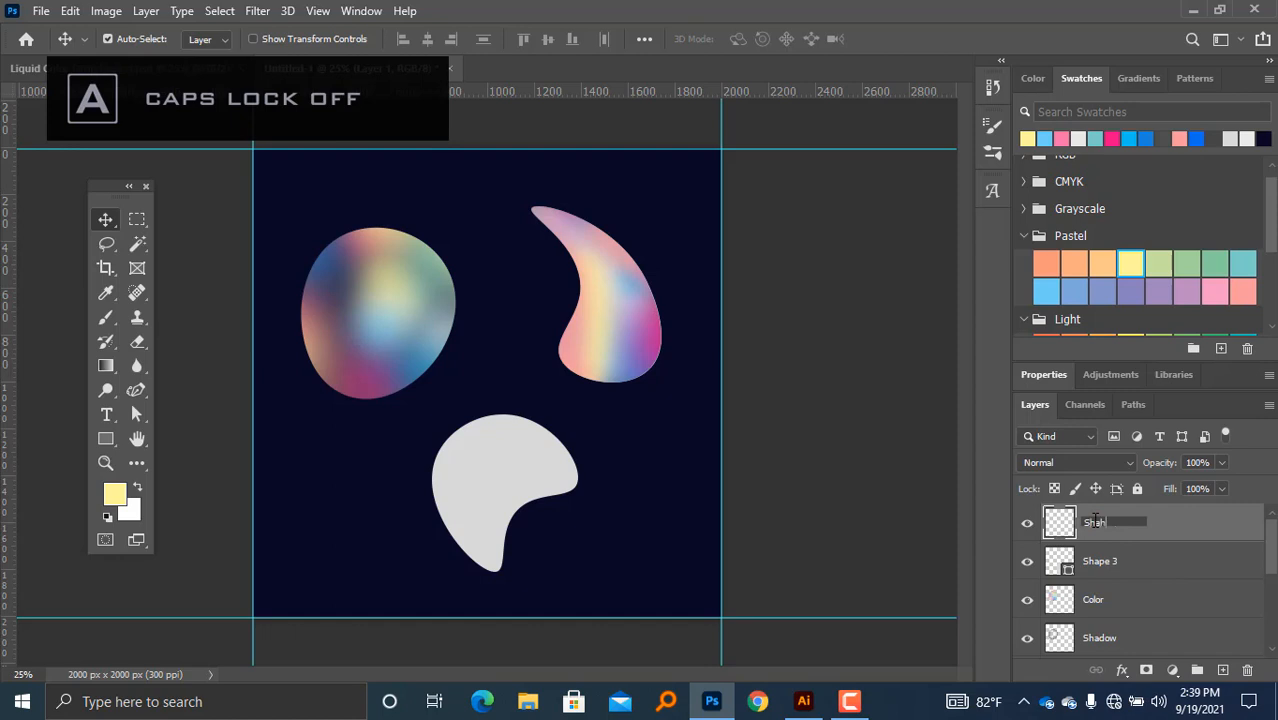
type("dow")
key("Return")
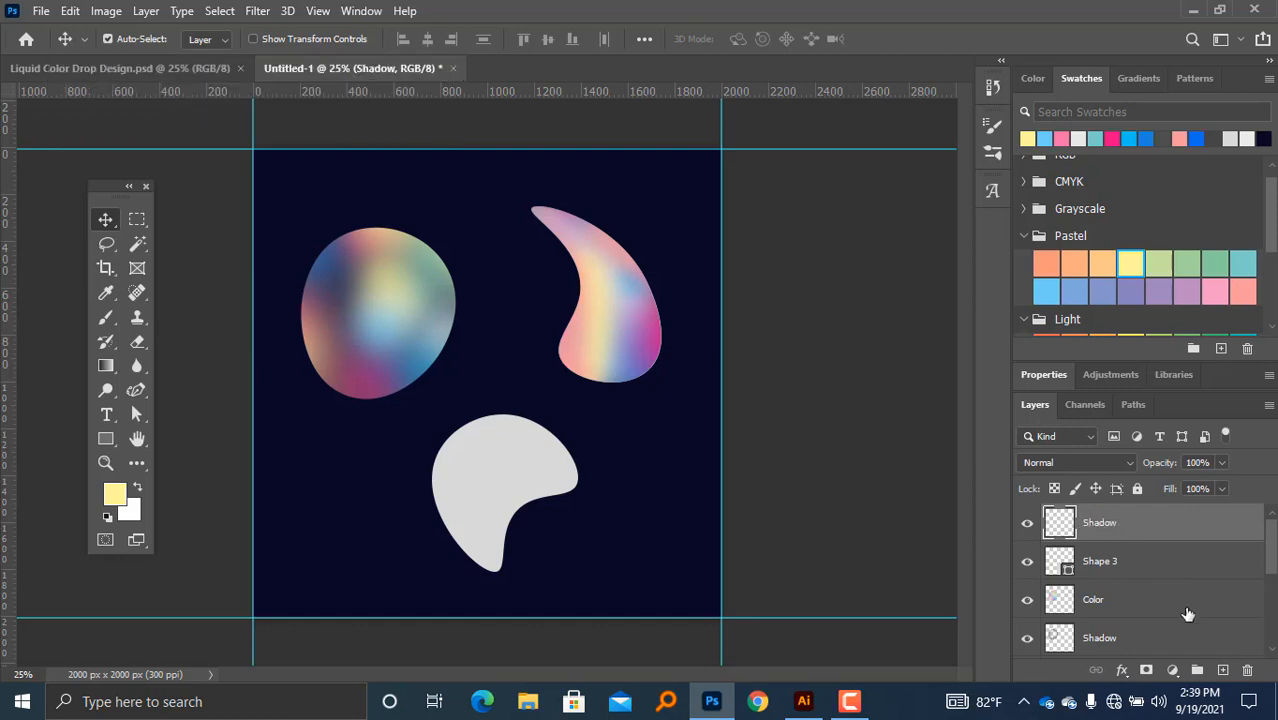
Step: Add another new layer above the new Shadow layer and name it Color
left_click(1222, 669)
double_click(1092, 523)
key("Caps_Lock")
type("C")
key("Caps_Lock")
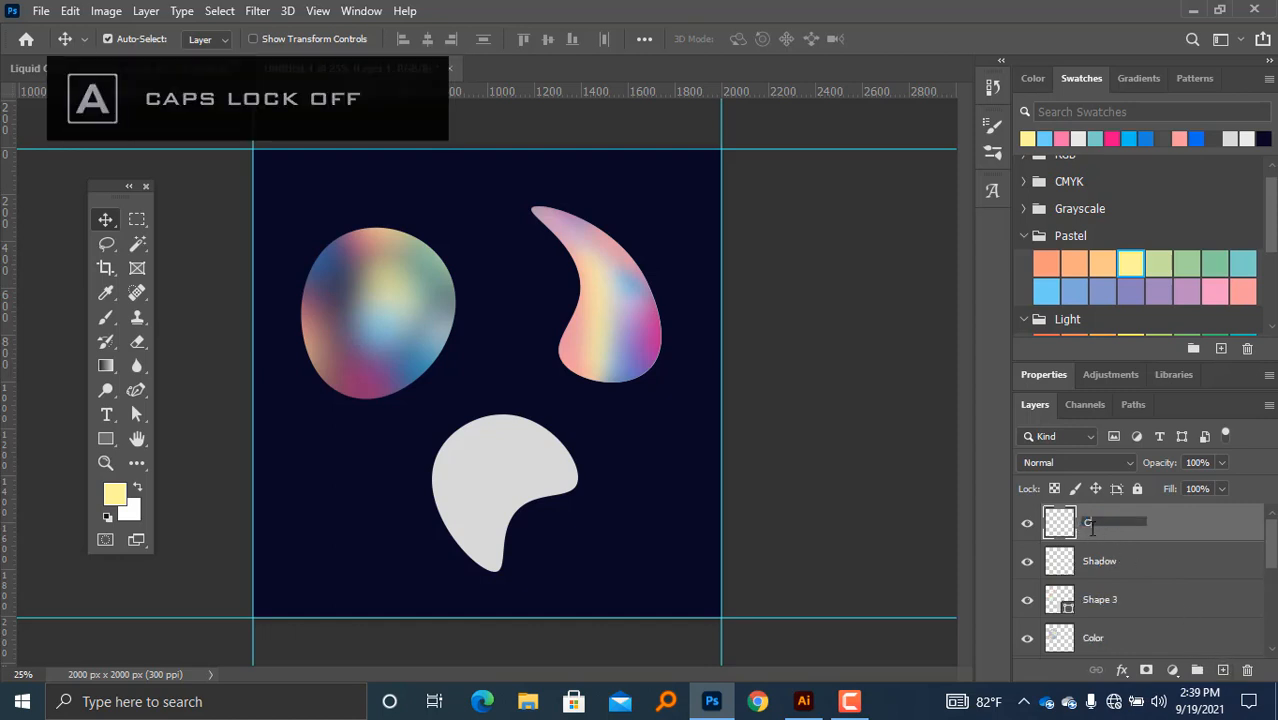
key("Return")
Step: Load Shape 3's outline as a selection, target its Shadow layer and set the foreground color to dark gray 565658
left_click(1060, 604, "ctrl")
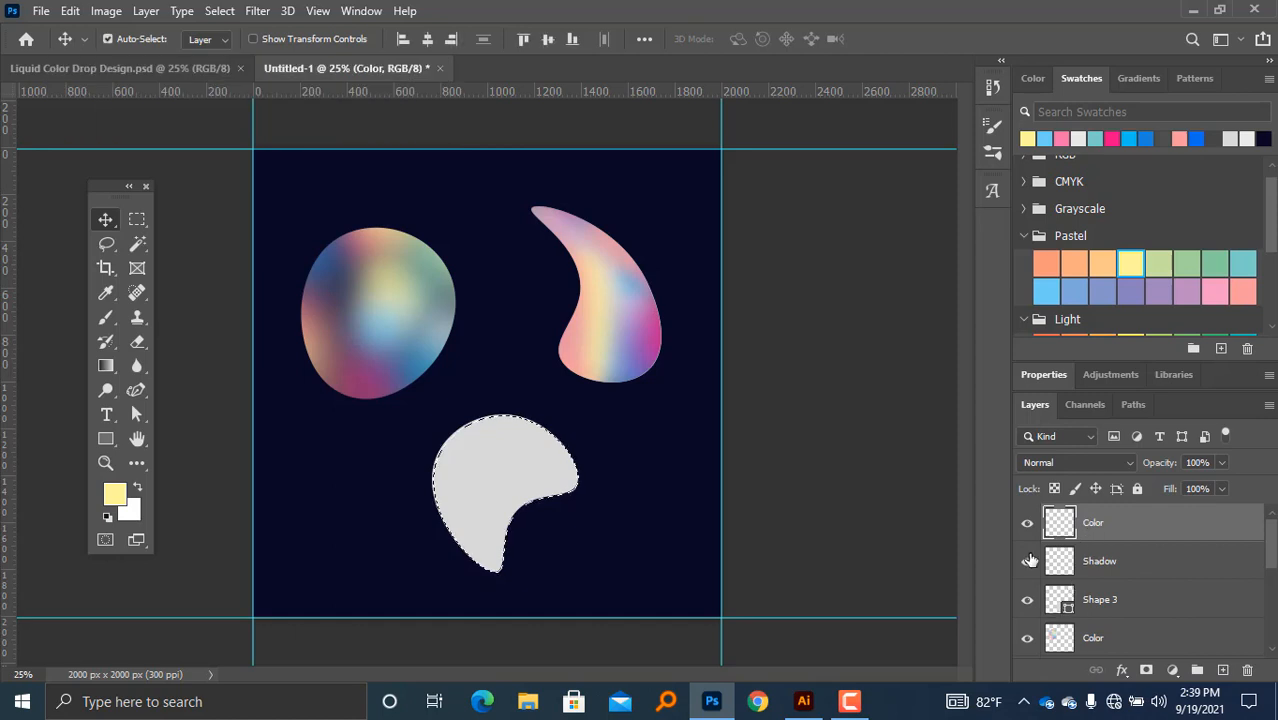
left_click(1095, 566)
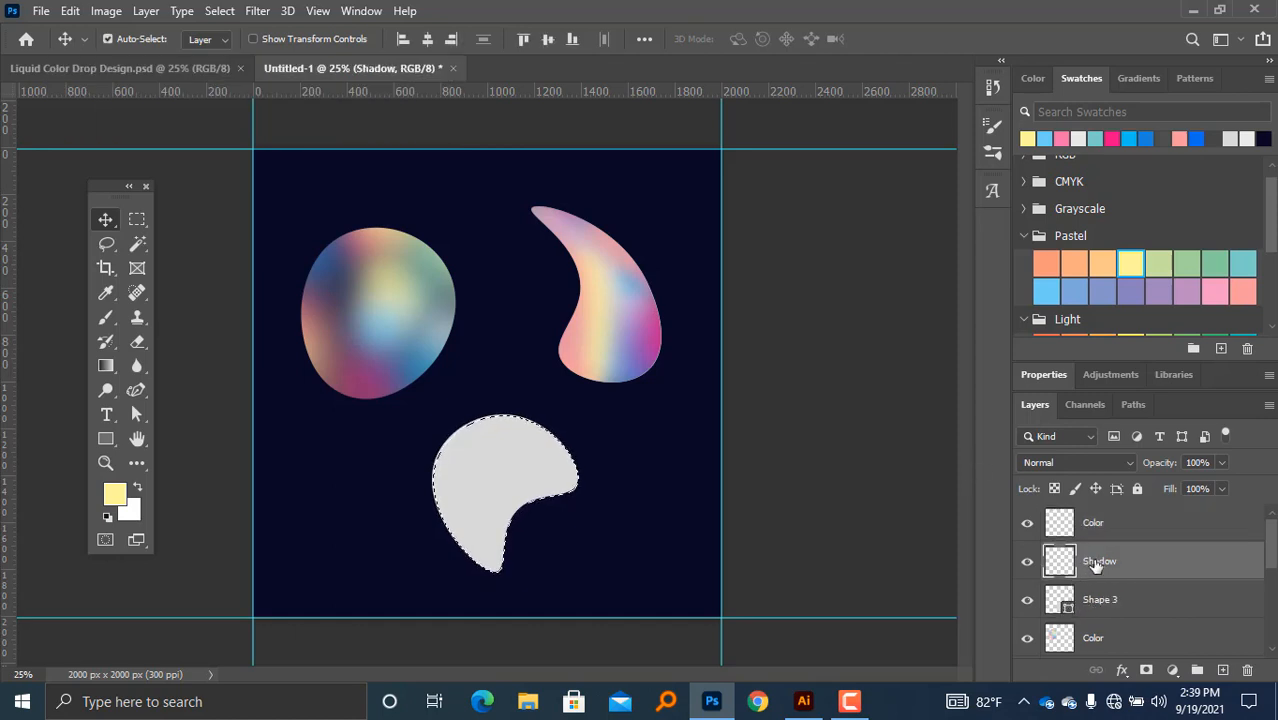
left_click(114, 493)
left_click(428, 428)
left_click(786, 335)
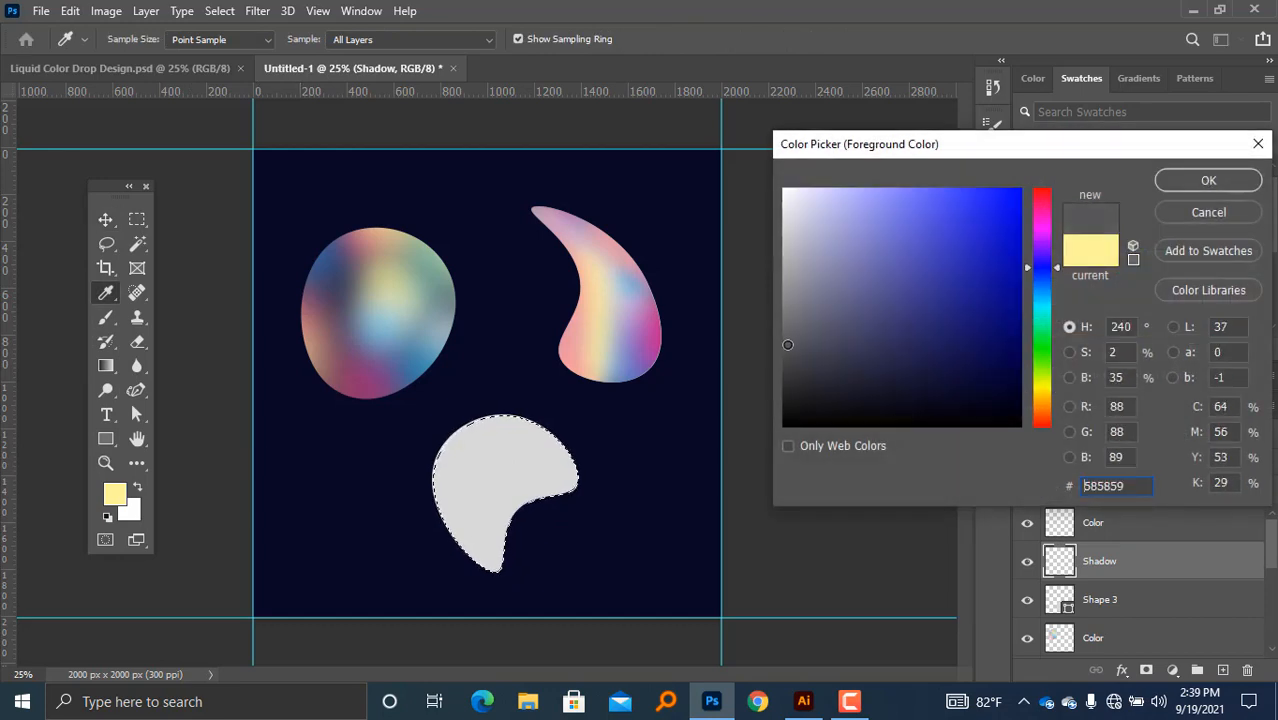
left_click(1227, 189)
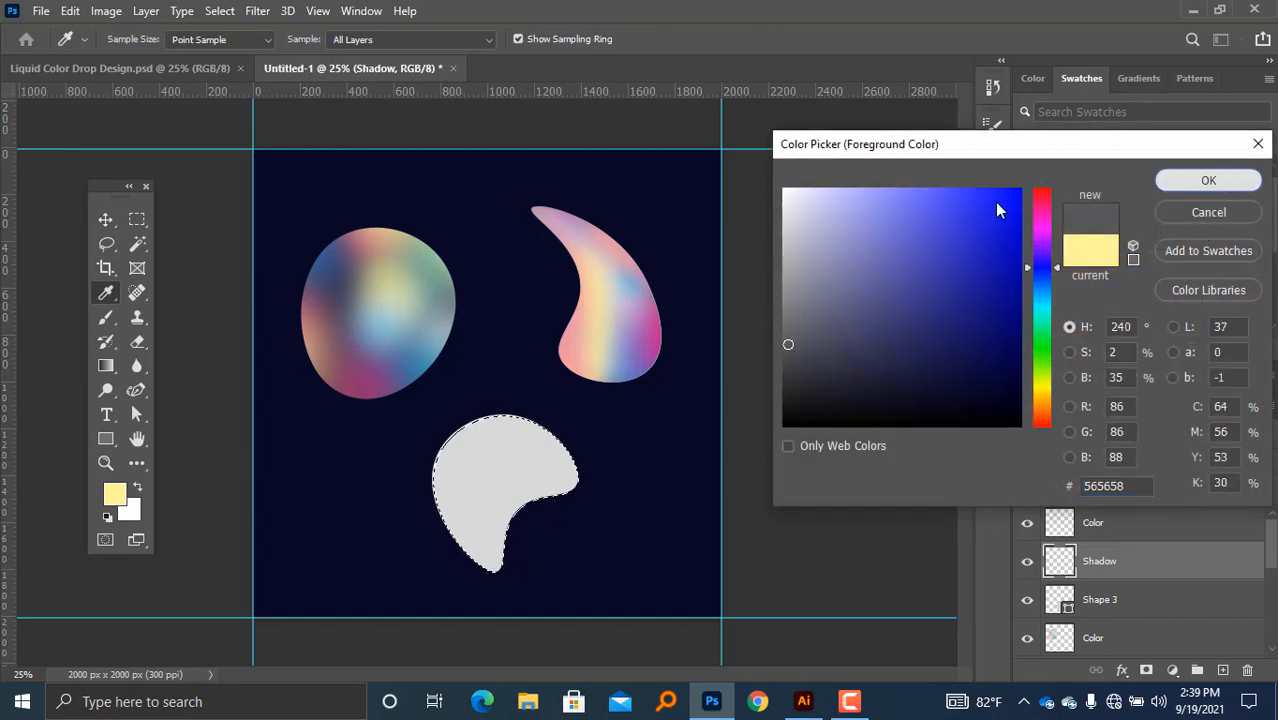
Step: Brush dark gray shading around the inside edges of the selected Shape 3 on its Shadow layer
left_click(99, 319)
left_click(442, 534, "ctrl")
left_click(431, 570, "ctrl")
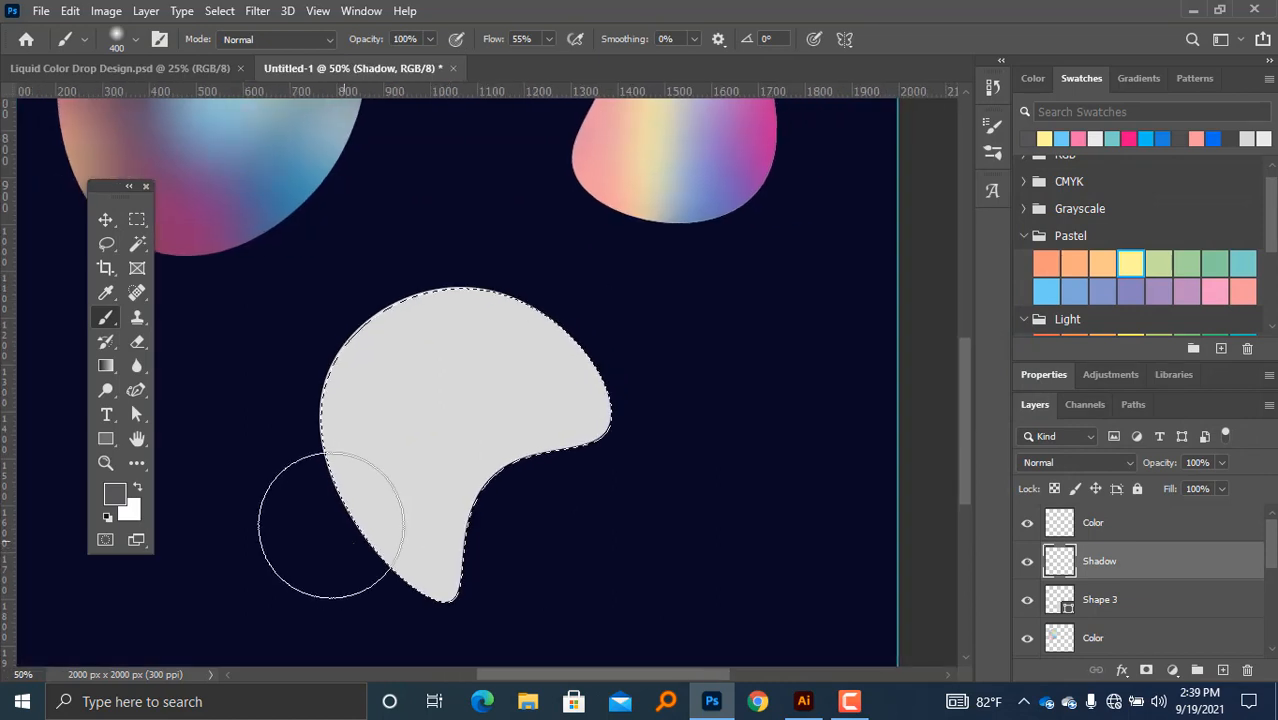
mouse_move(252, 436)
left_mouse_down()
mouse_move(328, 283)
mouse_move(374, 242)
mouse_move(484, 237)
mouse_move(569, 279)
mouse_move(633, 337)
left_mouse_up()
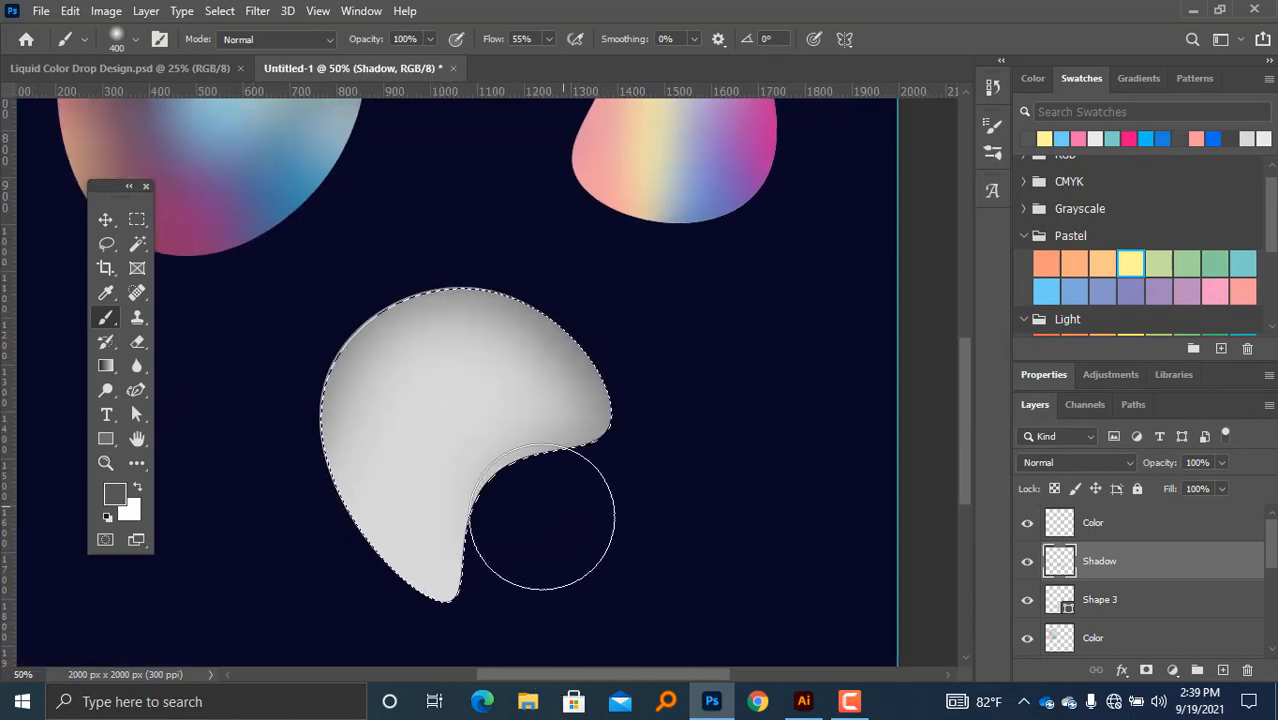
mouse_move(247, 391)
left_mouse_down()
mouse_move(266, 477)
mouse_move(362, 604)
mouse_move(492, 644)
mouse_move(538, 578)
mouse_move(530, 548)
mouse_move(572, 511)
mouse_move(650, 482)
left_mouse_up()
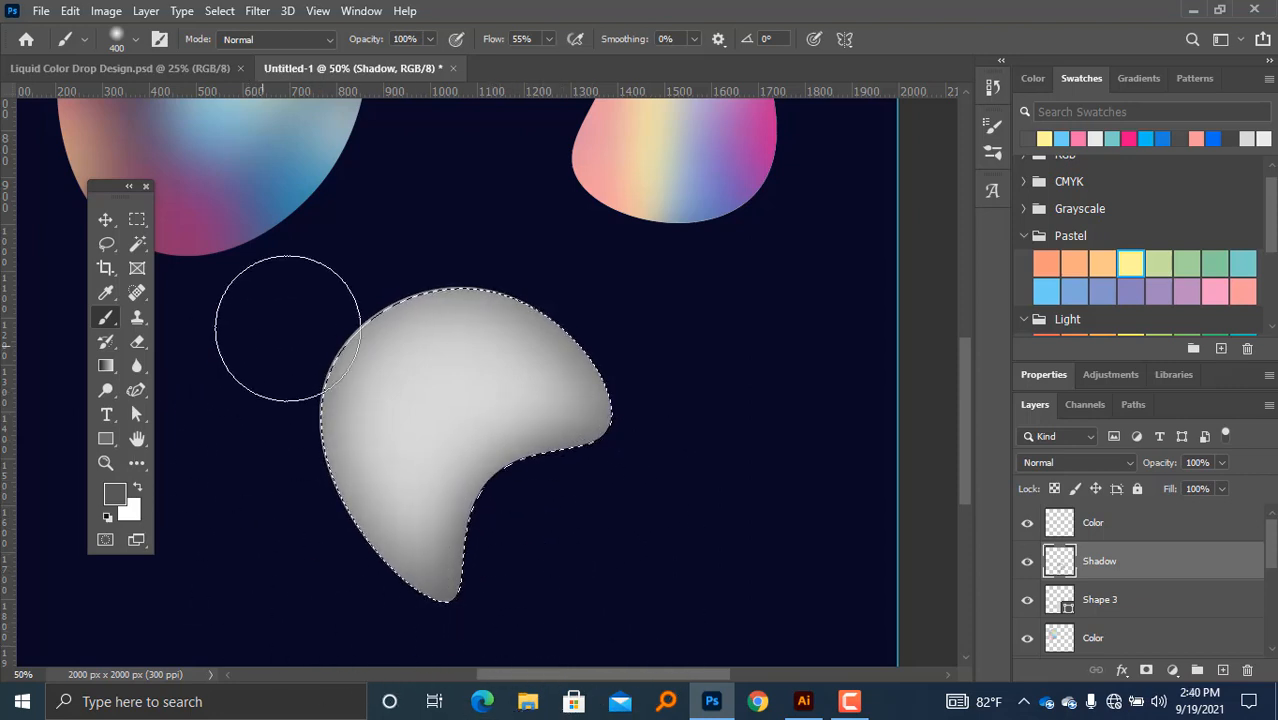
mouse_move(249, 352)
left_mouse_down()
mouse_move(425, 251)
mouse_move(759, 305)
left_mouse_up()
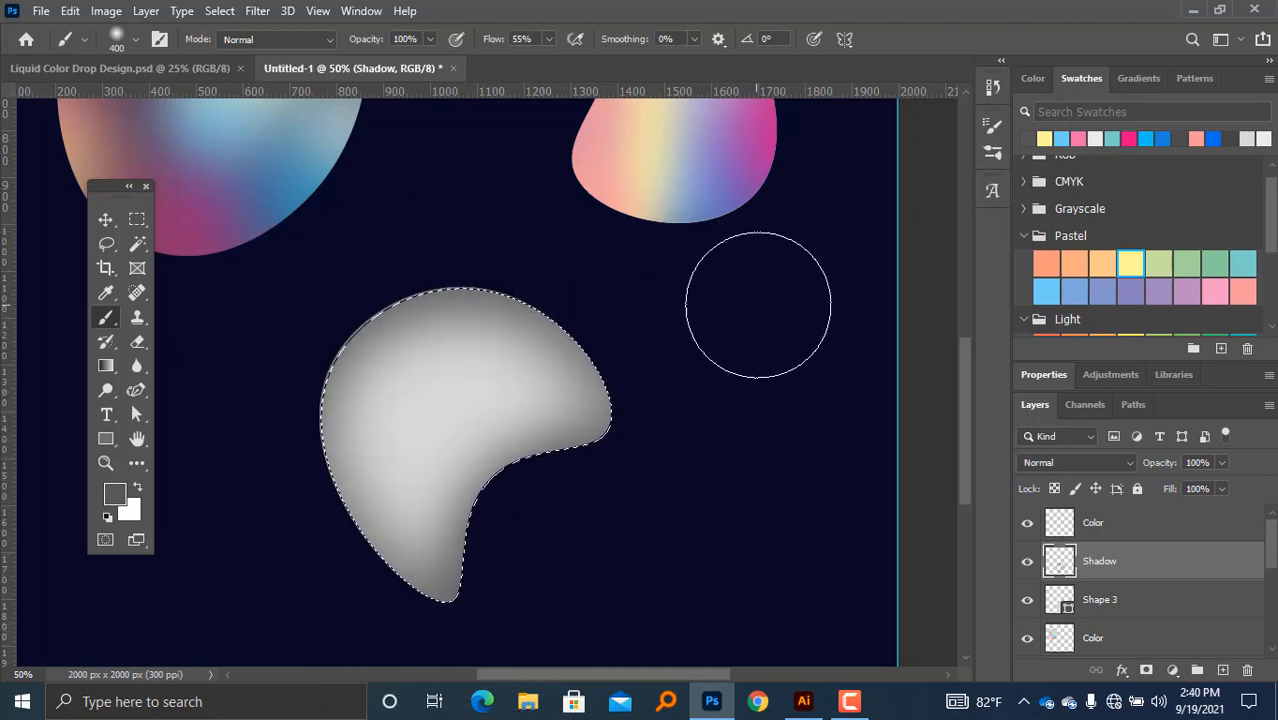
Step: On the Color layer, paint pastel yellow at Shape 3's top, light blue at its right and center, magenta on the inner curve, and blue at the lower tip
left_click(1064, 530)
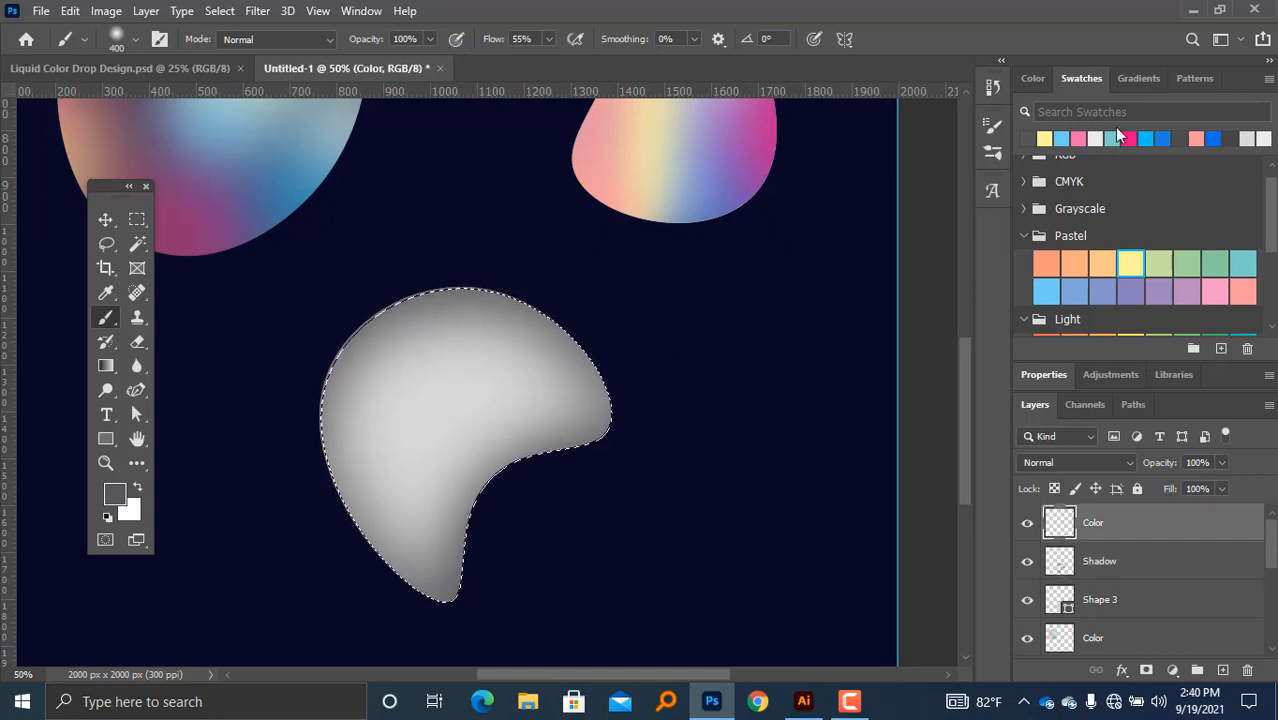
left_click(1060, 139)
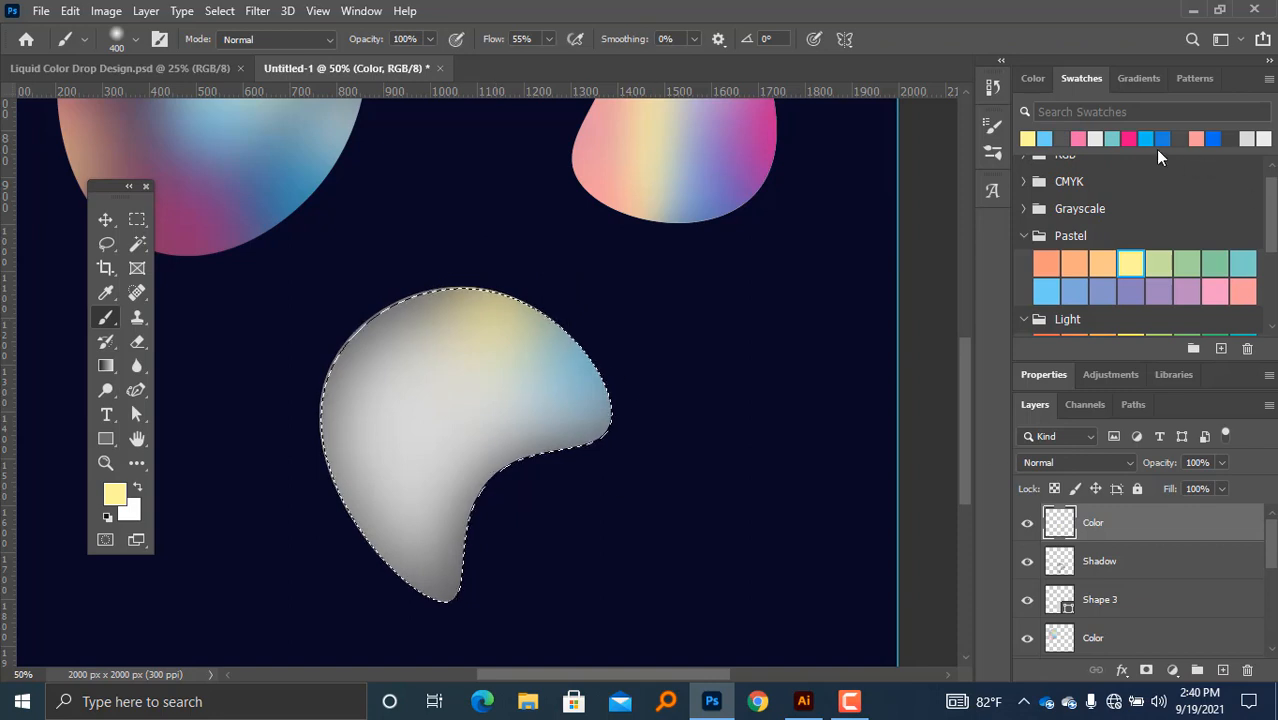
left_click(1128, 138)
left_click(1061, 138)
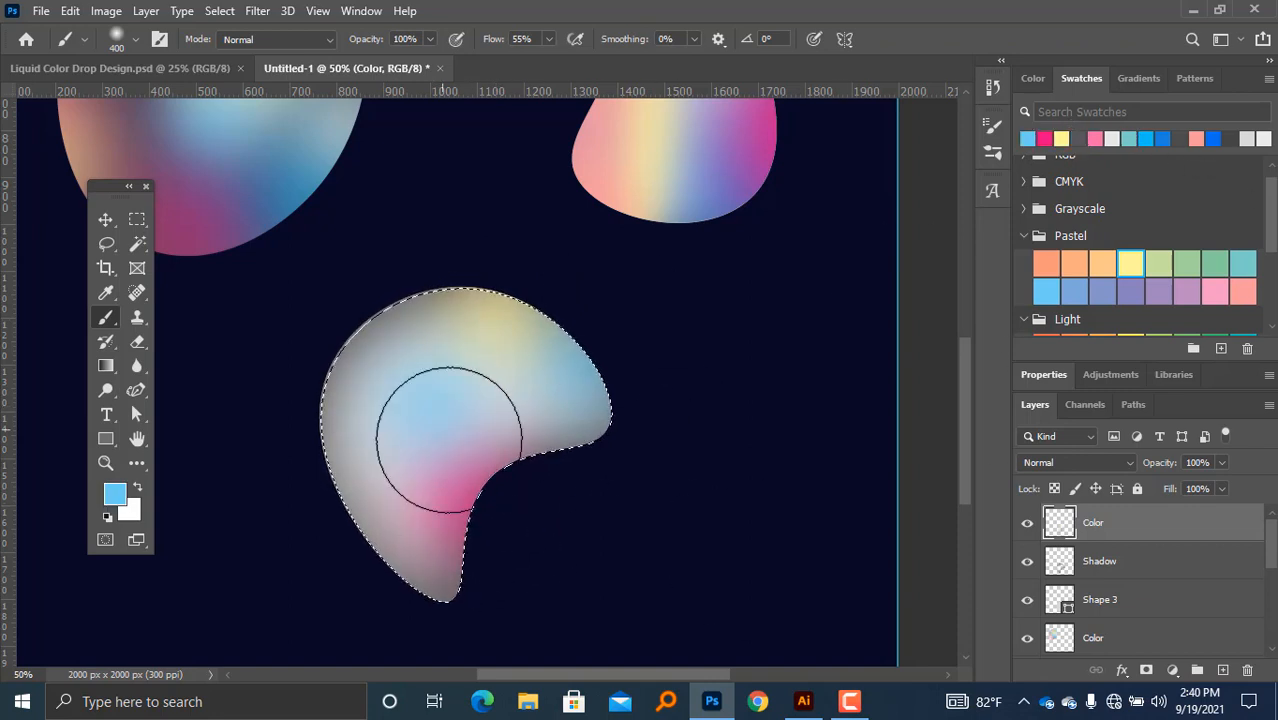
left_click(440, 410)
left_click(1158, 136)
left_click(499, 542)
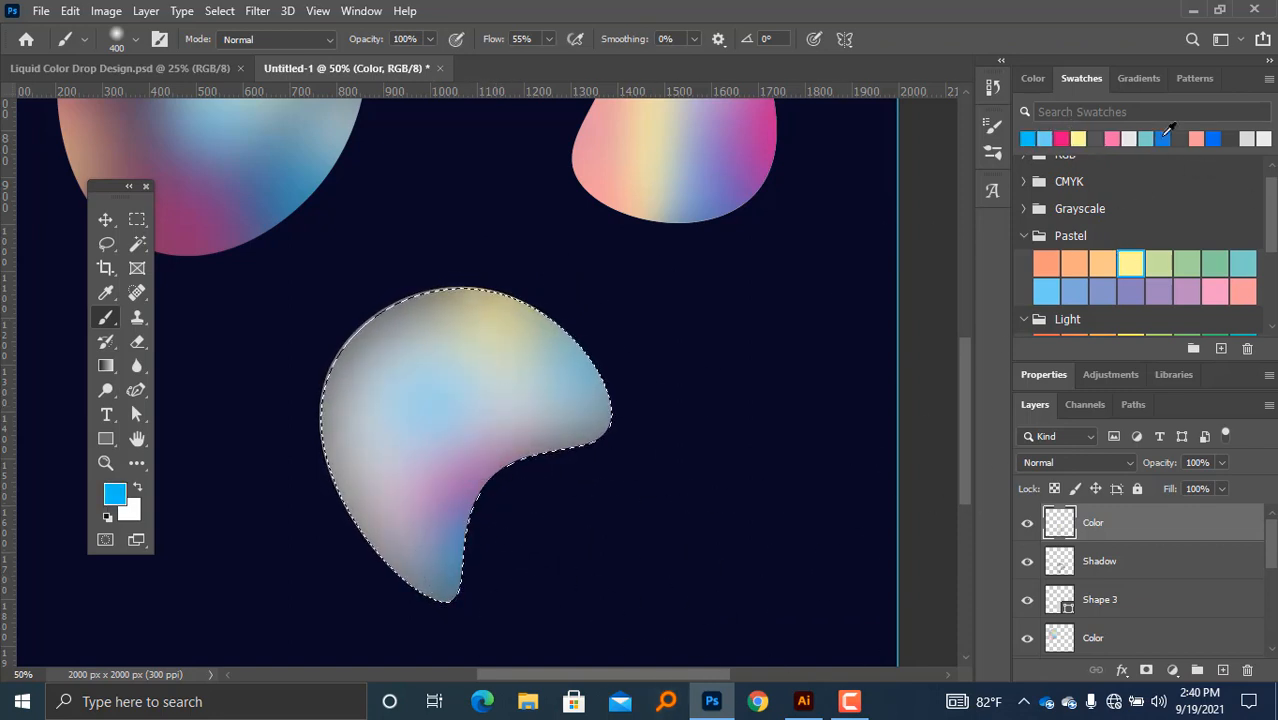
Step: Paint salmon pink on Shape 3's left edge and left of center, and pastel orange and pastel green over its upper center
left_click(1196, 138)
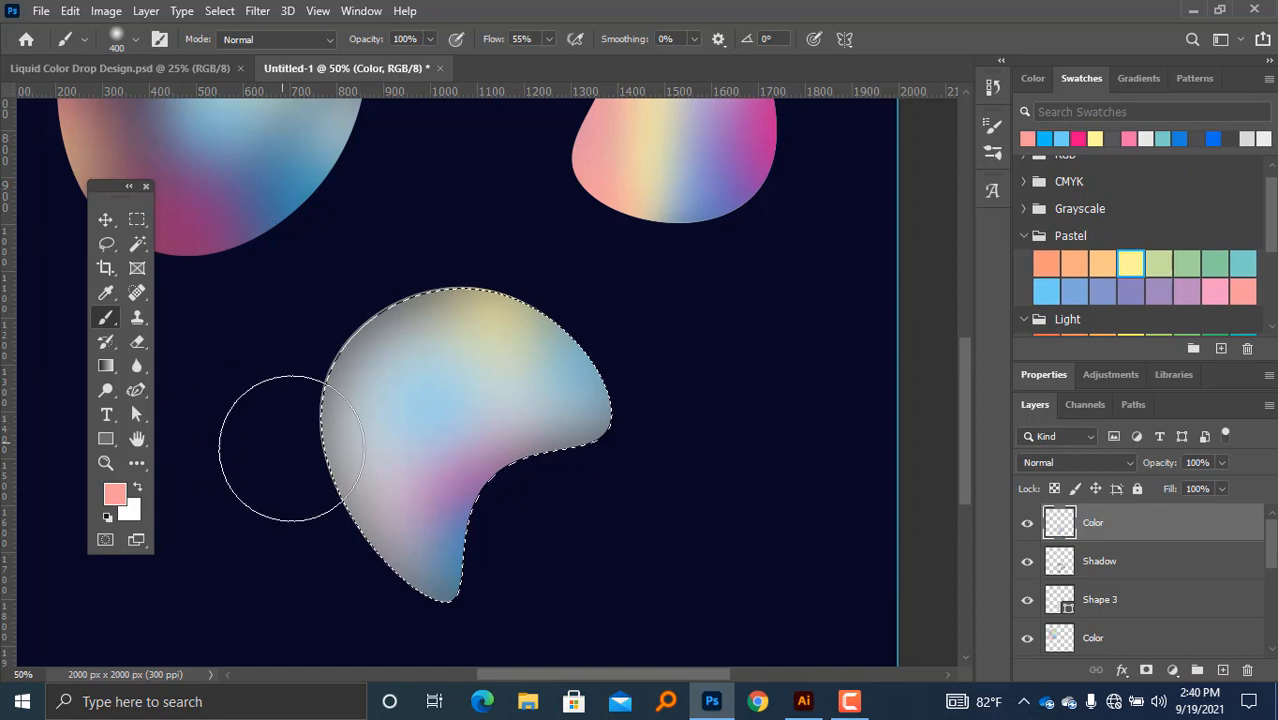
left_click(1085, 266)
left_click(480, 345)
left_click(1158, 262)
left_click(485, 340)
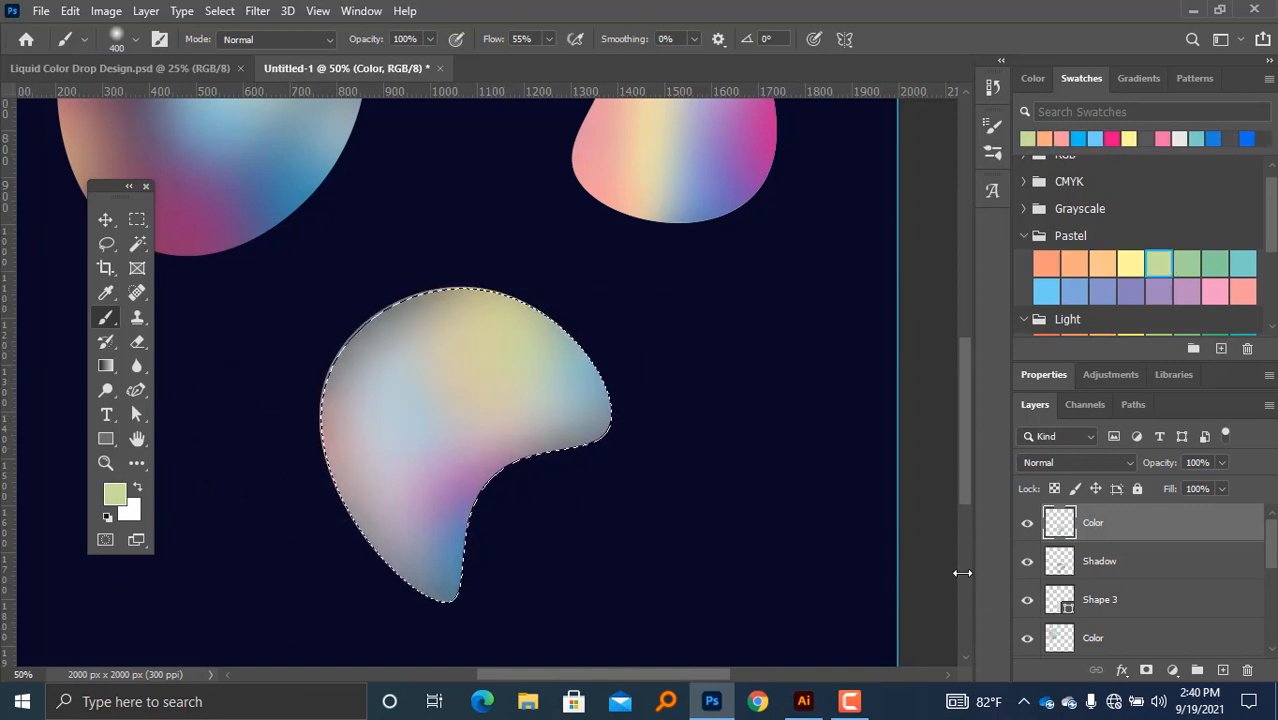
left_click(1246, 295)
left_click(402, 412)
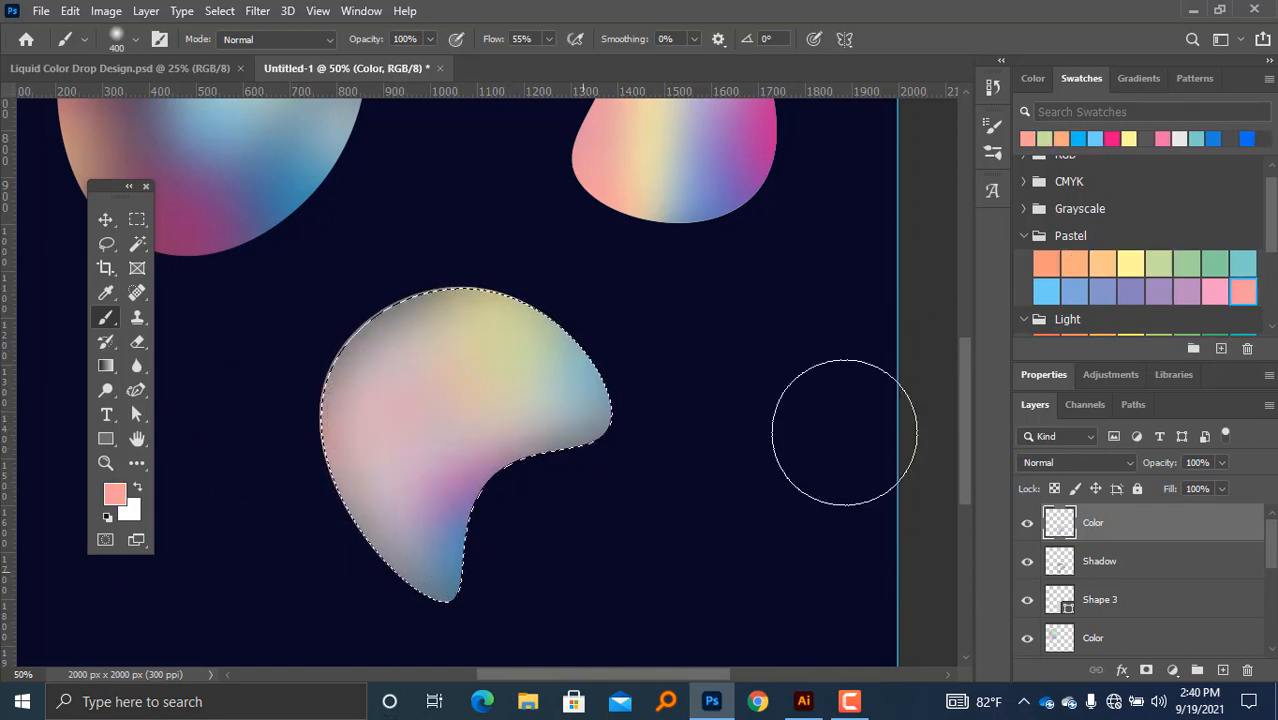
Step: Paint pastel yellow left of Shape 3's center, magenta on its left edge, bright blue at its upper left, and light blue near the lower tip
left_click(1126, 265)
left_click(415, 402)
left_click(1128, 139)
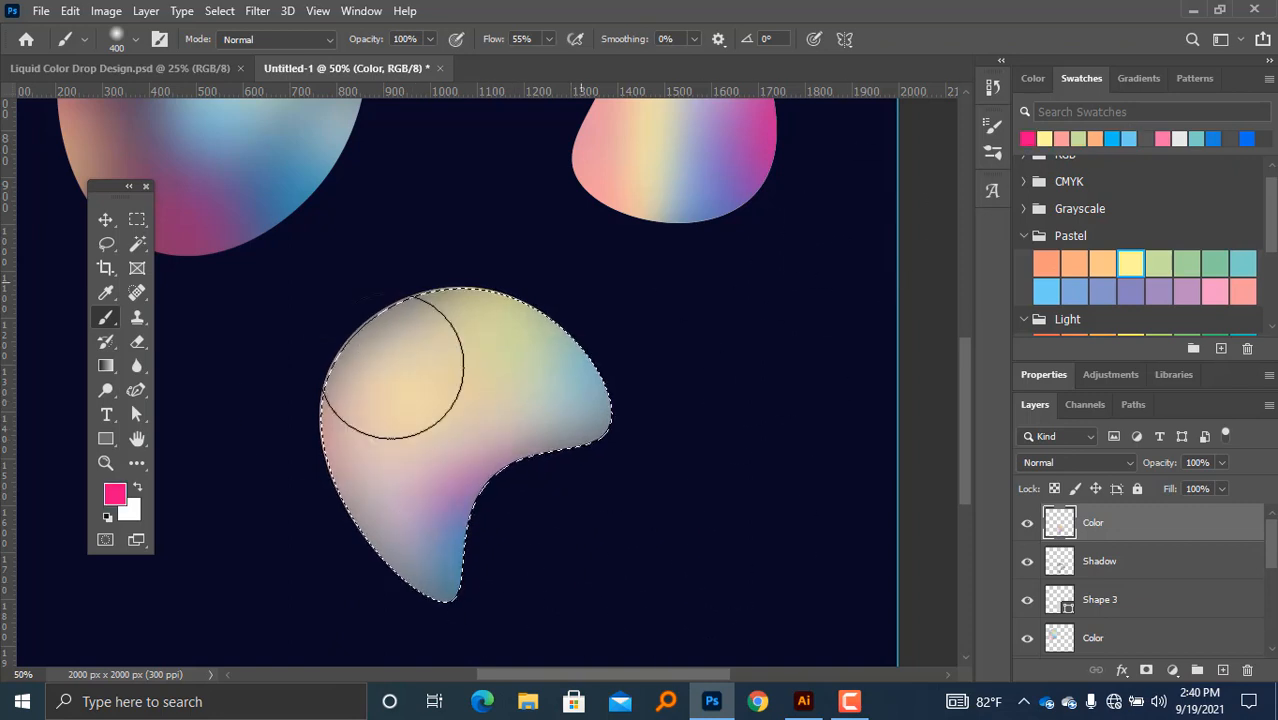
left_click(375, 442)
left_click(1112, 139)
left_click(365, 371)
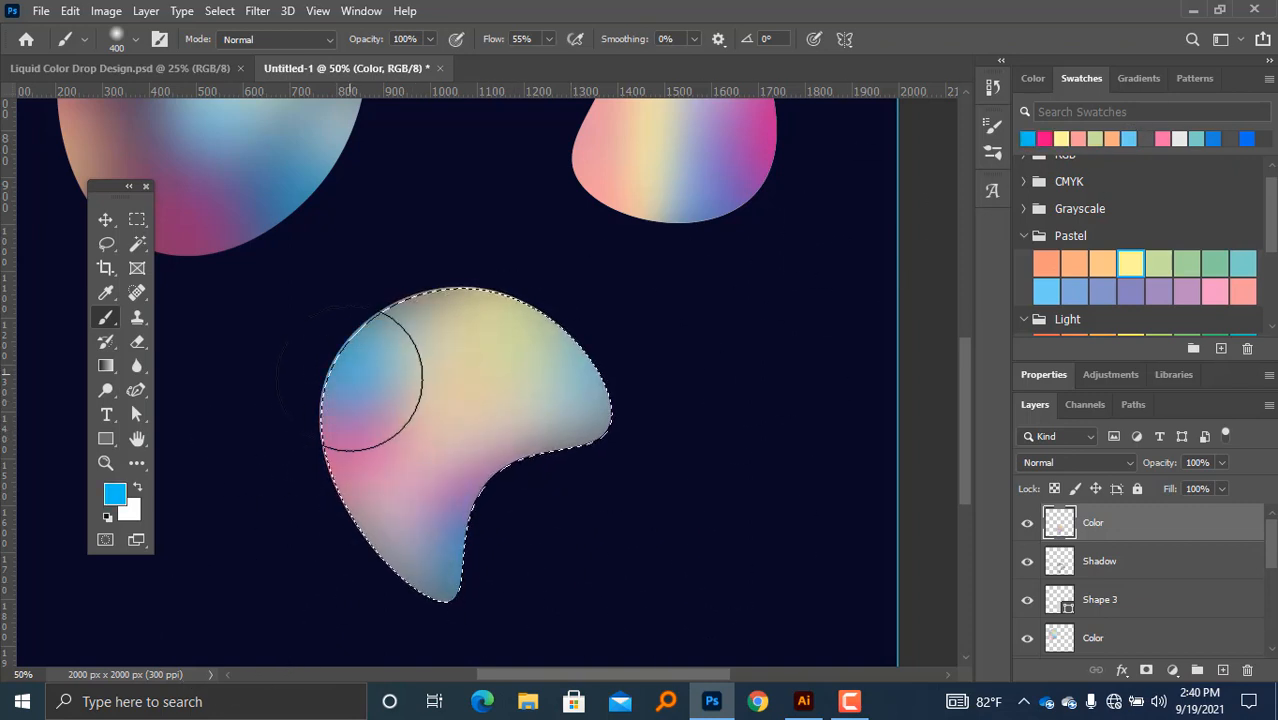
left_click(1133, 139)
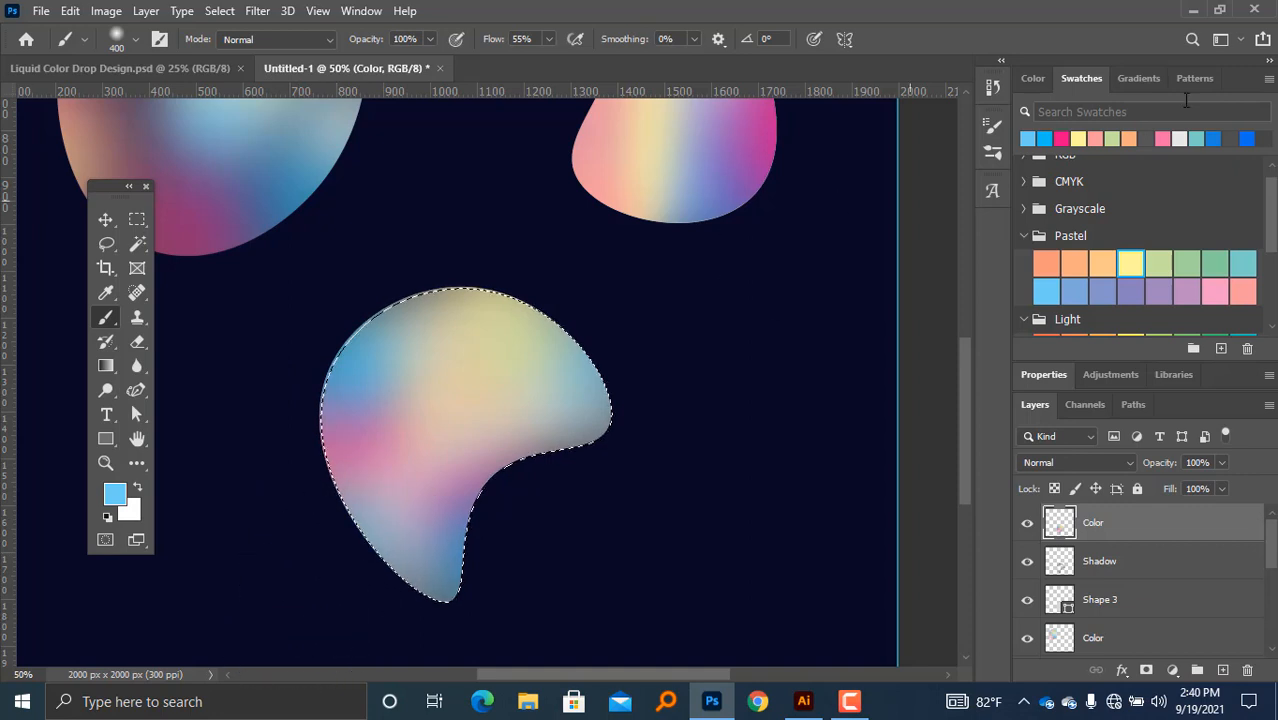
left_click(1090, 139)
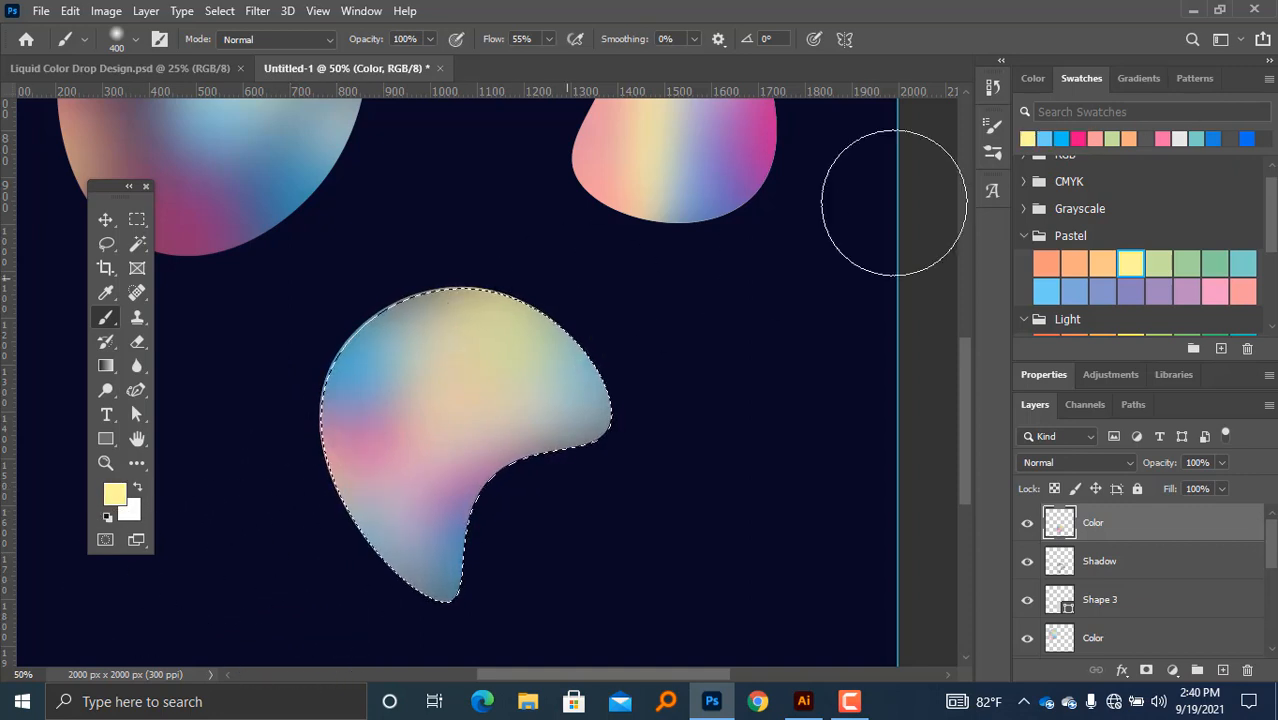
Step: Brush magenta along Shape 3's top edge and undo the last stroke
left_click(1080, 139)
mouse_move(488, 222)
left_mouse_down()
mouse_move(468, 228)
mouse_move(456, 204)
left_mouse_up()
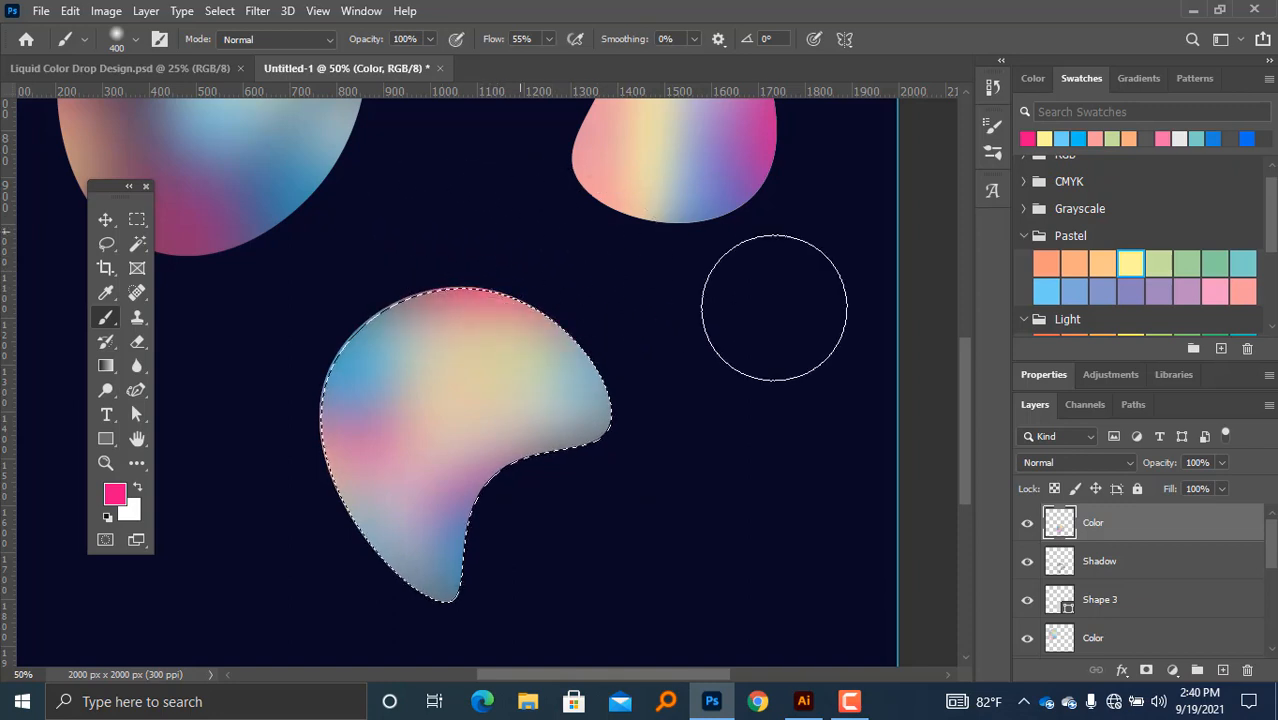
left_click_drag(387, 268, 448, 236)
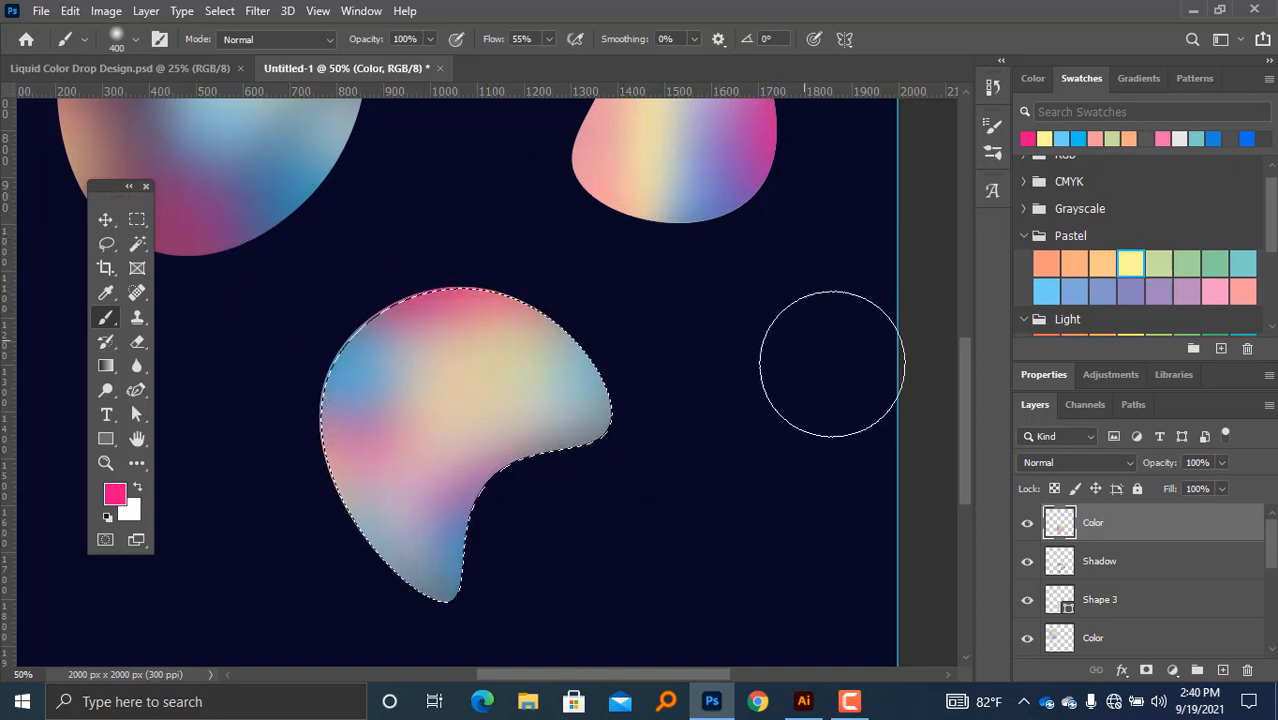
key("ctrl+z")
Step: Paint pastel teal on Shape 3's right tip and soft light gray just inside it
left_click(1197, 137)
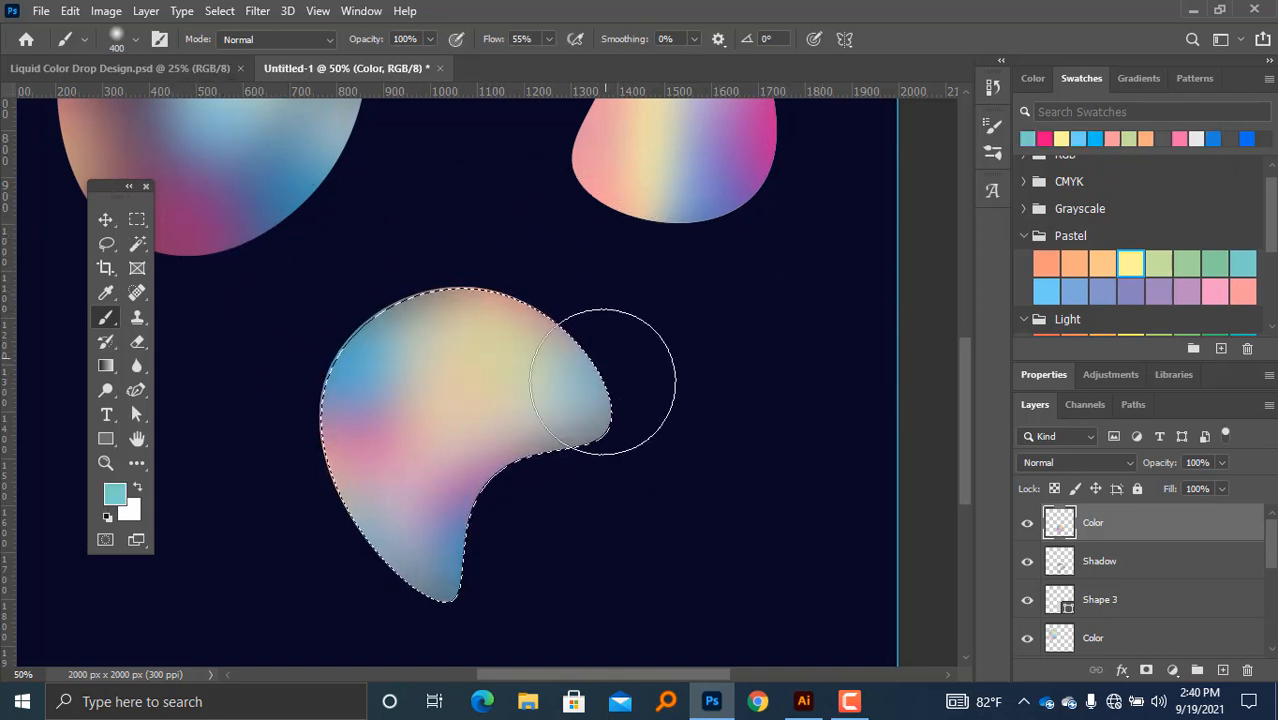
key("ctrl+z")
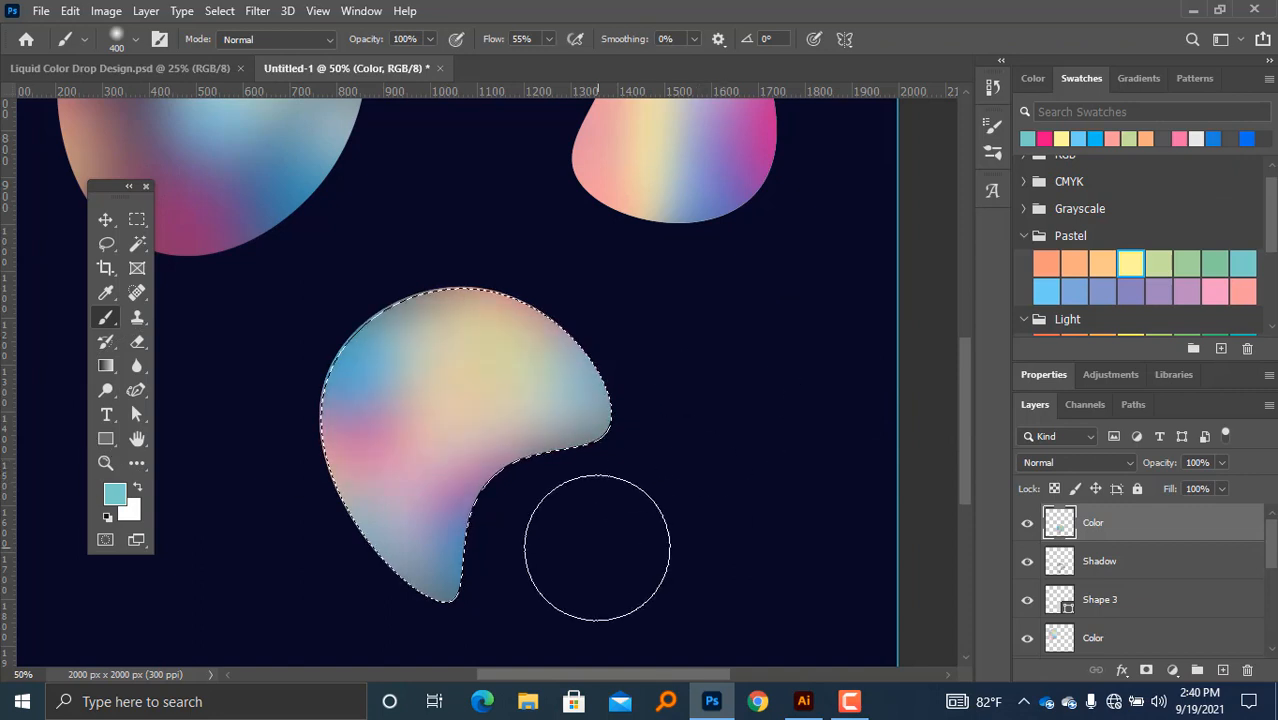
left_click(1197, 138)
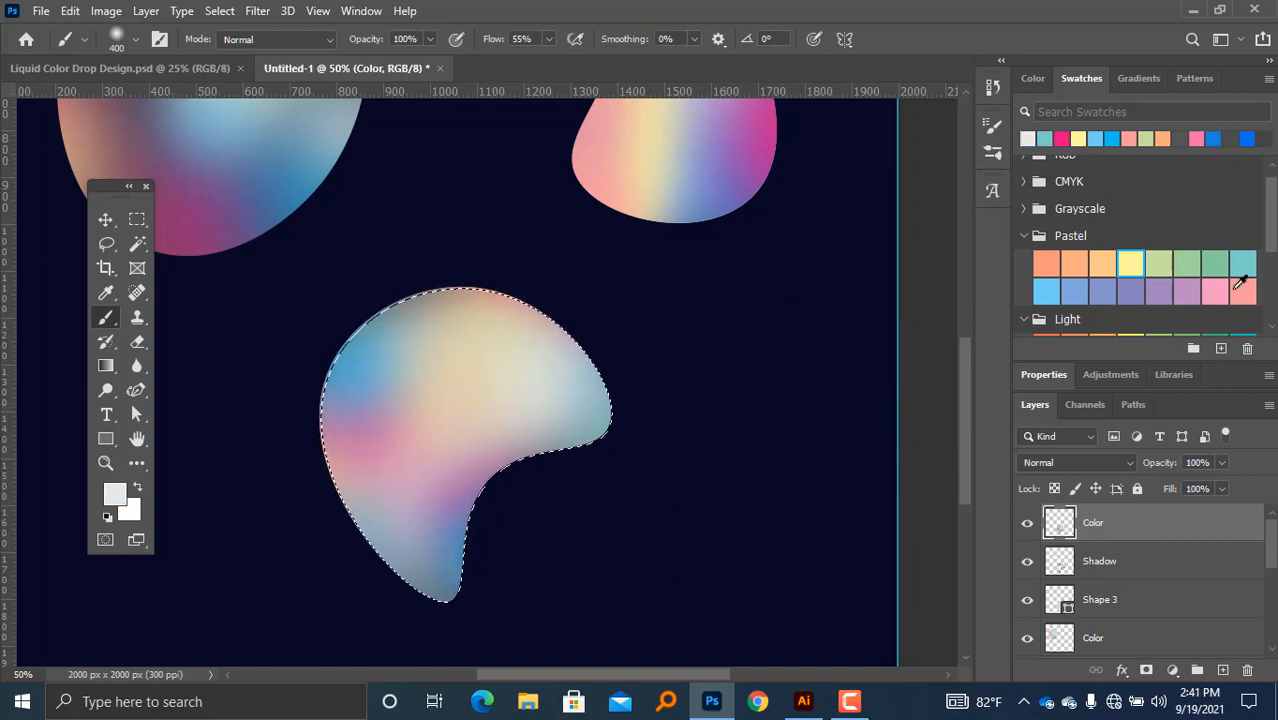
Step: Try painting light yellow and bright blue over Shape 3's center
scroll(1180, 280, "down", 2)
left_click(1130, 271)
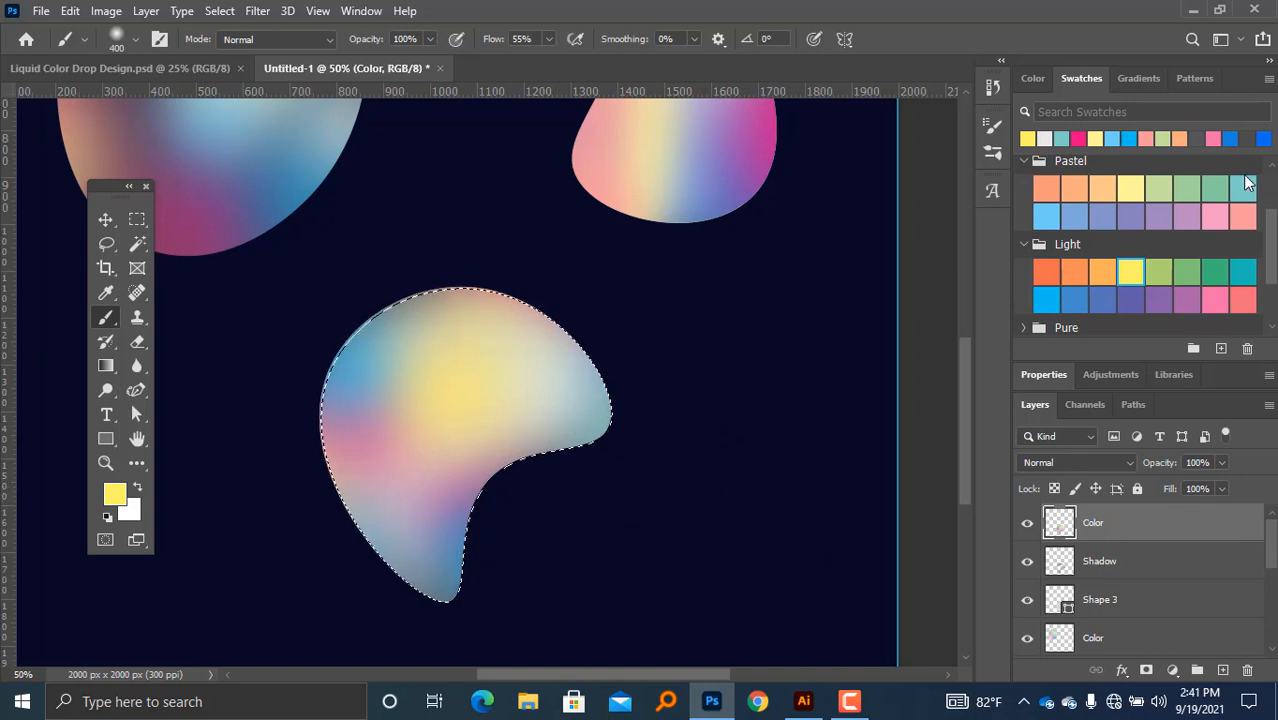
left_click(1047, 299)
left_click(498, 368)
key("ctrl+z")
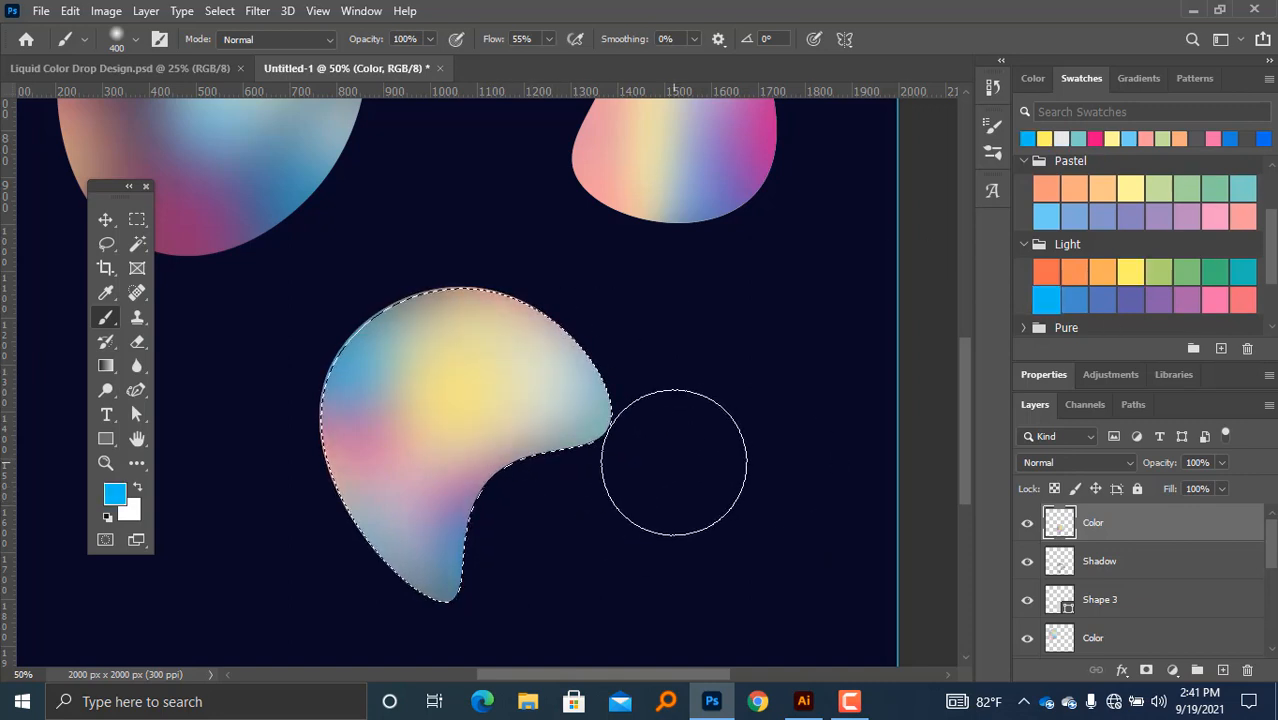
key("ctrl+z")
scroll(1250, 295, "down", 1)
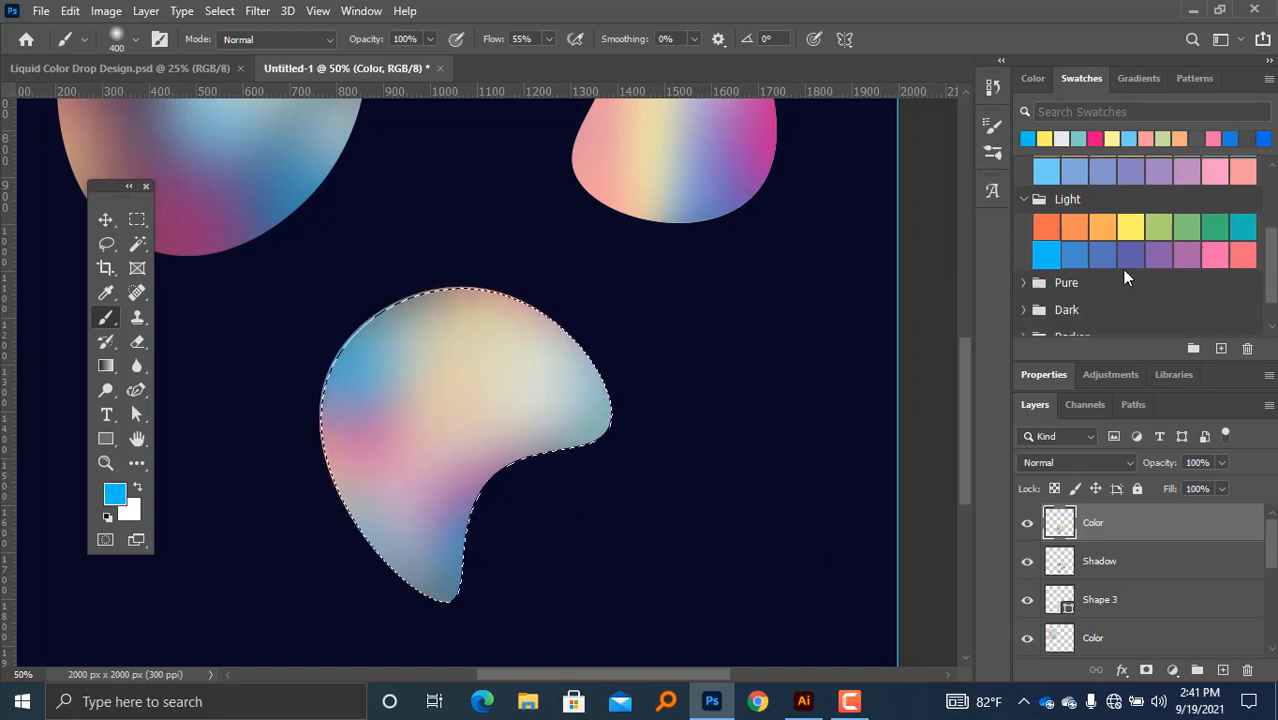
Step: Brush light violet along Shape 3's upper right edge
left_click(1130, 255)
key("ctrl+z")
left_click_drag(630, 390, 469, 231)
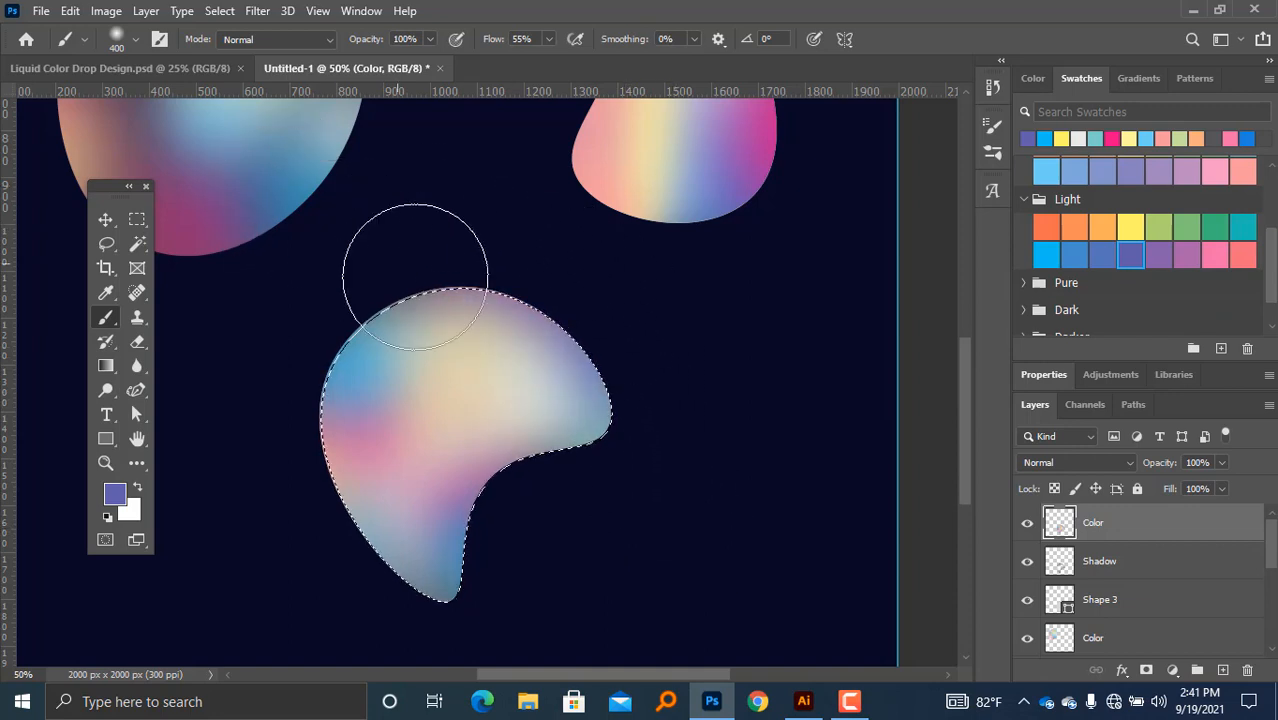
left_click(1047, 255)
key("bracketleft")
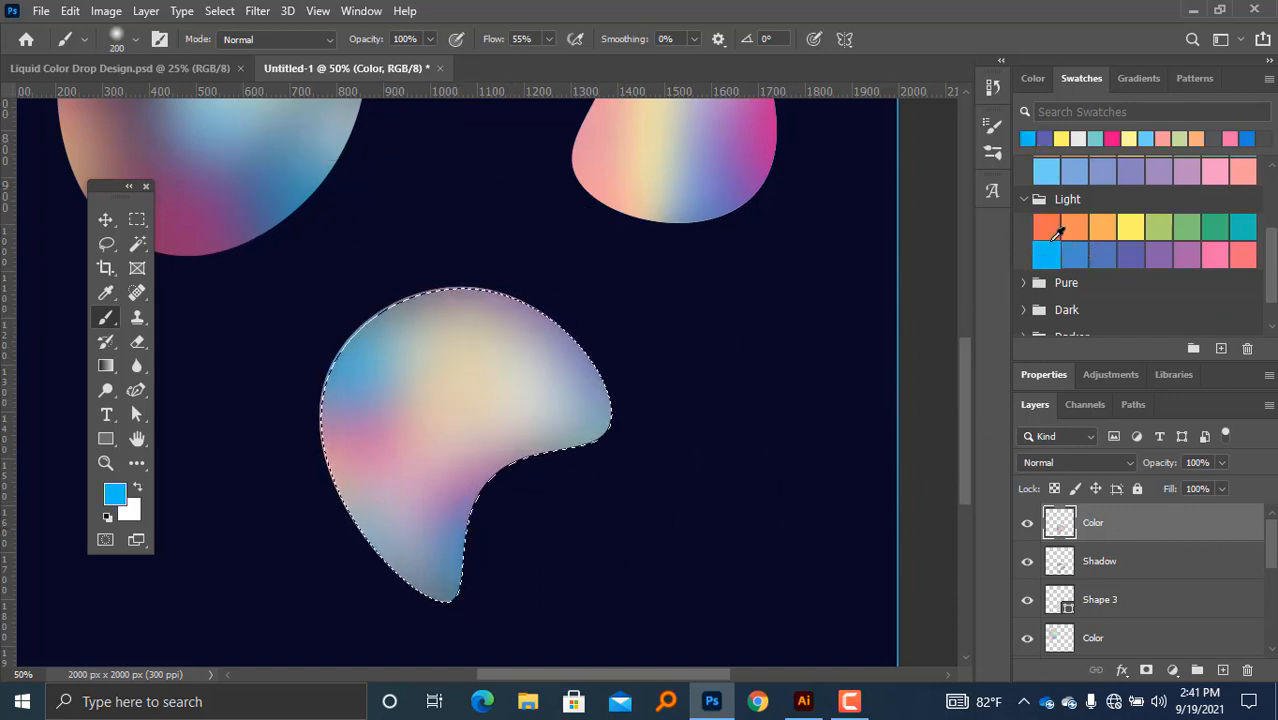
left_click(1158, 227)
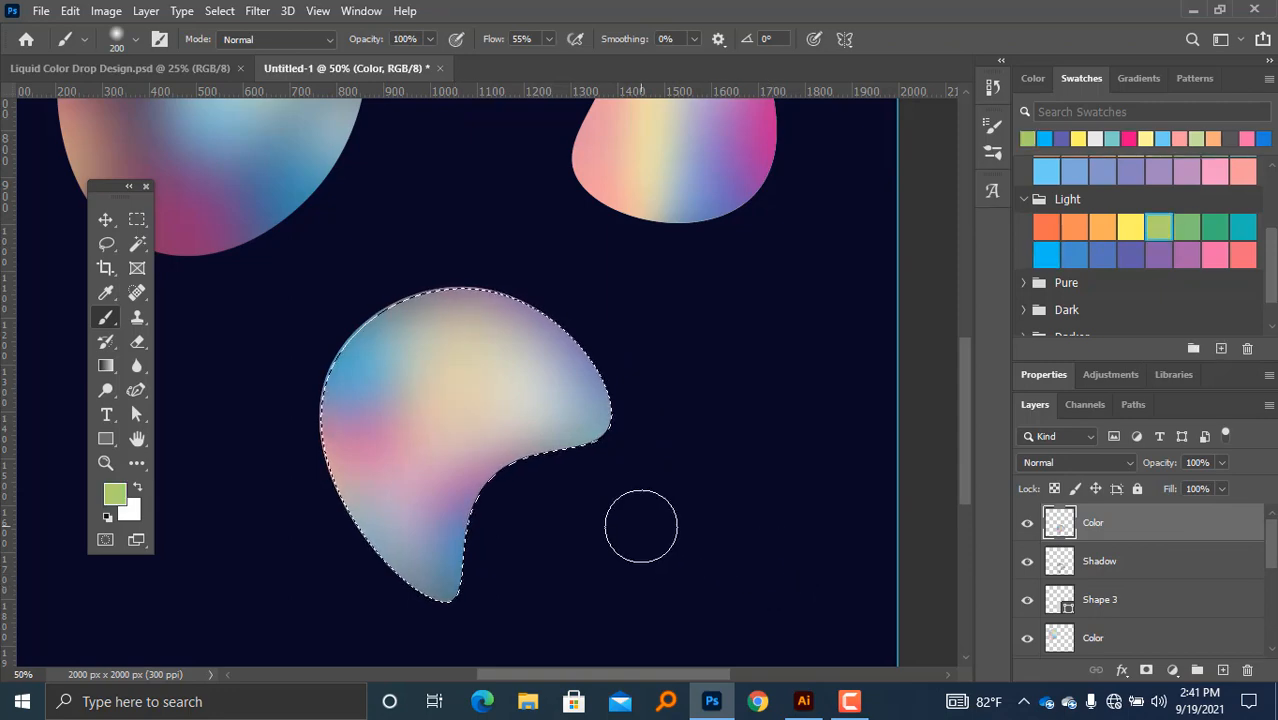
key("bracketright")
key("bracketright")
key("bracketright")
key("bracketright")
key("bracketright")
key("bracketright")
key("bracketright")
key("bracketright")
key("bracketright")
key("bracketright")
key("bracketright")
key("bracketright")
key("bracketright")
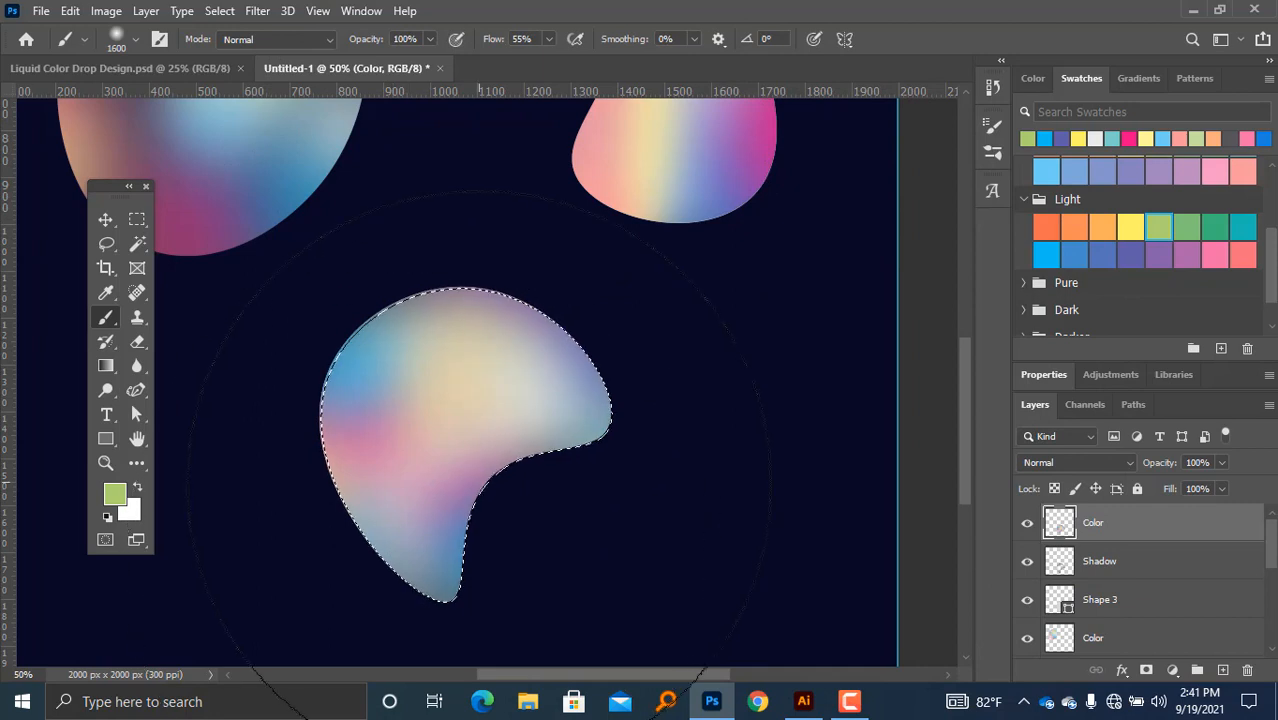
Step: Try painting light yellow over Shape 3's center with a 500 px brush, undoing the stroke
key("bracketleft")
key("bracketleft")
key("bracketleft")
key("bracketleft")
key("bracketleft")
key("bracketleft")
key("bracketleft")
key("bracketleft")
key("bracketleft")
key("bracketleft")
scroll(1171, 170, "up", 1)
left_click(1147, 142)
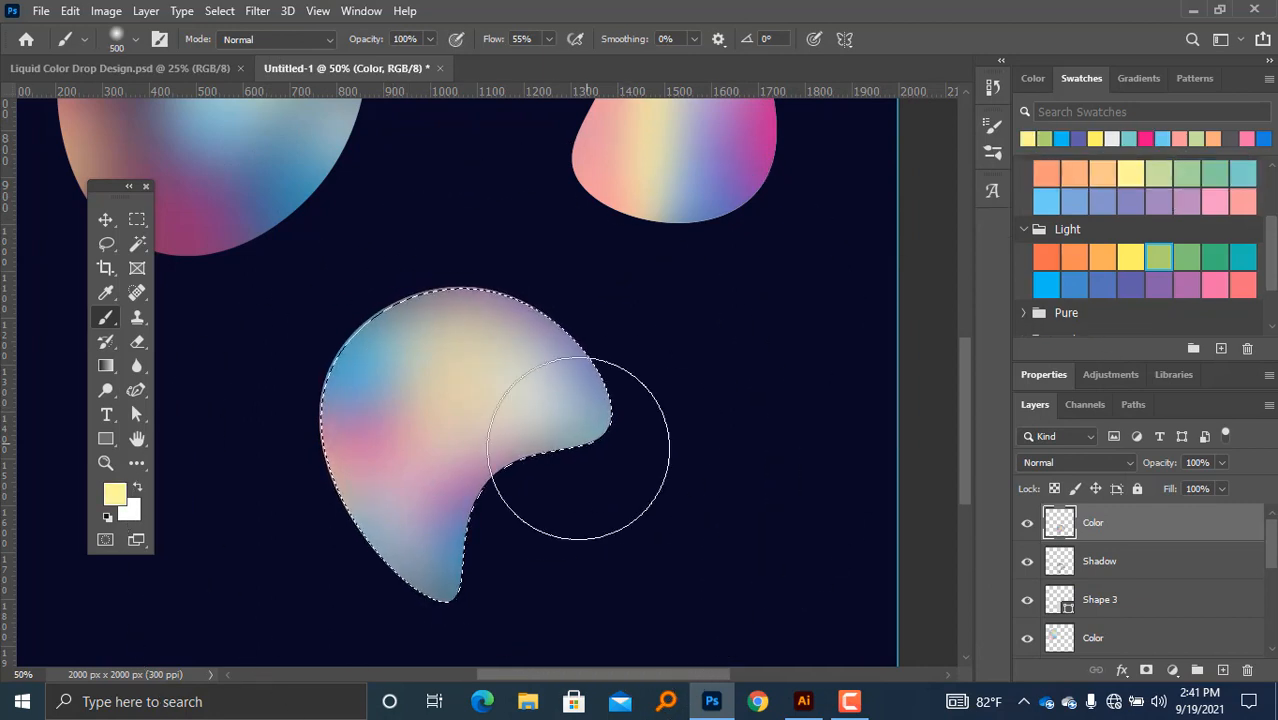
left_click(488, 398)
key("ctrl+z")
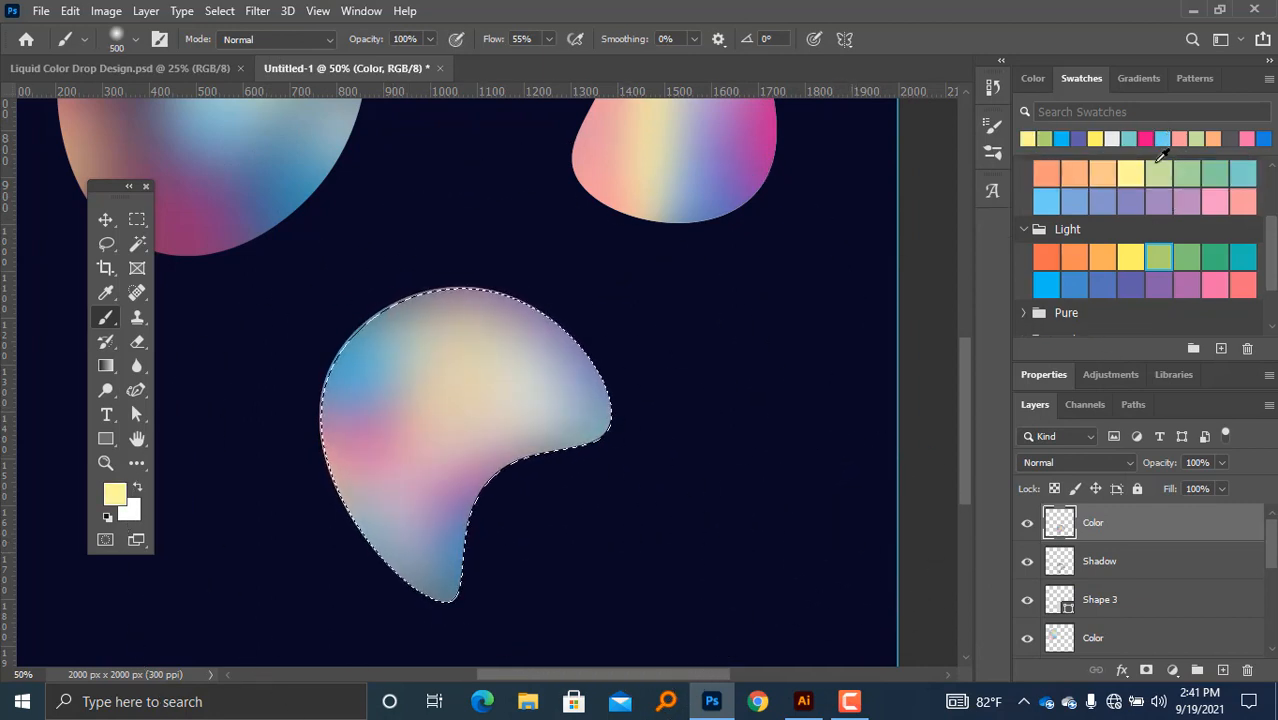
Step: Brush light blue onto Shape 3's top and lower-left edges with a 250 px brush and deselect the outline
left_click(1163, 138)
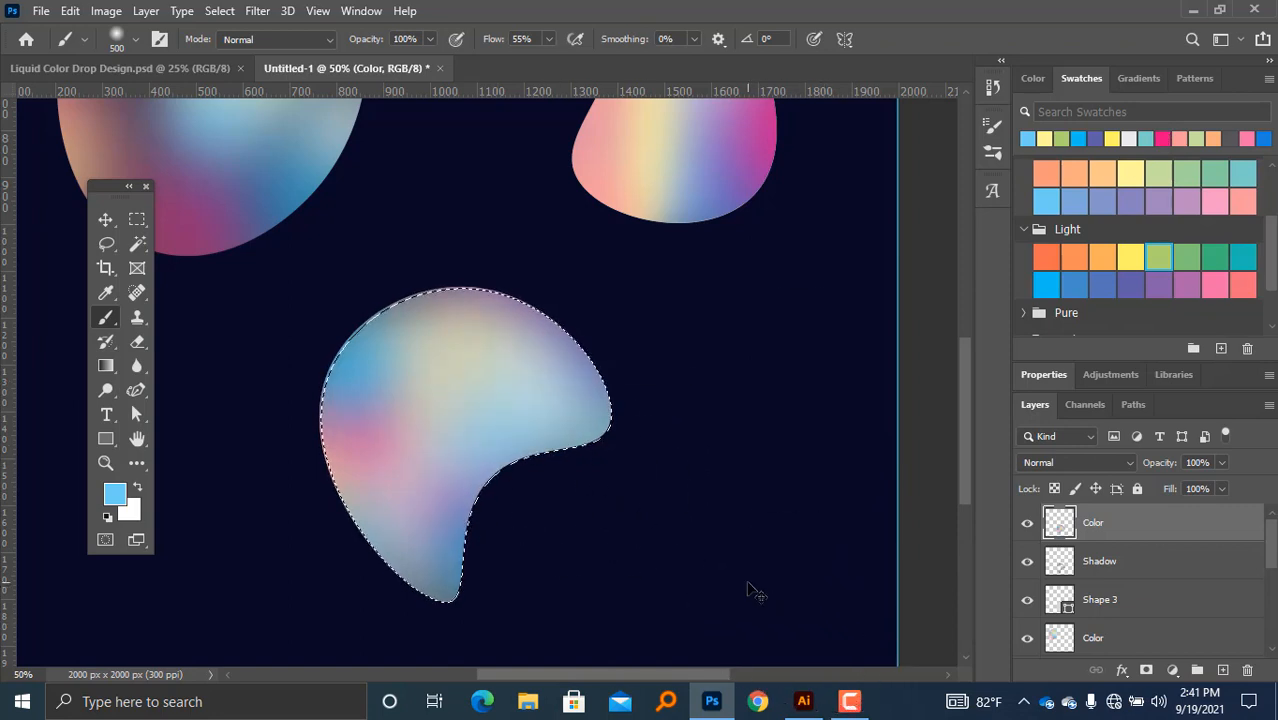
key("bracketleft")
key("bracketleft")
key("bracketleft")
key("bracketleft")
key("bracketleft")
key("bracketleft")
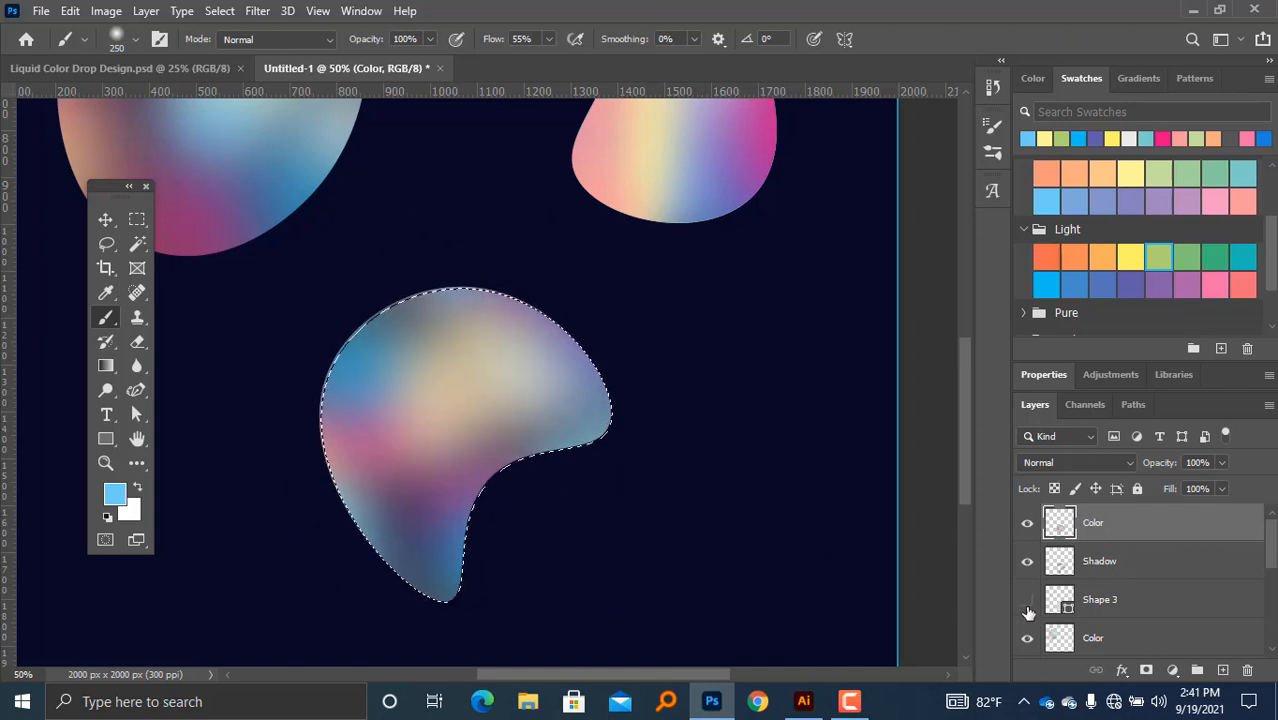
key("ctrl+minus")
key("ctrl+minus")
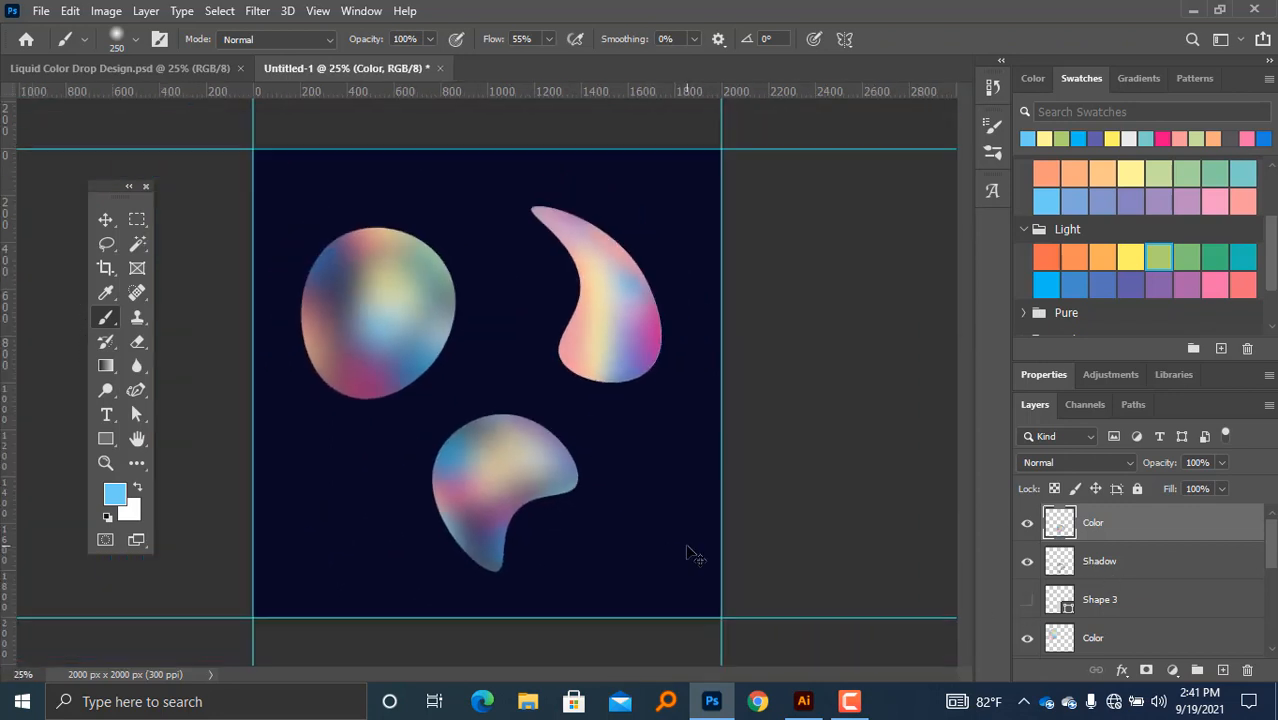
key("ctrl+minus")
key("ctrl+plus")
Step: Show the Shape 3 layer again and group it with its Color and Shadow layers
left_click(105, 220)
left_click(201, 264)
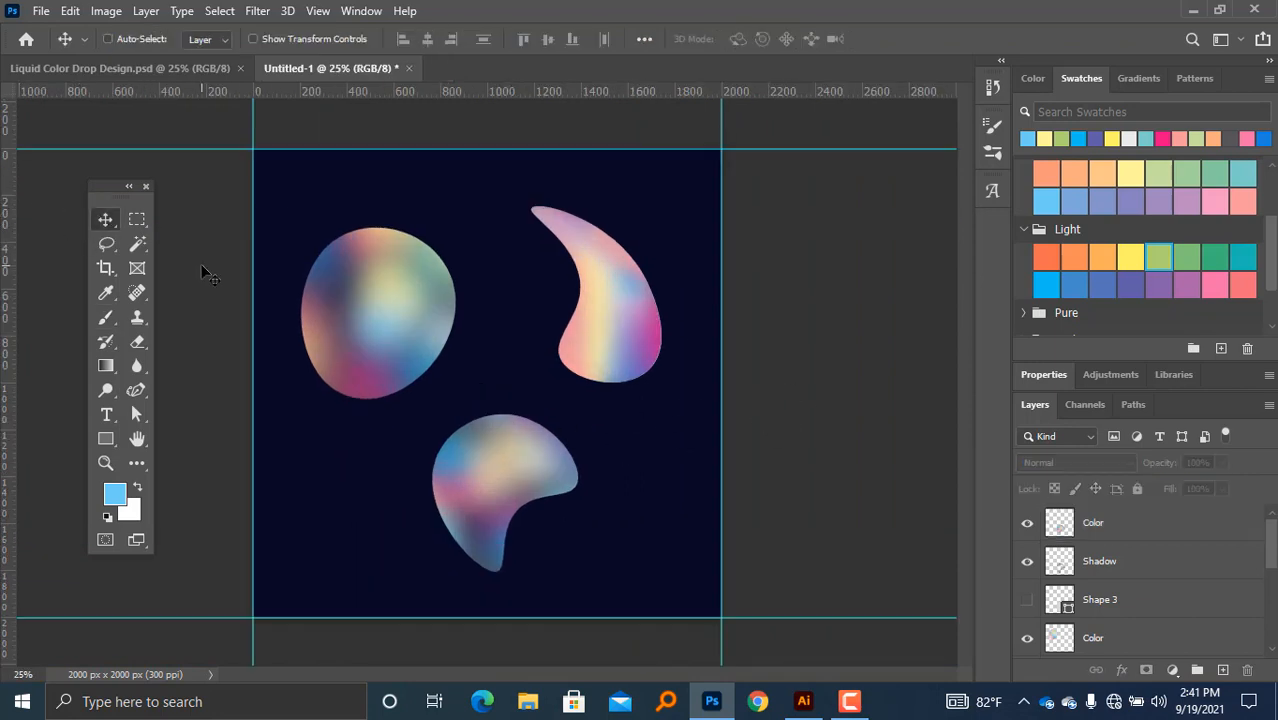
key("ctrl+minus")
key("ctrl+plus")
scroll(1072, 594, "down", 3)
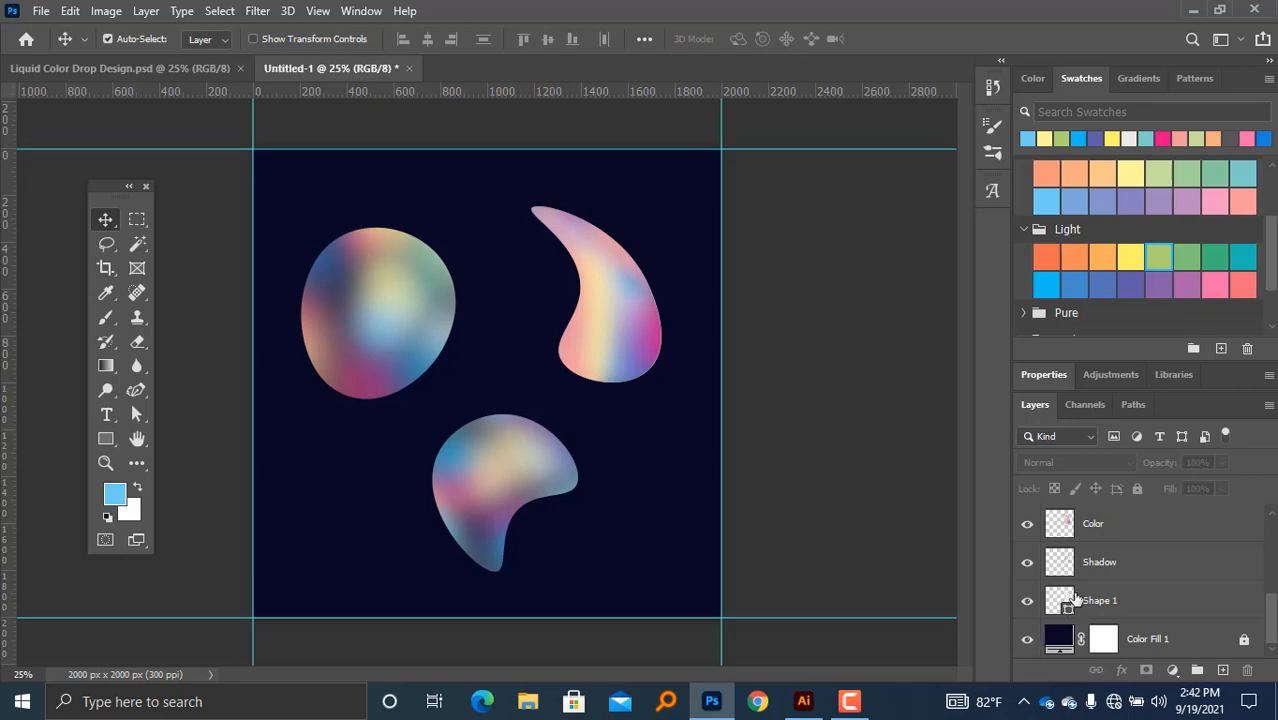
scroll(1076, 598, "up", 3)
left_click(1104, 535)
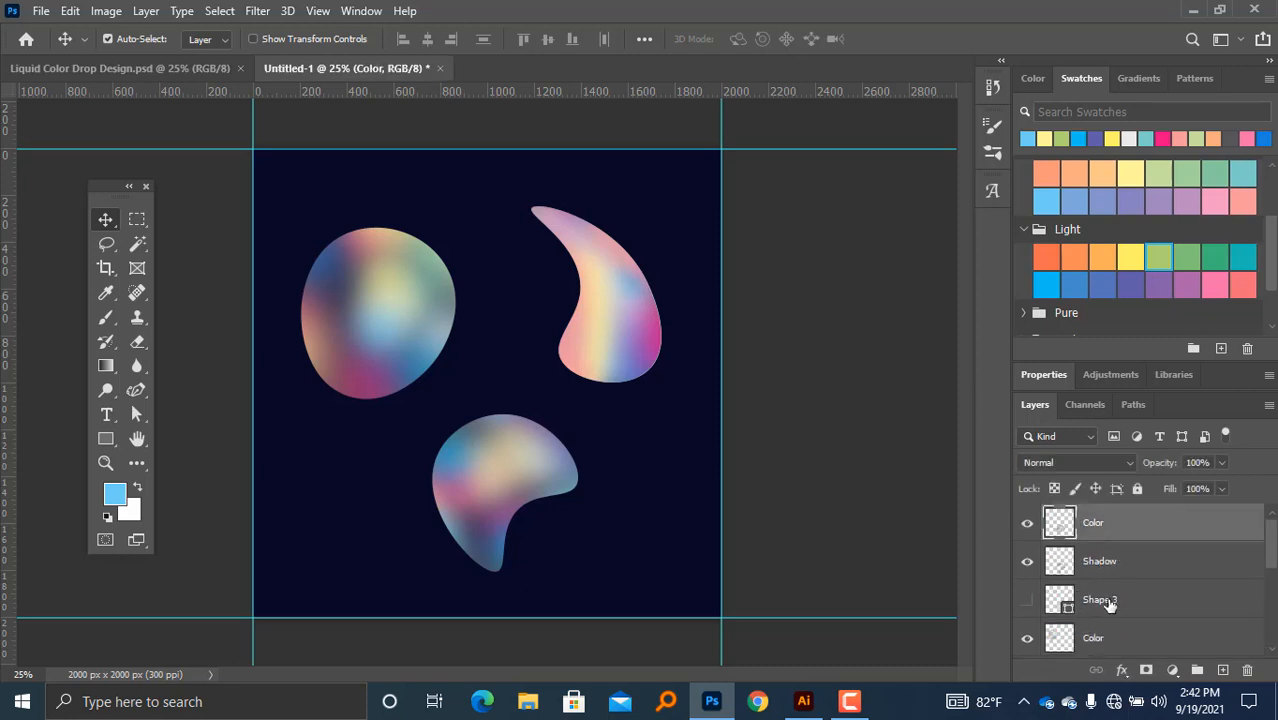
left_click(1032, 600)
left_click(1136, 605, "shift")
left_click(1029, 602)
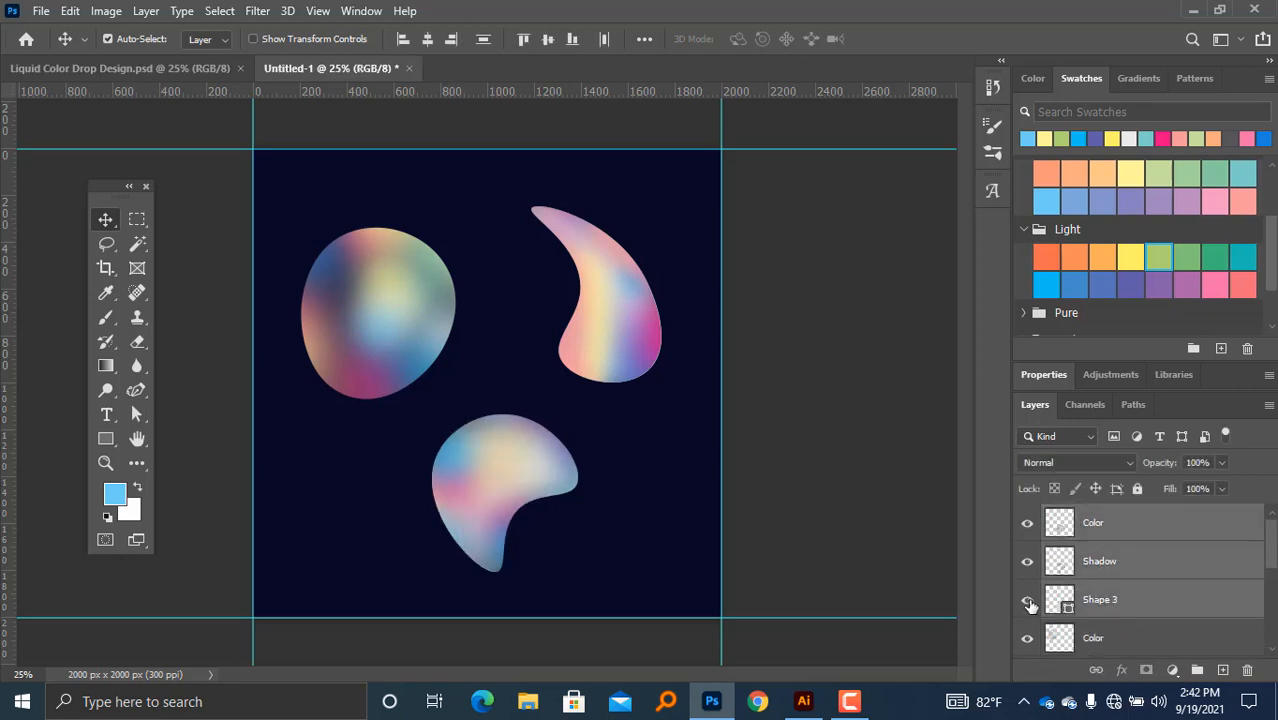
key("ctrl+g")
Step: Rename the new group of Shape 3 layers as Shape-01
double_click(1103, 518)
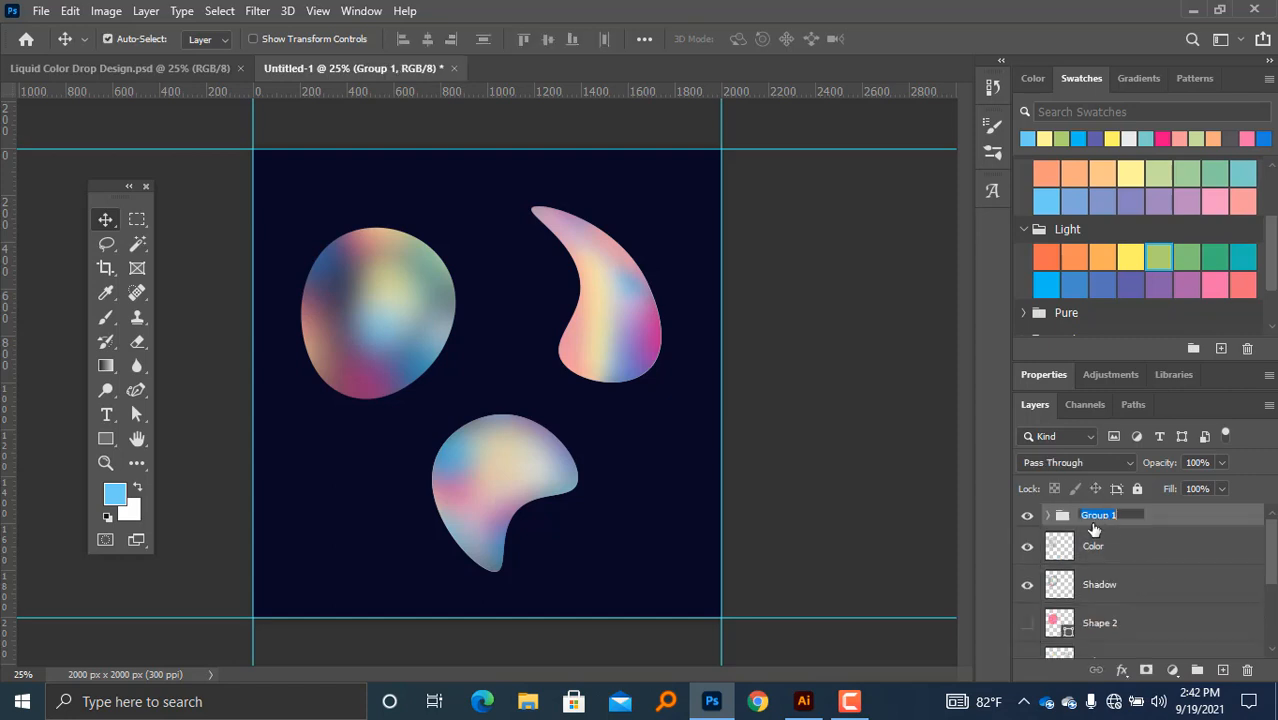
key("Caps_Lock")
type("C")
key("Caps_Lock")
key("BackSpace")
key("Caps_Lock")
type("S")
key("Caps_Lock")
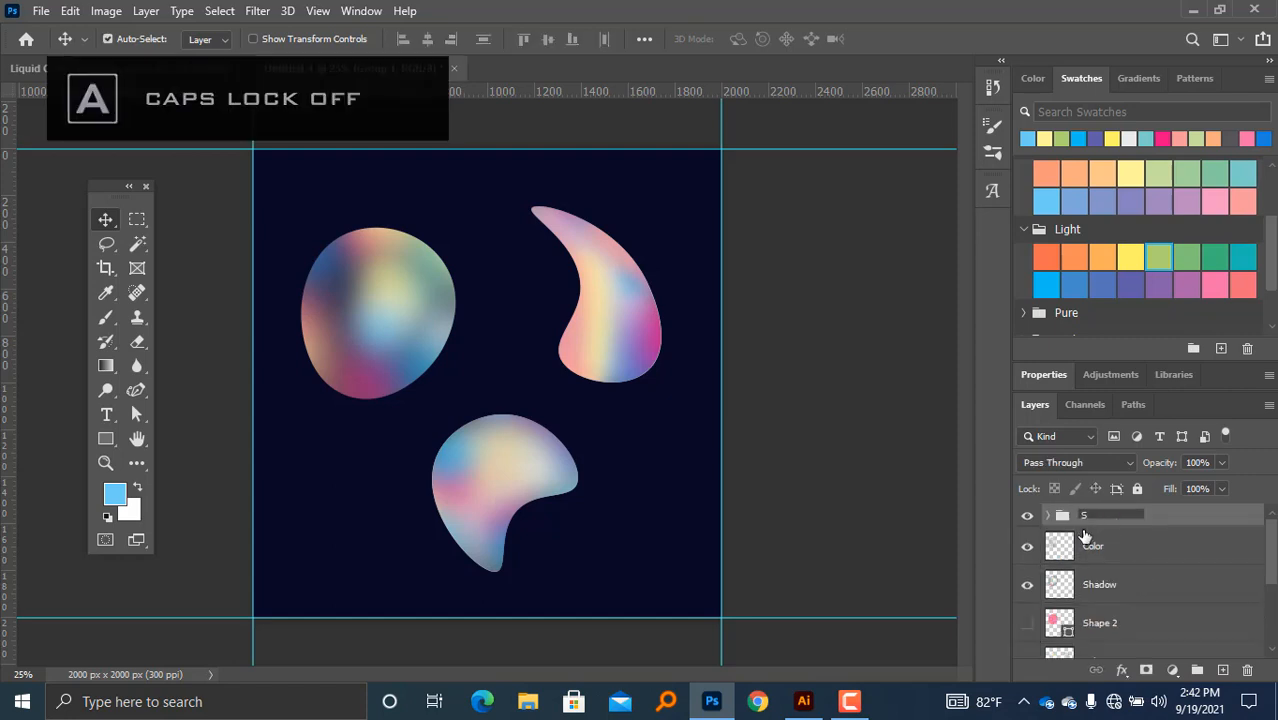
type("had")
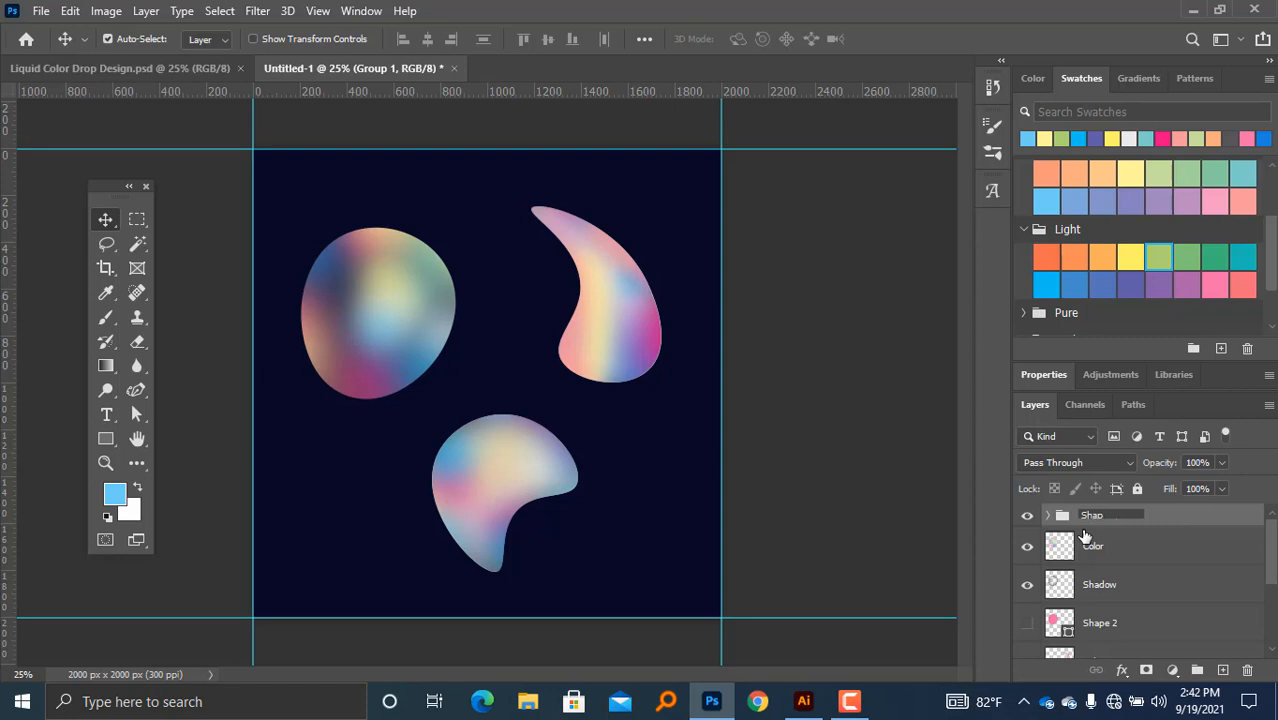
key("Return")
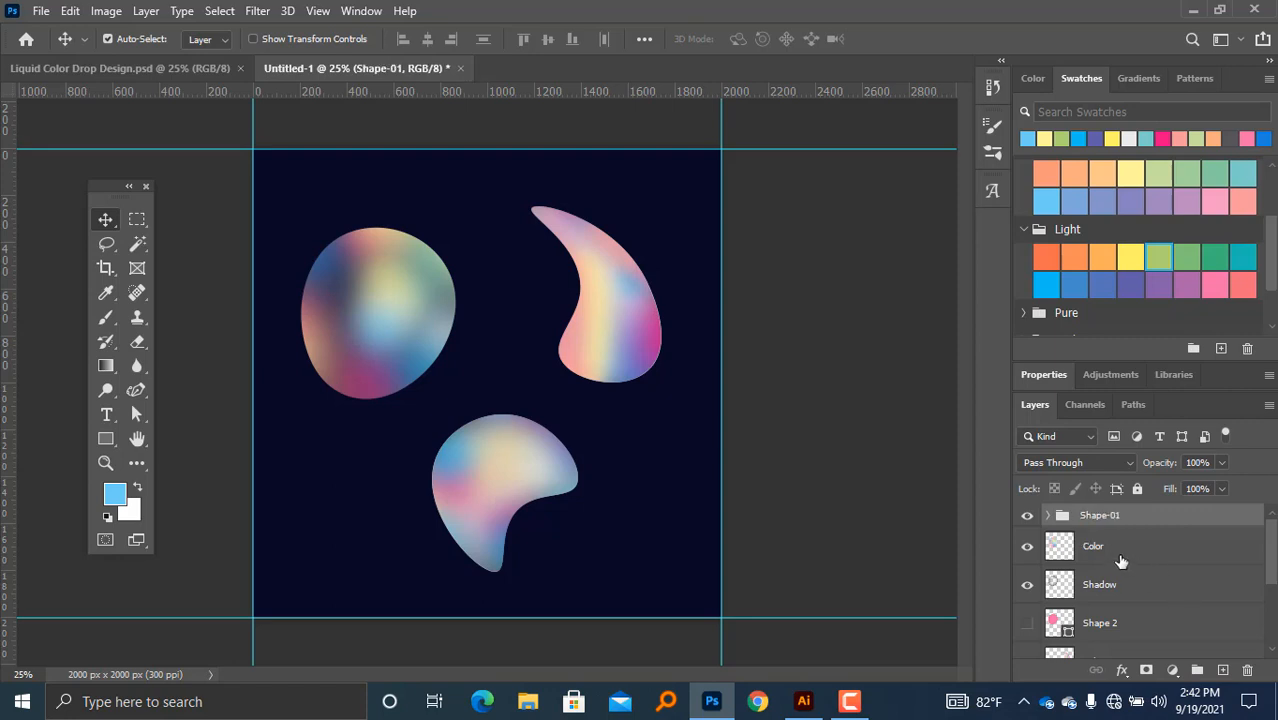
Step: Group the Shape 2 layer with its Color and Shadow layers and name the group Shape-02
left_click(1120, 562)
left_click(1103, 621, "shift")
key("ctrl+g")
double_click(1105, 539)
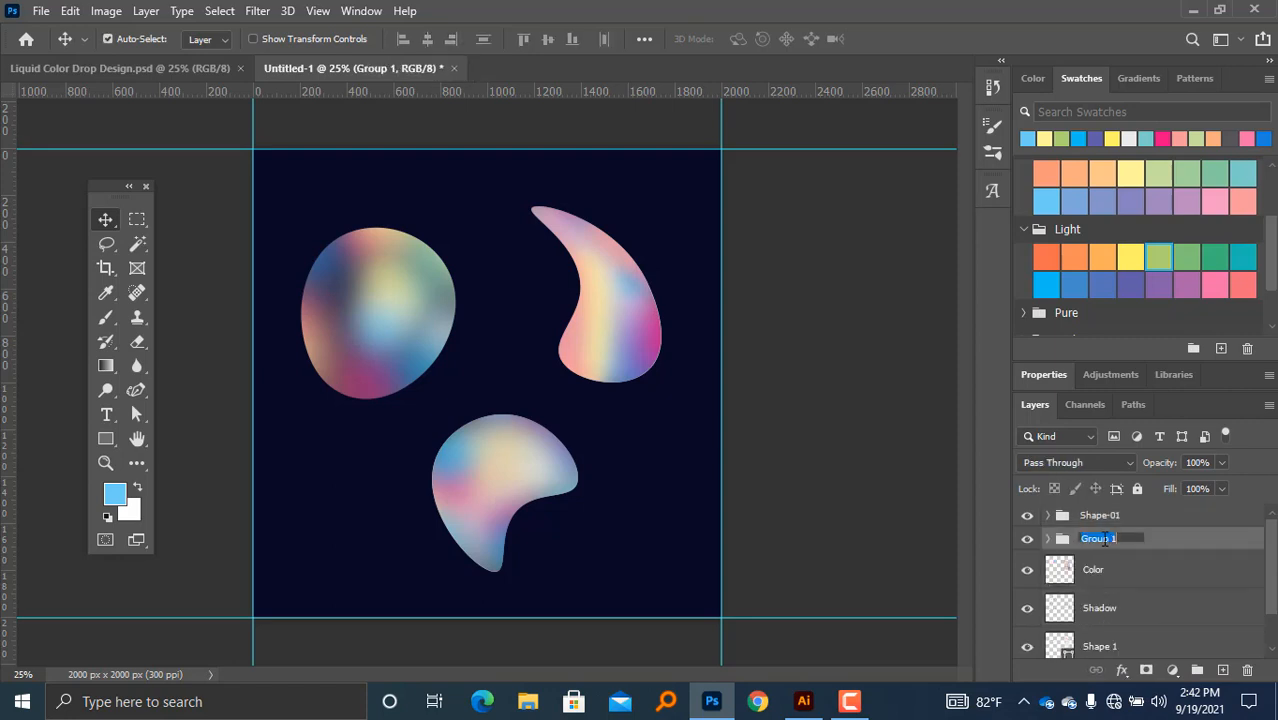
key("Caps_Lock")
type("S")
key("Caps_Lock")
type("hape")
type("-02")
key("Return")
Step: Group the Shape 1 layer with its Color and Shadow layers and name the group Shahpe-03
left_click(1097, 586)
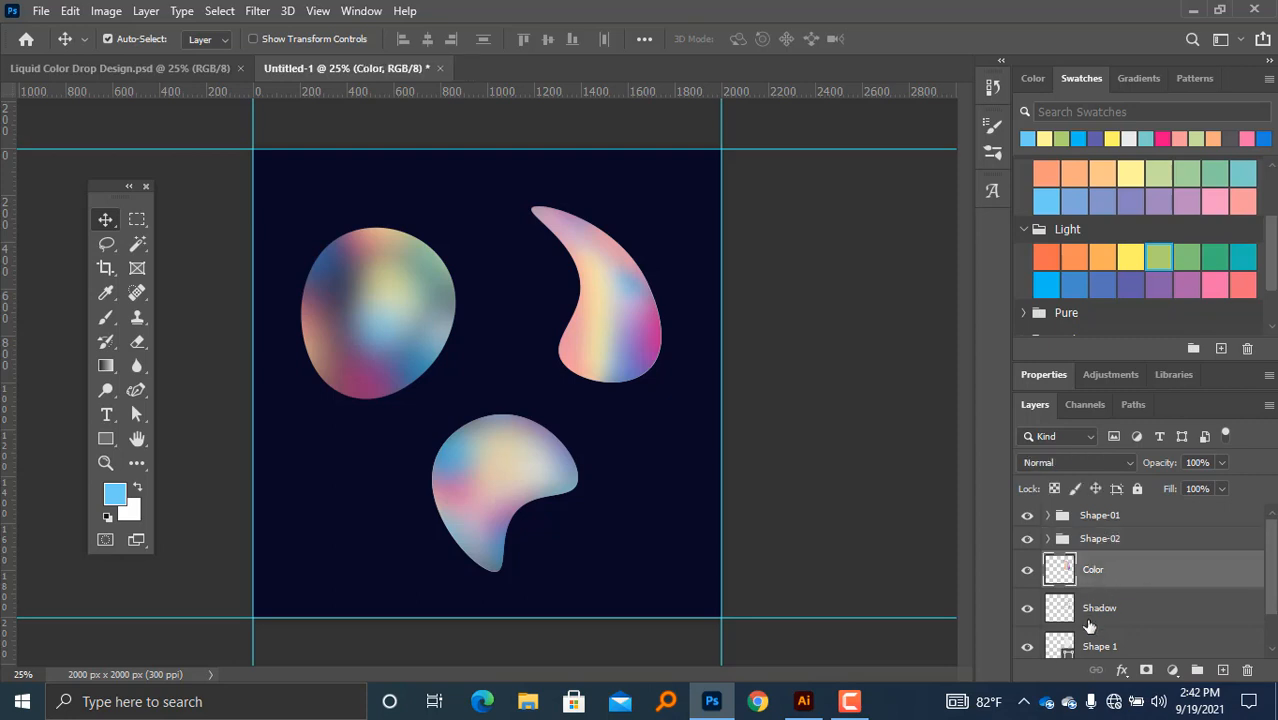
left_click(1092, 645, "shift")
key("ctrl+g")
double_click(1100, 563)
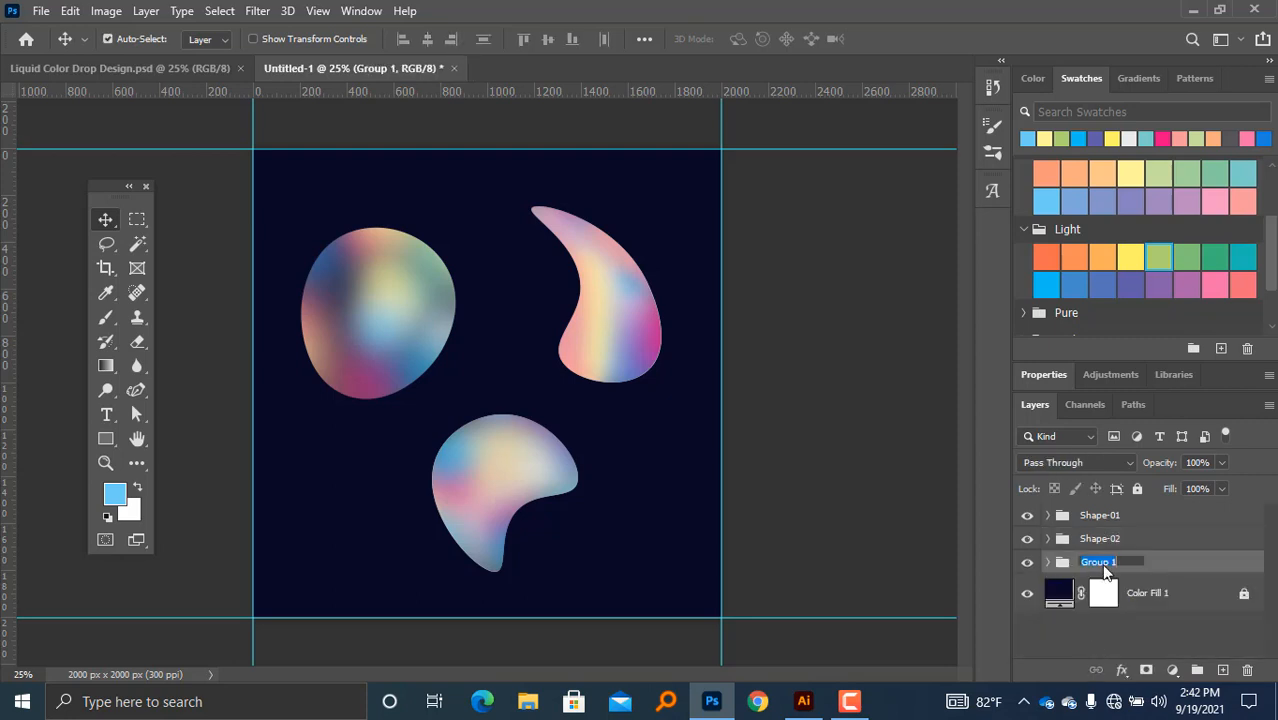
double_click(1088, 564)
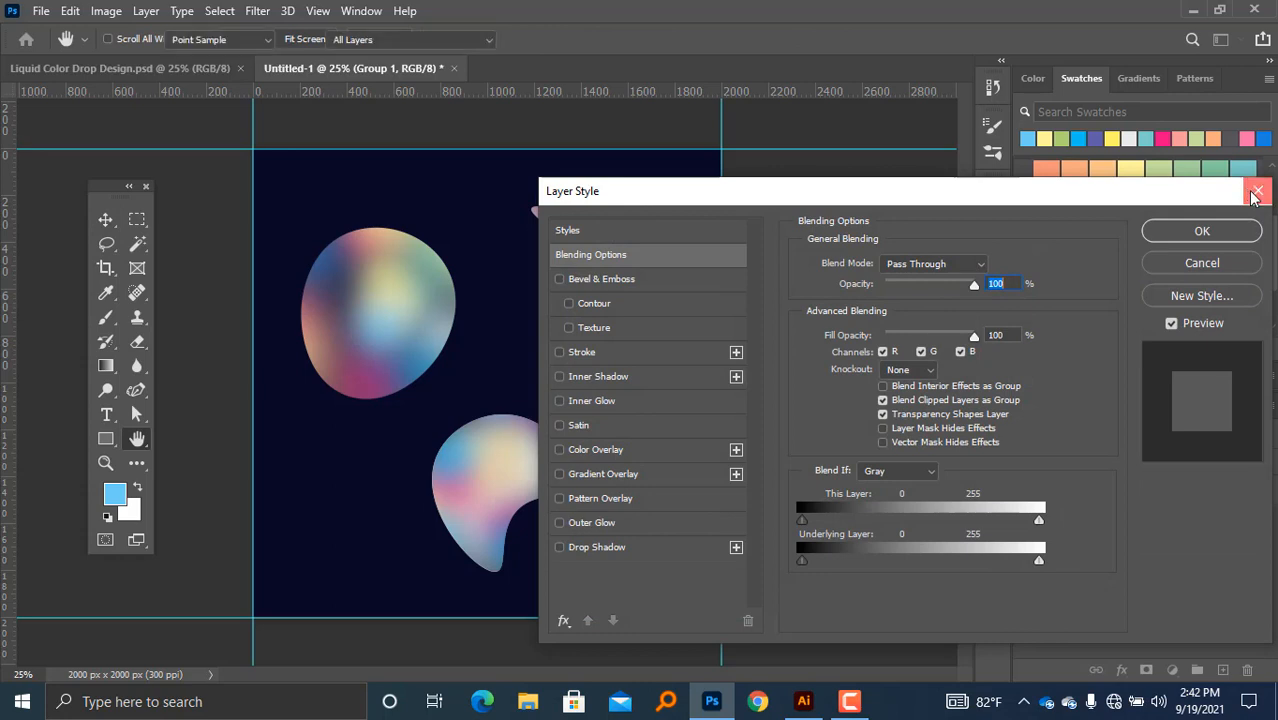
key("Escape")
double_click(1095, 563)
type("S")
key("Caps_Lock")
type("hah")
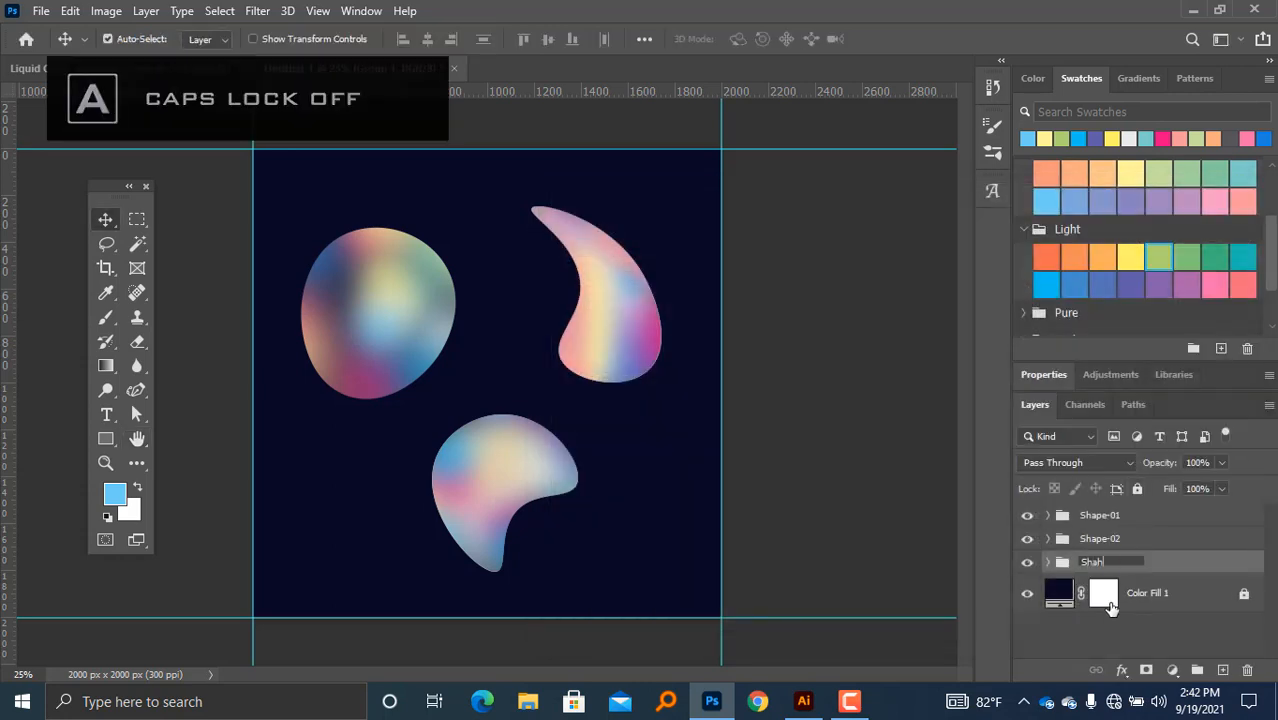
type("pe-03")
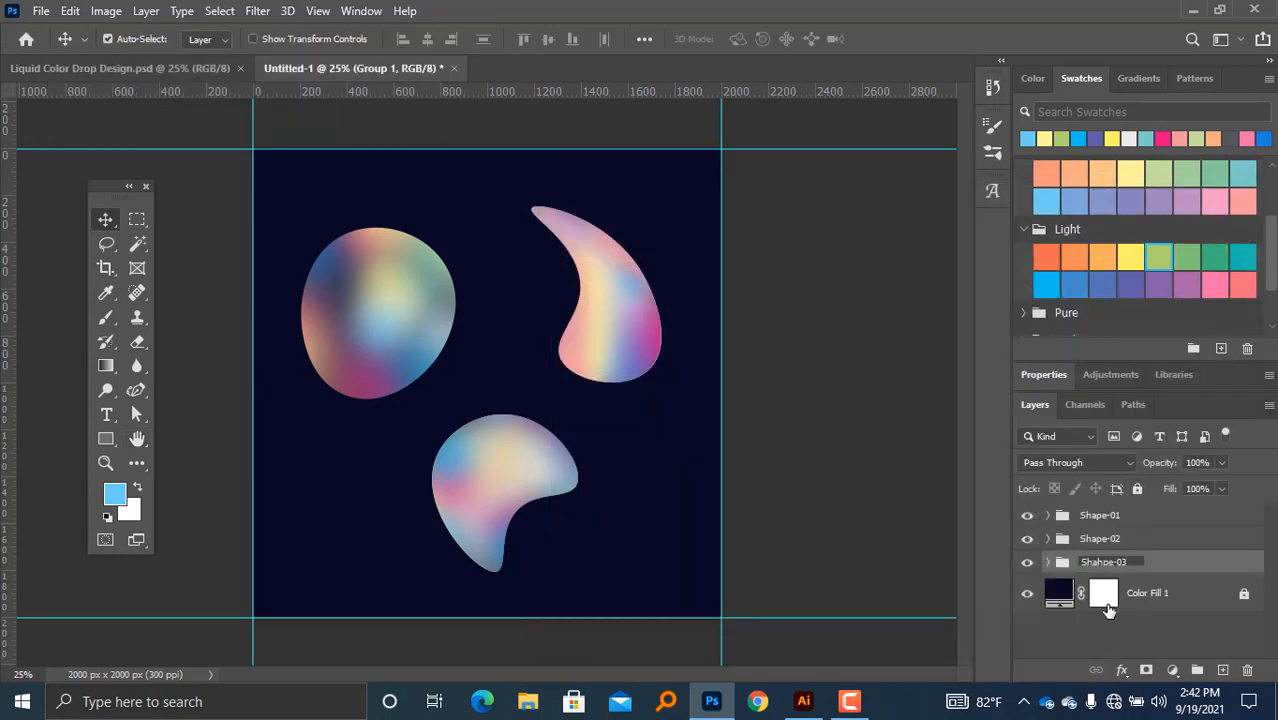
left_click(1143, 617)
Step: Put the Color Fill 1 layer in its own group named BG and collapse that group
left_click(1148, 605)
key("ctrl+g")
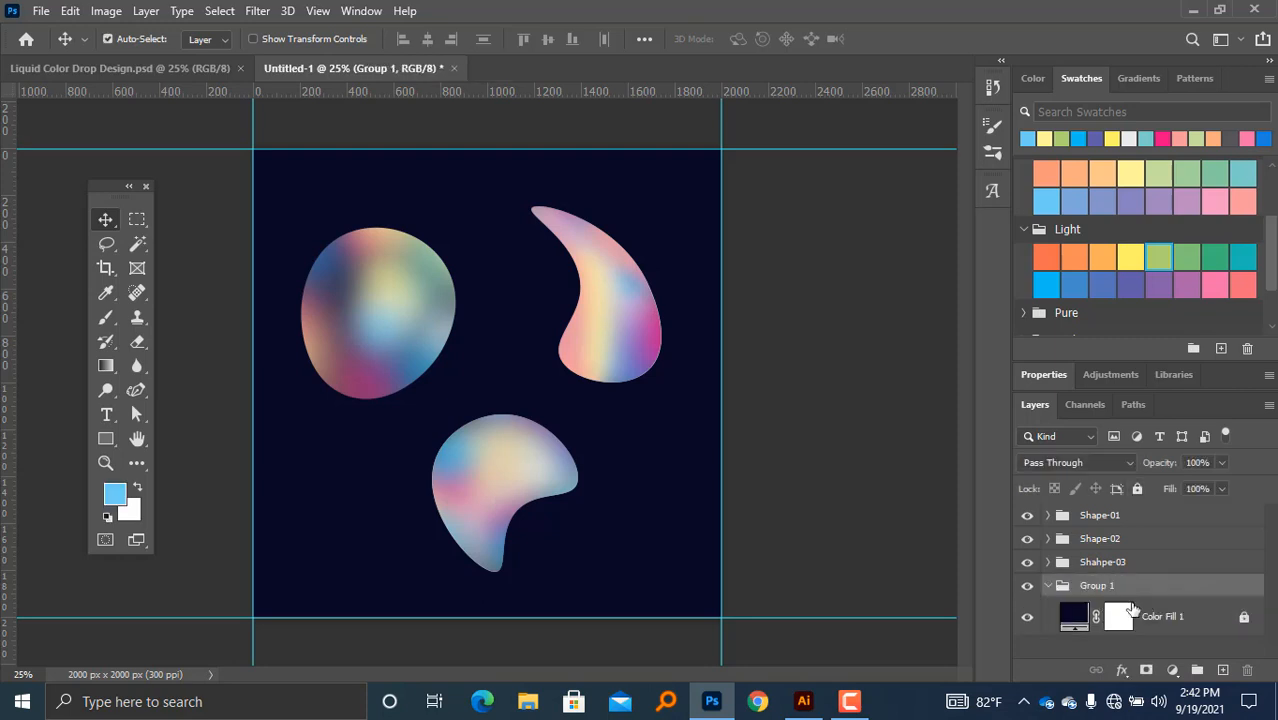
double_click(1100, 586)
key("Caps_Lock")
key("Return")
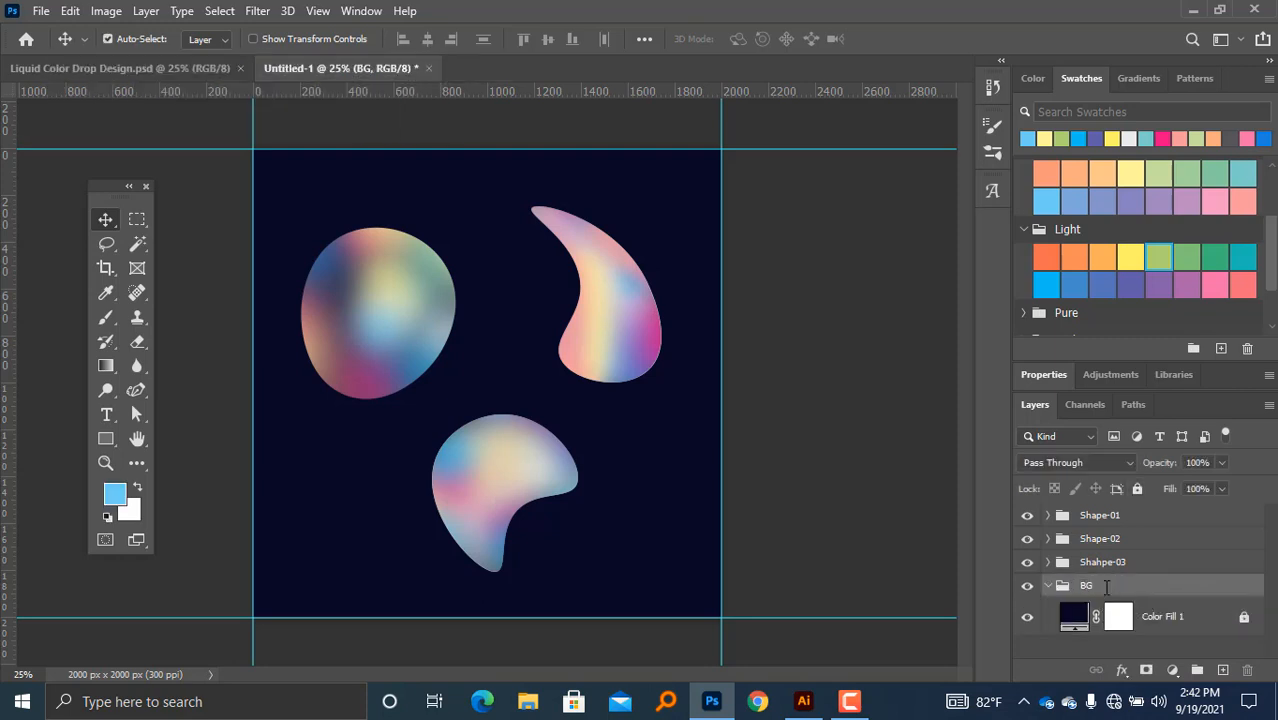
left_click(1047, 587)
left_click(832, 503)
Step: Check which drop each of the three shape groups holds by toggling its visibility off and on
key("ctrl+minus")
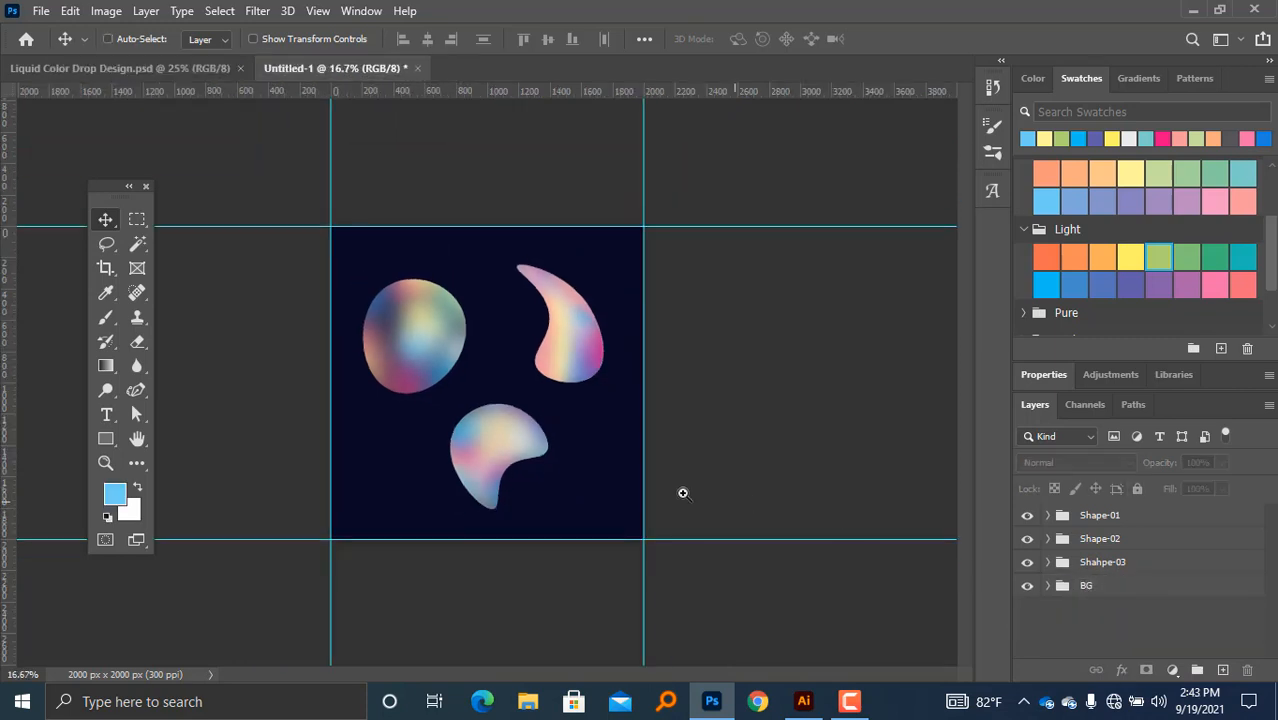
key("ctrl+plus")
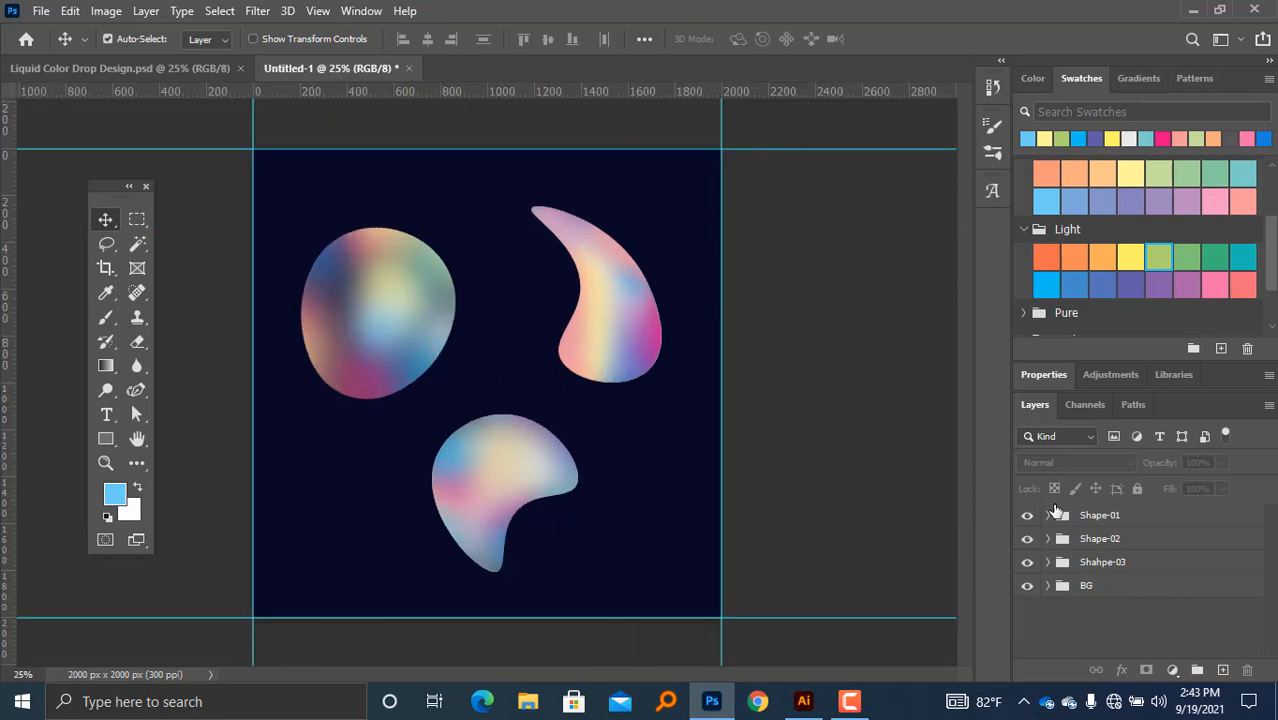
left_click(1027, 562)
left_click(1027, 562)
left_click(1027, 539)
left_click(1027, 539)
left_click(1027, 515)
left_click(1027, 515)
Step: Hide the Shape 3 base layer inside the Shape-01 group and collapse the group
left_click(1048, 516)
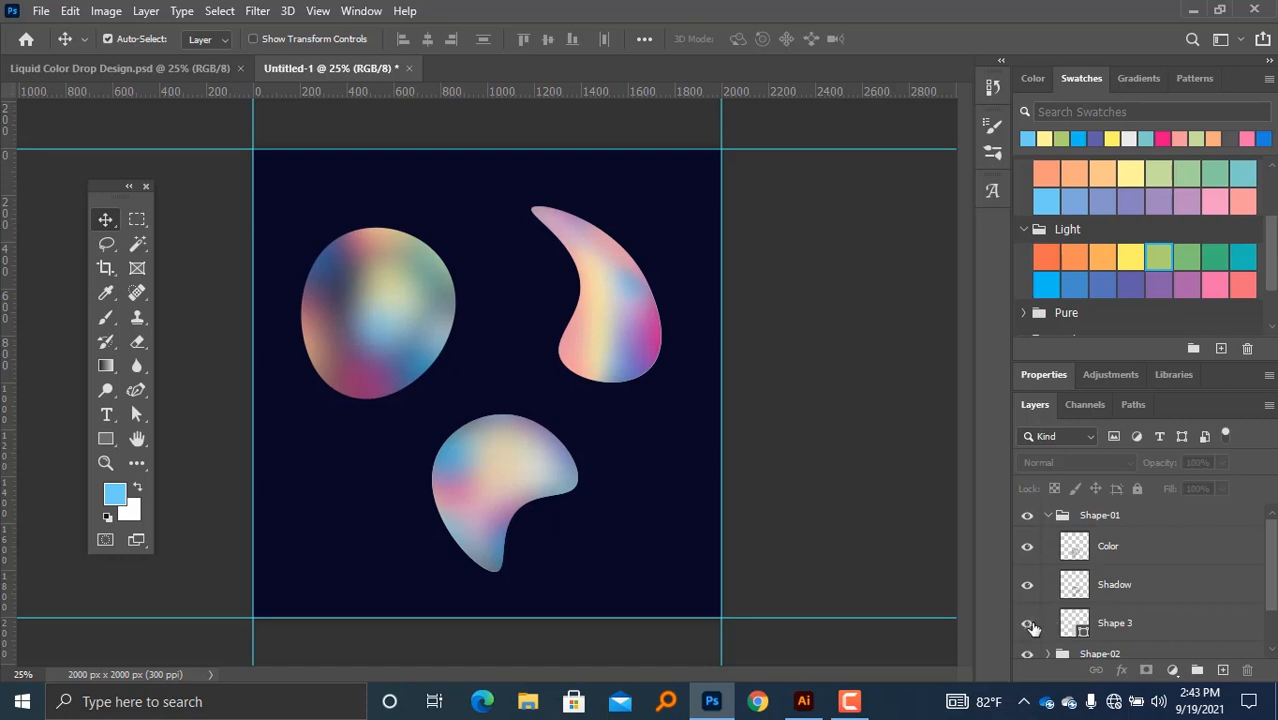
left_click(1029, 624)
left_click(1055, 517)
left_click(1048, 516)
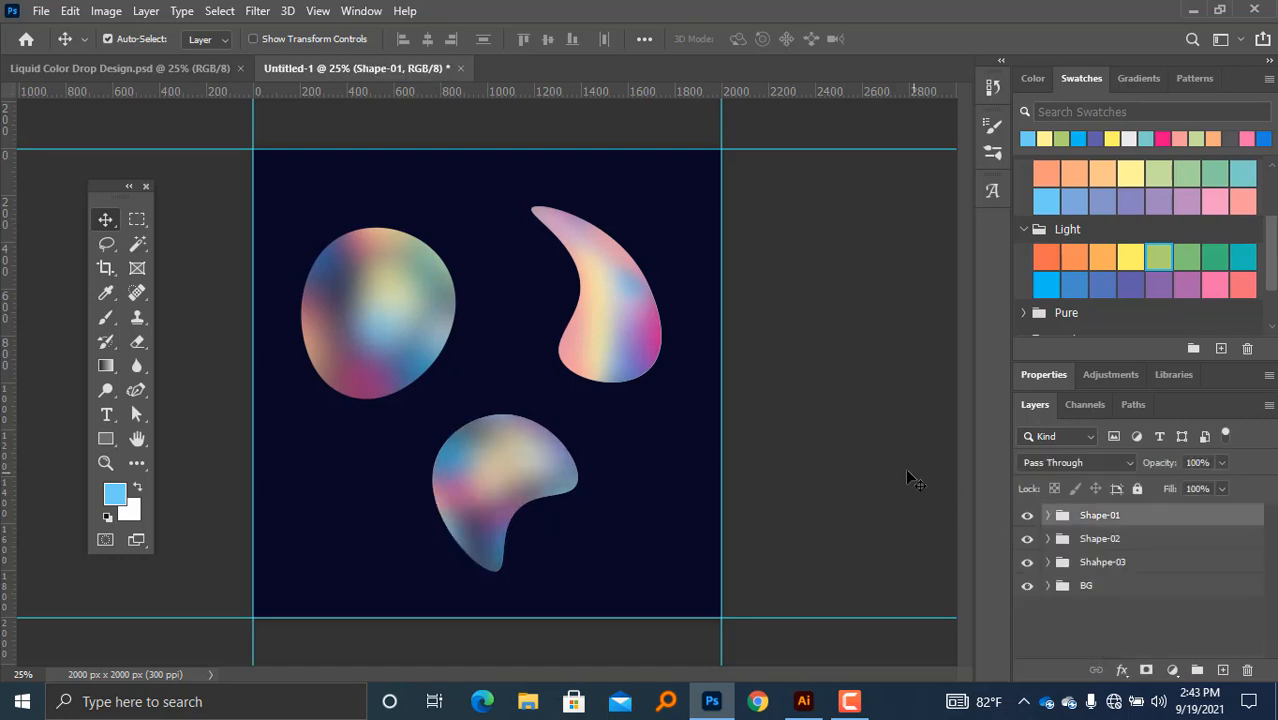
left_click(890, 469)
key("ctrl+minus")
key("ctrl+plus")
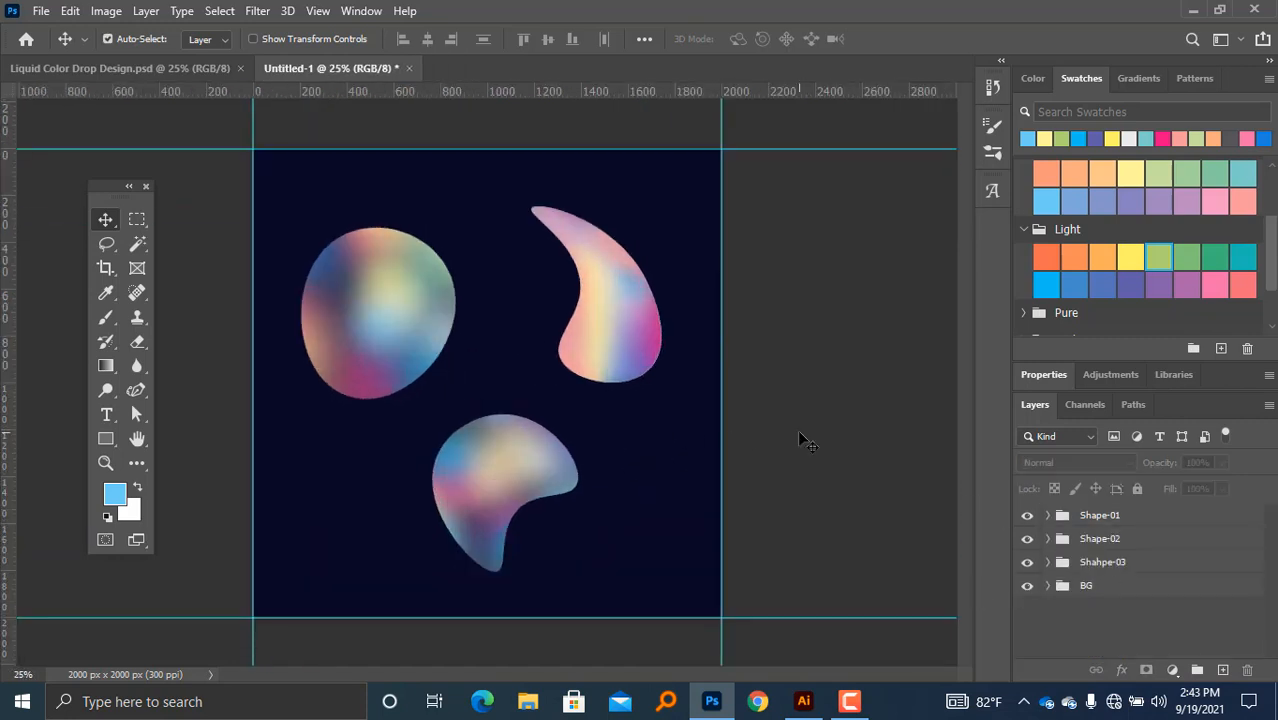
Step: Switch to Illustrator and copy the entire blue-framed quote artwork reading GRADIENT LIQUID and SOCIAL MEDIA POST
left_click(803, 701)
left_click_drag(784, 505, 521, 440)
scroll(535, 460, "up", 1)
left_click(532, 340)
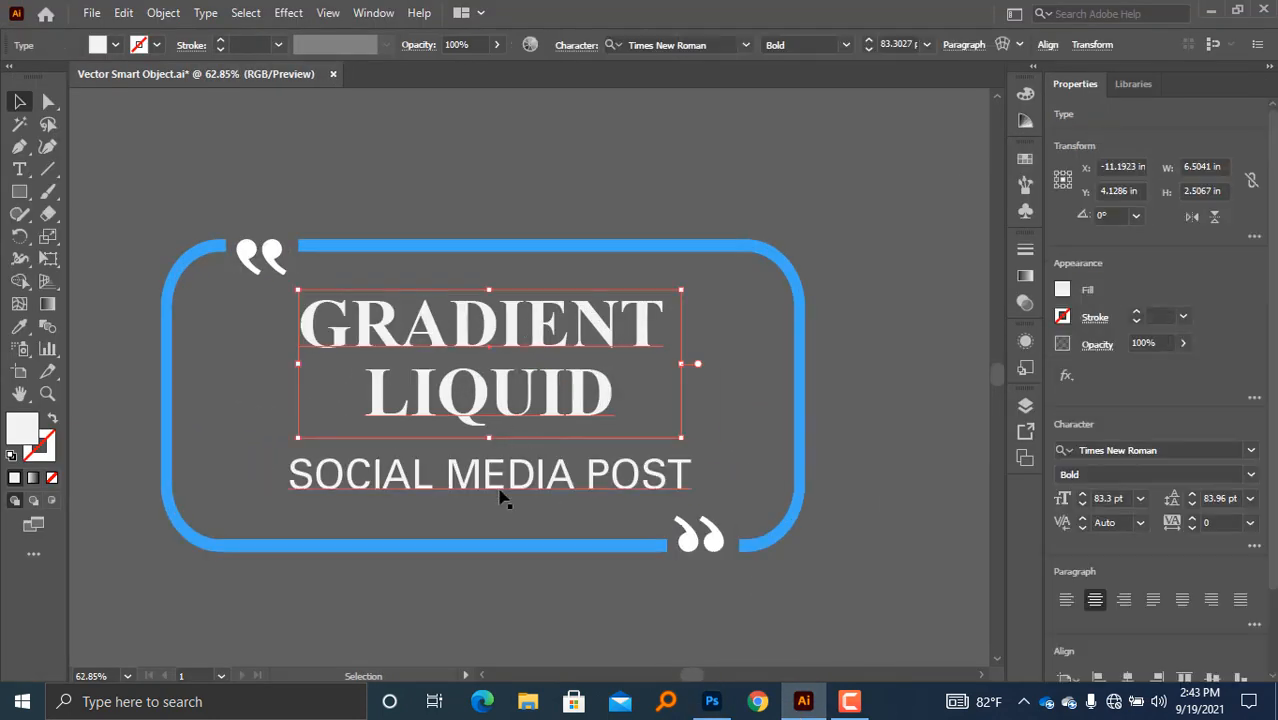
left_click(501, 487)
left_click(876, 447)
scroll(705, 480, "down", 1)
left_click_drag(140, 166, 859, 577)
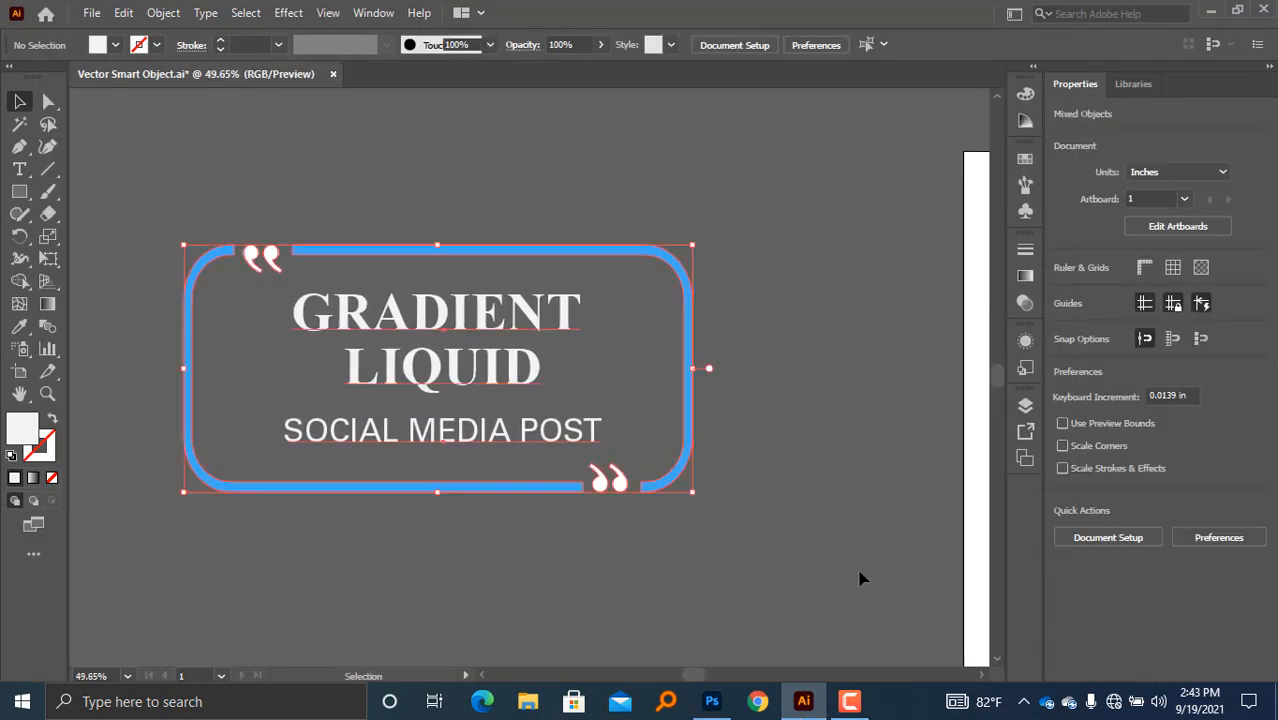
key("ctrl+c")
left_click(790, 640)
Step: Switch to Photoshop and paste the artwork as a smart object, placing it between the three drops at about 29.3% scale
left_click(712, 701)
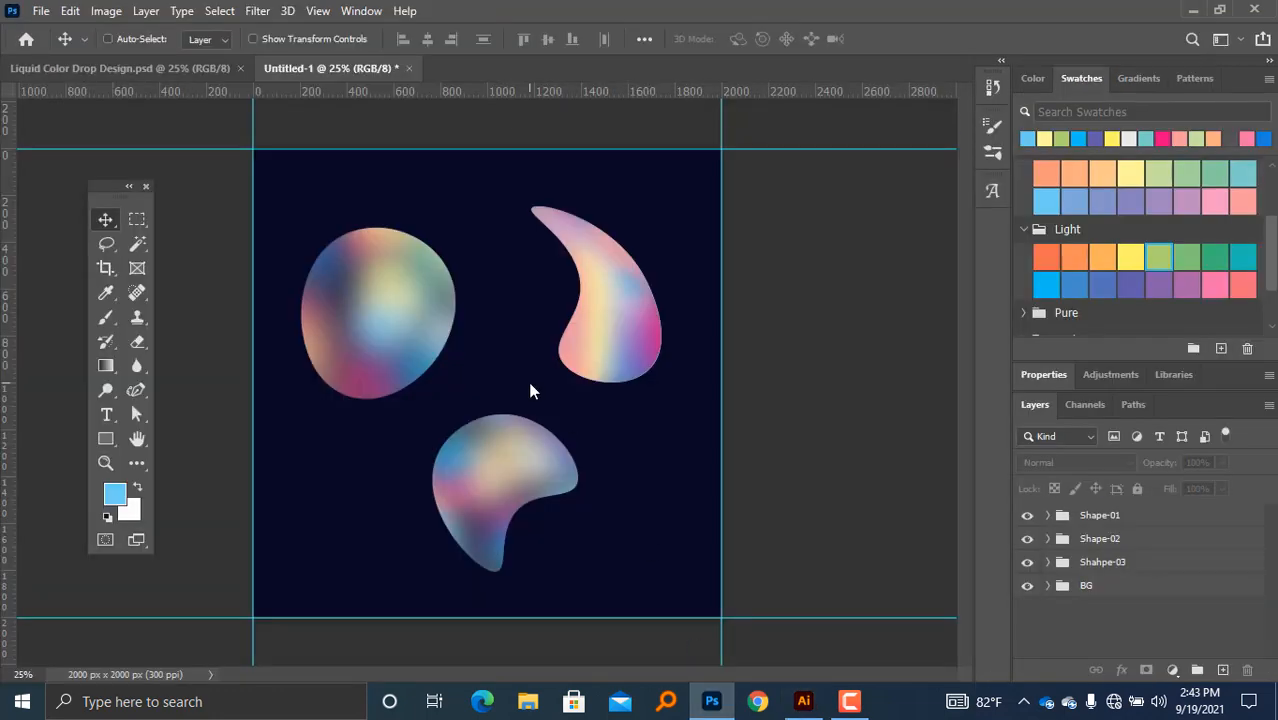
key("ctrl+v")
left_click(707, 184)
left_click_drag(489, 270, 496, 387)
left_click_drag(482, 422, 496, 341)
left_click_drag(386, 298, 372, 310)
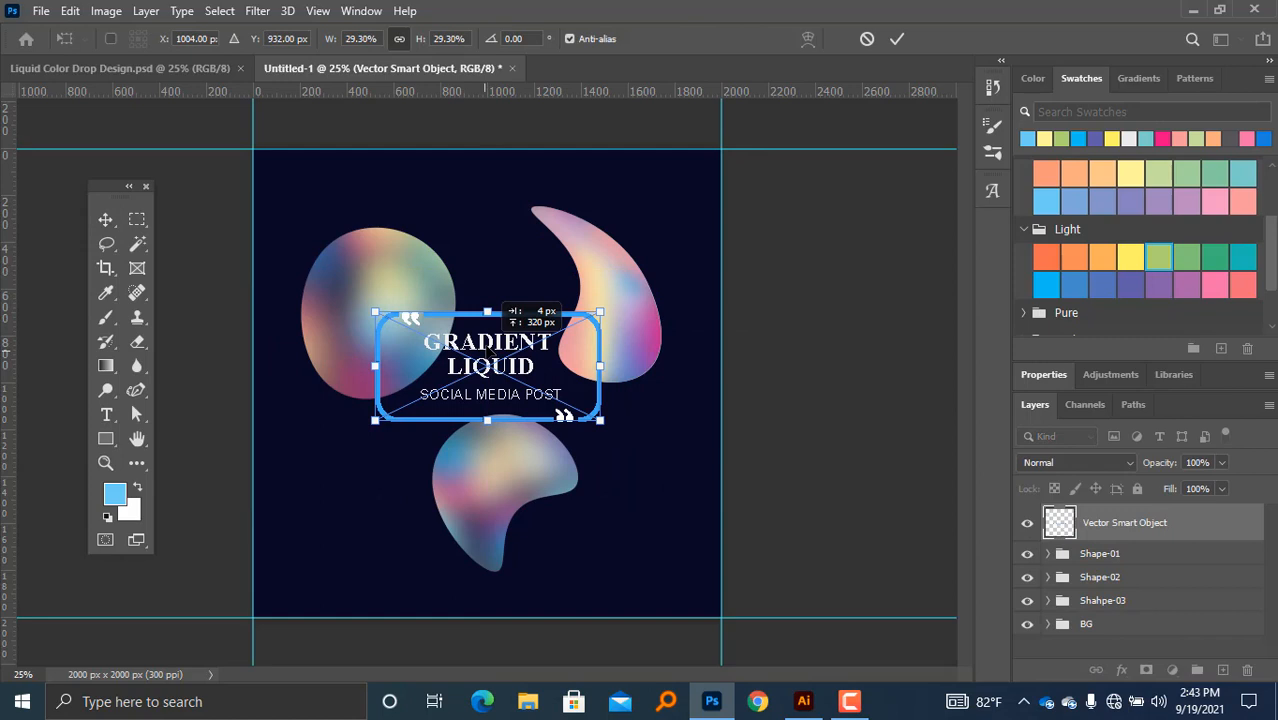
left_click(897, 38)
key("ctrl+minus")
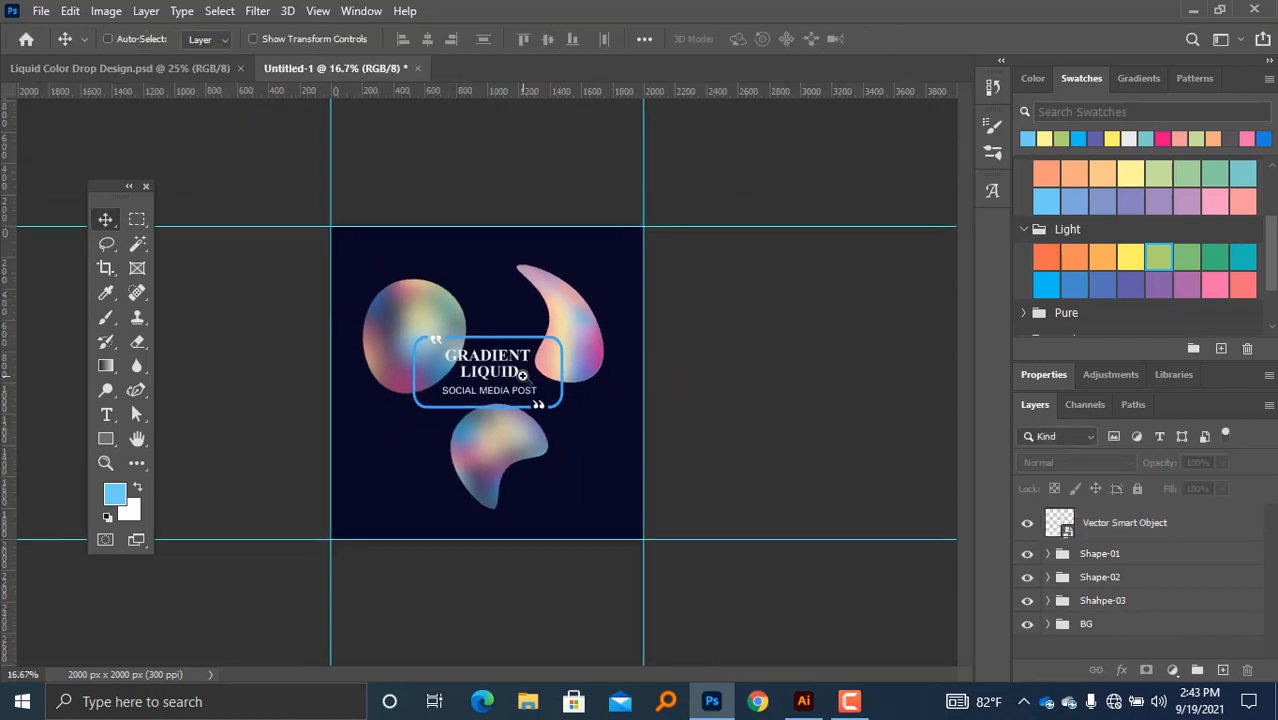
key("ctrl+plus")
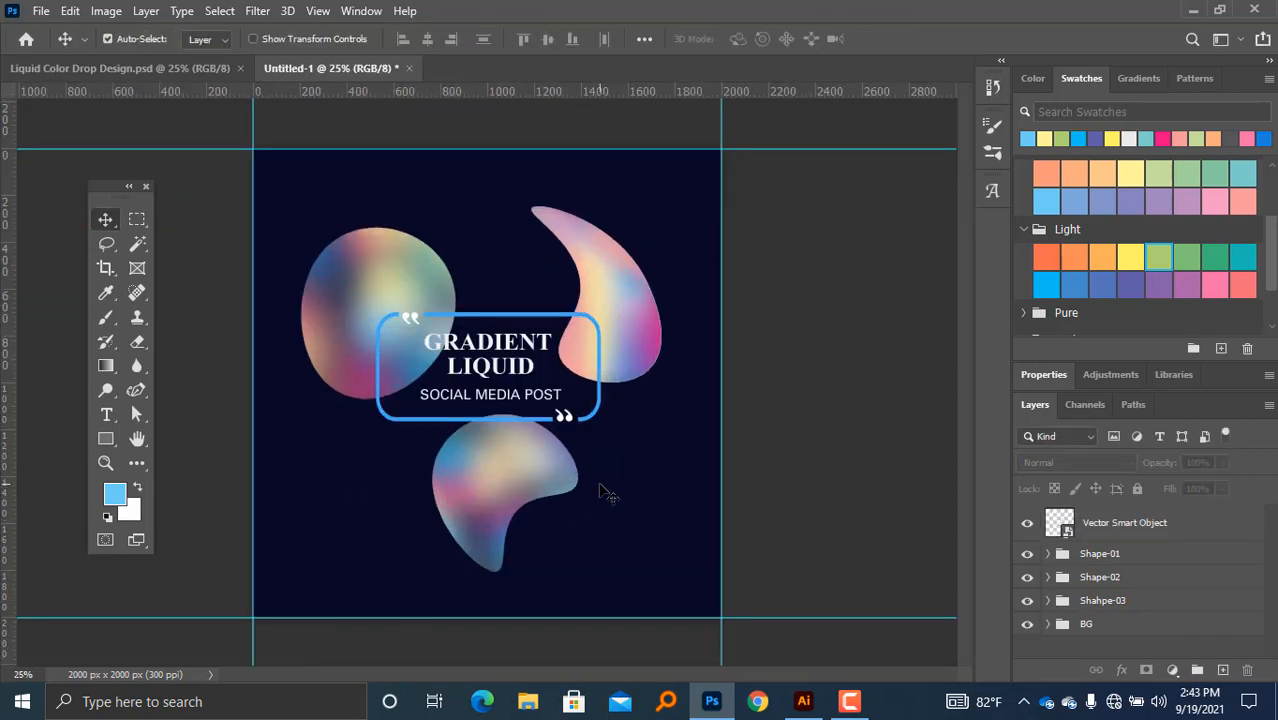
Step: Reposition the drops around the framed title: the Shape-01 drop slightly up and right, the round drop up and left, the crescent drop up
left_click(1026, 556)
left_click(1026, 556)
left_click(1071, 556)
key("ctrl+t")
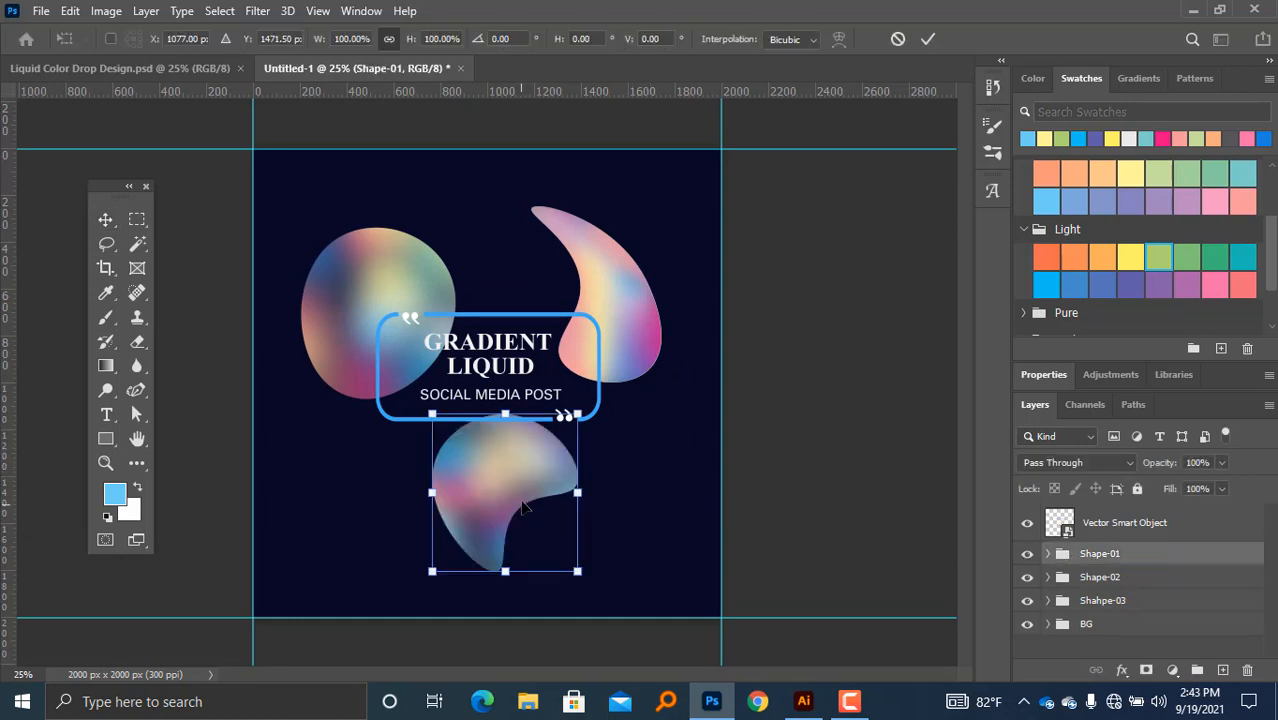
mouse_move(533, 497)
left_mouse_down()
mouse_move(598, 487)
mouse_move(523, 487)
left_mouse_up()
key("Return")
left_click(773, 462)
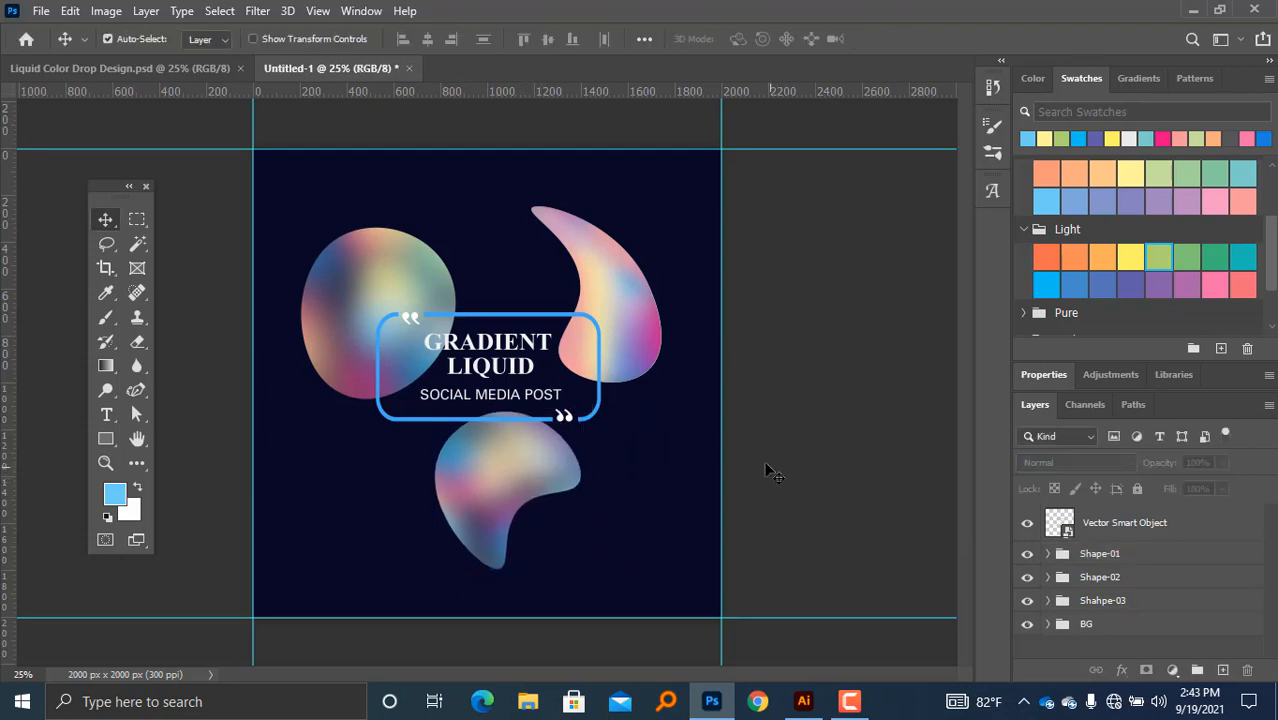
mouse_move(385, 285)
left_mouse_down()
mouse_move(365, 262)
mouse_move(364, 279)
left_mouse_up()
left_click_drag(658, 262, 614, 270)
left_click(740, 327)
Step: Hide the base shape layer inside the Shahpe-03 group
scroll(1150, 580, "down", 3)
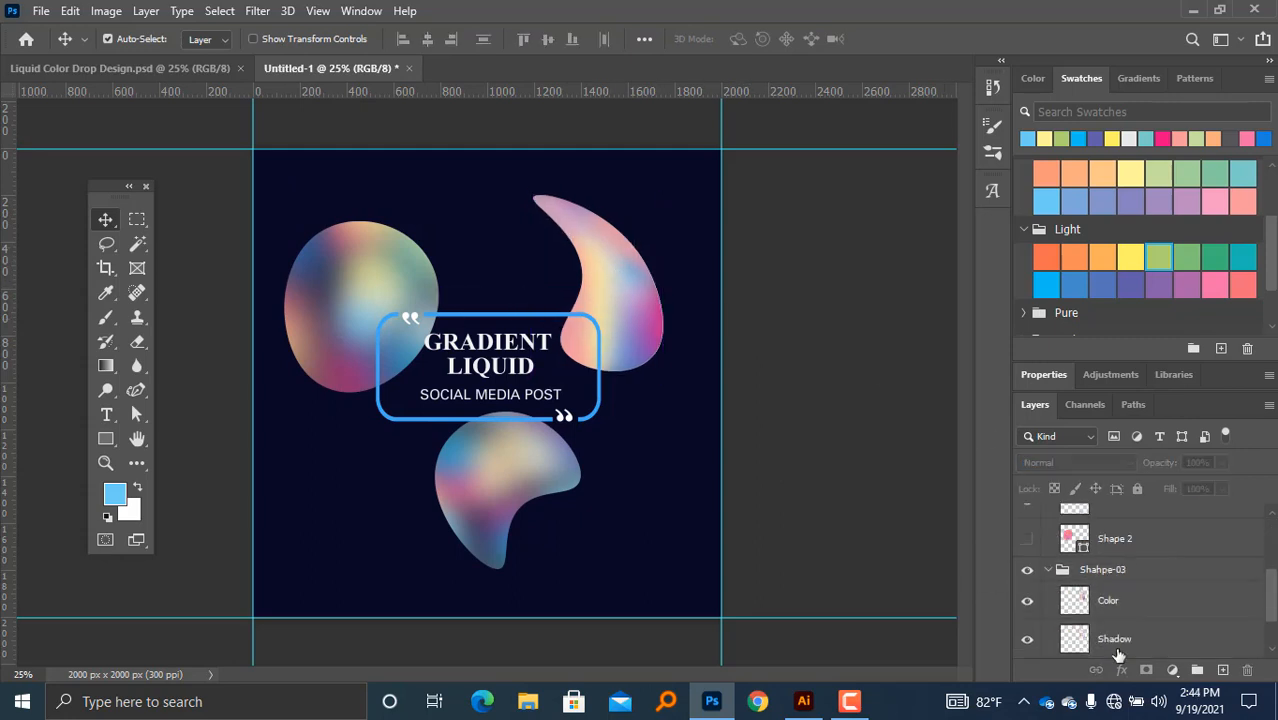
left_click(1027, 615)
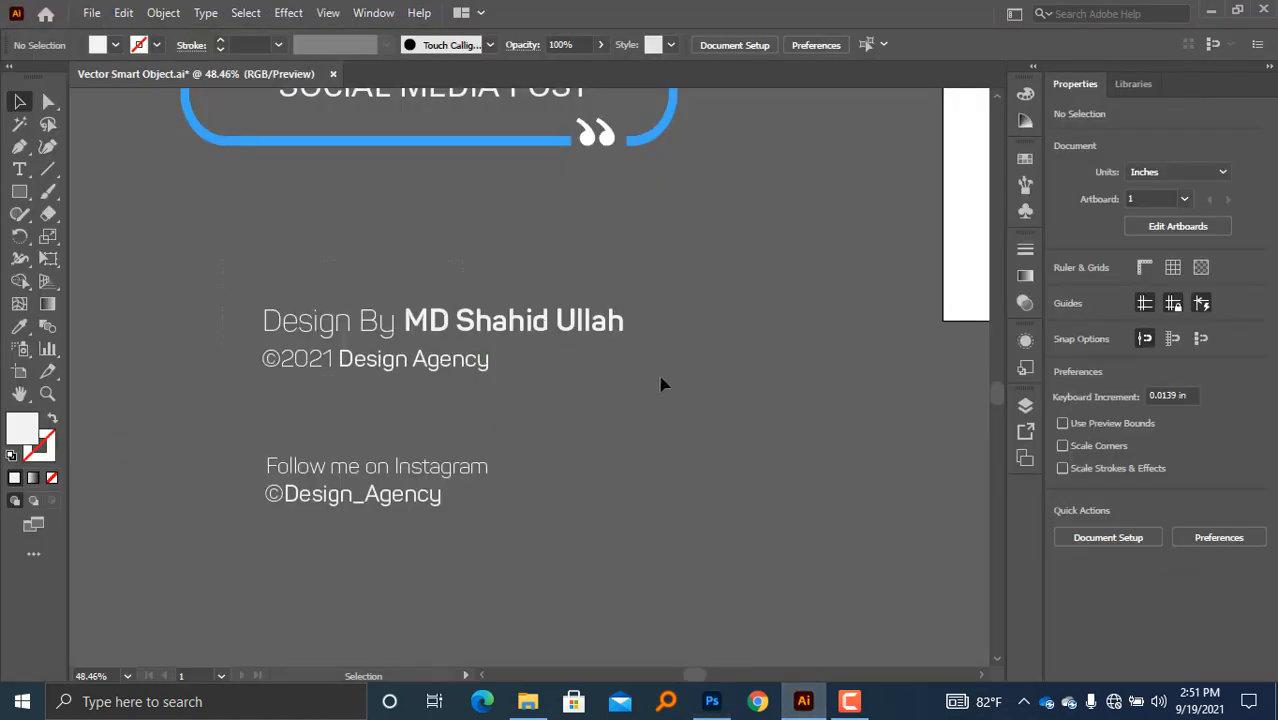
Step: Copy the designer credit text from Illustrator and paste it into Photoshop as a smart object at about 21.3% scale in the canvas's lower-left corner
left_click(602, 324)
left_click(640, 448)
left_click(712, 701)
key("ctrl+v")
left_click(716, 178)
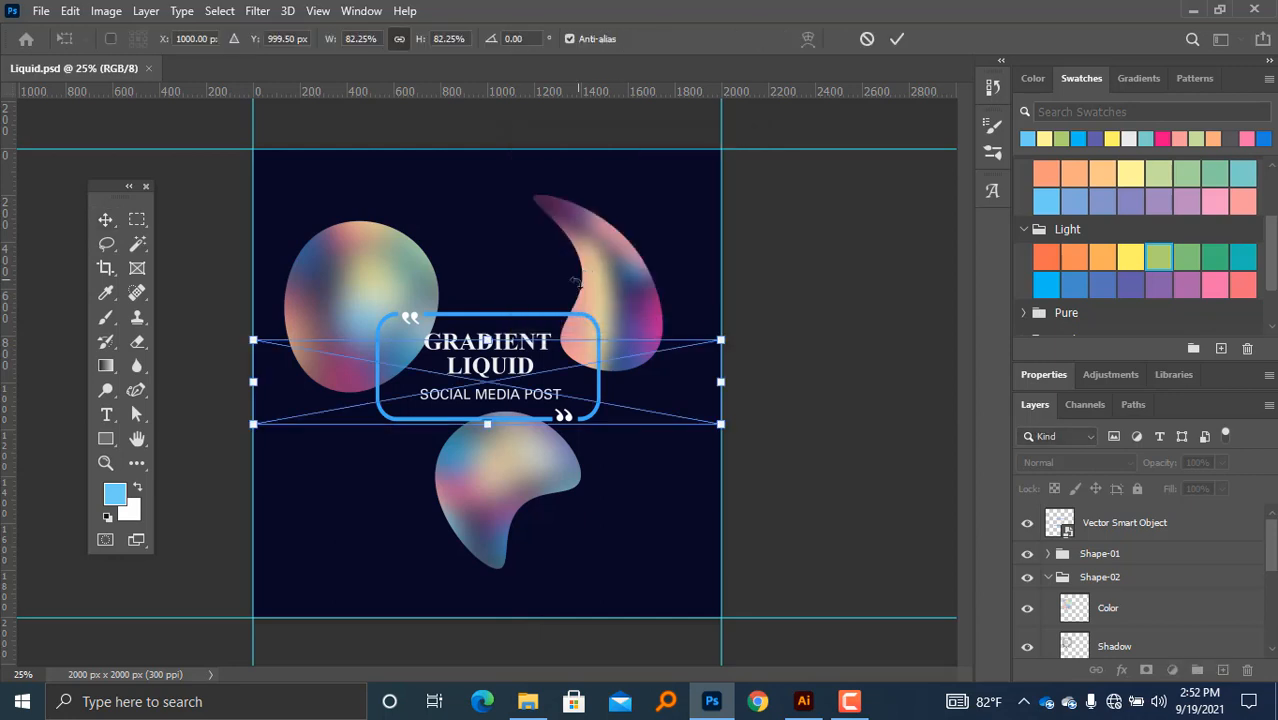
left_click_drag(487, 340, 358, 582)
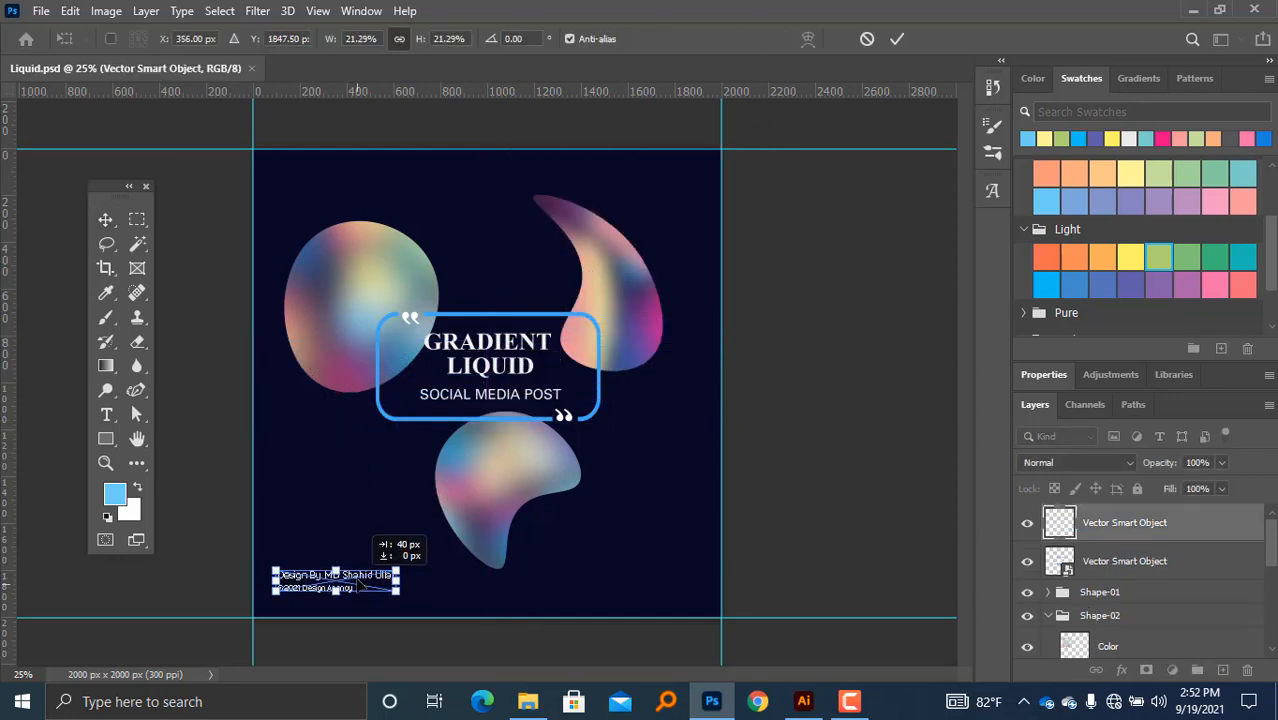
key("Return")
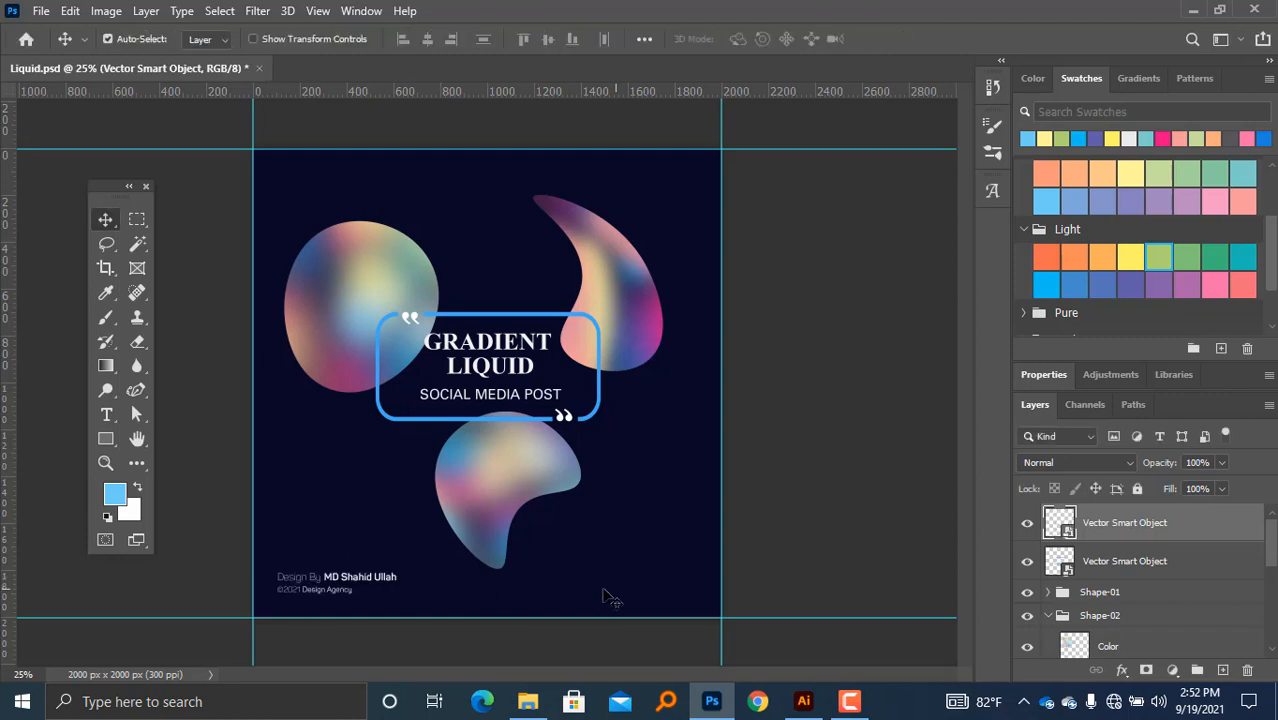
left_click(786, 570)
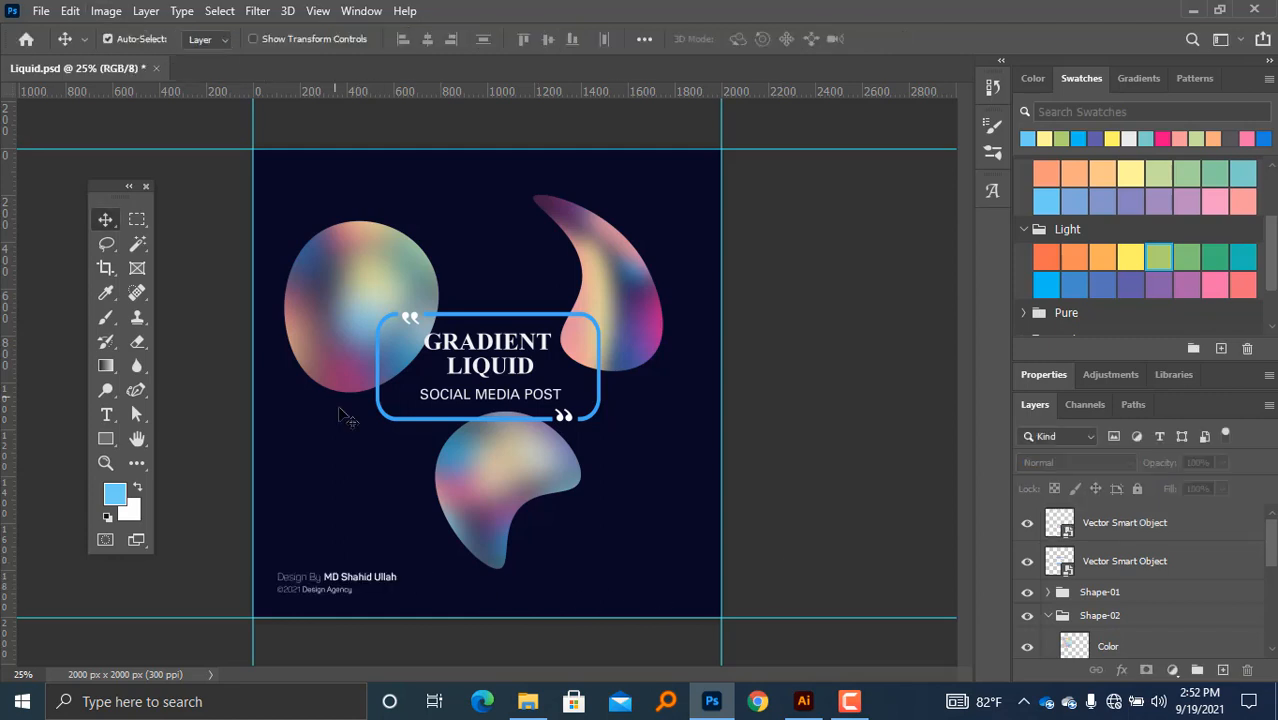
Step: Copy the Follow me on Instagram text from Illustrator and paste it into Photoshop as a smart object at about 28.7% scale in the canvas's lower-right corner
left_click(804, 702)
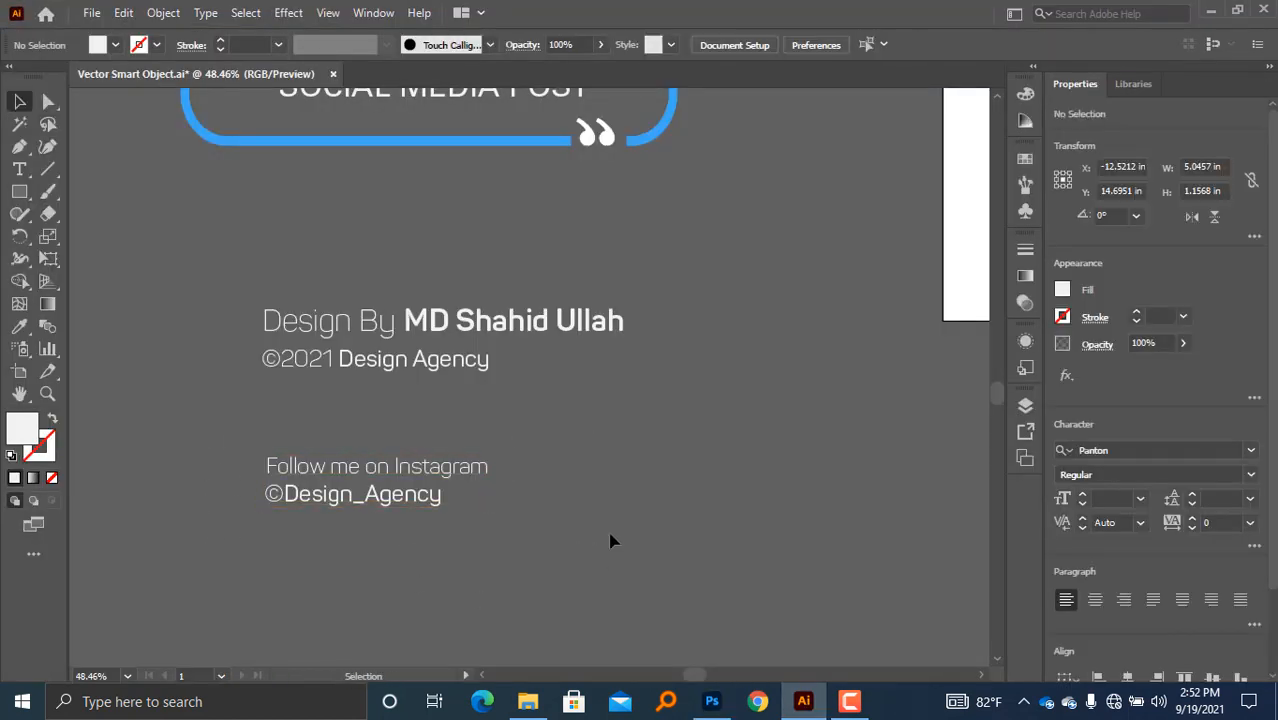
left_click(712, 702)
key("ctrl+v")
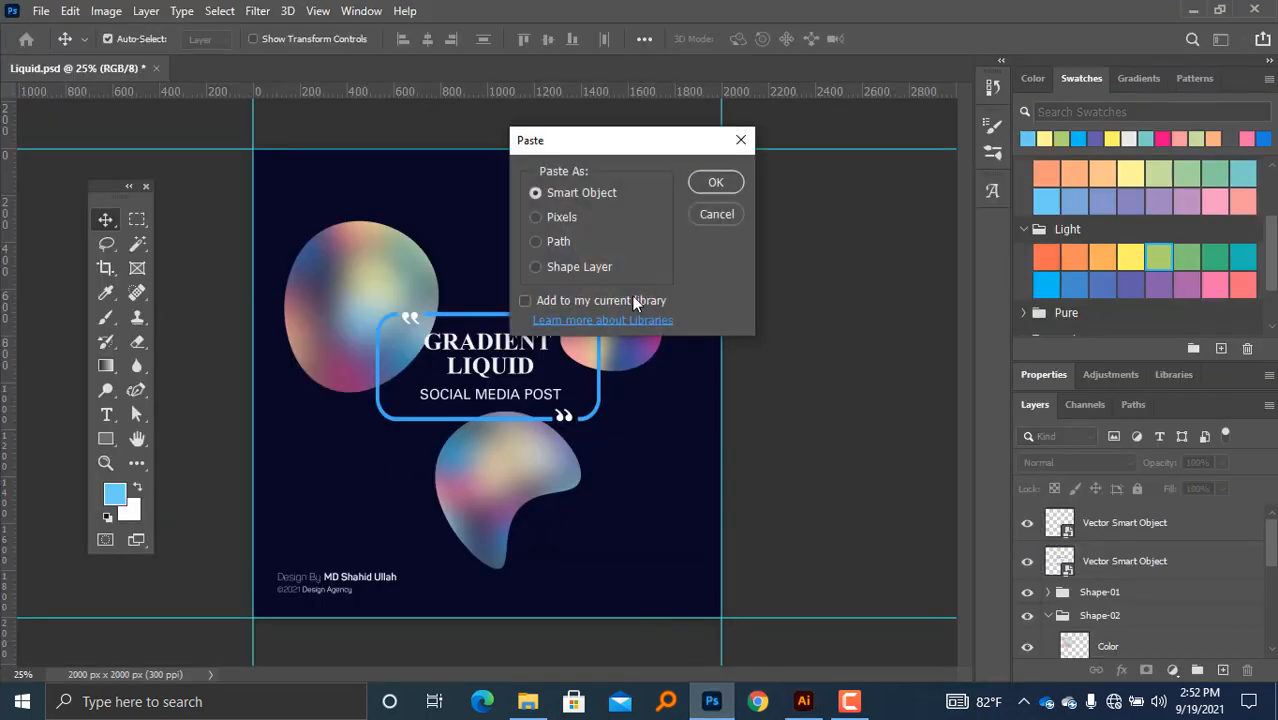
left_click(716, 184)
left_click_drag(487, 340, 666, 589)
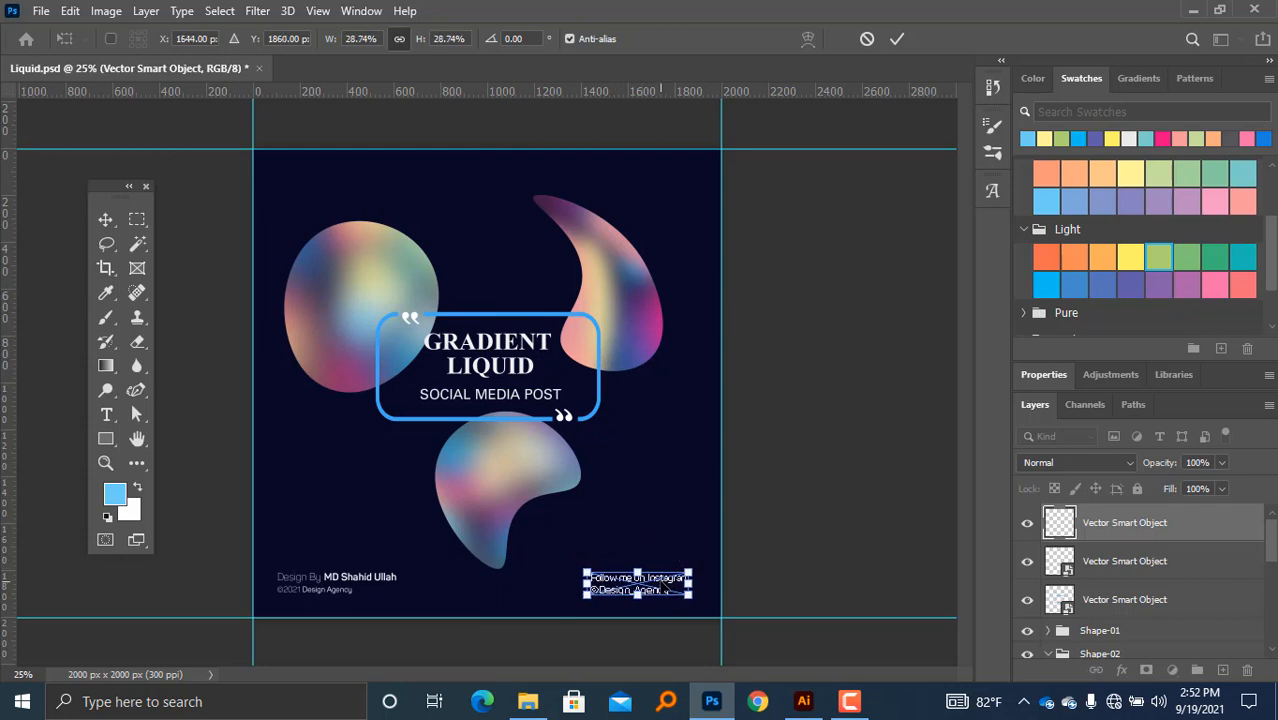
key("Return")
Step: Add a horizontal guide and align it exactly with the top edge of the designer credit text
key("ctrl+minus")
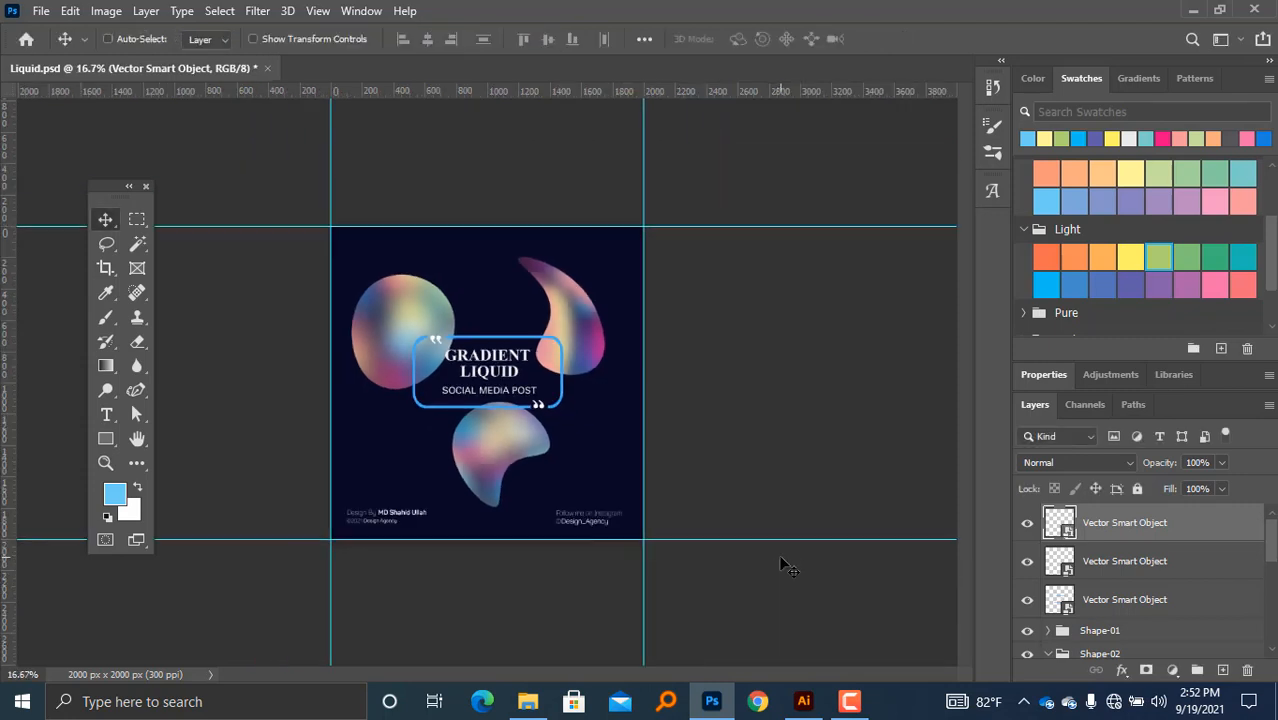
left_click(486, 515)
left_click(486, 515)
left_click_drag(528, 599, 572, 472)
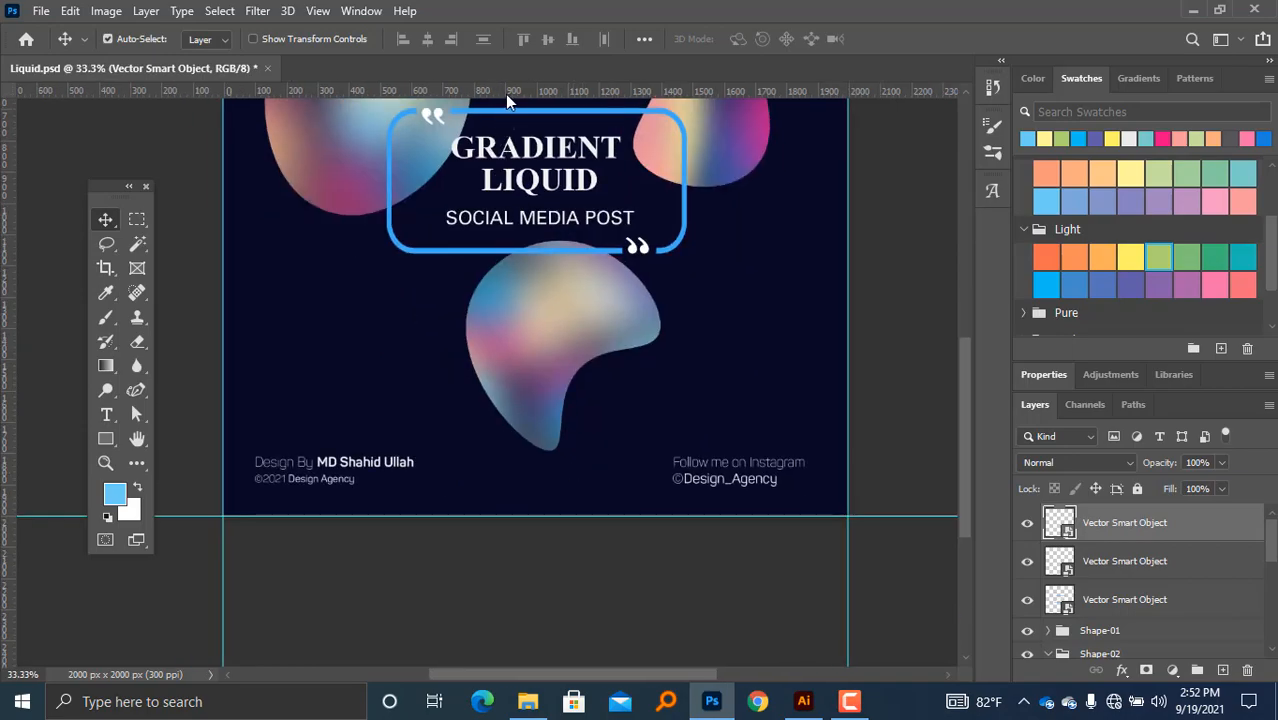
left_click_drag(505, 94, 545, 455)
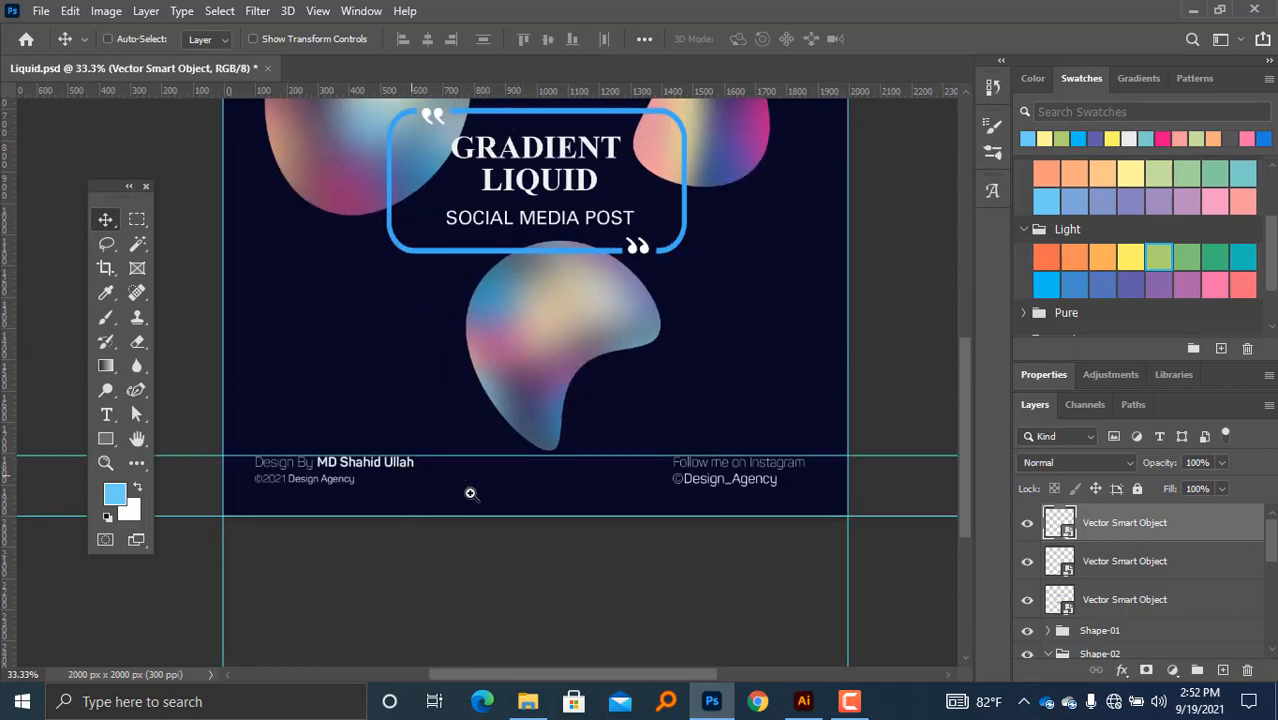
left_click_drag(471, 494, 506, 496)
left_click_drag(349, 443, 491, 455)
left_click_drag(582, 356, 498, 588)
mouse_move(516, 436)
left_mouse_down()
mouse_move(478, 425)
mouse_move(502, 439)
left_mouse_up()
left_click_drag(485, 379, 485, 392)
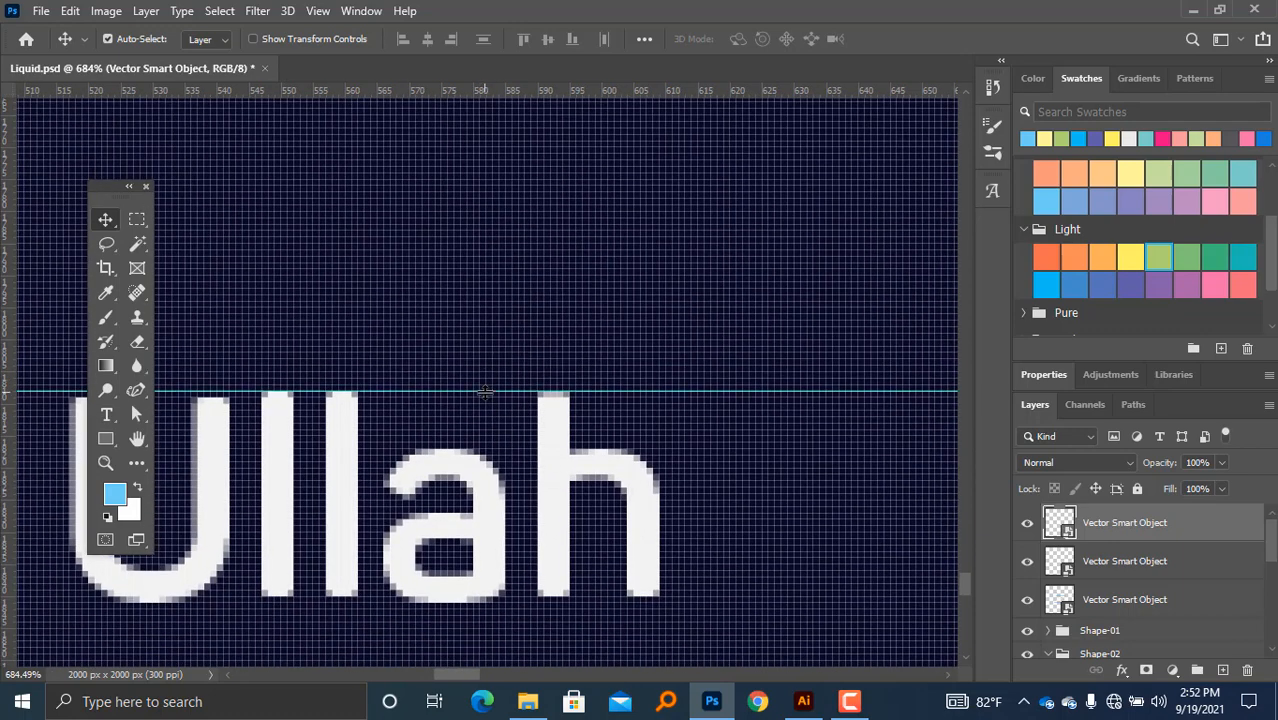
Step: Align the top of the Follow me on Instagram text with the horizontal guide above the credit line
key("ctrl+0")
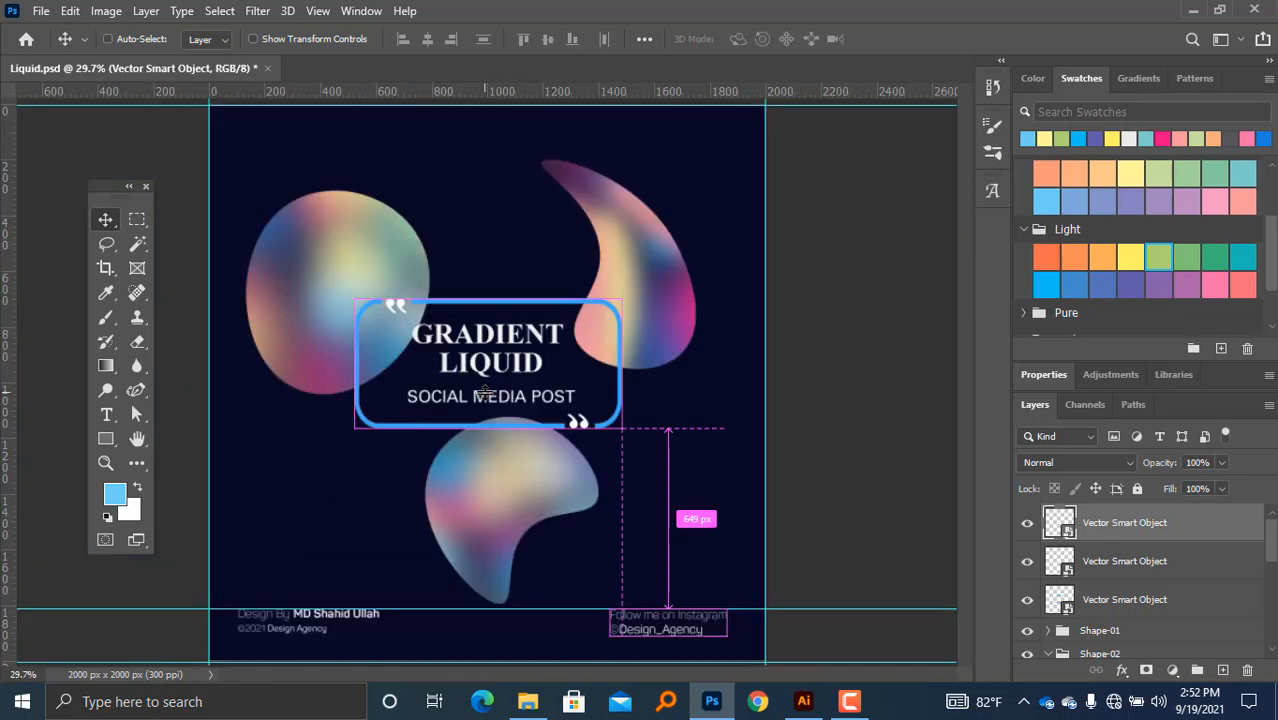
double_click(663, 614, "ctrl")
double_click(661, 614, "ctrl")
double_click(660, 613, "ctrl")
left_click_drag(652, 612, 733, 374)
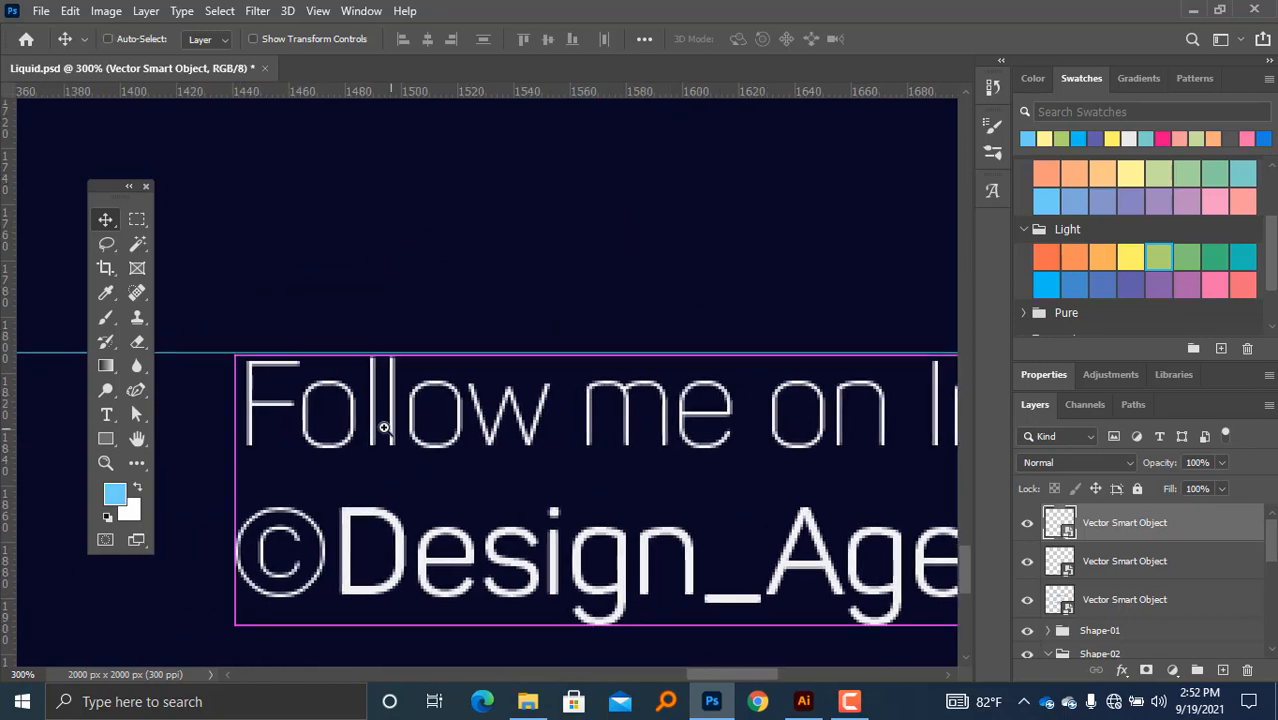
left_click(385, 425, "ctrl")
left_click_drag(304, 404, 484, 394)
left_click(450, 339, "ctrl")
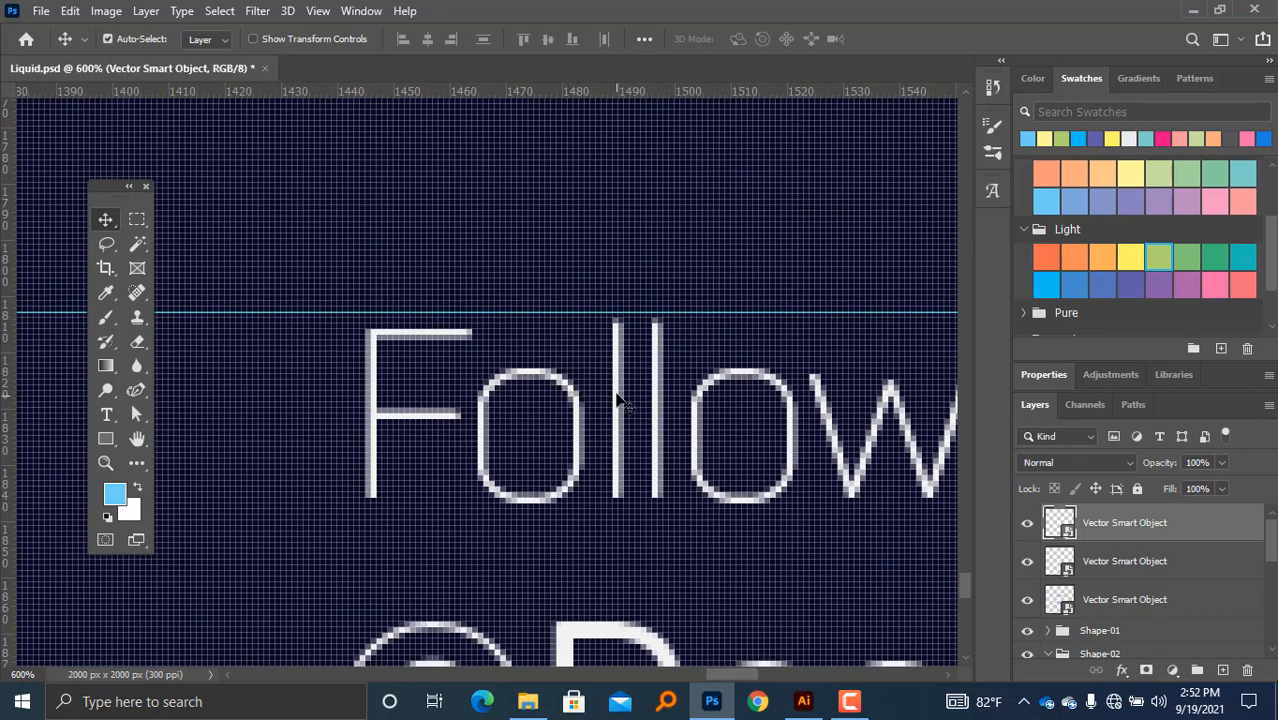
key("ctrl+0")
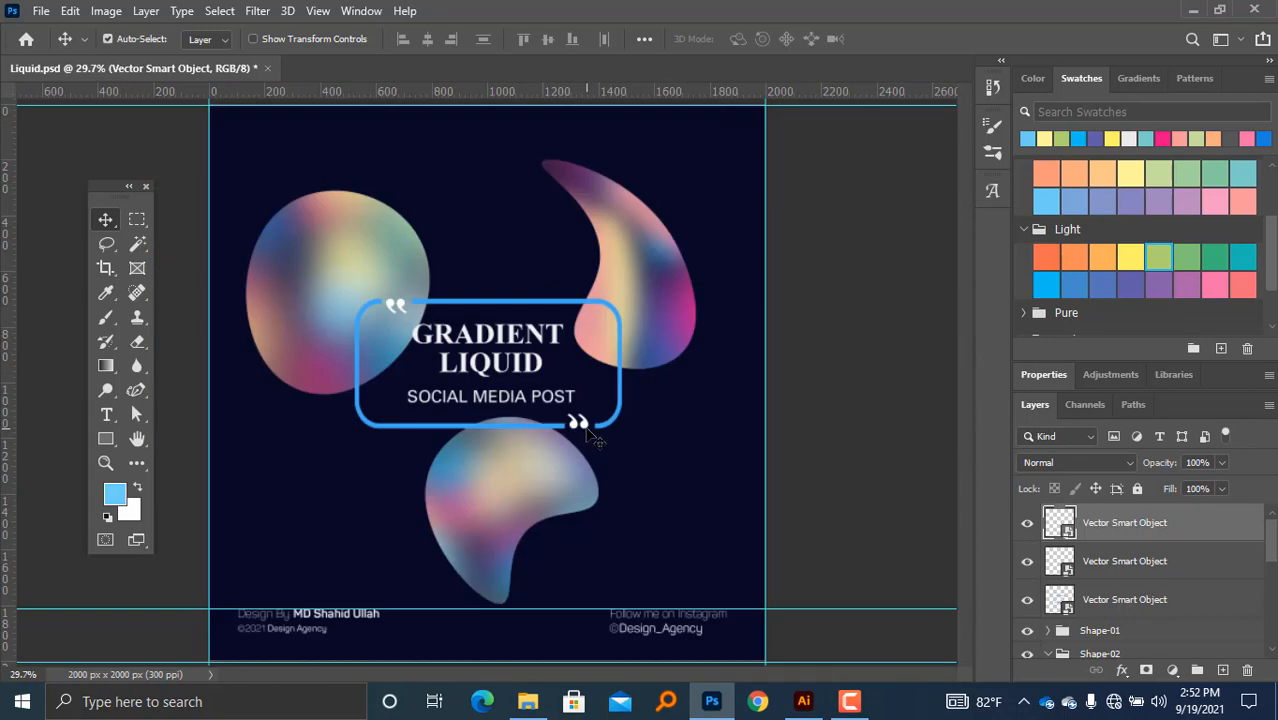
Step: Deselect the text and remove the horizontal guide above the two footer texts
left_click(785, 596)
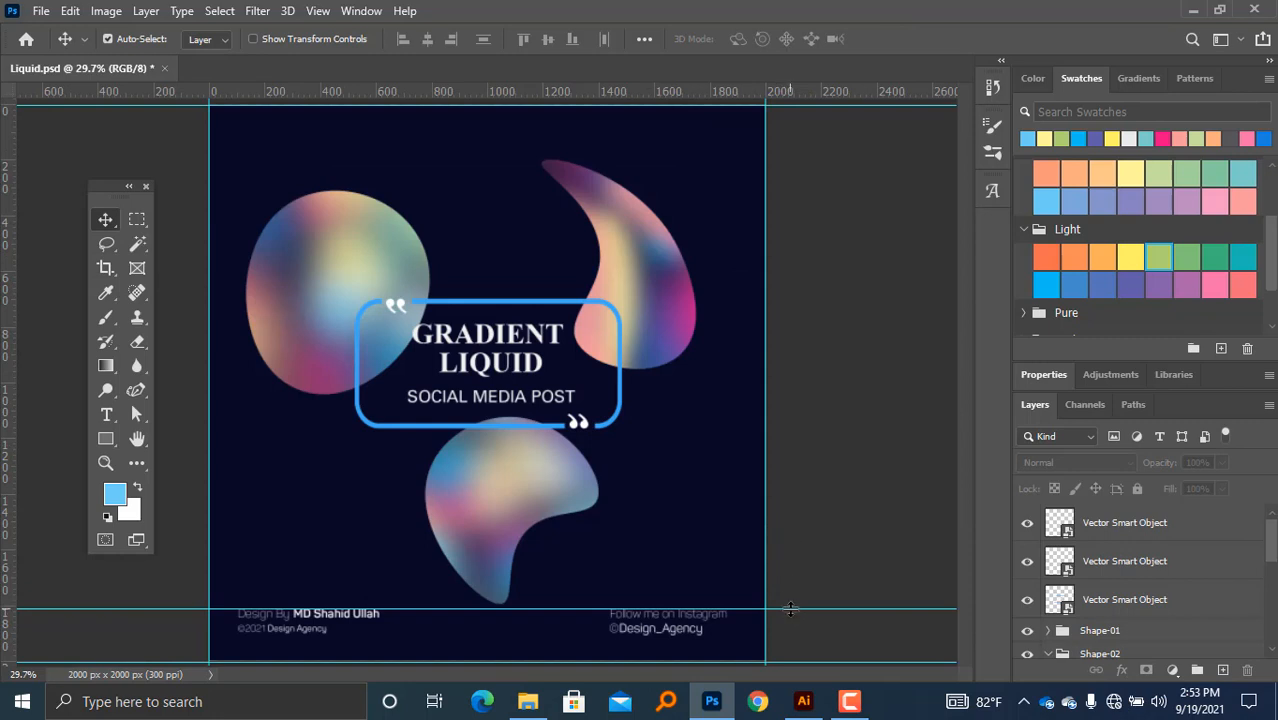
left_click_drag(790, 608, 836, 69)
left_click(826, 363, "alt")
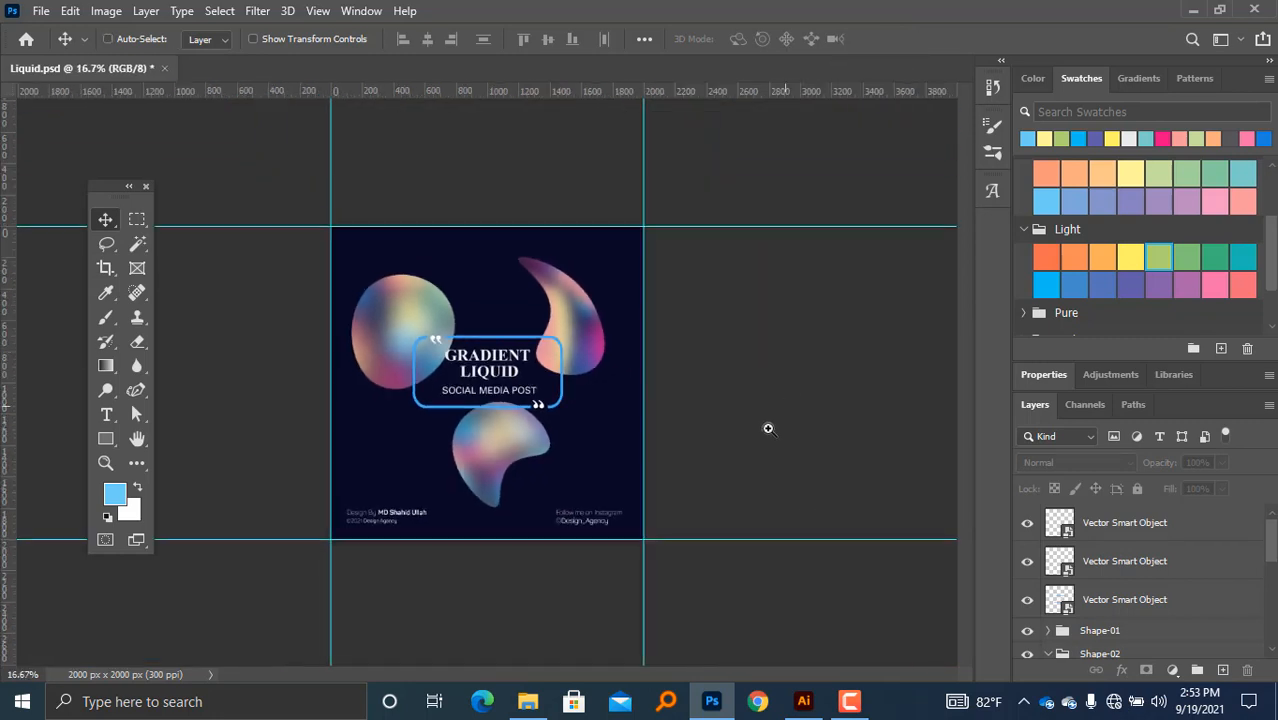
left_click(427, 557, "ctrl")
key("ctrl+minus")
key("ctrl+plus")
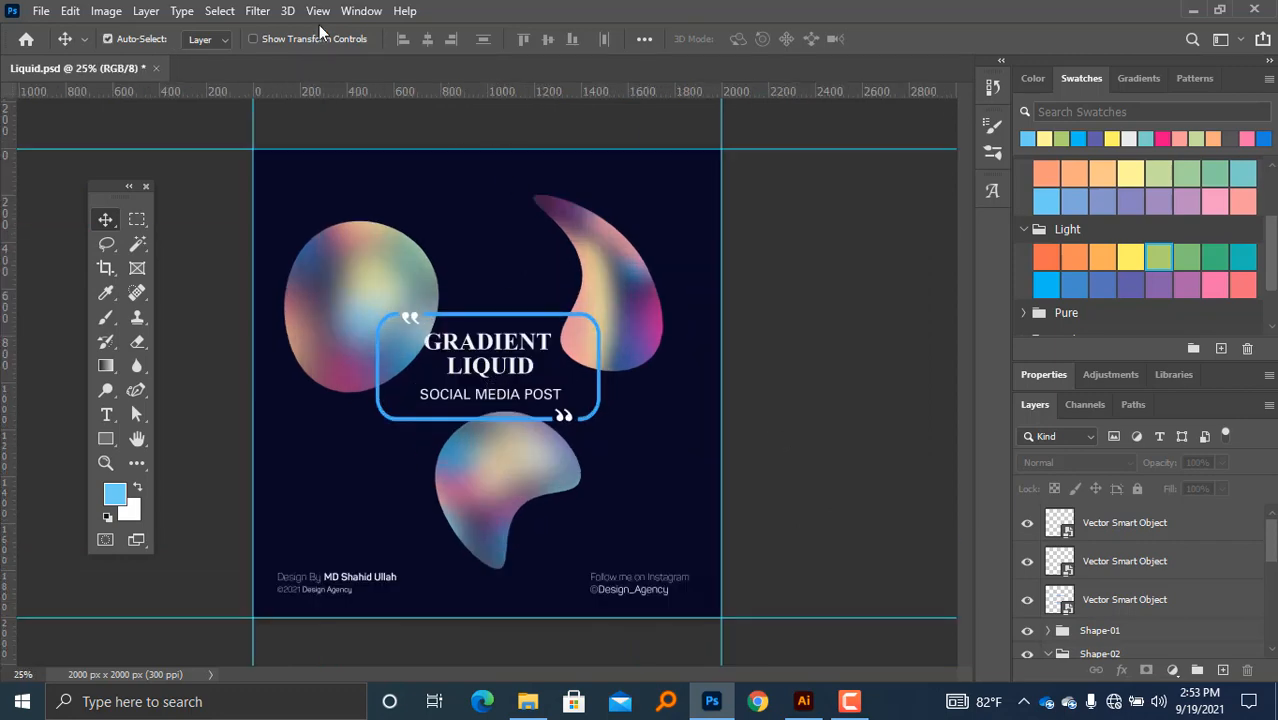
Step: Turn off the display of guides so the finished post shows without guide lines
left_click(318, 12)
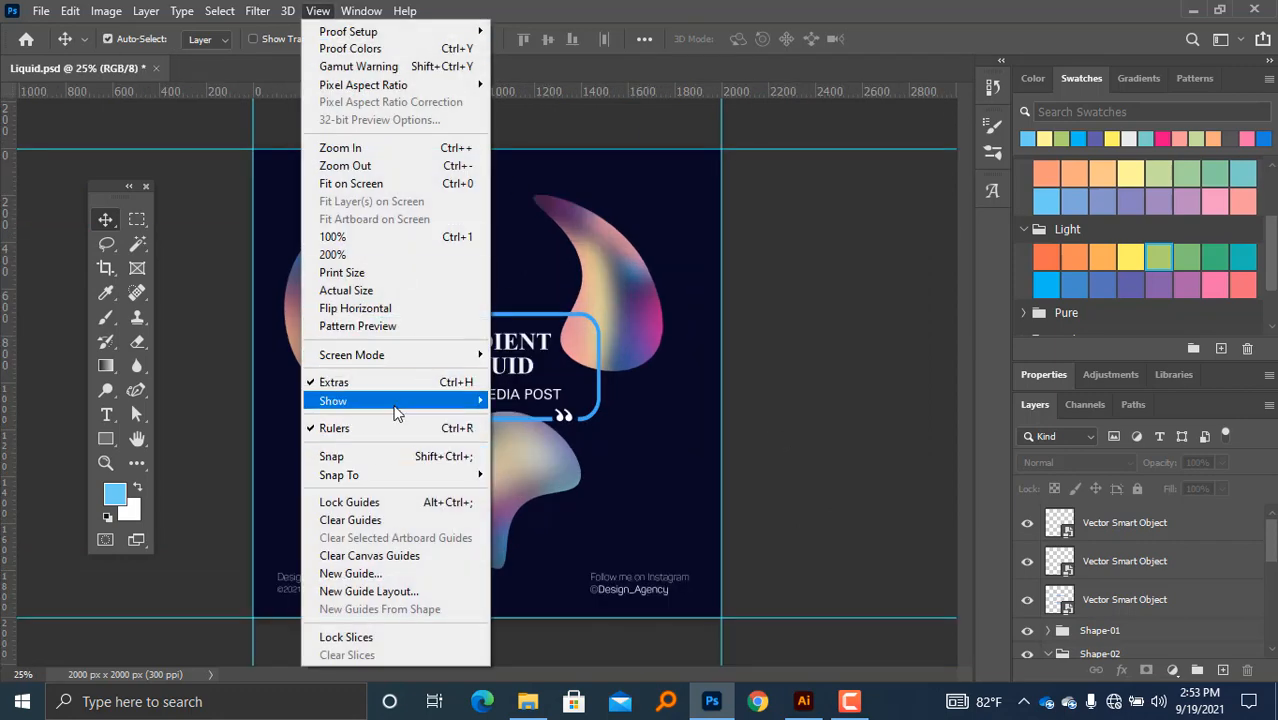
mouse_move(400, 401)
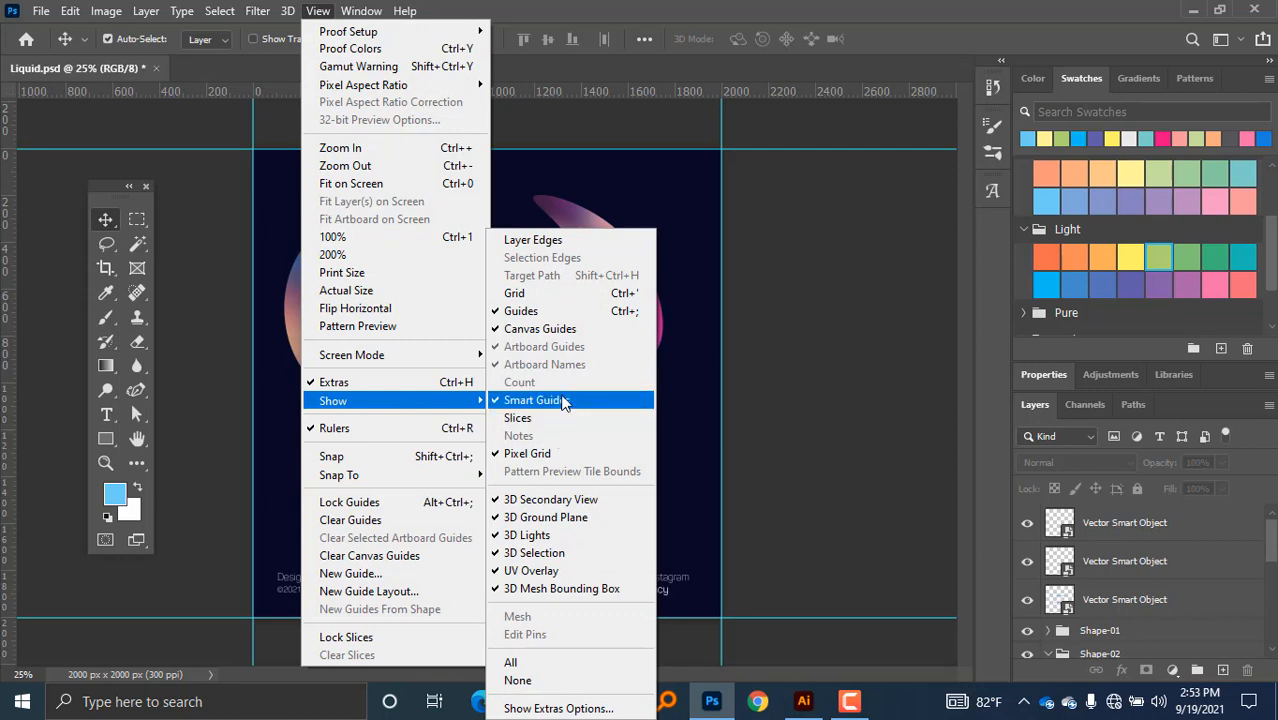
left_click(522, 311)
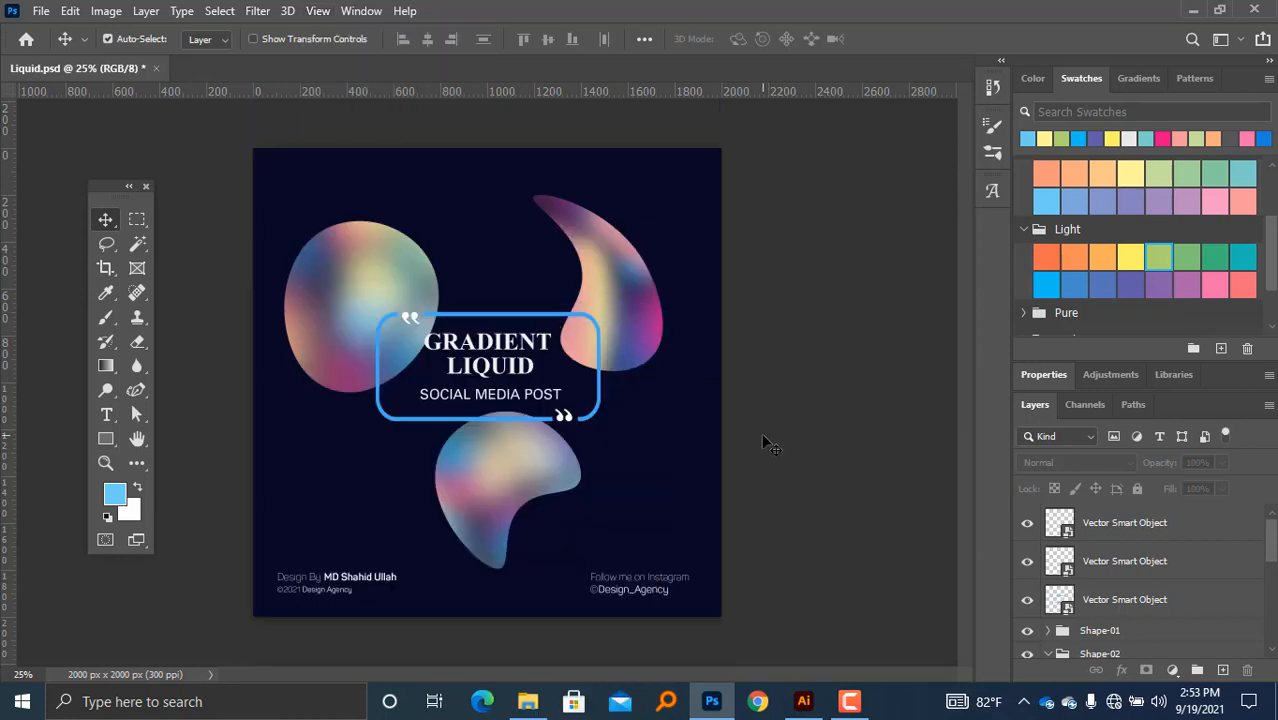